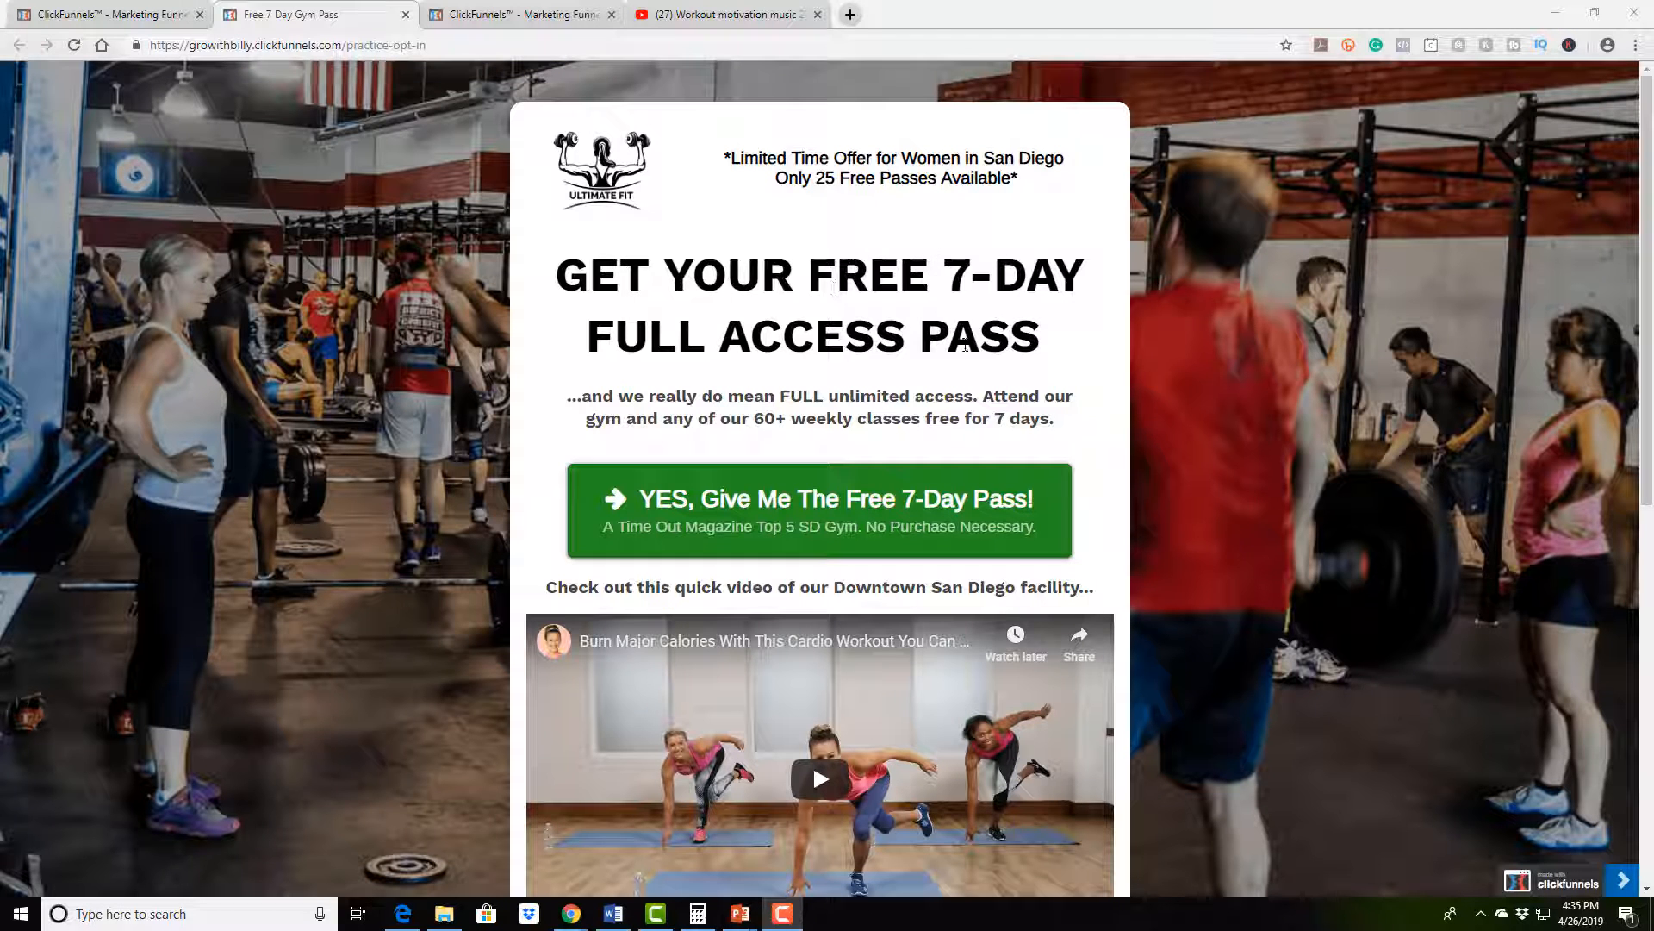
# Review the live gym pass opt-in page from headline to testimonials, including its lead capture pop-up form
pyautogui.scroll(-3, 1150, 357)
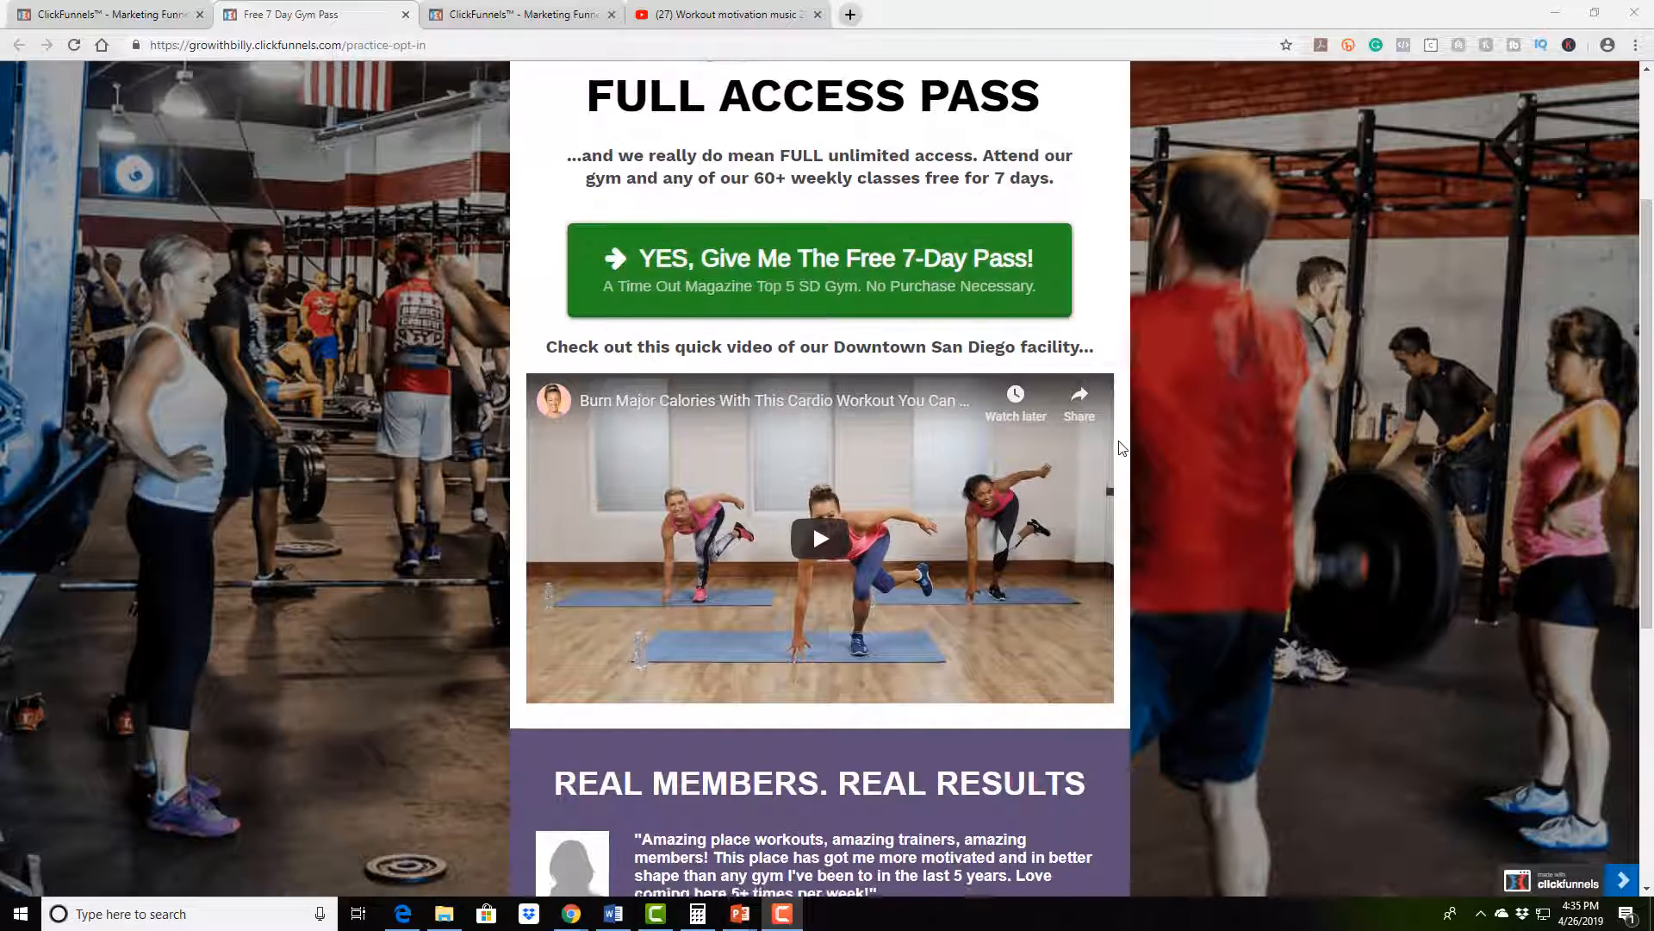
pyautogui.scroll(-2, 1122, 447)
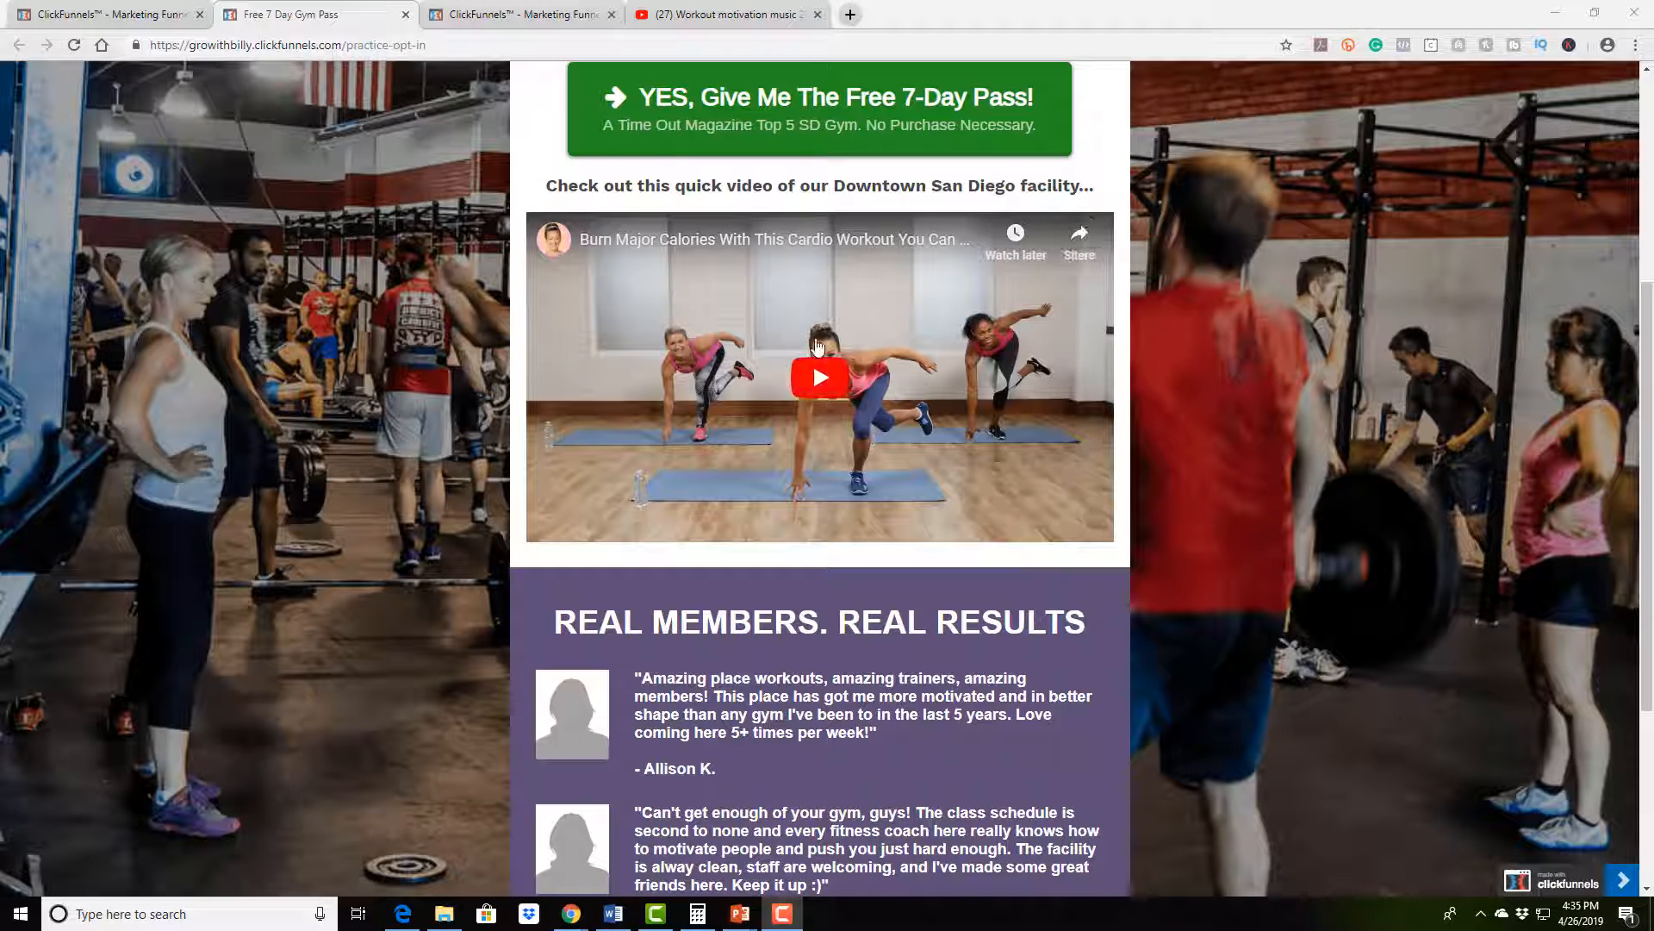
pyautogui.scroll(-4, 798, 580)
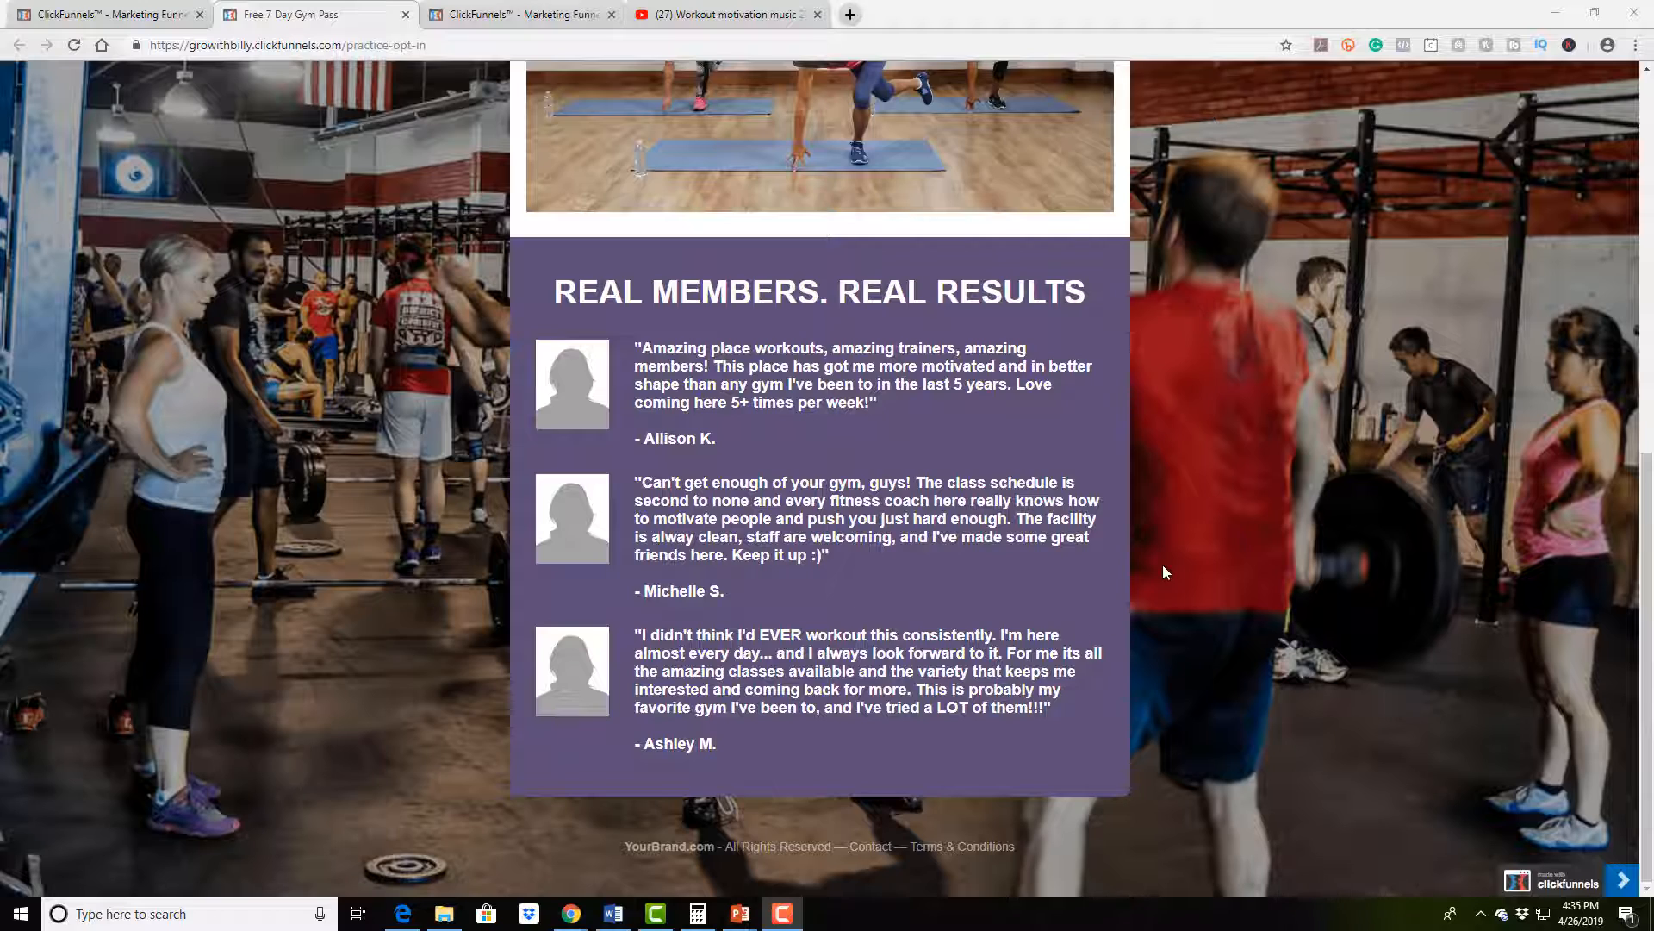
pyautogui.scroll(6, 1172, 543)
pyautogui.scroll(-2, 883, 461)
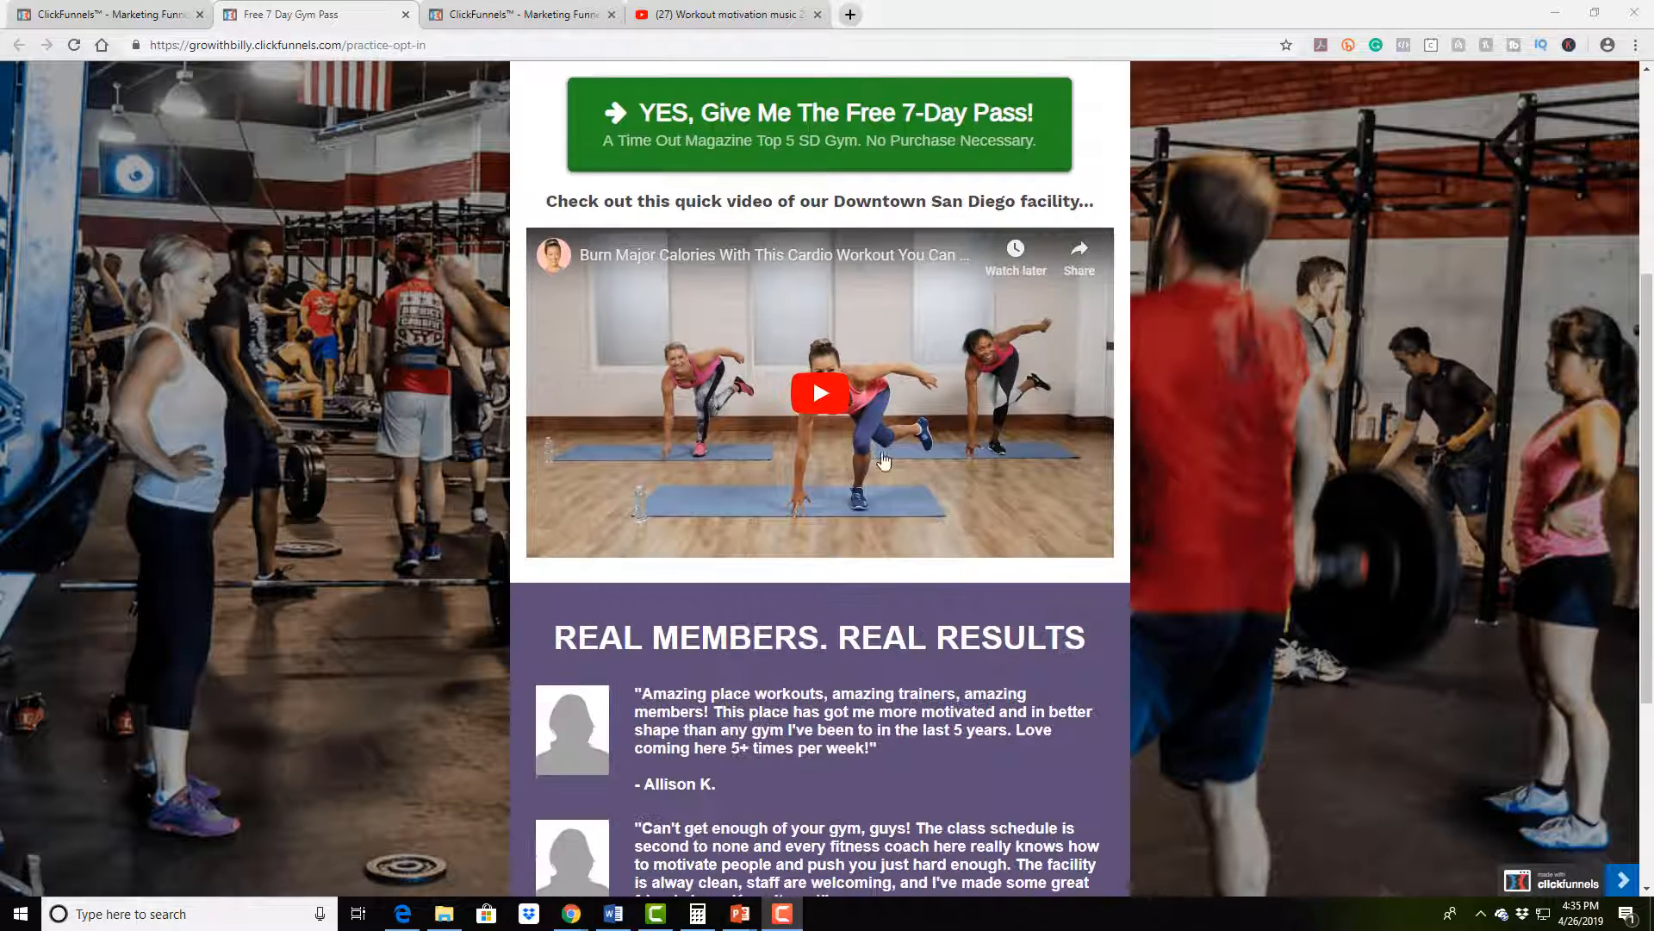
pyautogui.scroll(4, 883, 461)
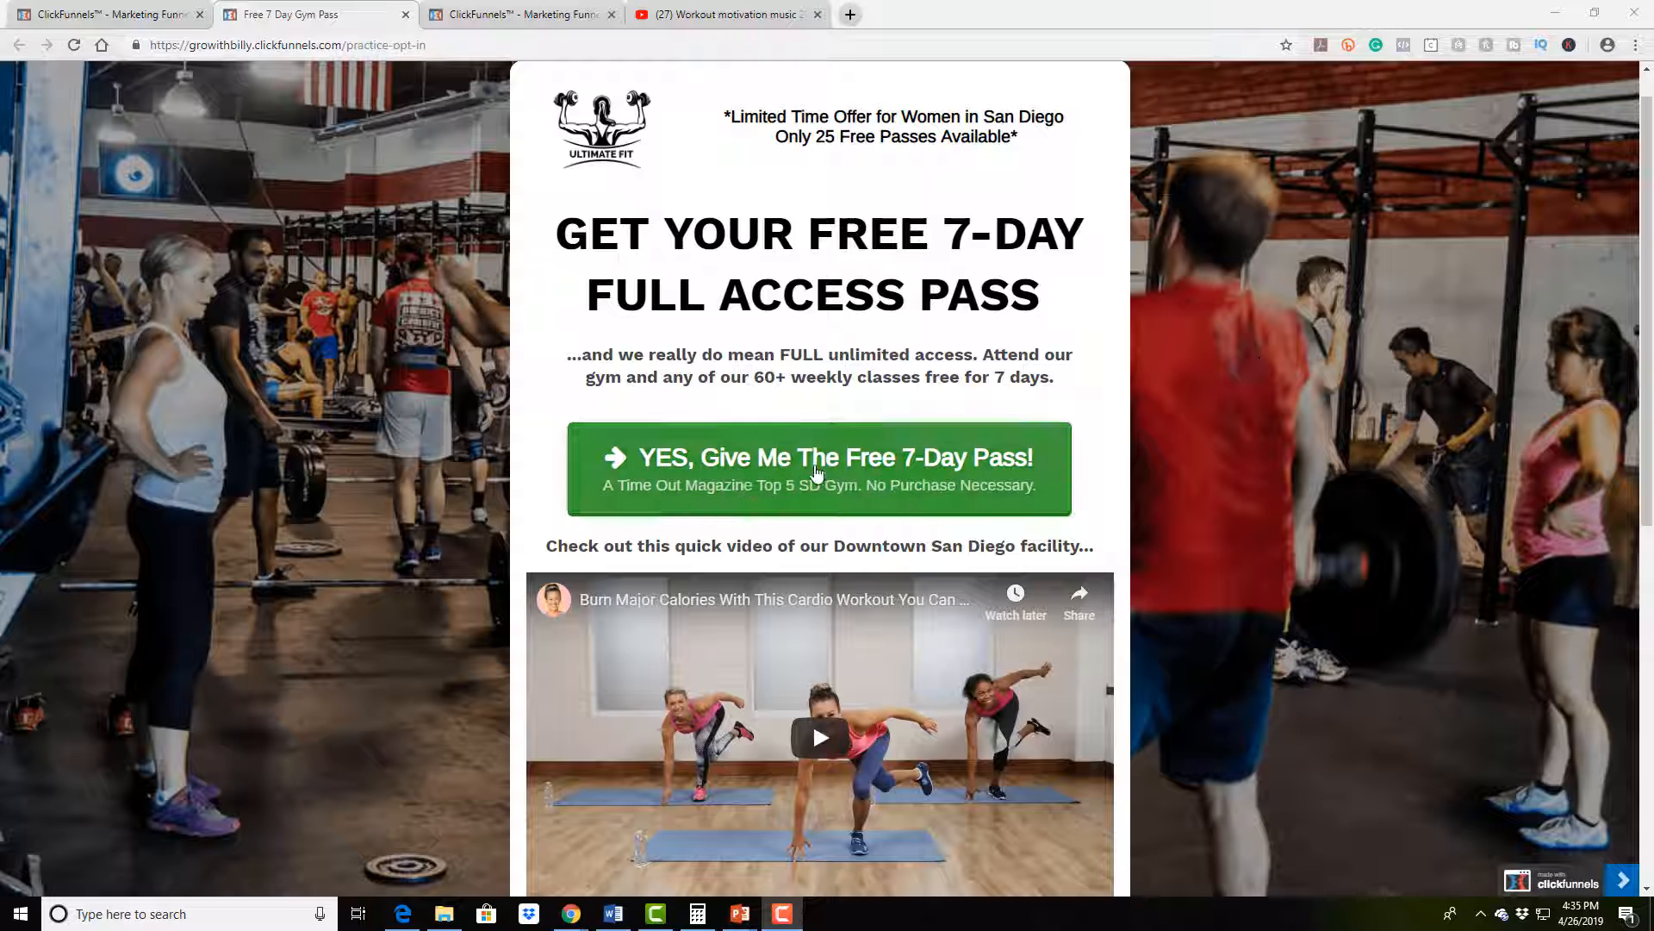
pyautogui.click(809, 481)
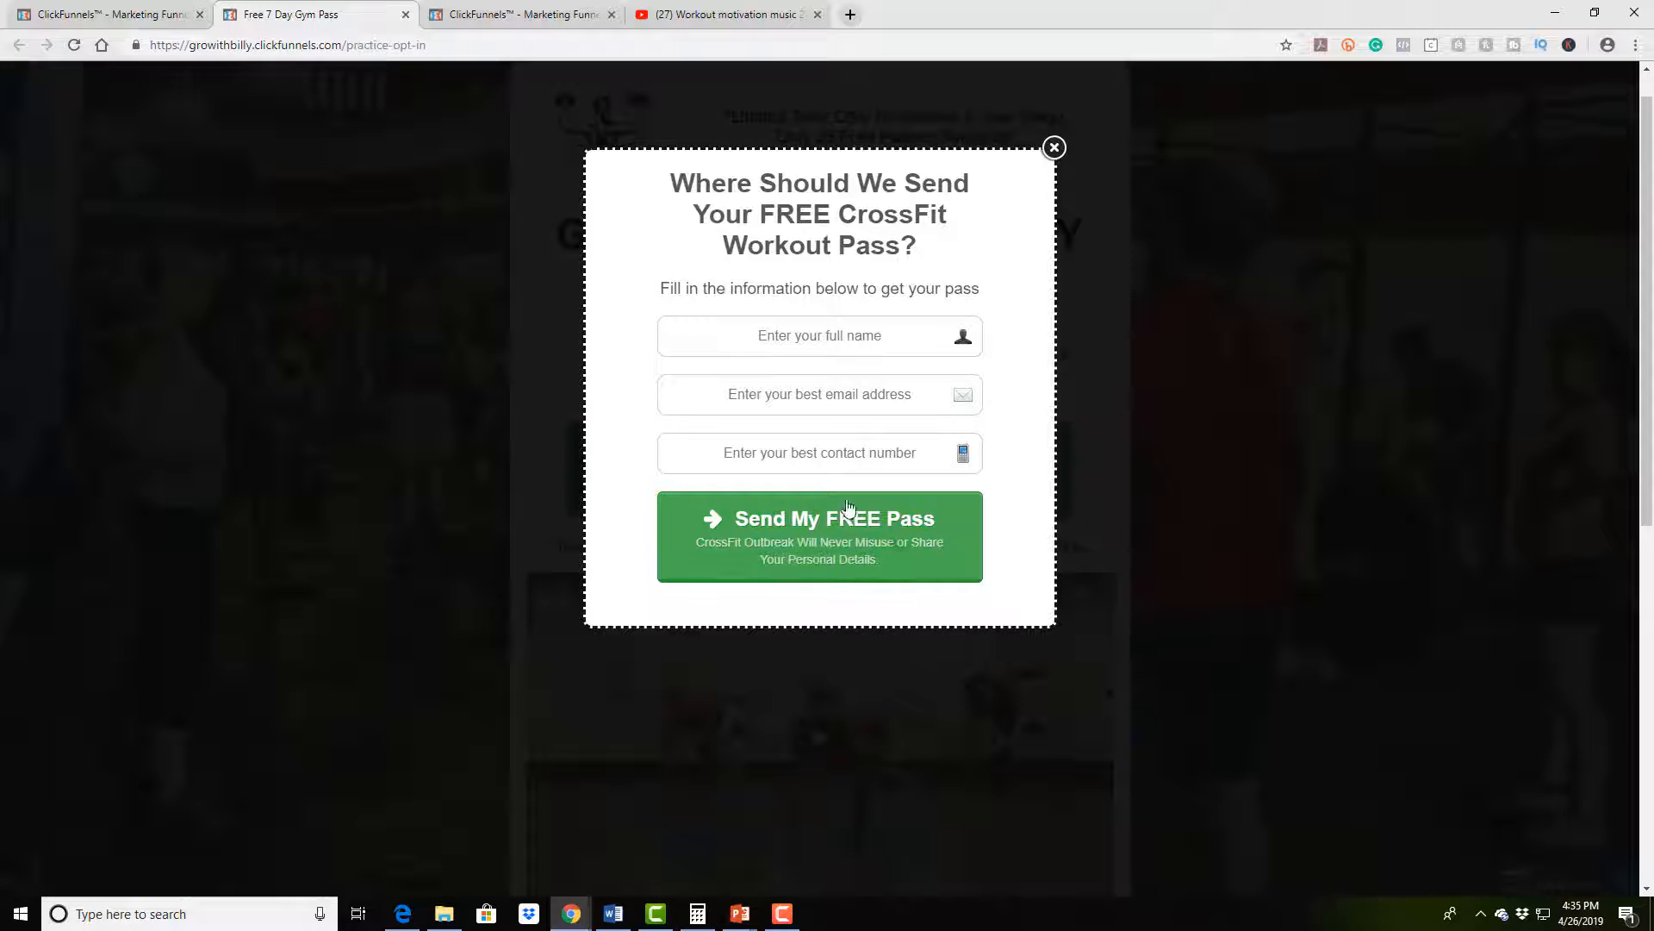
pyautogui.click(1054, 148)
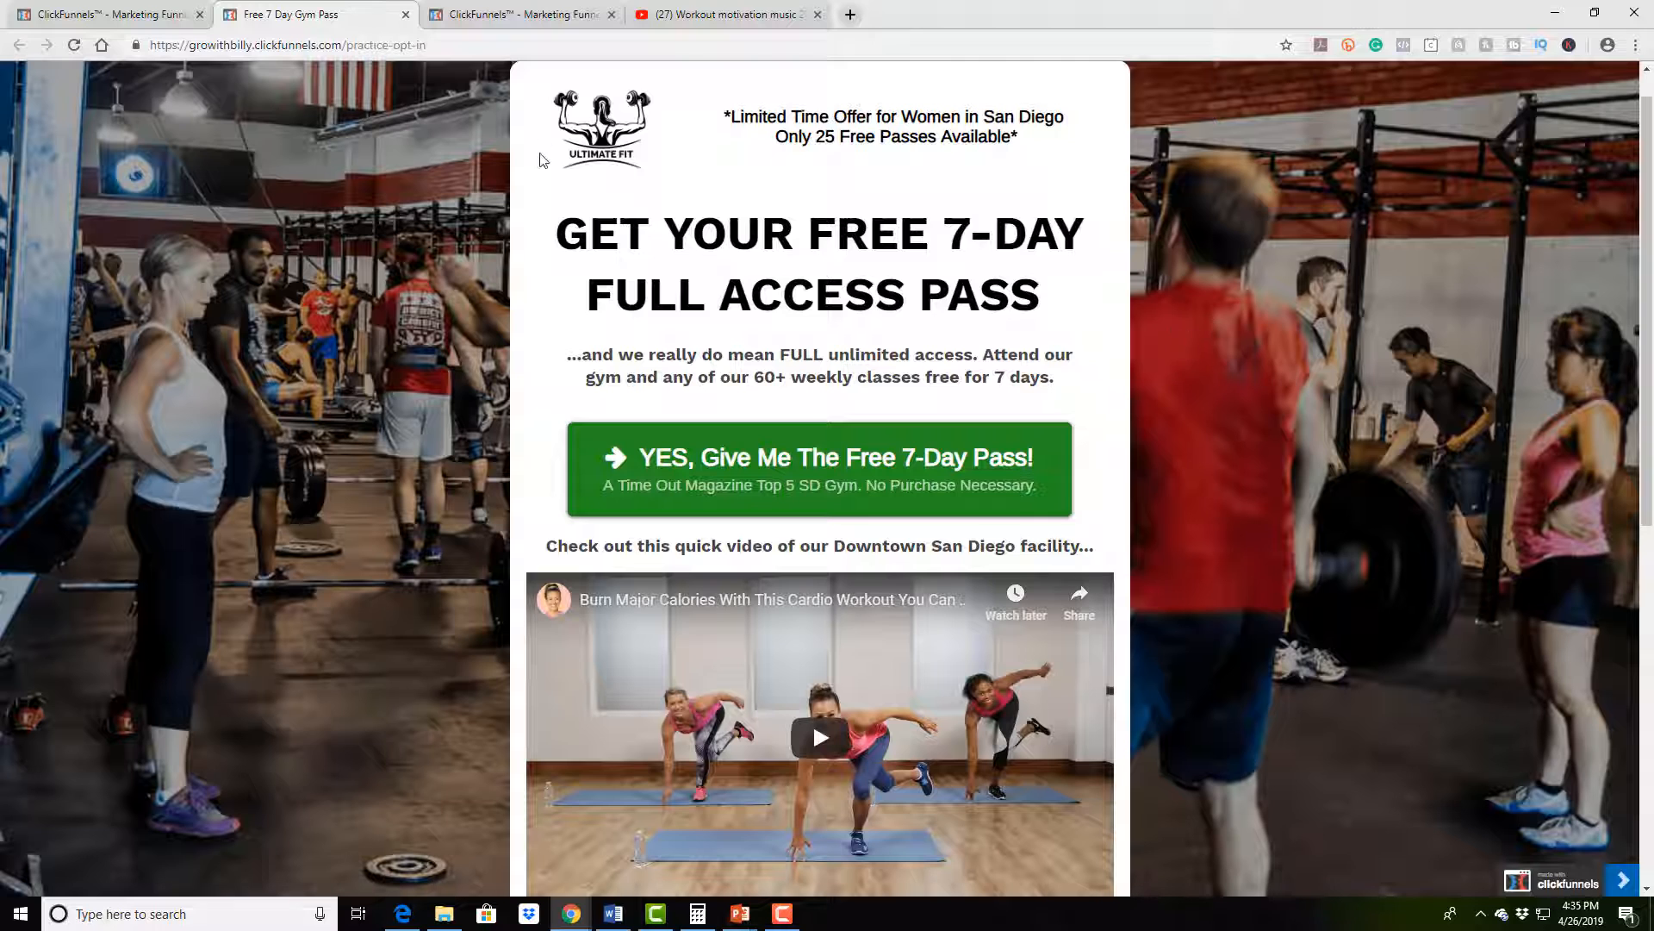
# Preview the Landing Page step of the gym and CrossFit funnel, and close the preview
pyautogui.click(521, 14)
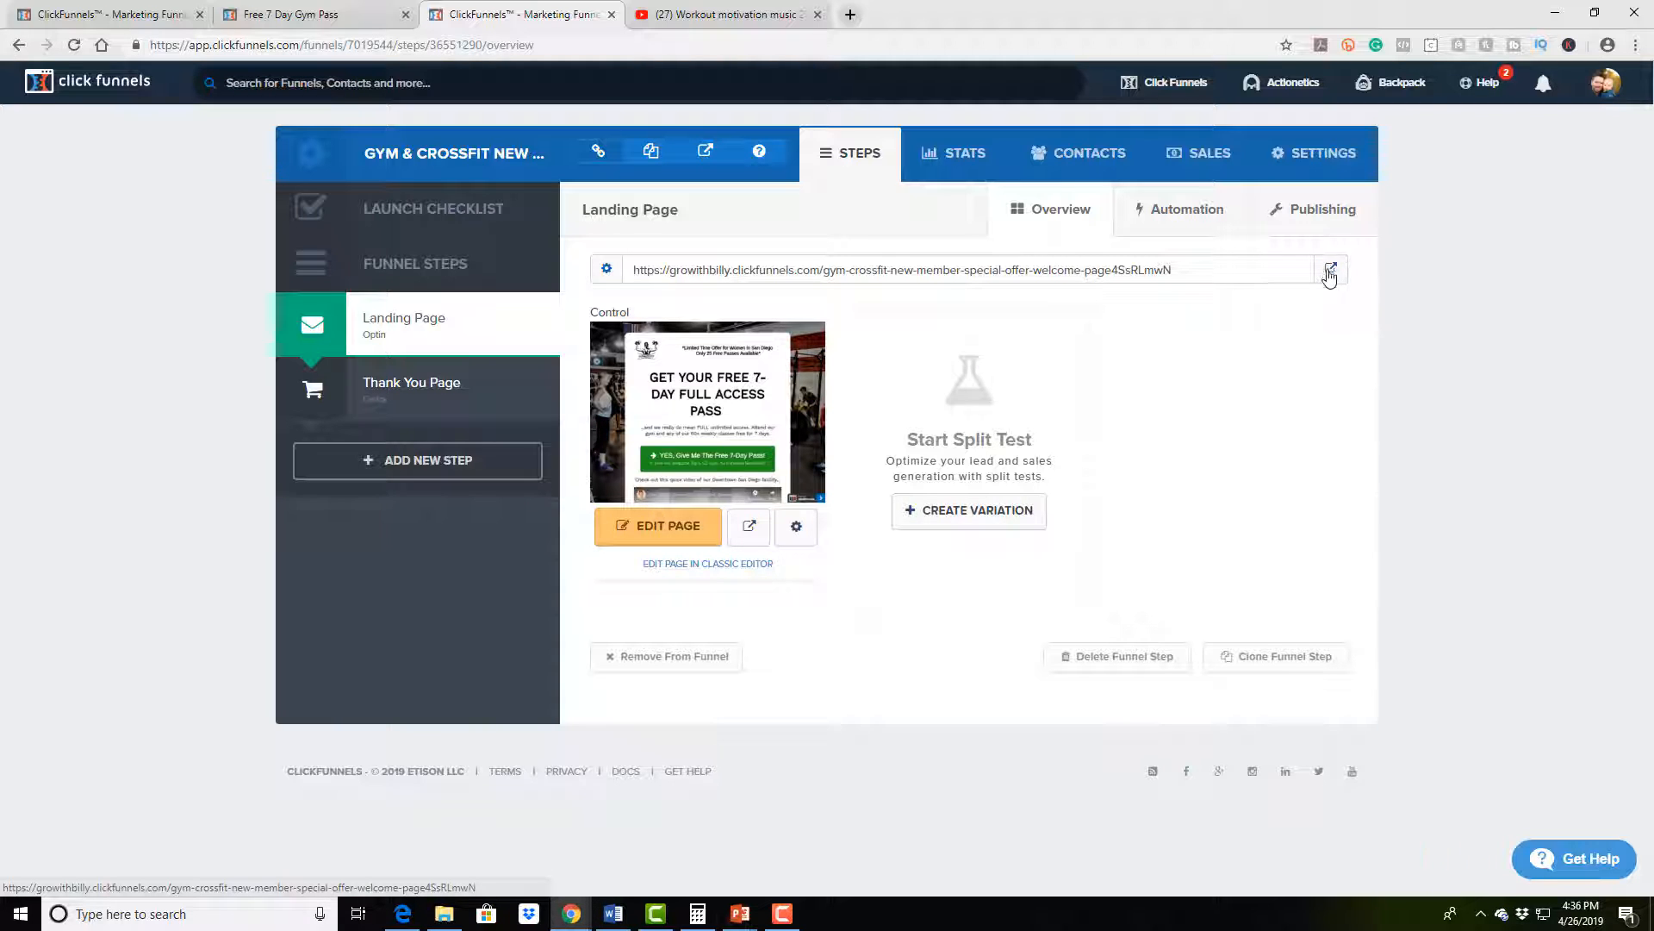
pyautogui.click(751, 530)
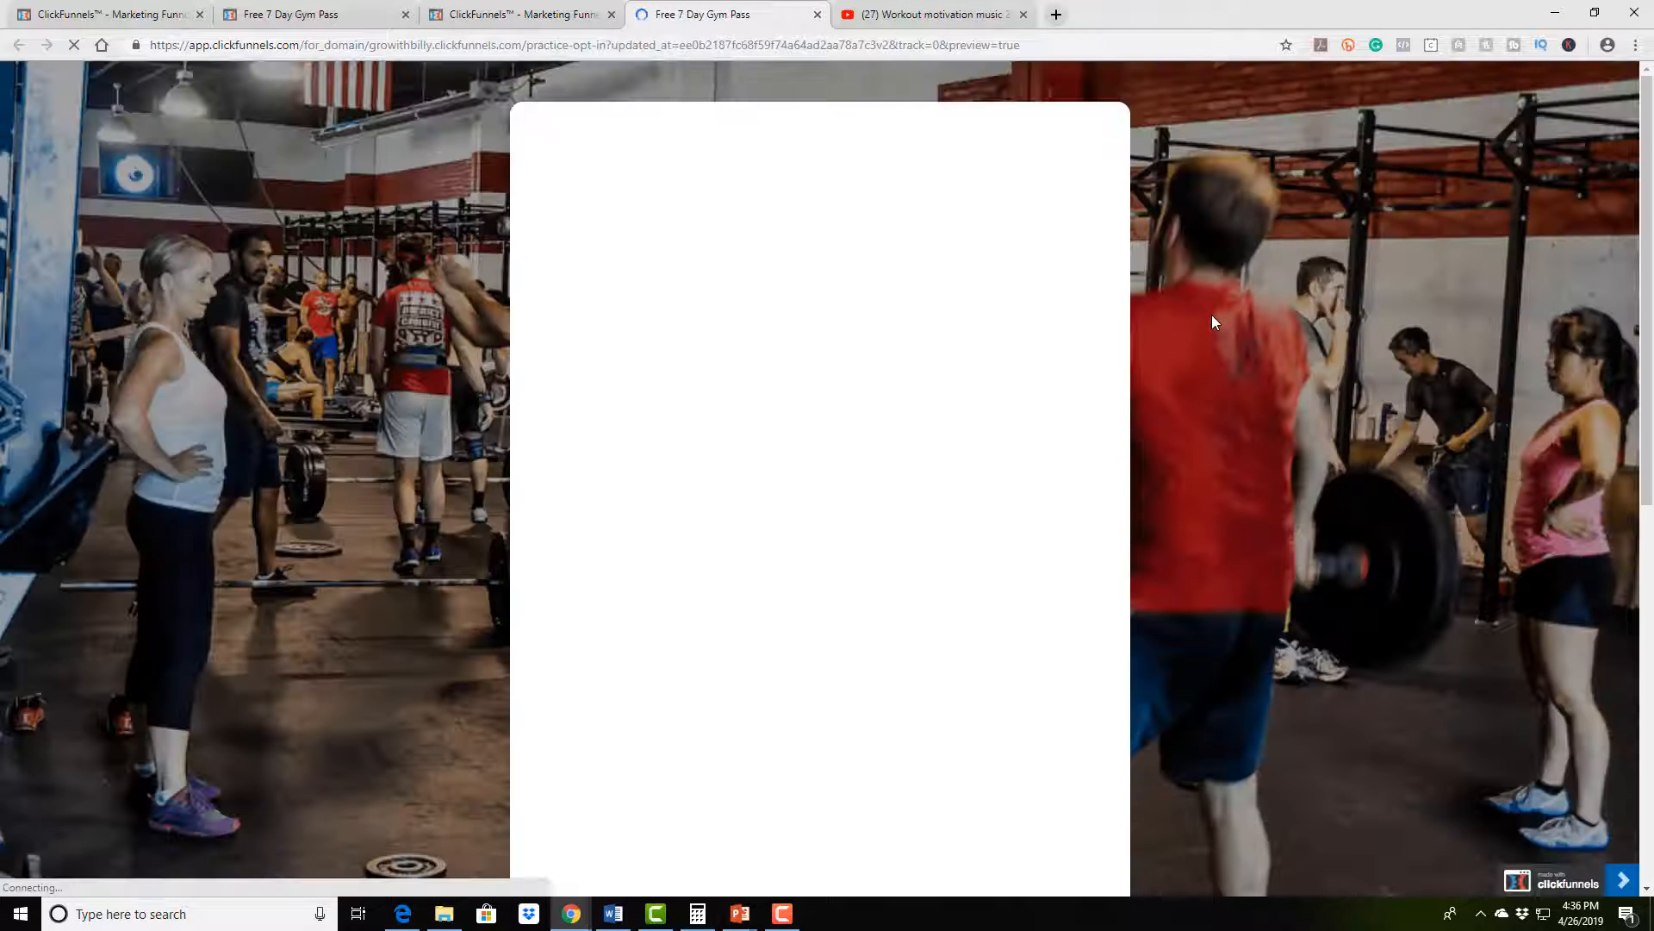
pyautogui.scroll(-2, 1212, 318)
pyautogui.scroll(-3, 1212, 319)
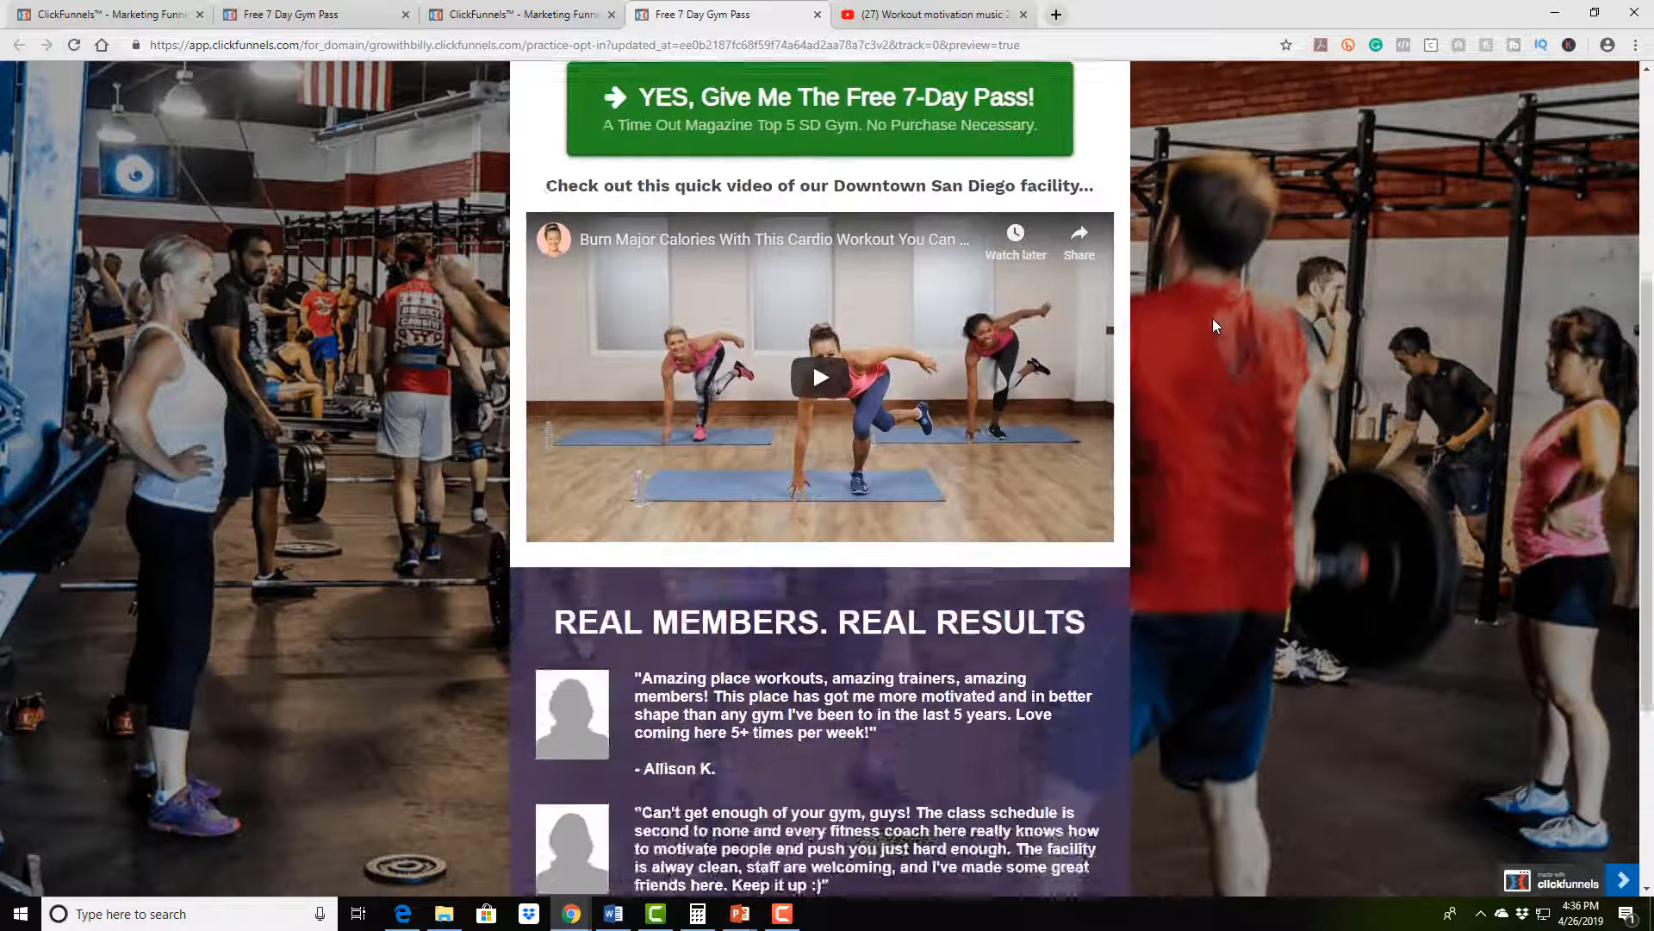
pyautogui.scroll(4, 1213, 319)
pyautogui.click(817, 14)
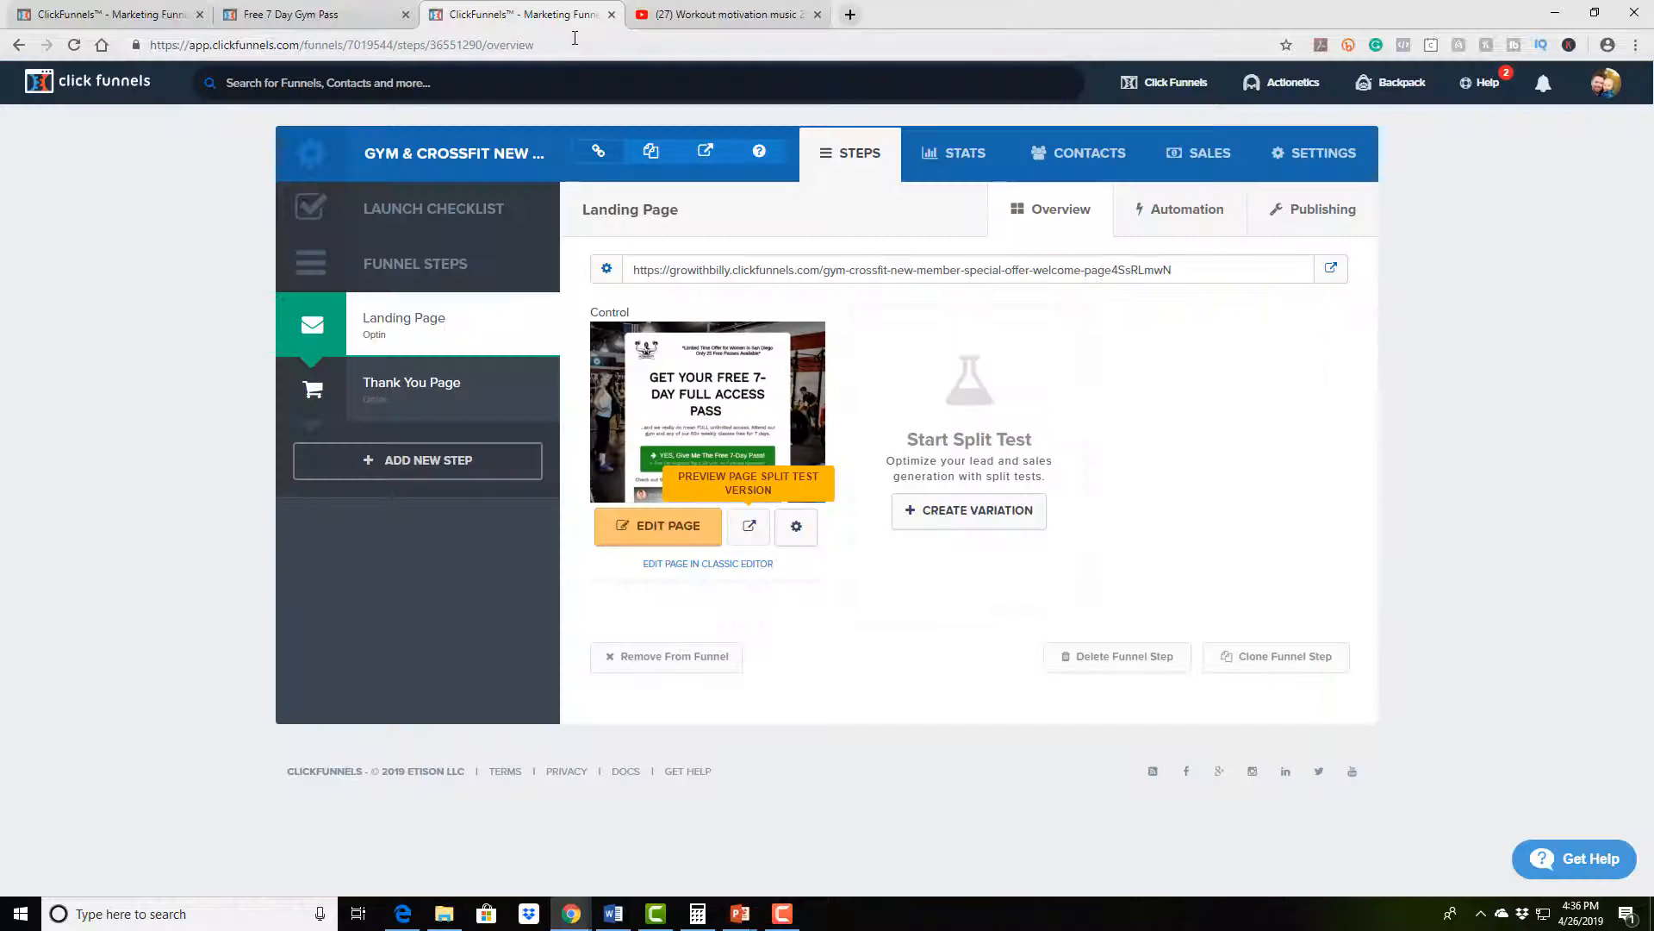
# Open the funnel's Landing Page in the page editor and look over its full layout
pyautogui.click(694, 533)
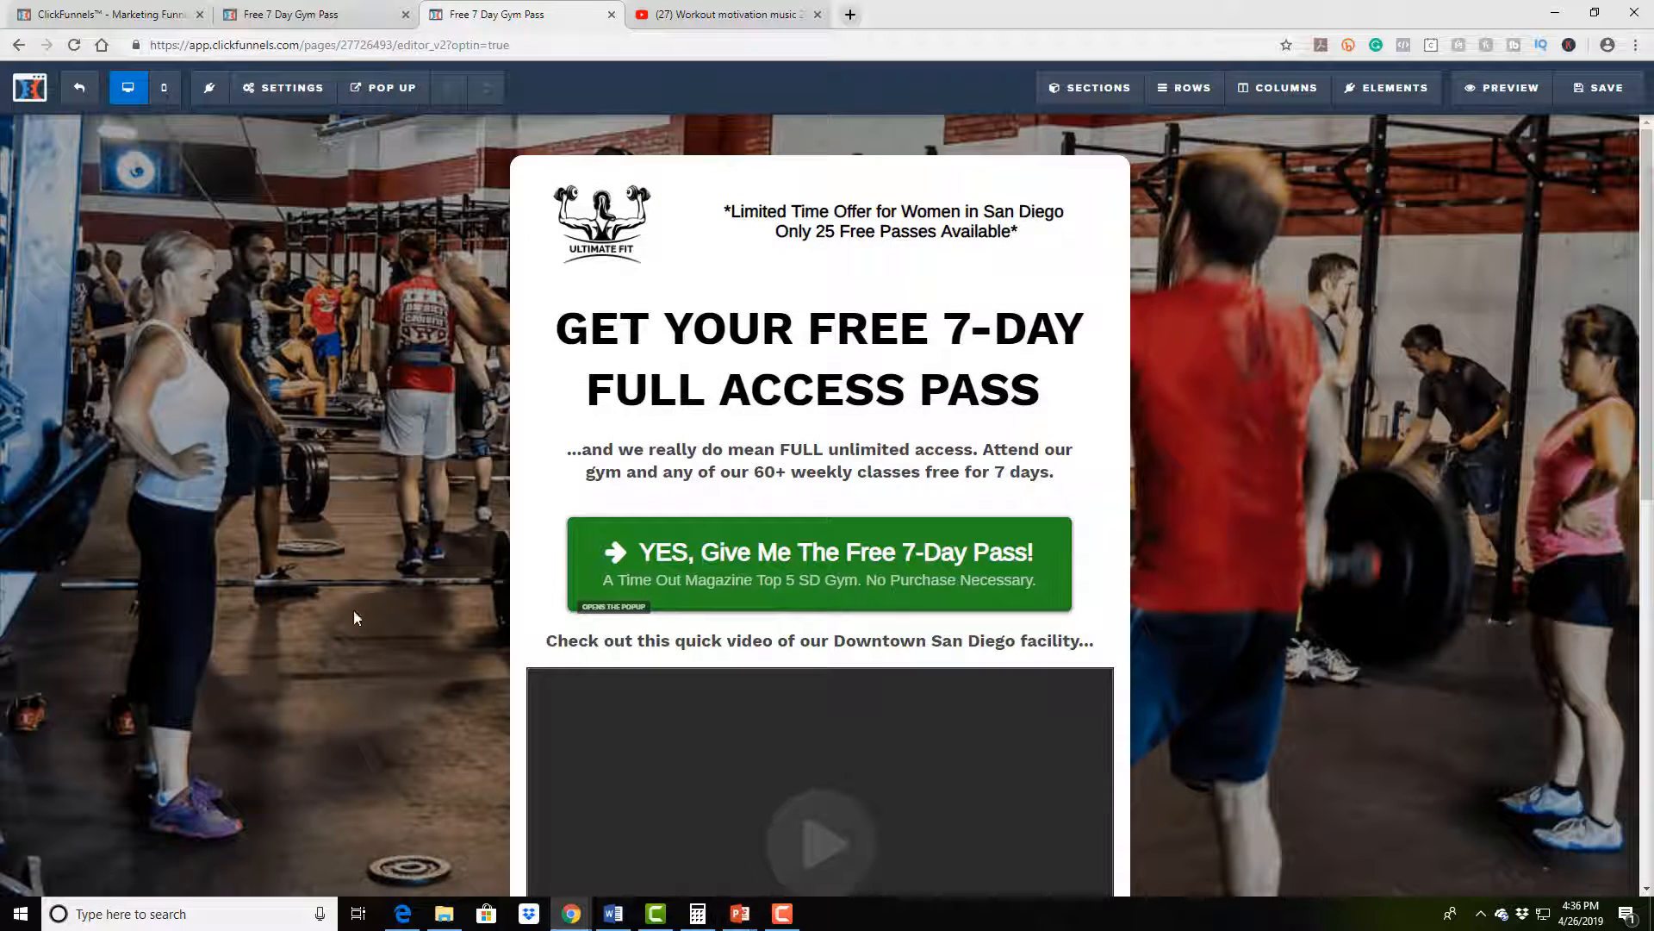
pyautogui.scroll(-9, 1251, 482)
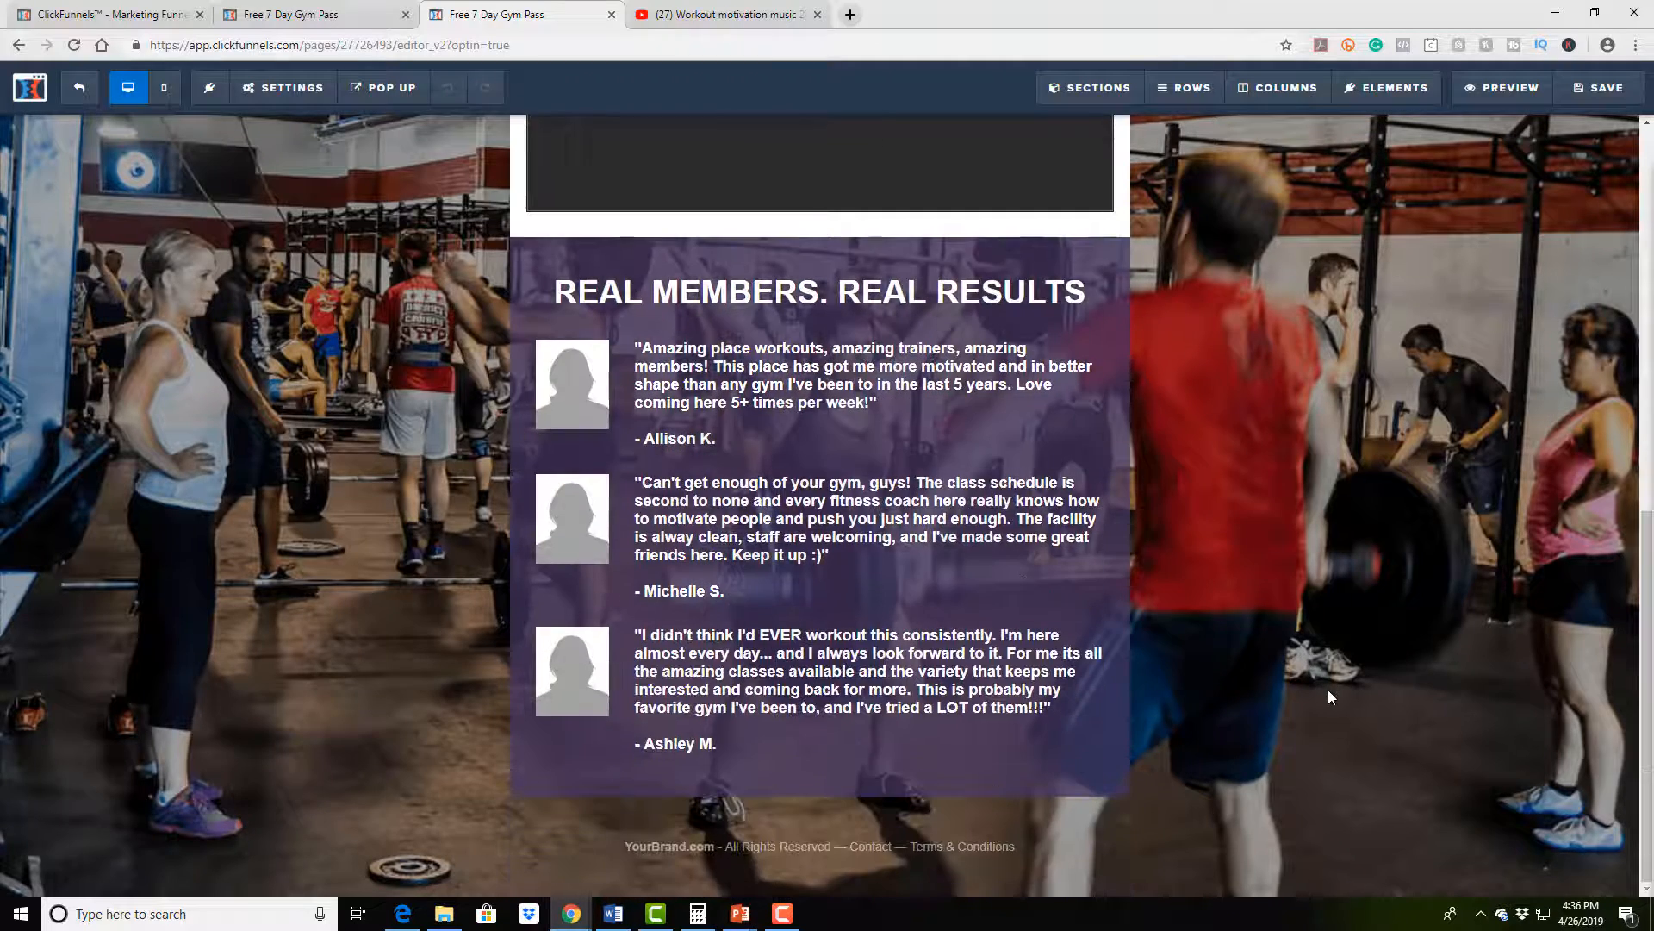
pyautogui.scroll(10, 1353, 636)
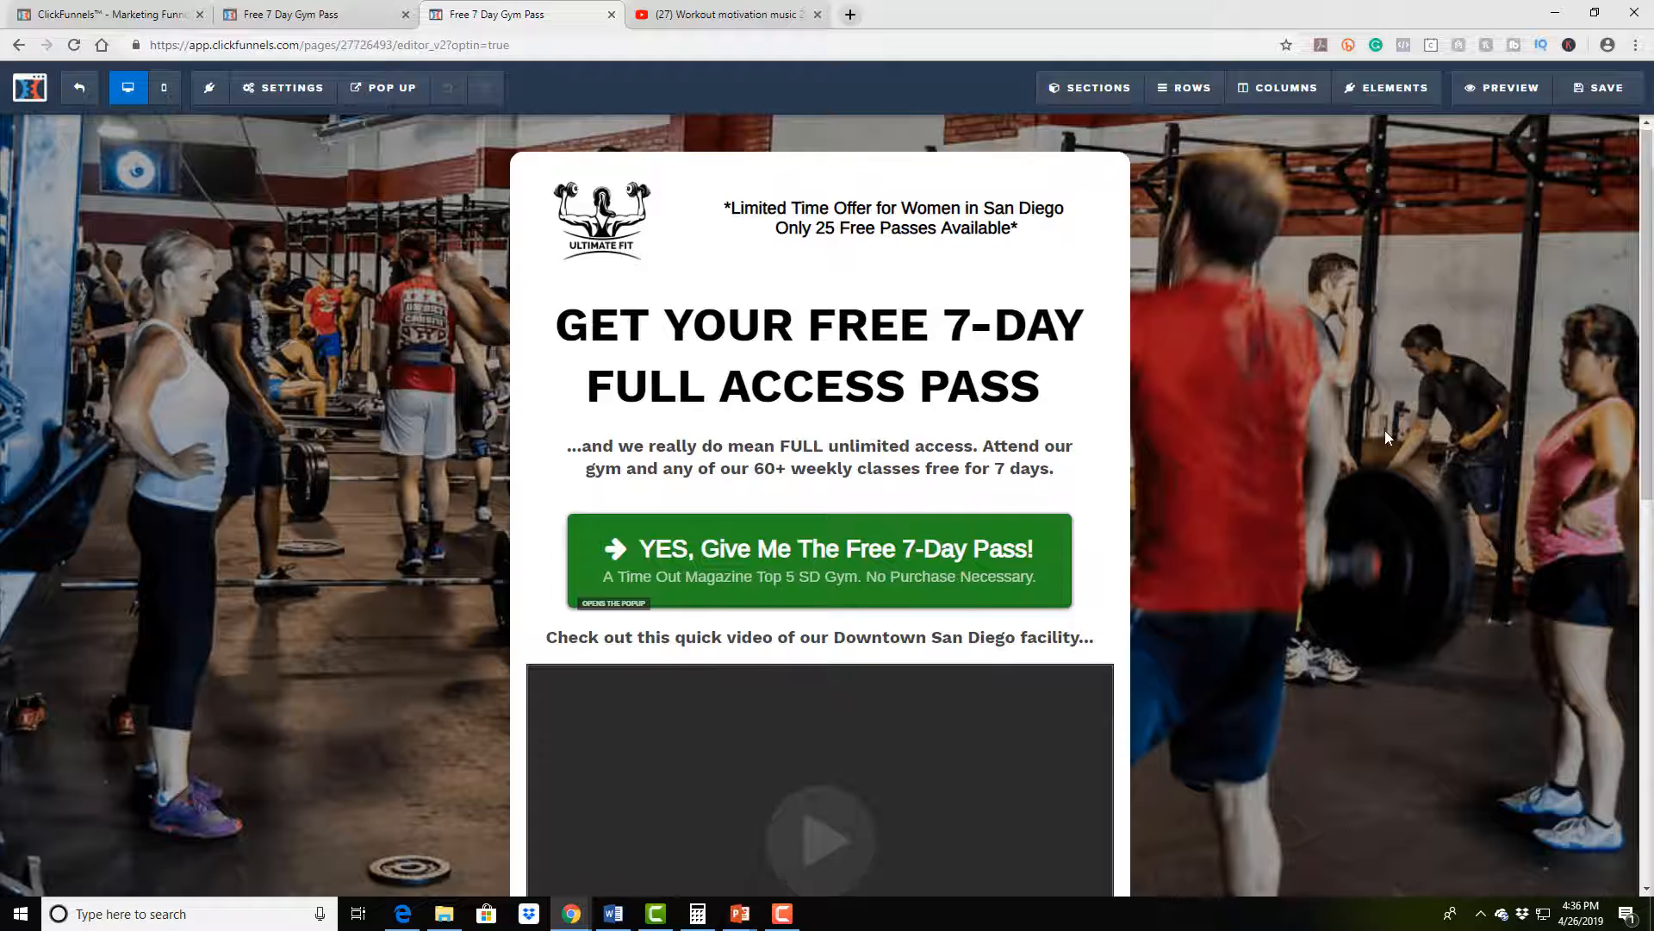
pyautogui.scroll(-3, 1384, 431)
pyautogui.scroll(3, 1398, 460)
# Examine the landing page's SEO meta data, including the title, description and keywords, without changing it
pyautogui.click(271, 90)
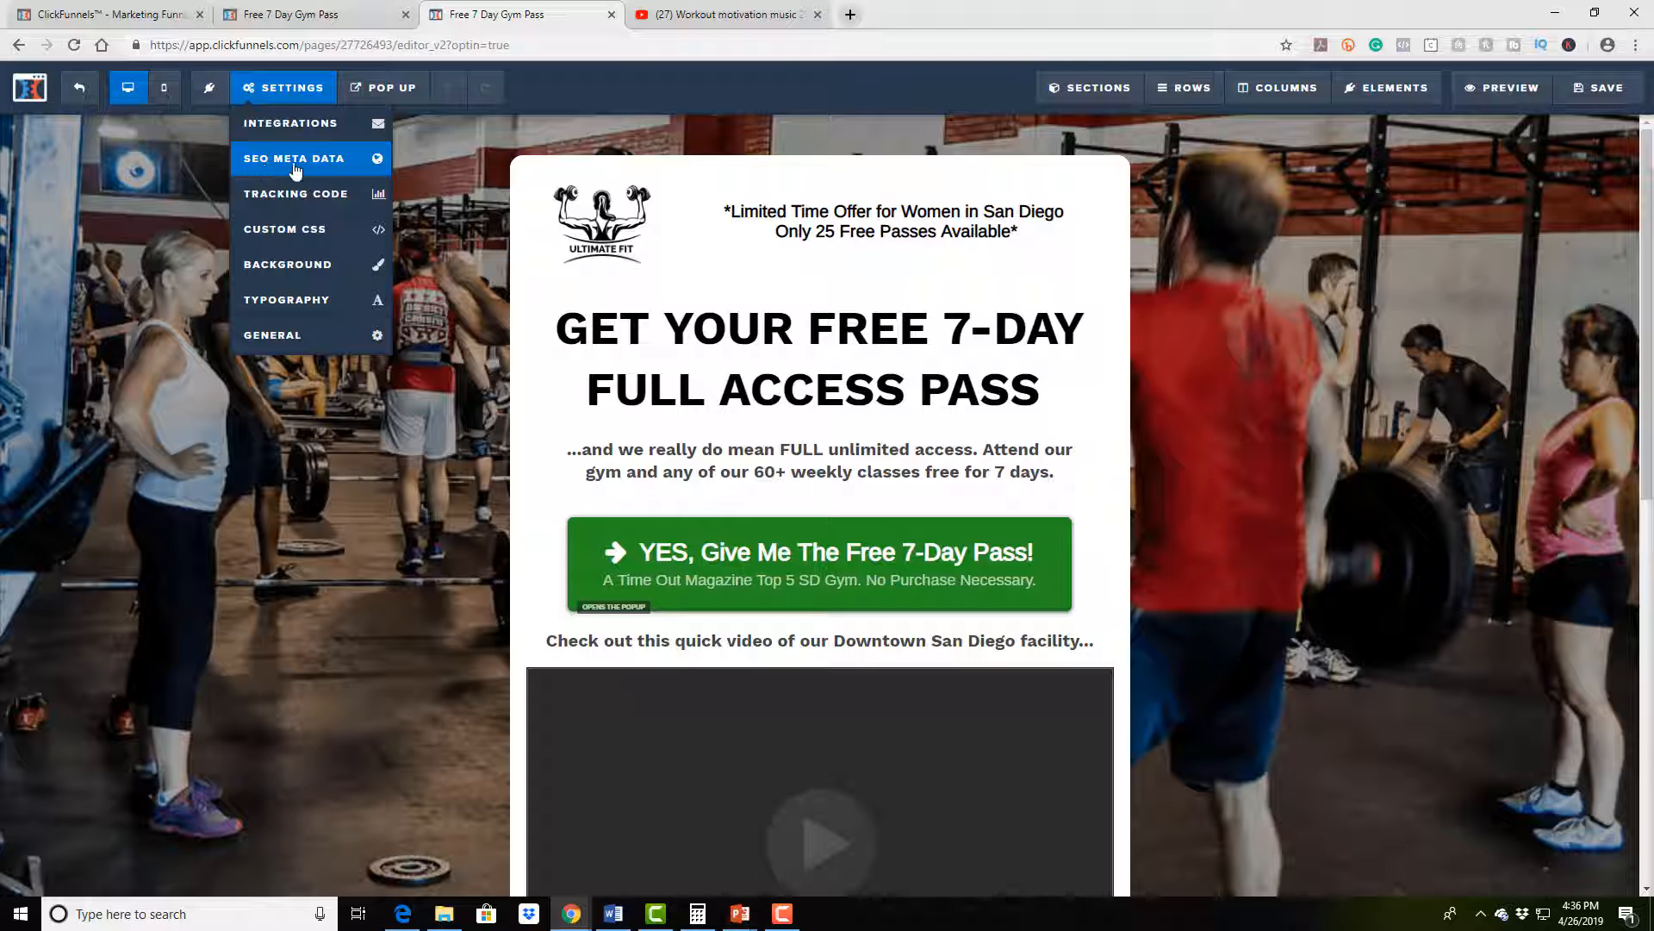
pyautogui.click(312, 164)
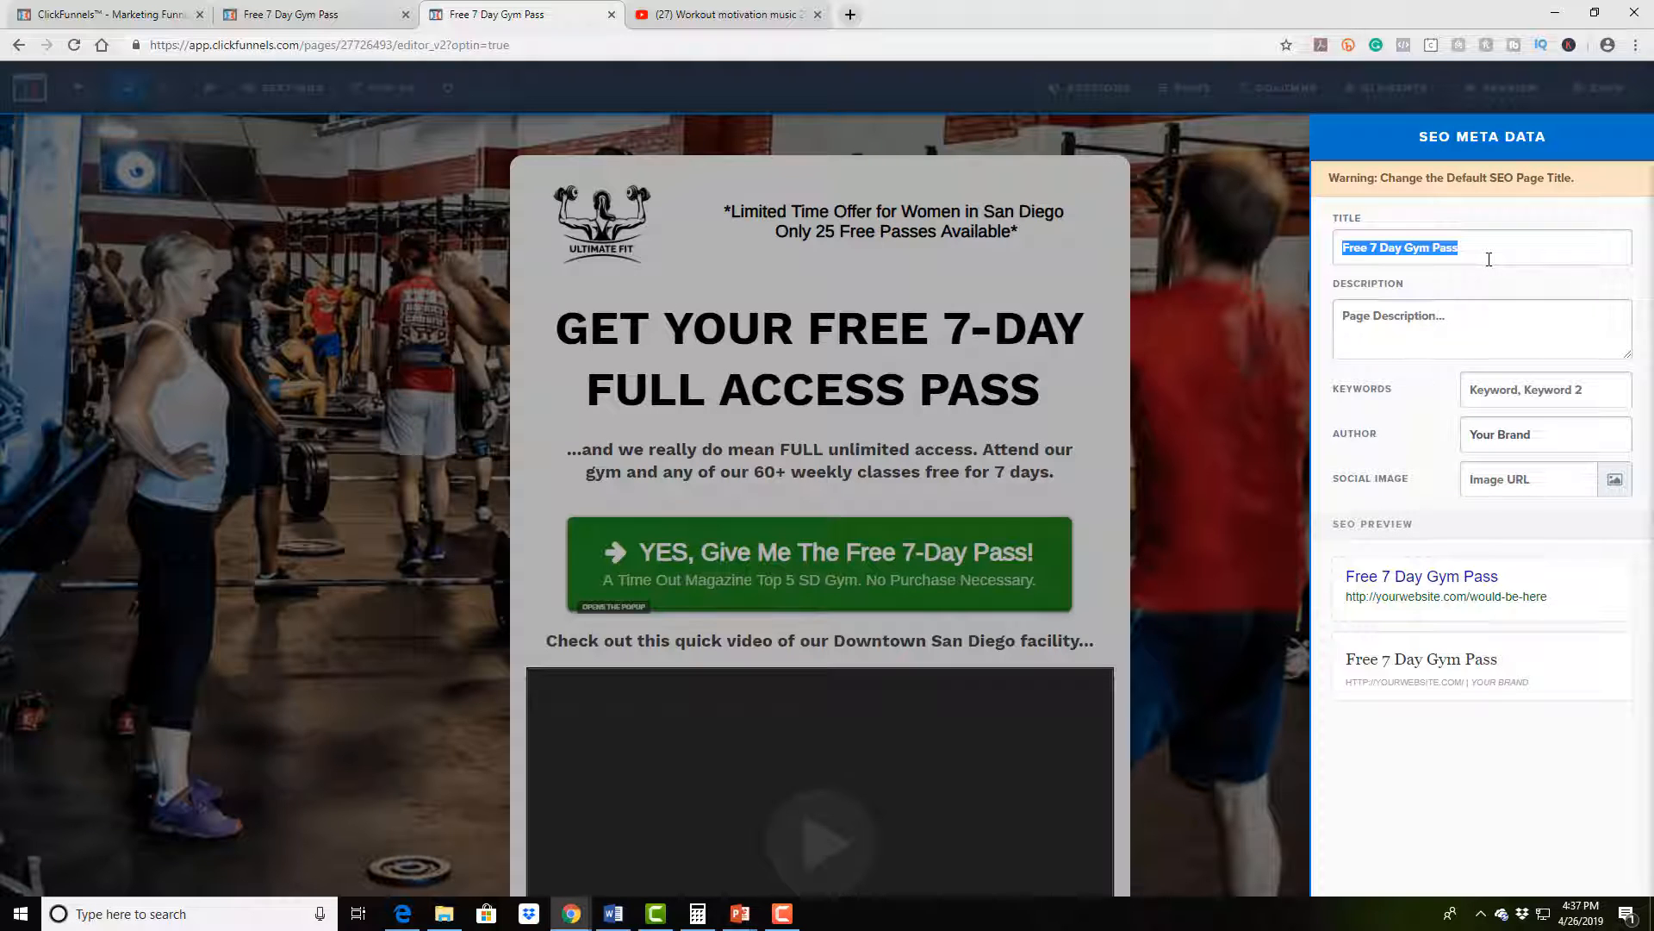
pyautogui.click(1397, 246)
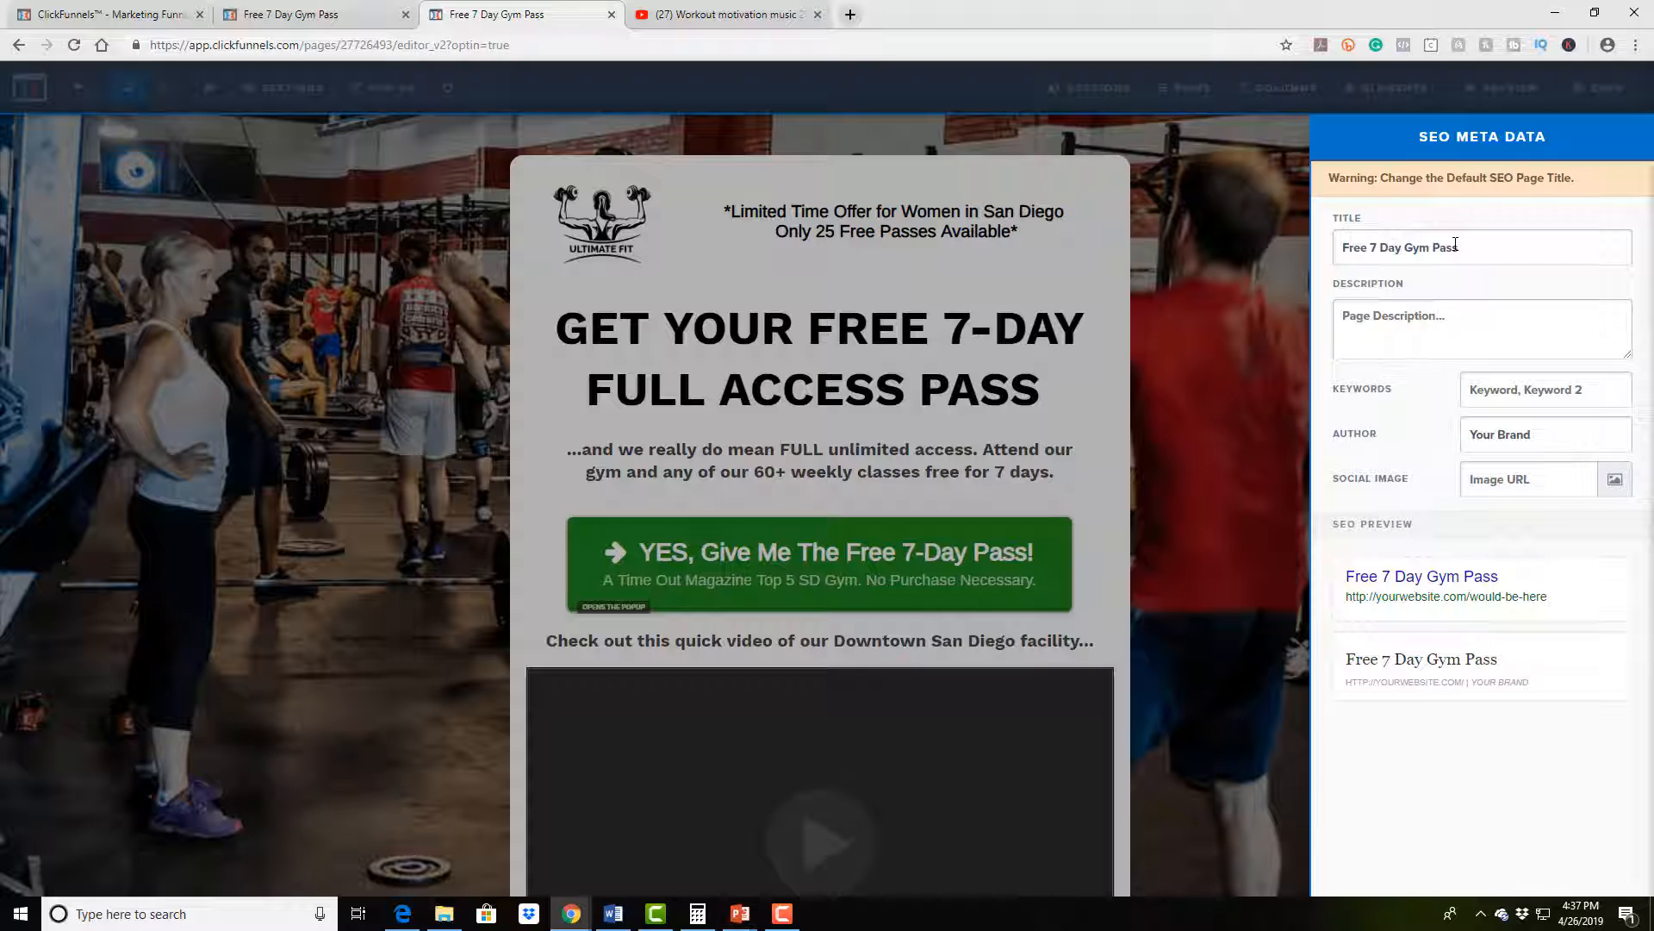
pyautogui.click(1380, 319)
pyautogui.click(1526, 389)
pyautogui.click(1255, 305)
# View the landing page's header tracking code settings and close them
pyautogui.click(285, 87)
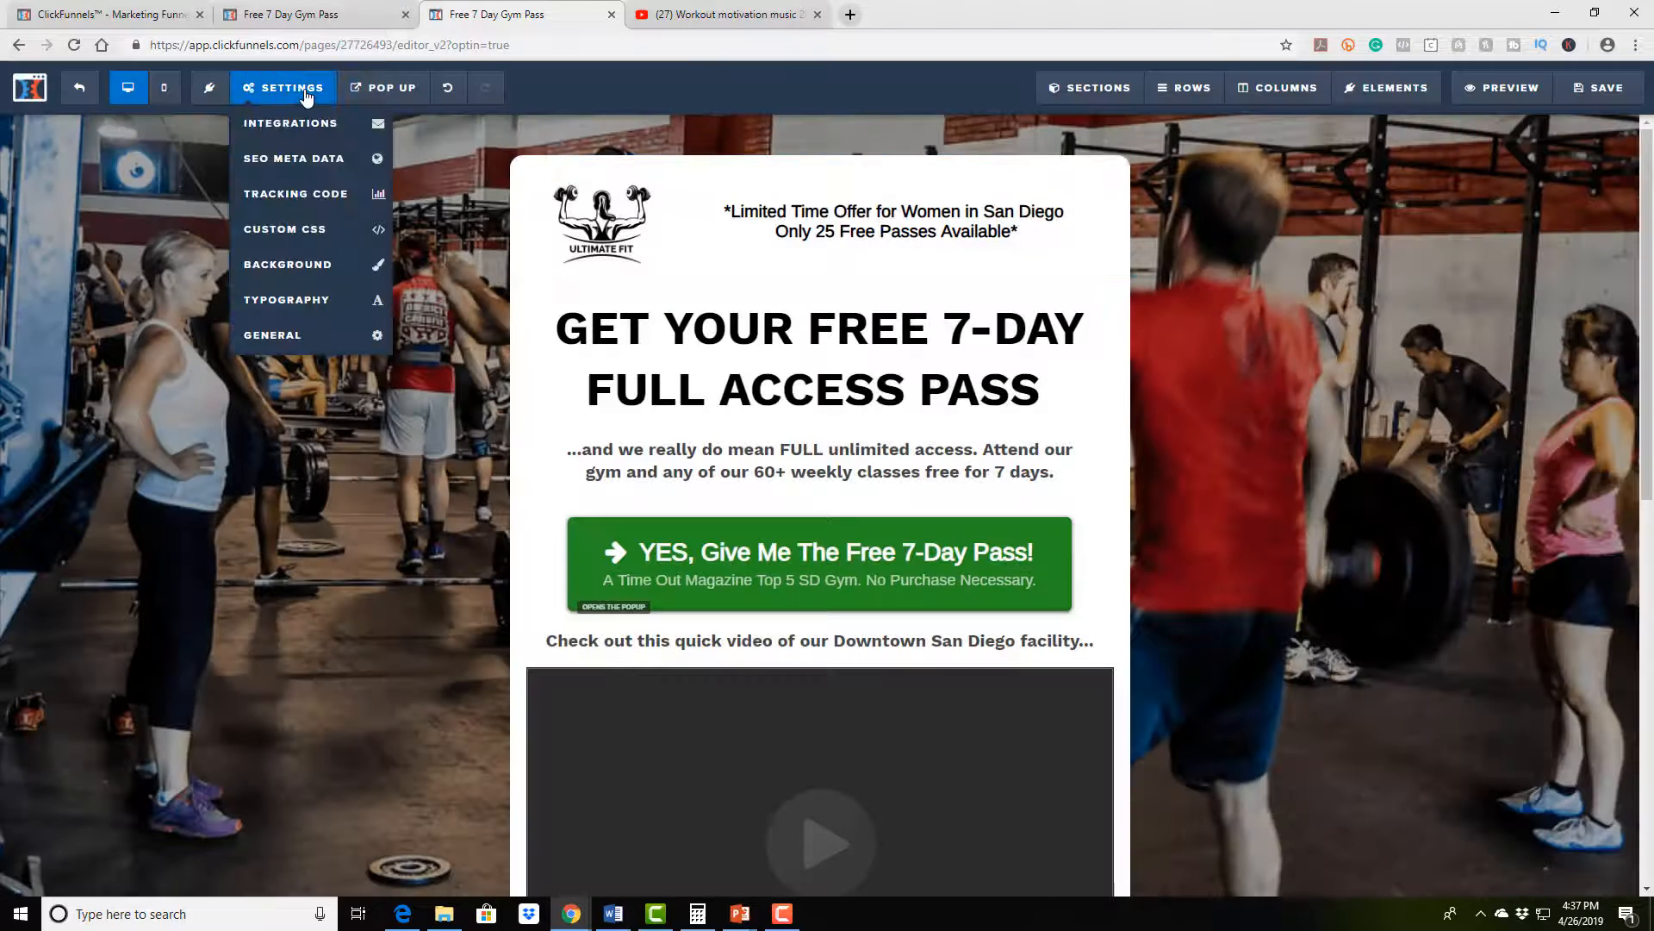
pyautogui.click(287, 195)
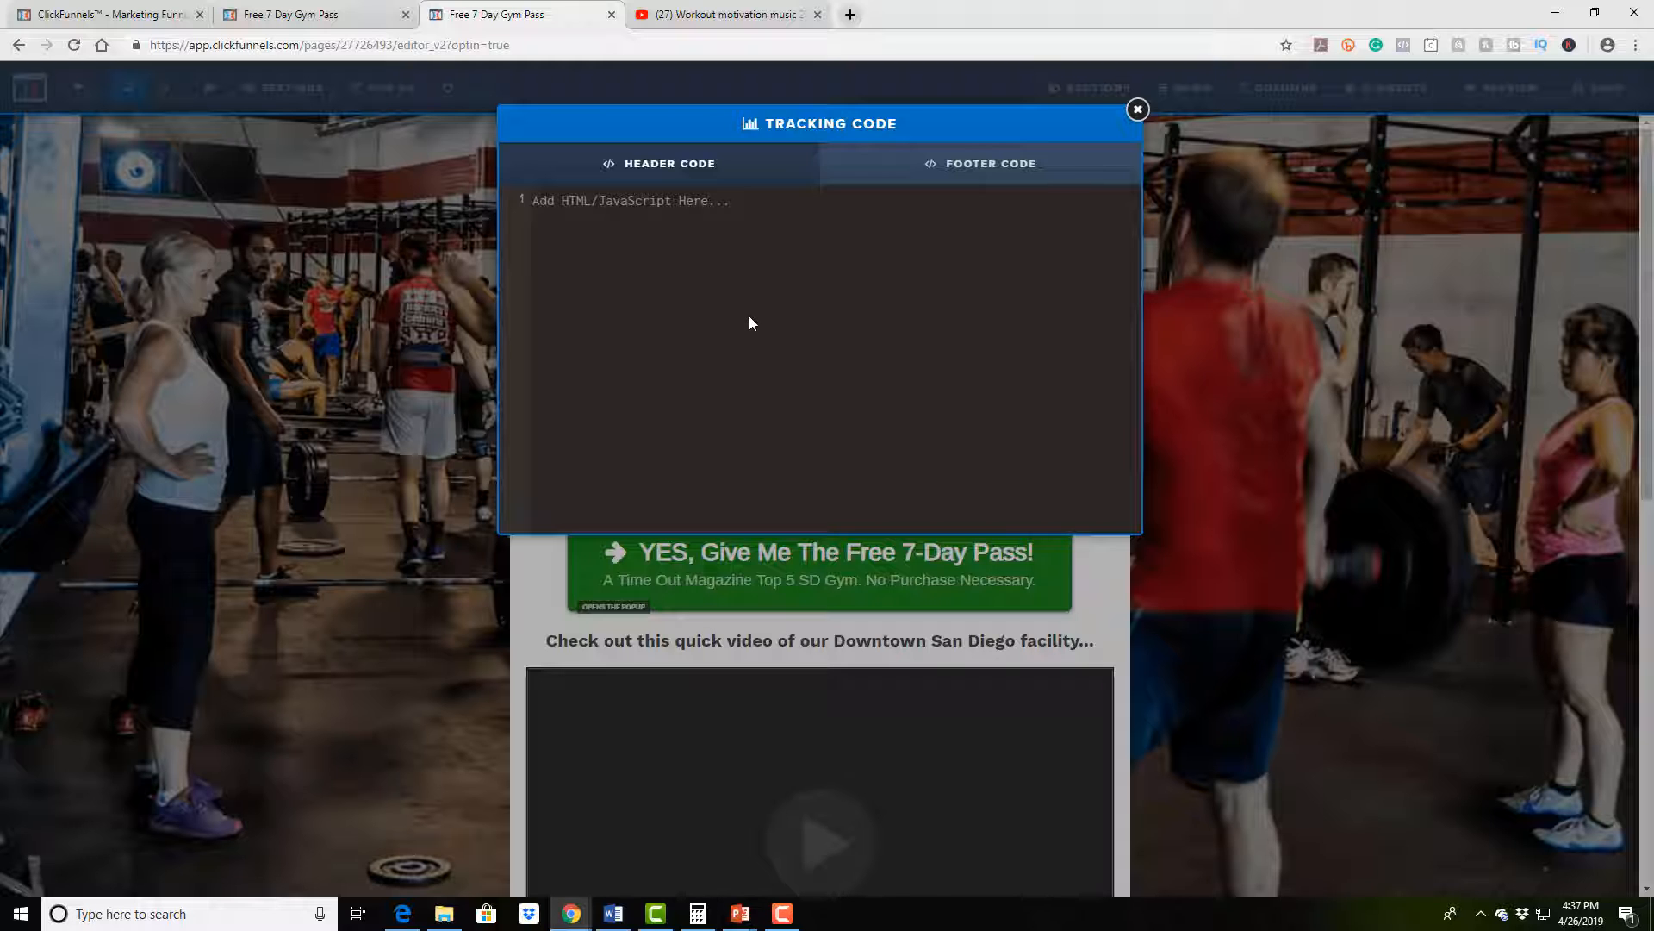
pyautogui.click(315, 173)
# Examine the landing page's custom CSS rules for small screens, and close the code without editing it
pyautogui.moveTo(250, 86)
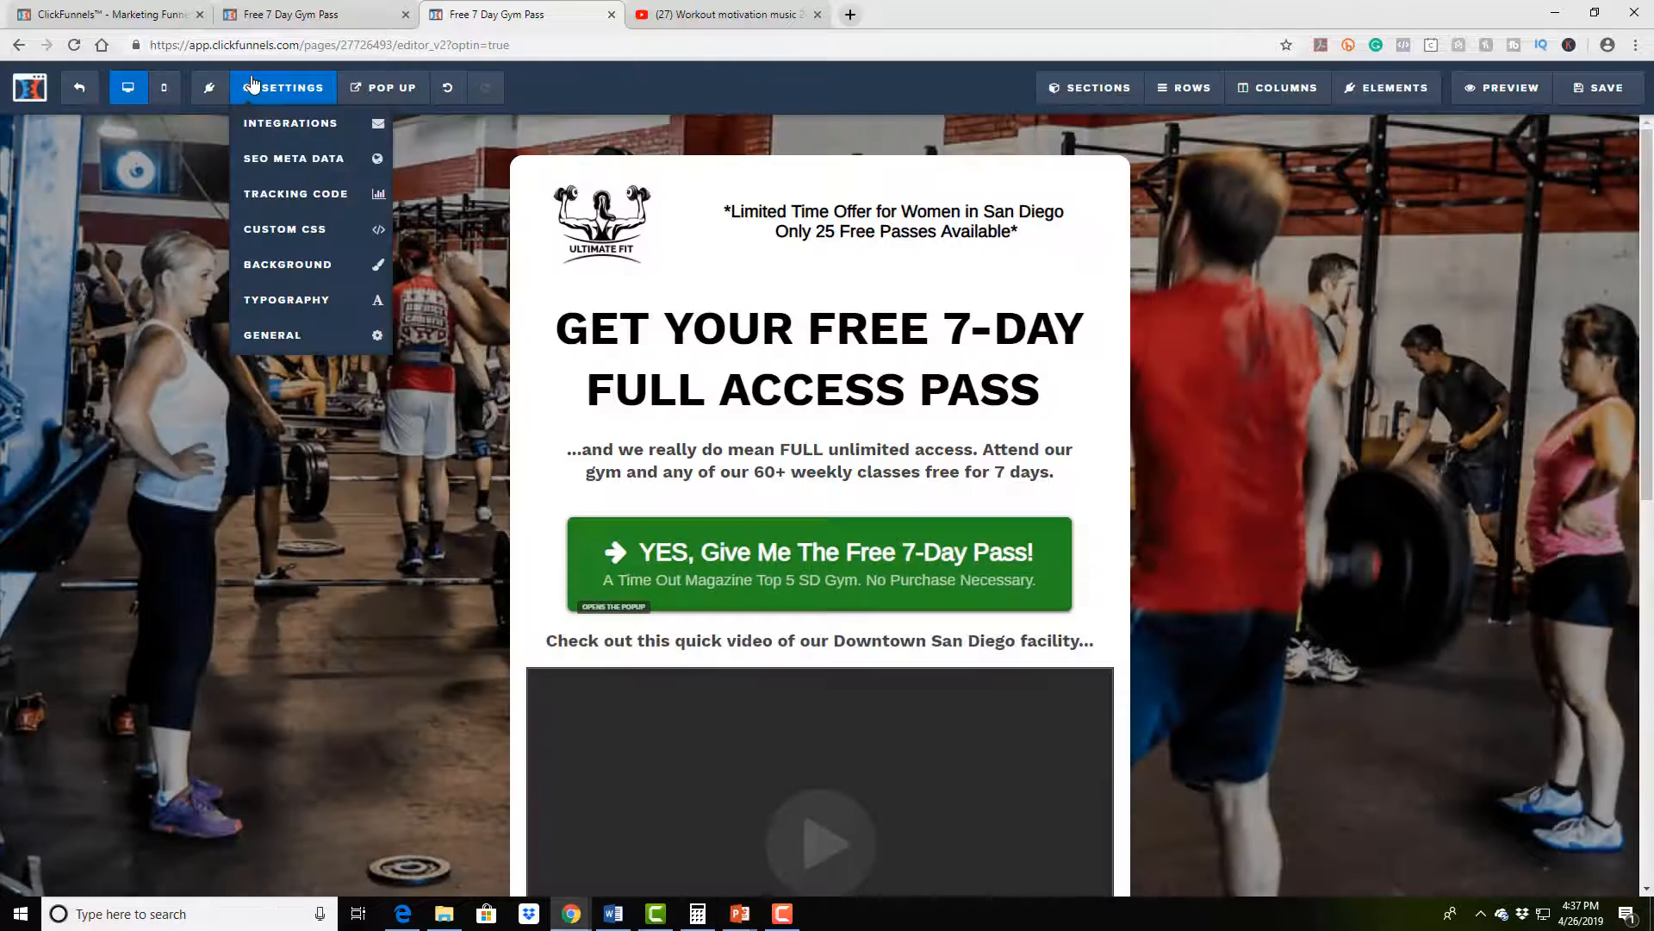
pyautogui.click(287, 231)
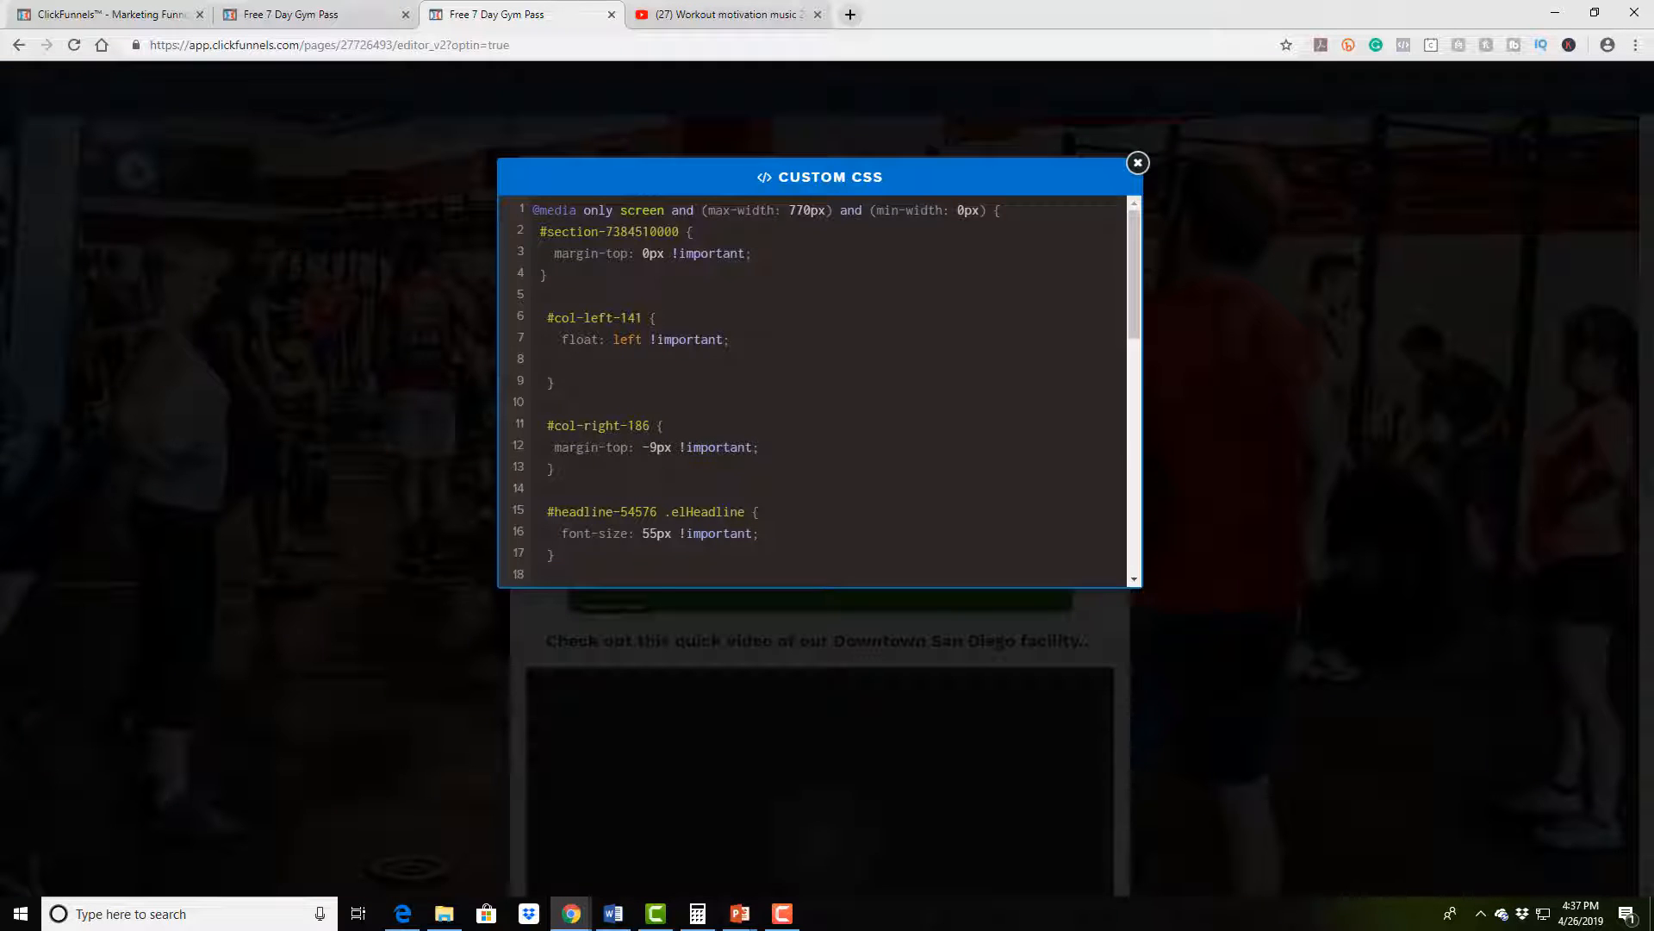
pyautogui.moveTo(560, 209); pyautogui.dragTo(717, 579)
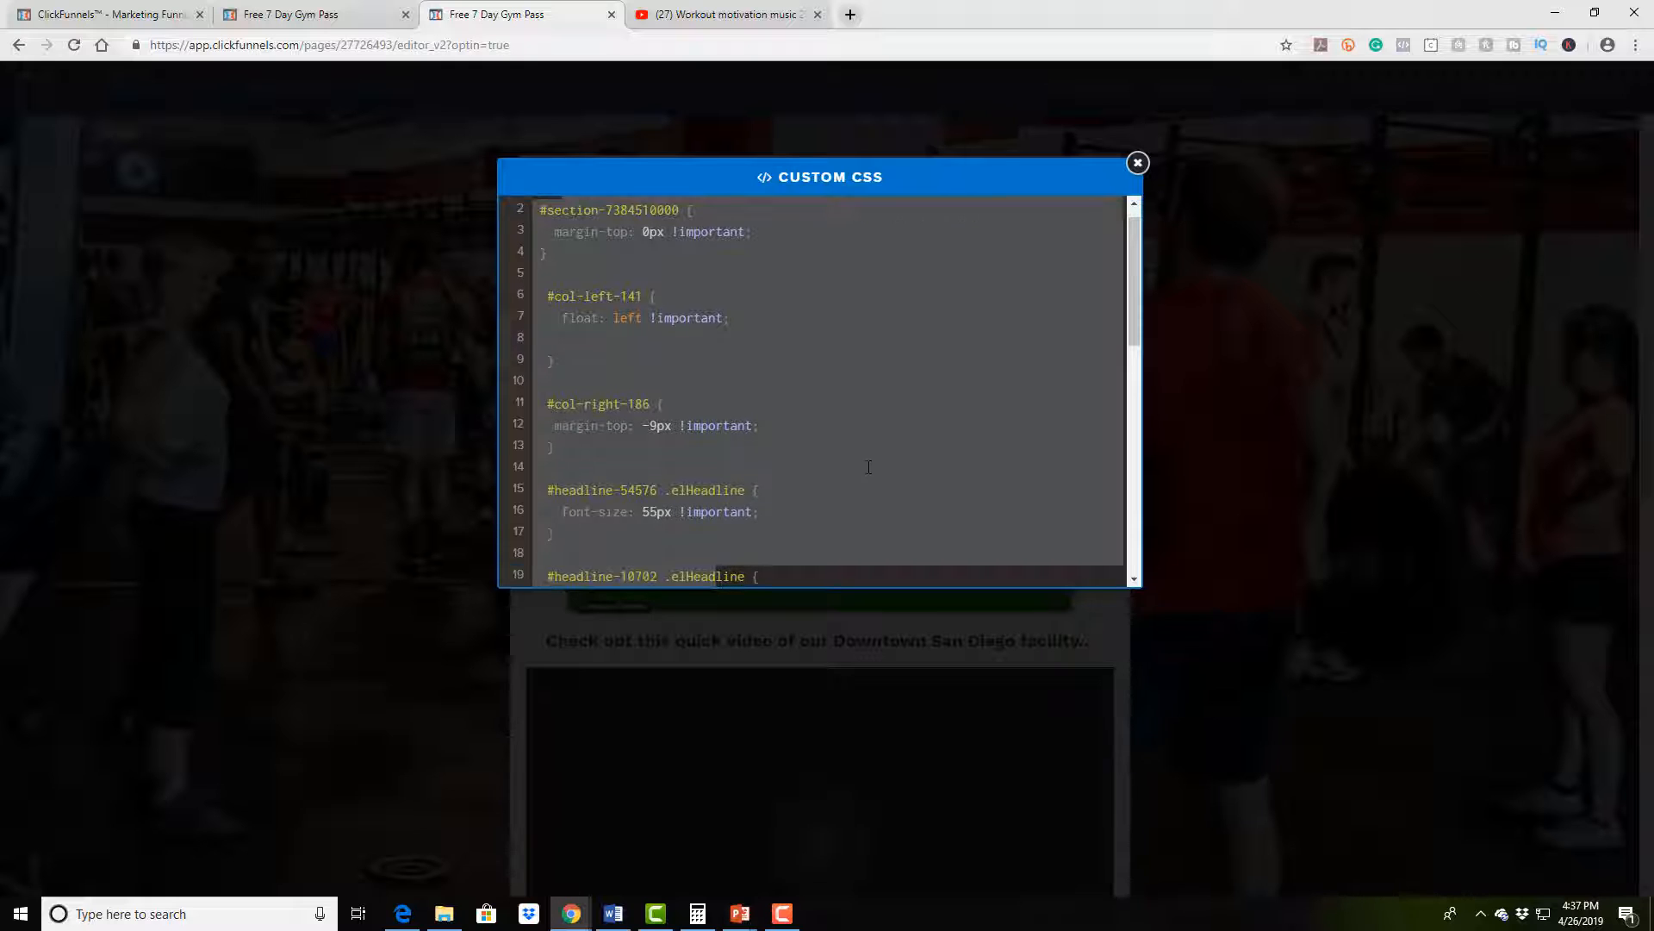
pyautogui.click(868, 467)
pyautogui.scroll(1, 877, 429)
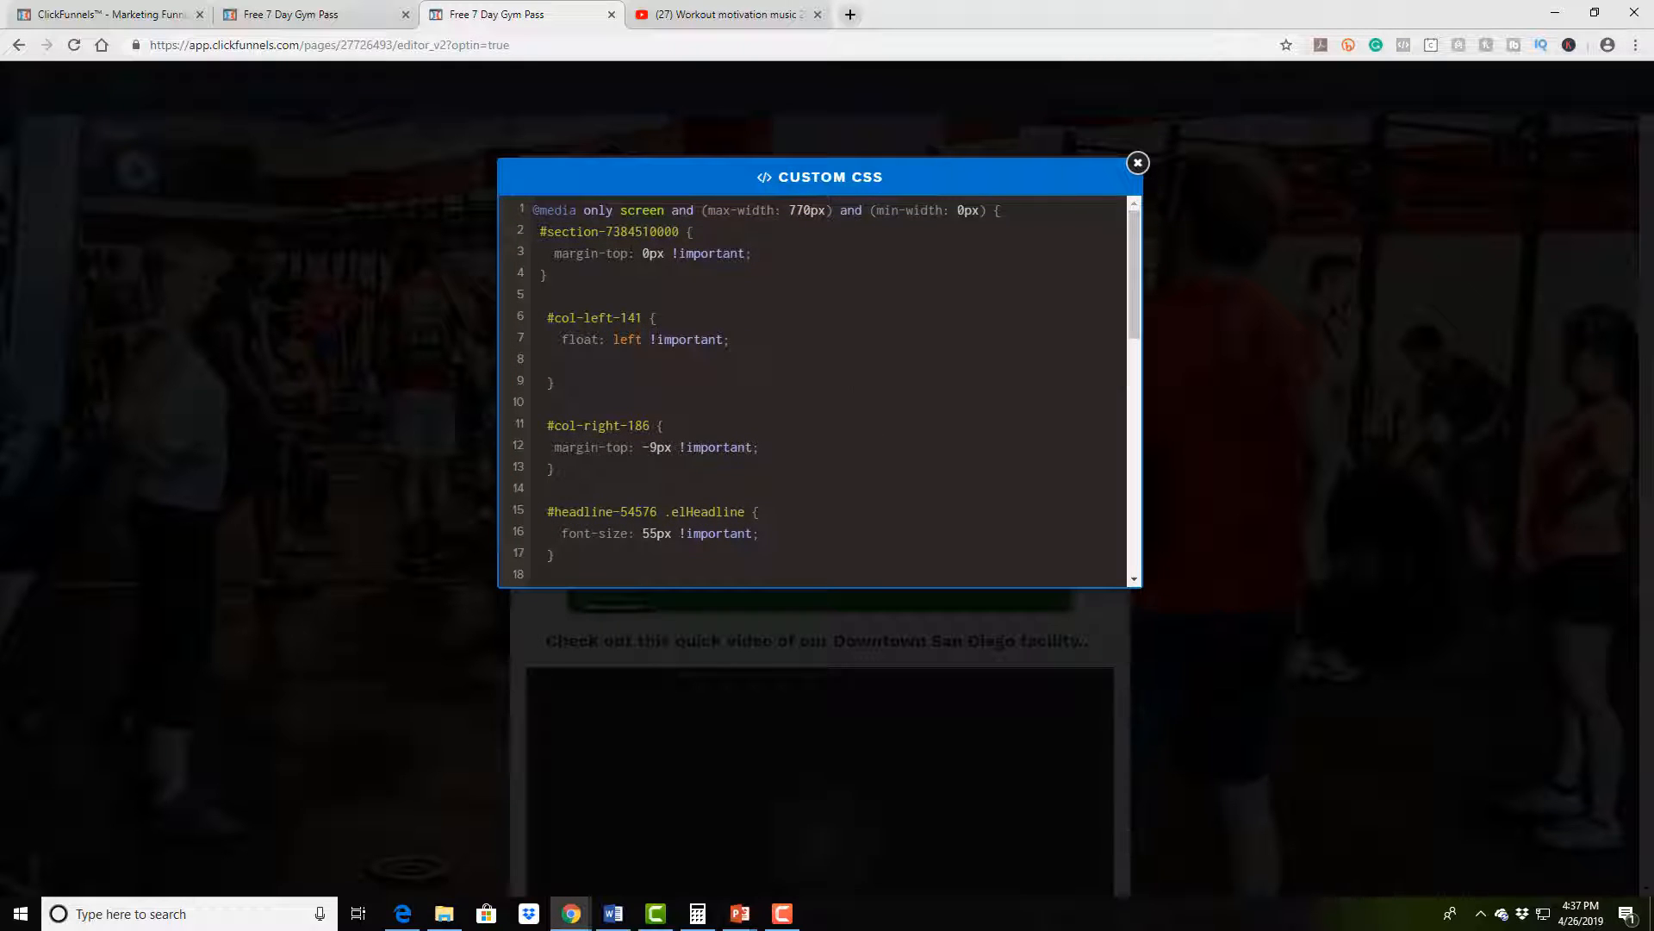
pyautogui.scroll(-6, 717, 401)
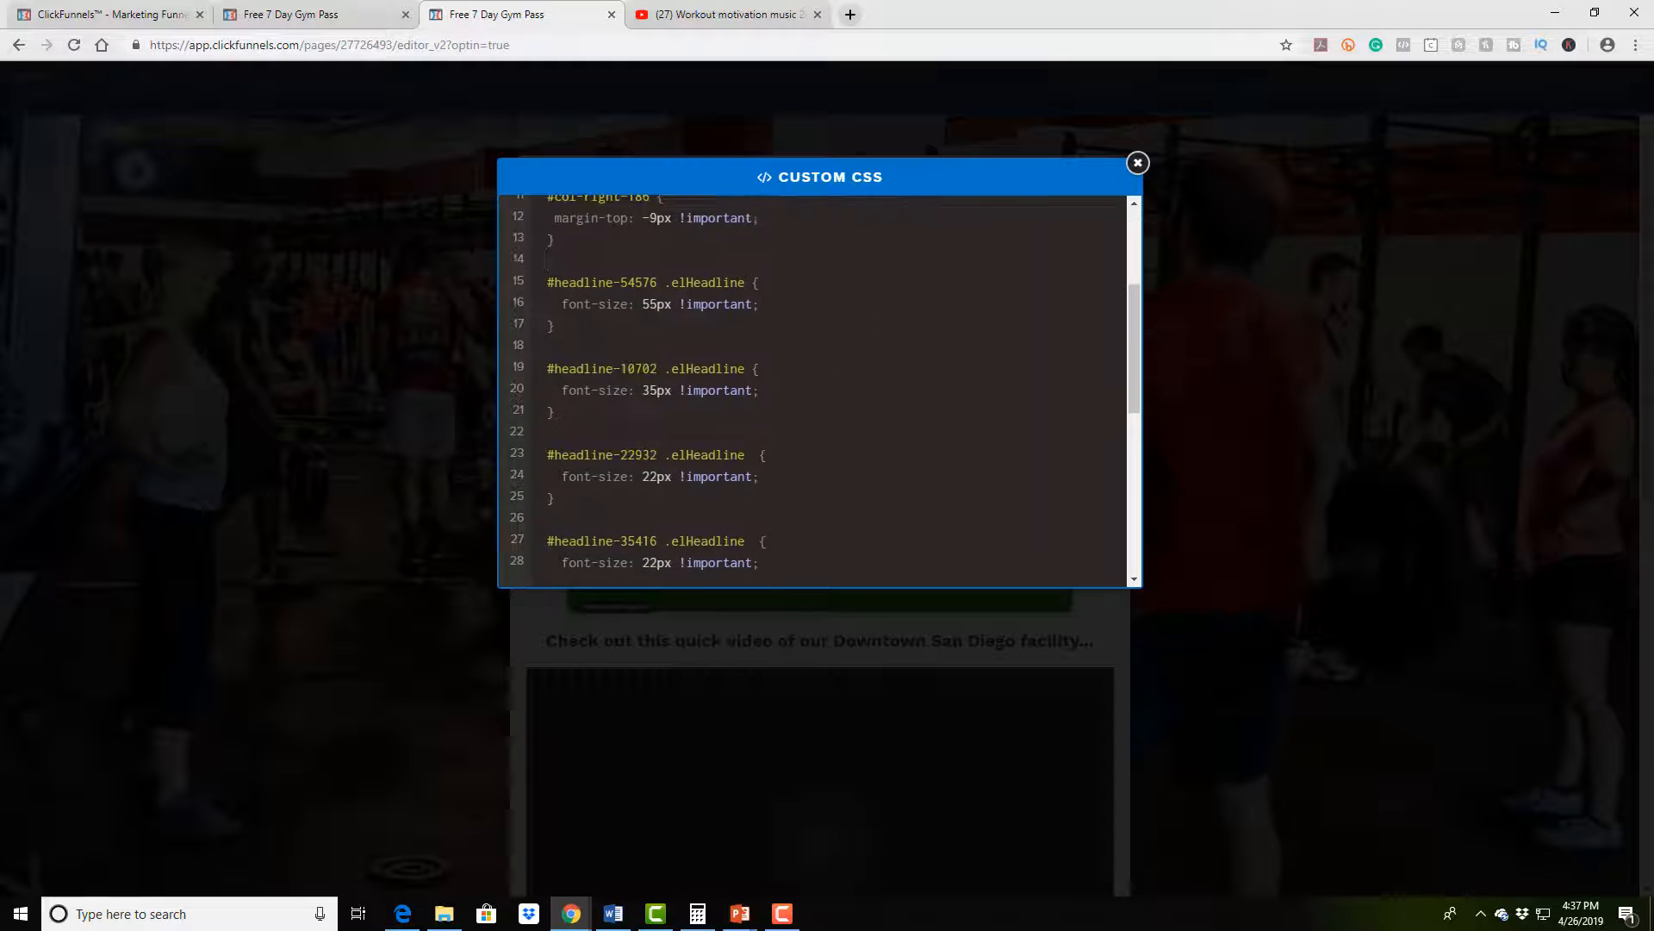
pyautogui.scroll(6, 718, 401)
pyautogui.scroll(1, 832, 402)
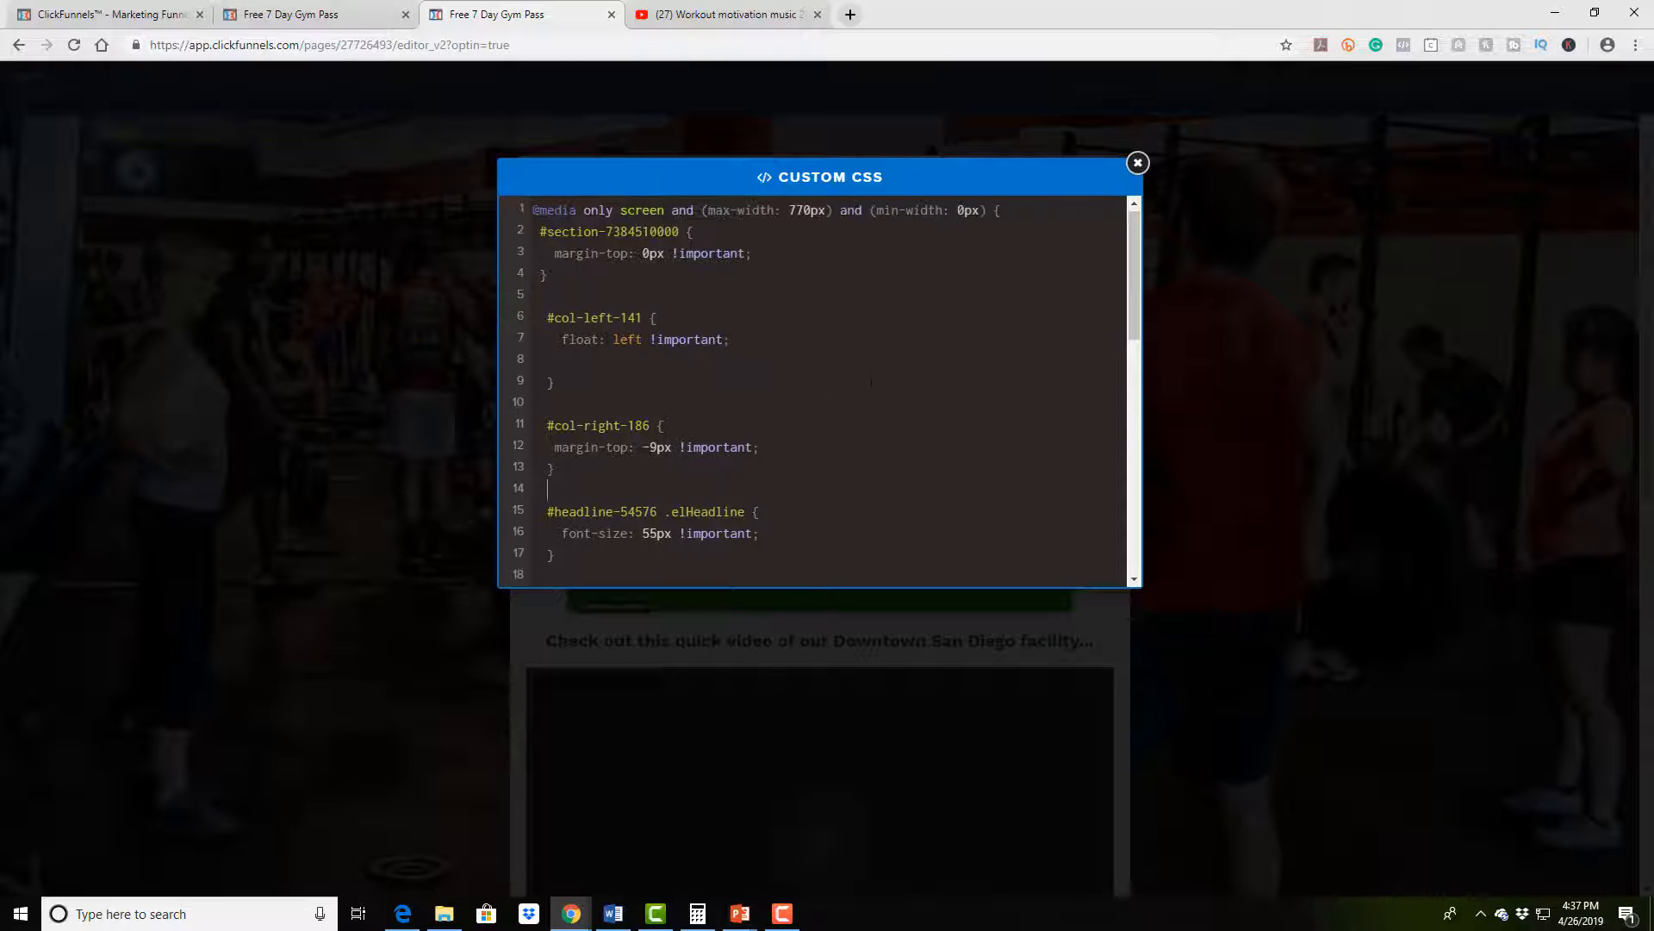
pyautogui.click(1327, 144)
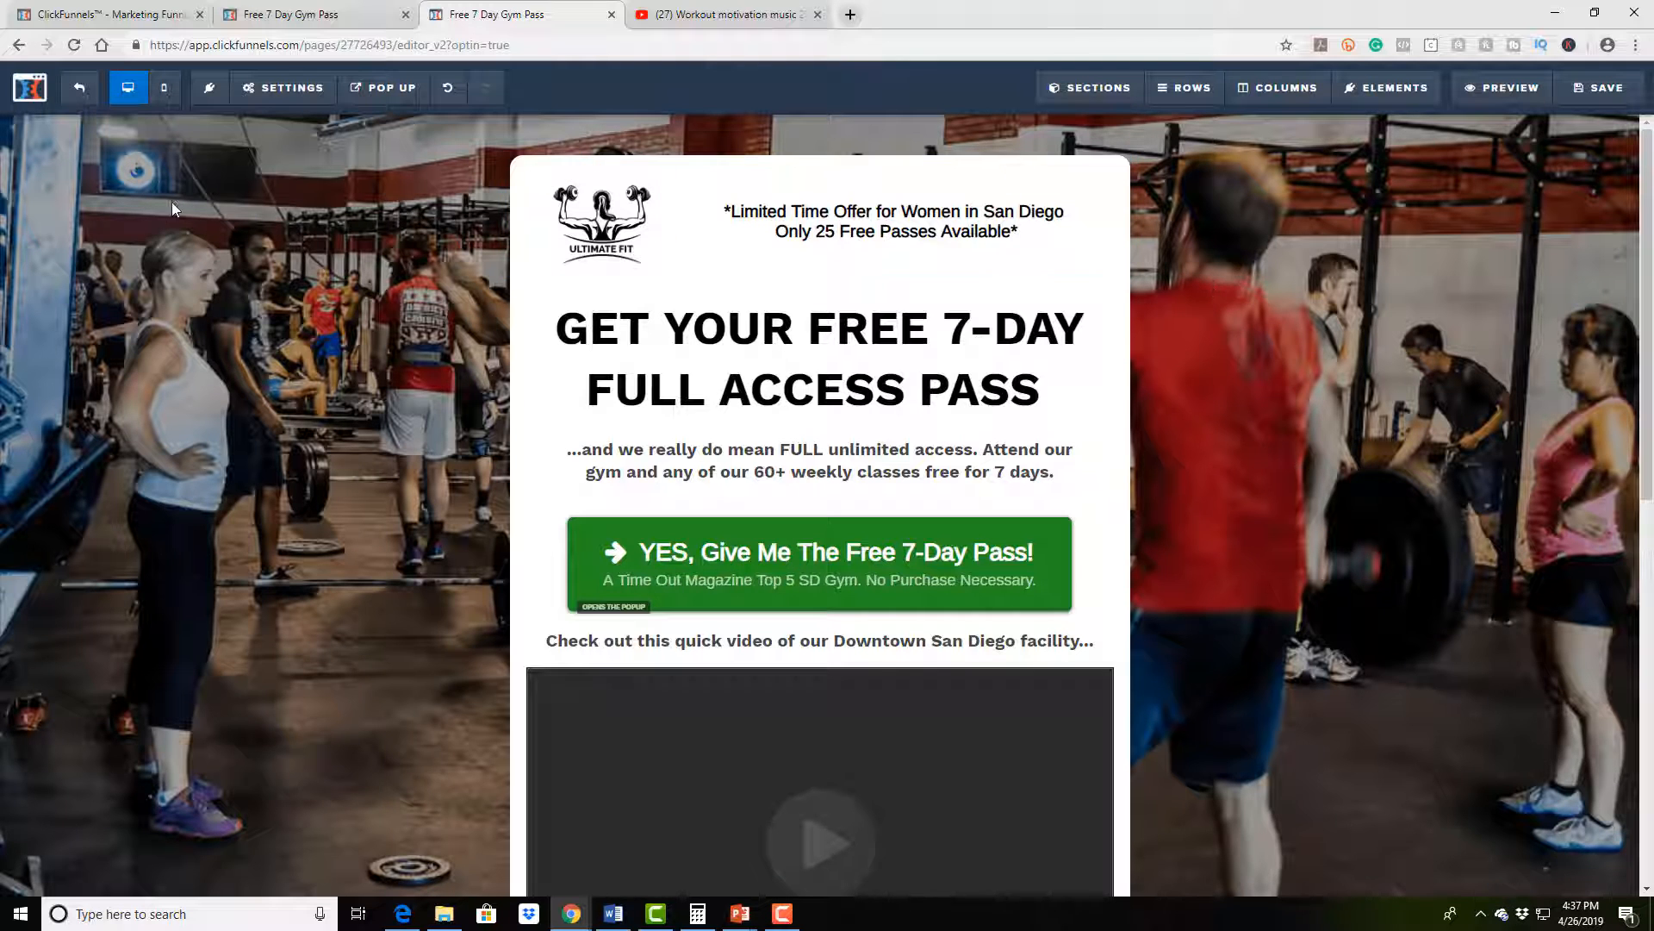
# View the page's background settings and the uploaded image library without replacing the background image
pyautogui.click(293, 93)
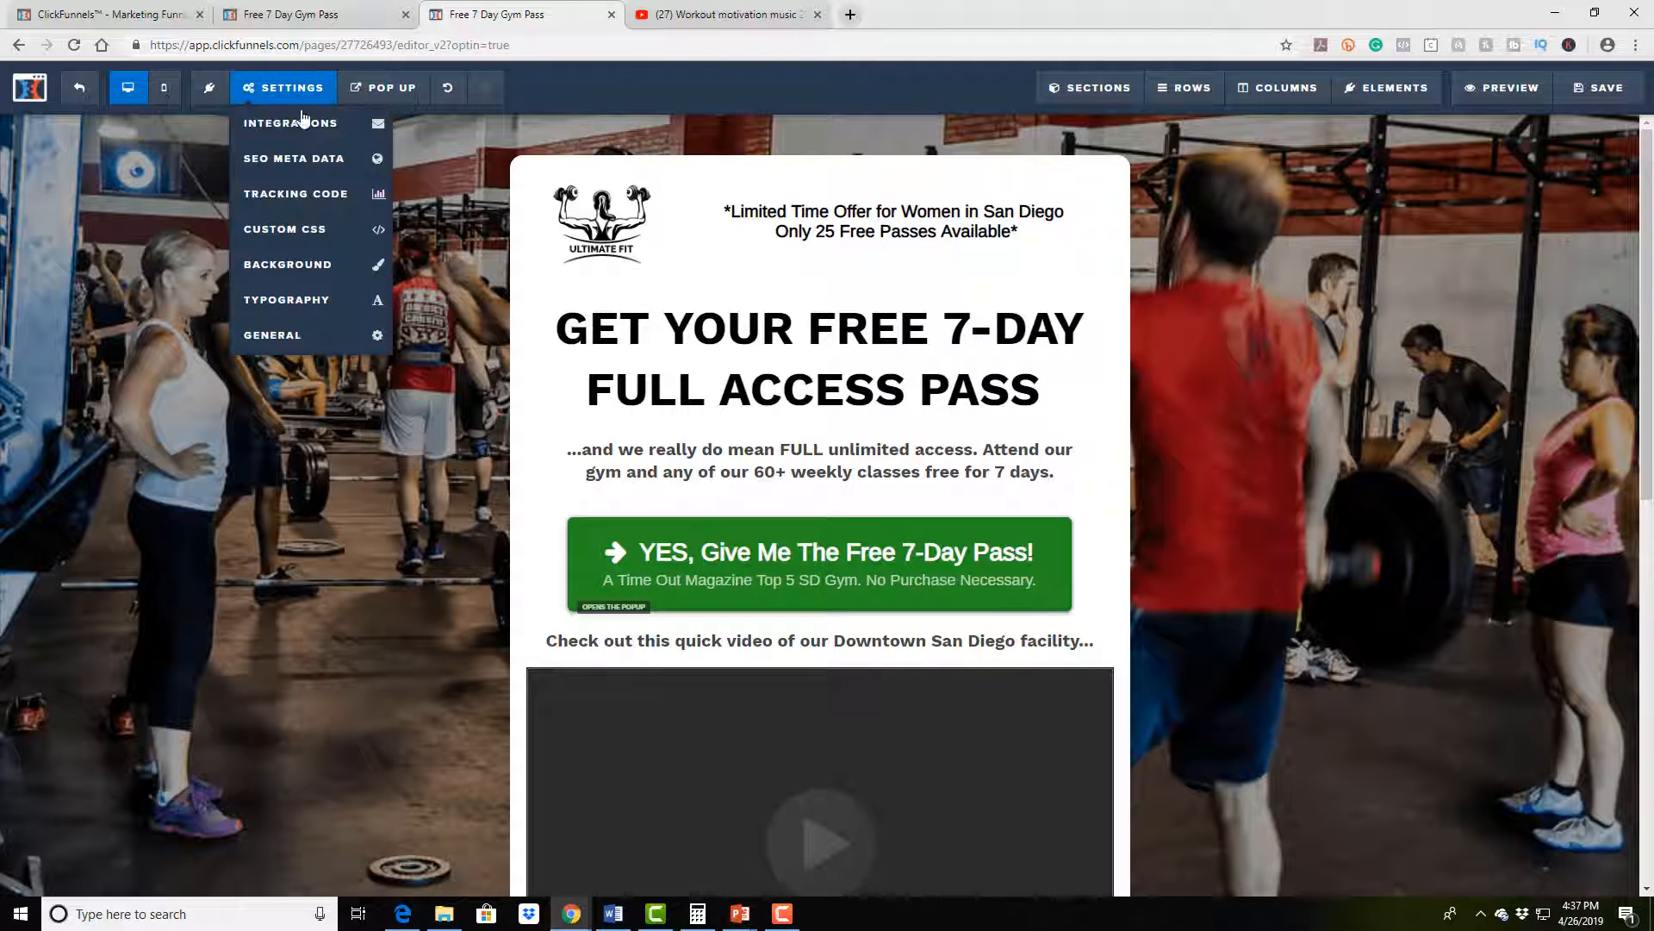
pyautogui.click(302, 272)
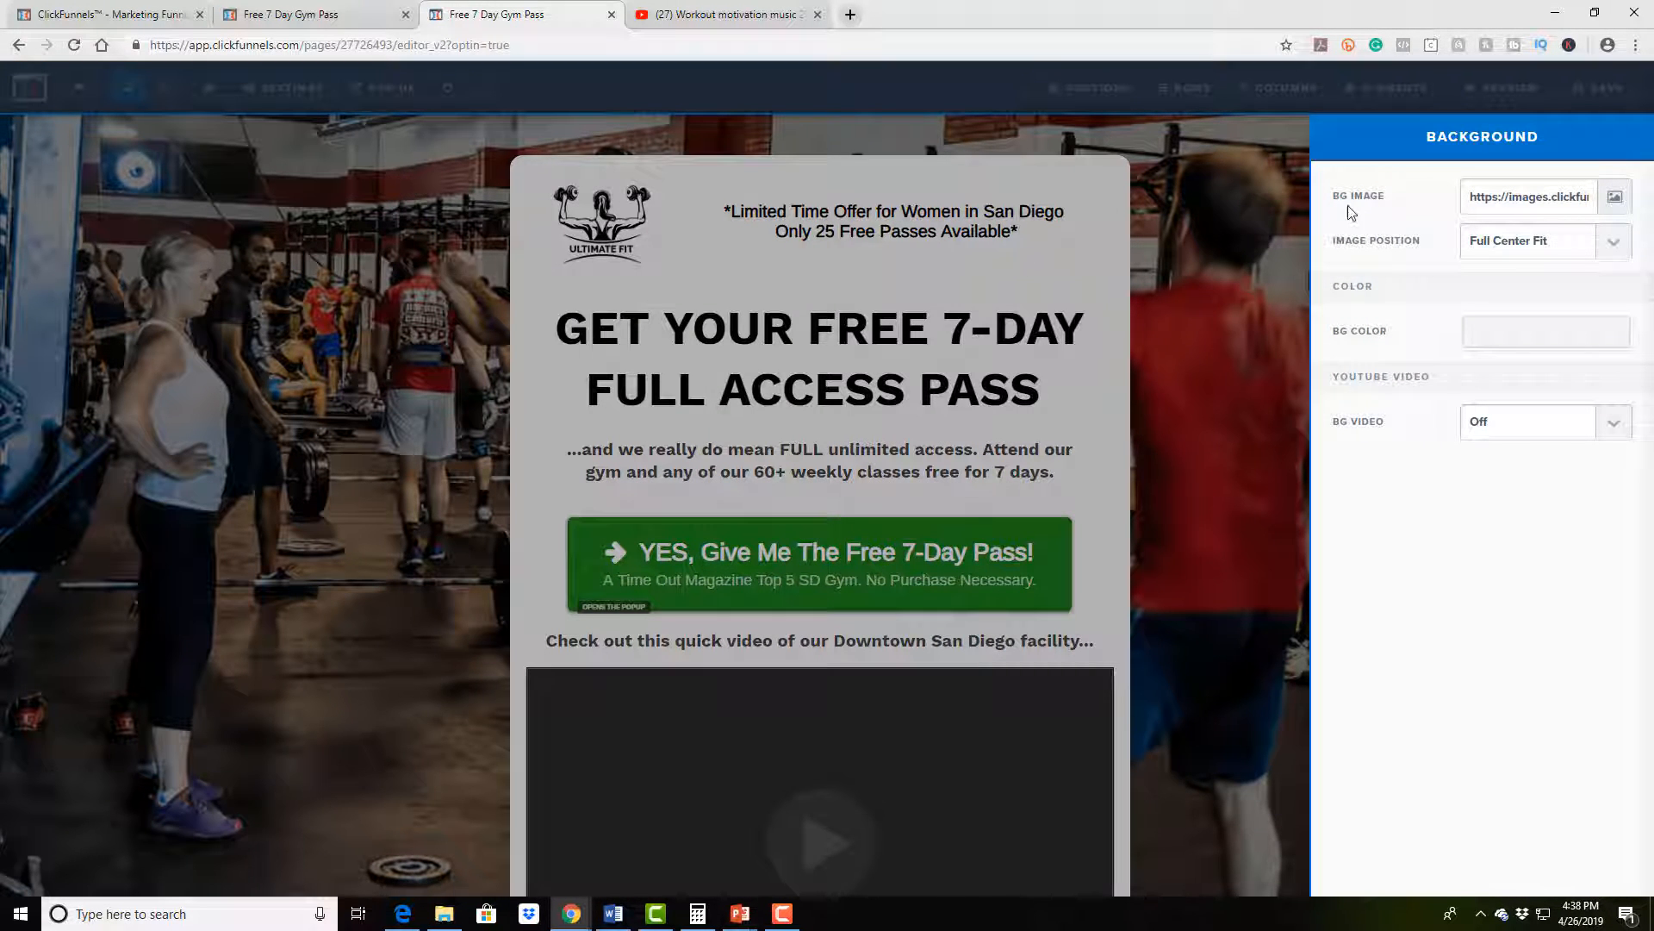
pyautogui.click(1615, 200)
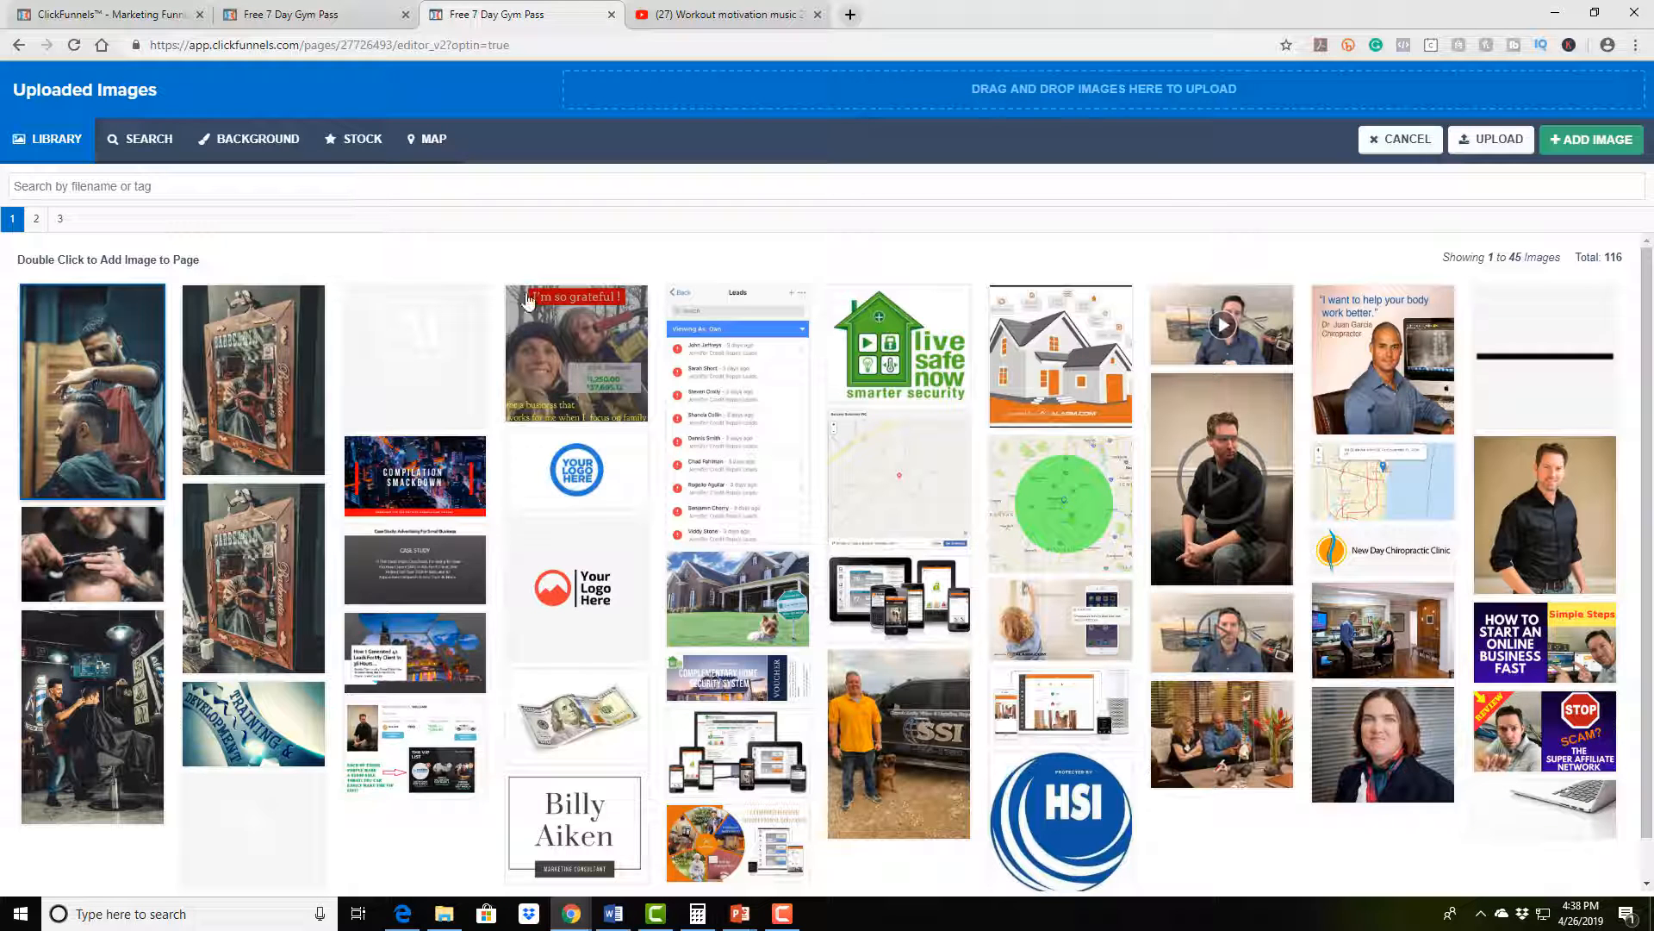
pyautogui.click(1411, 142)
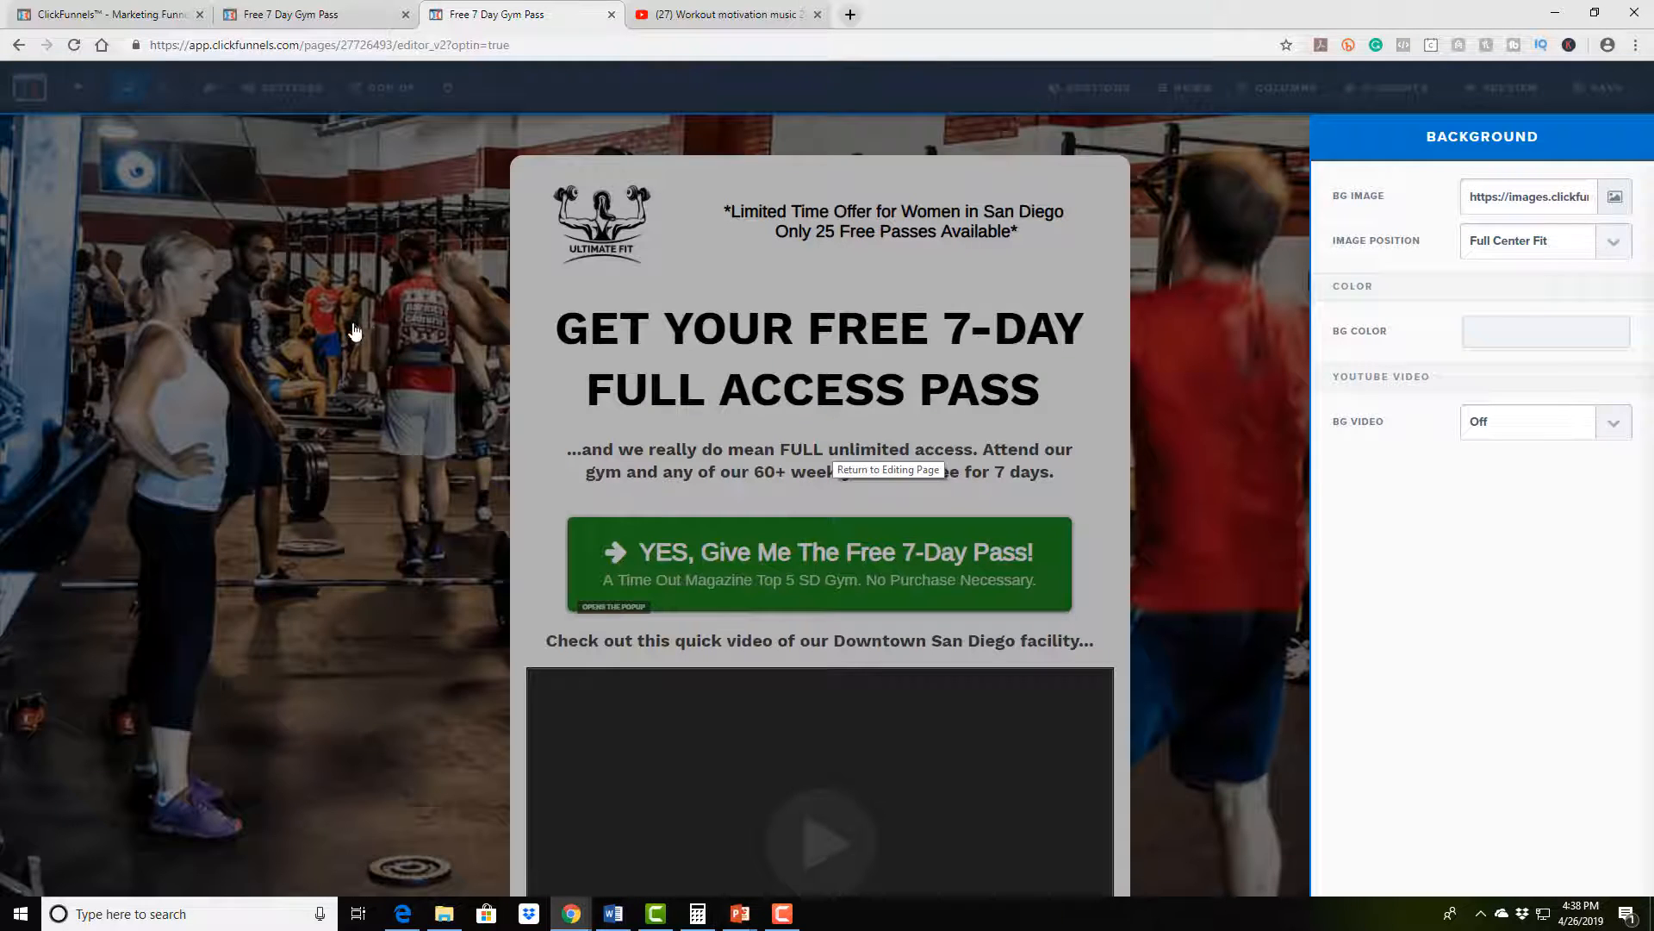
pyautogui.click(263, 227)
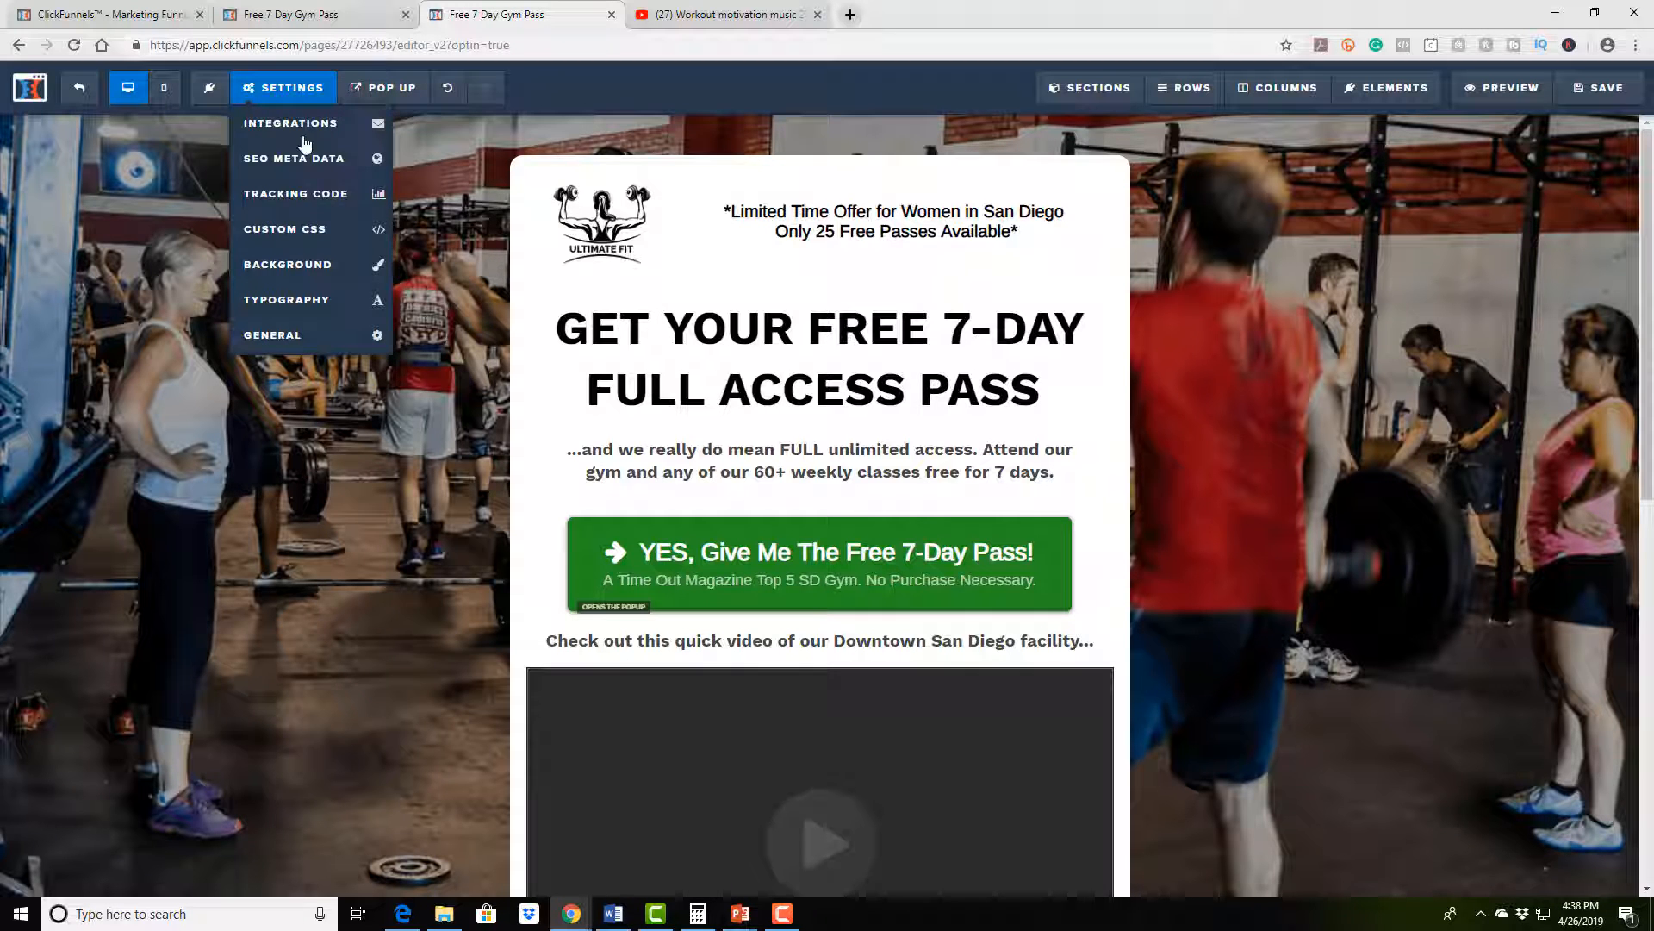
# Set the landing page's YouTube background video option to On
pyautogui.click(297, 267)
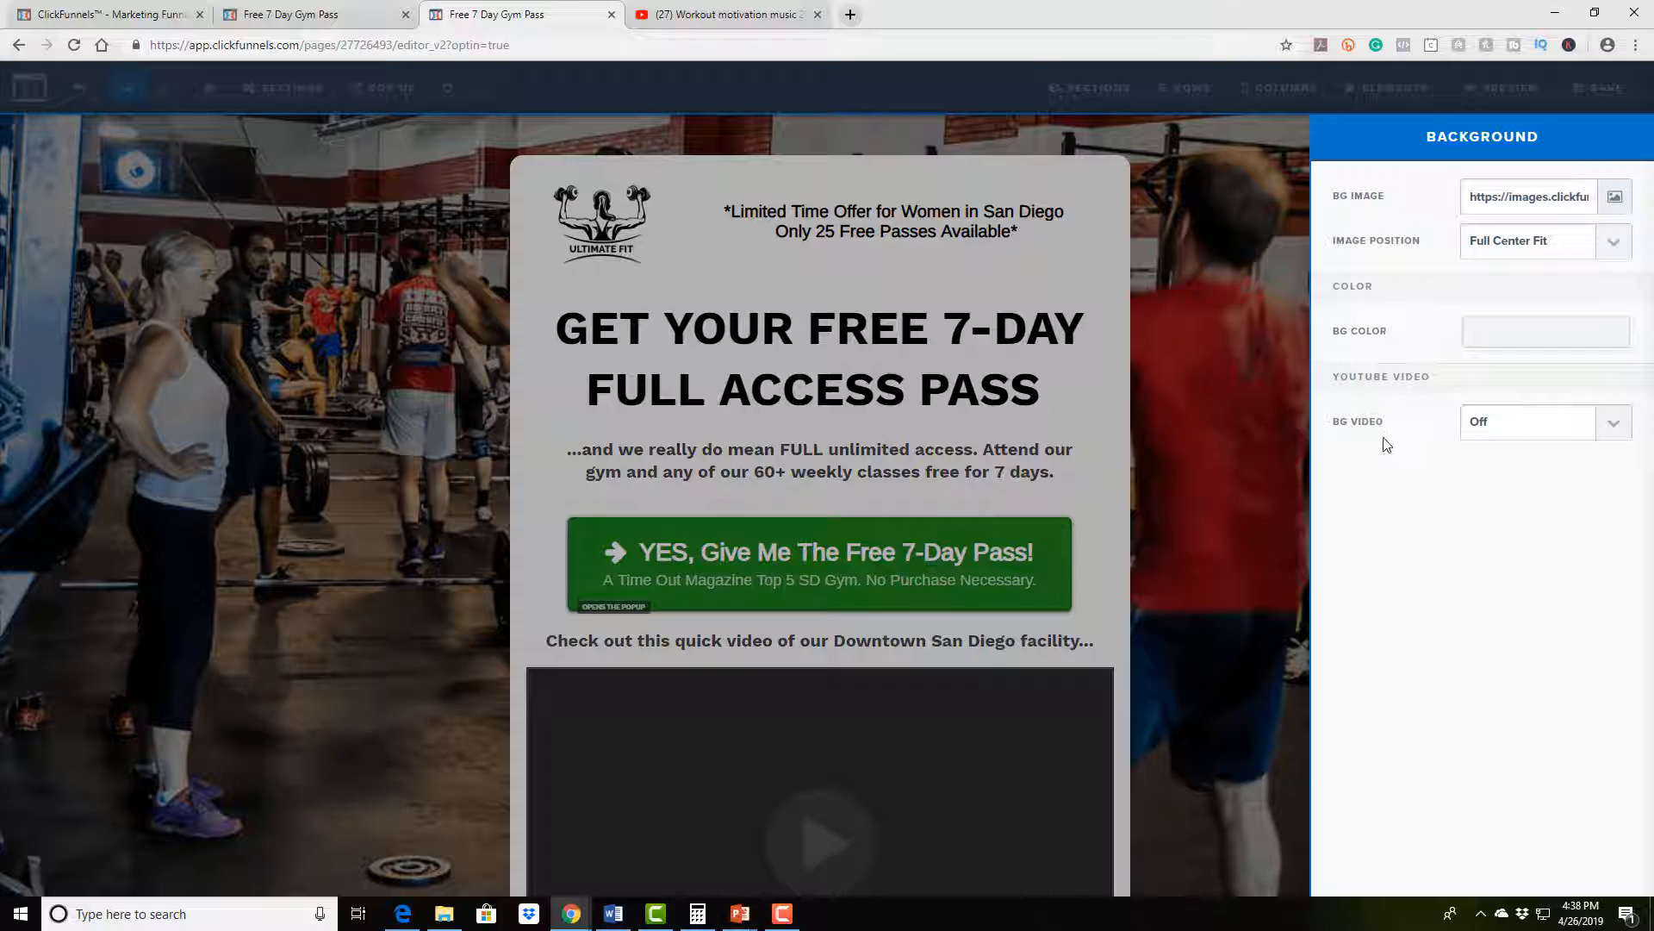
pyautogui.click(1501, 434)
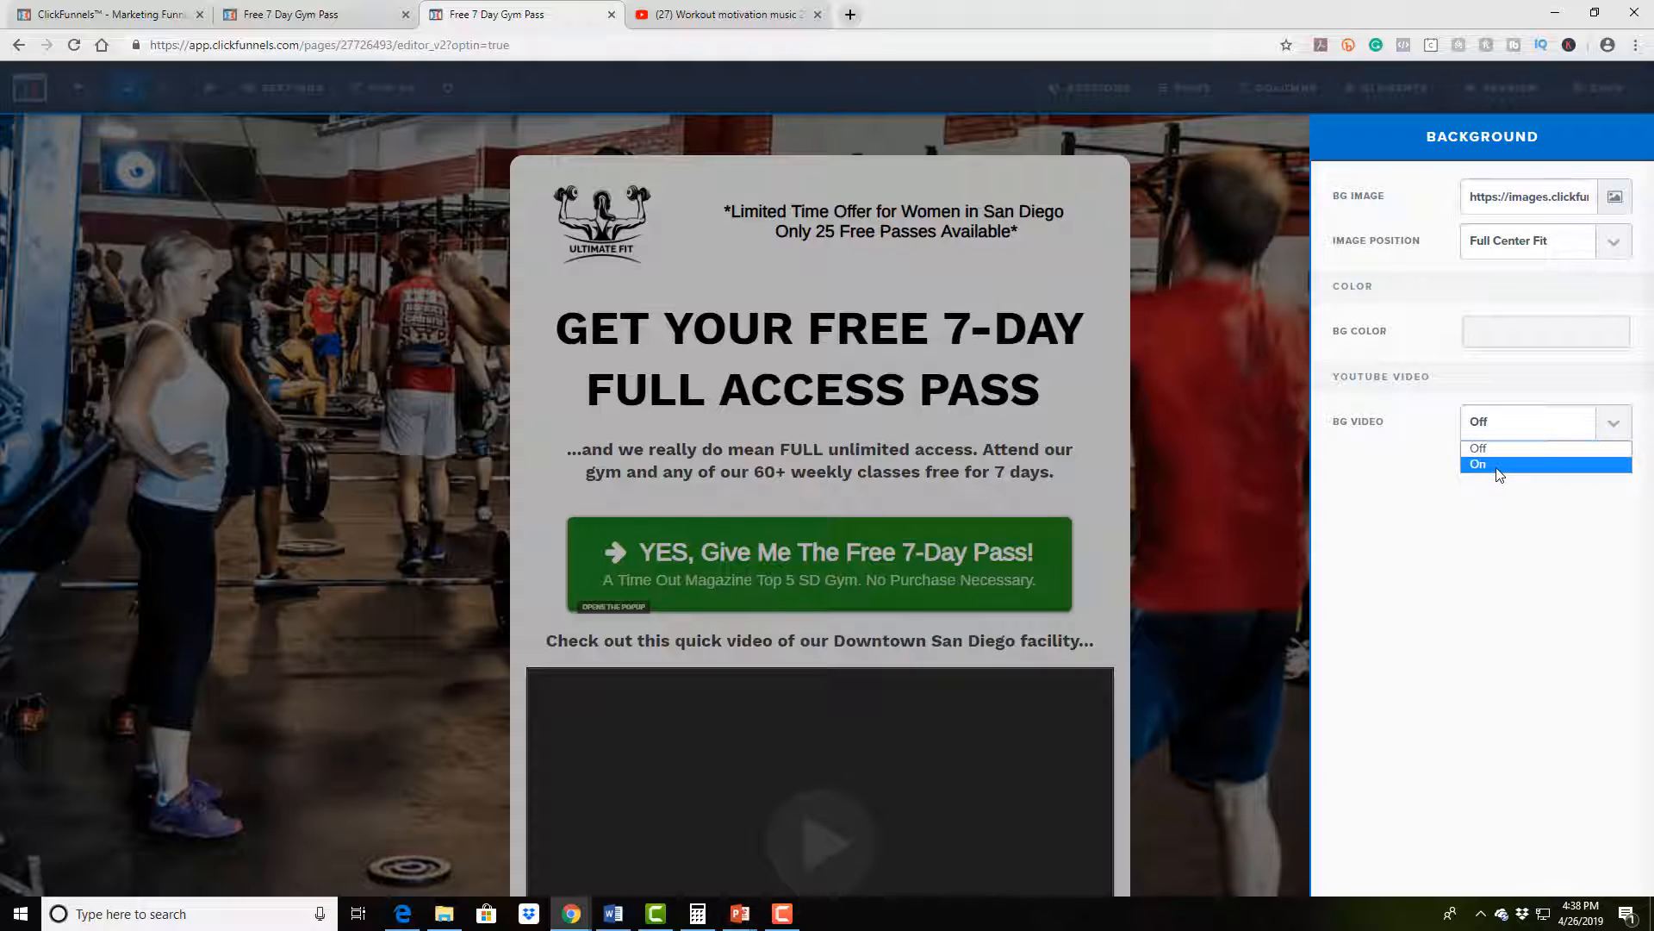
pyautogui.click(1500, 466)
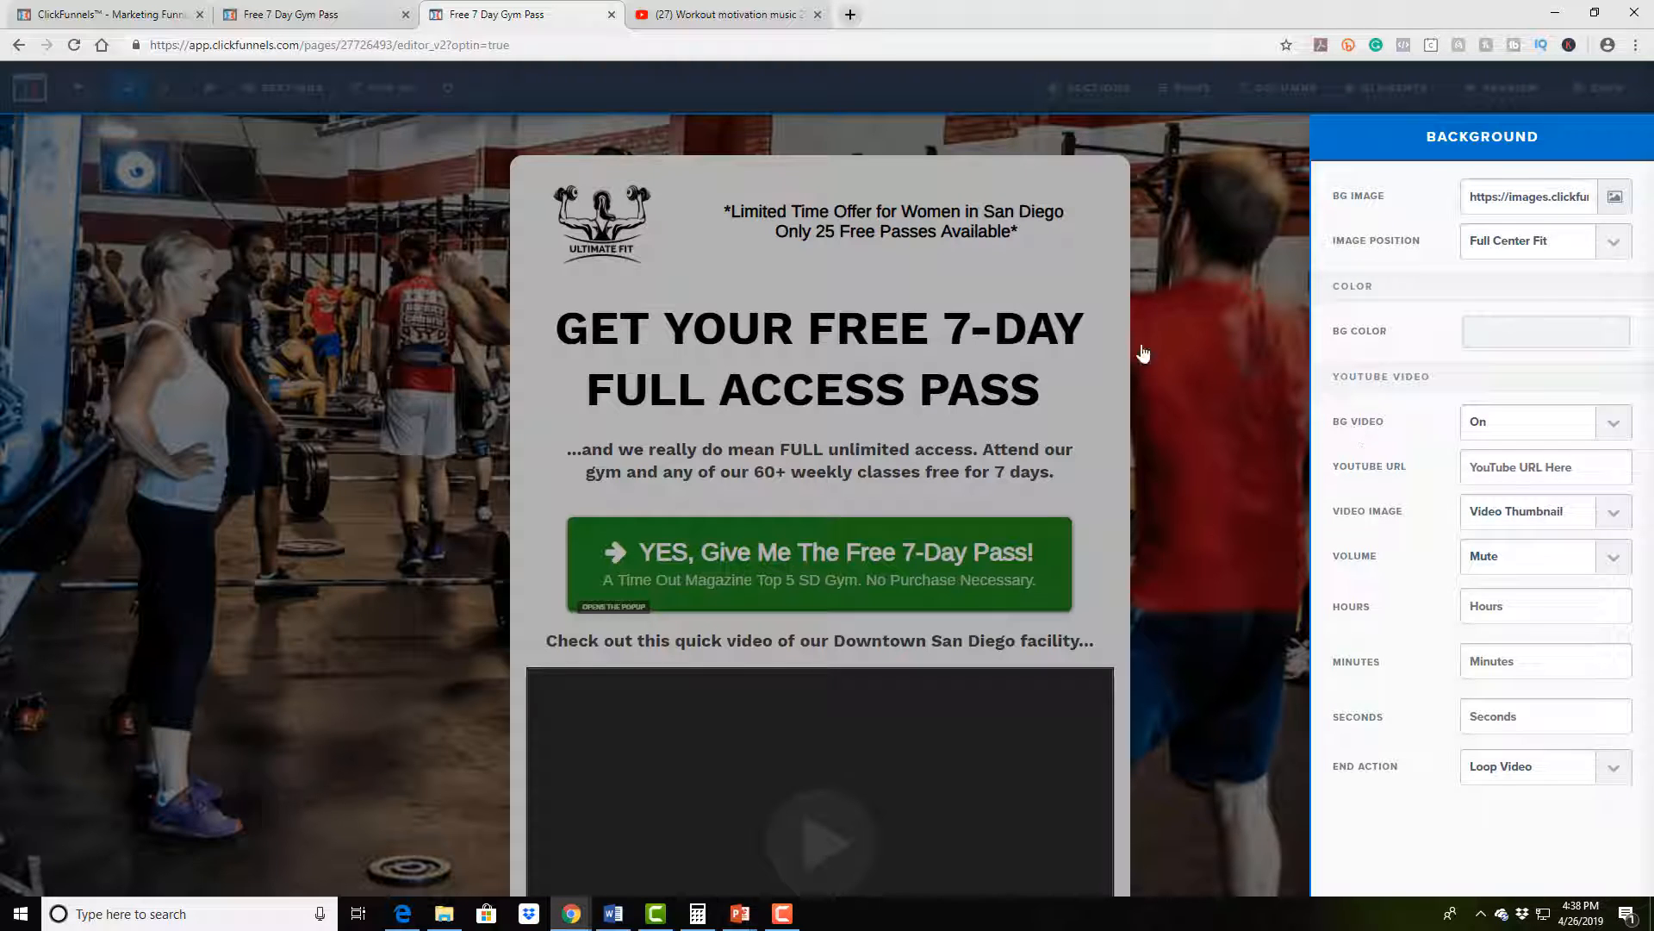
pyautogui.click(735, 15)
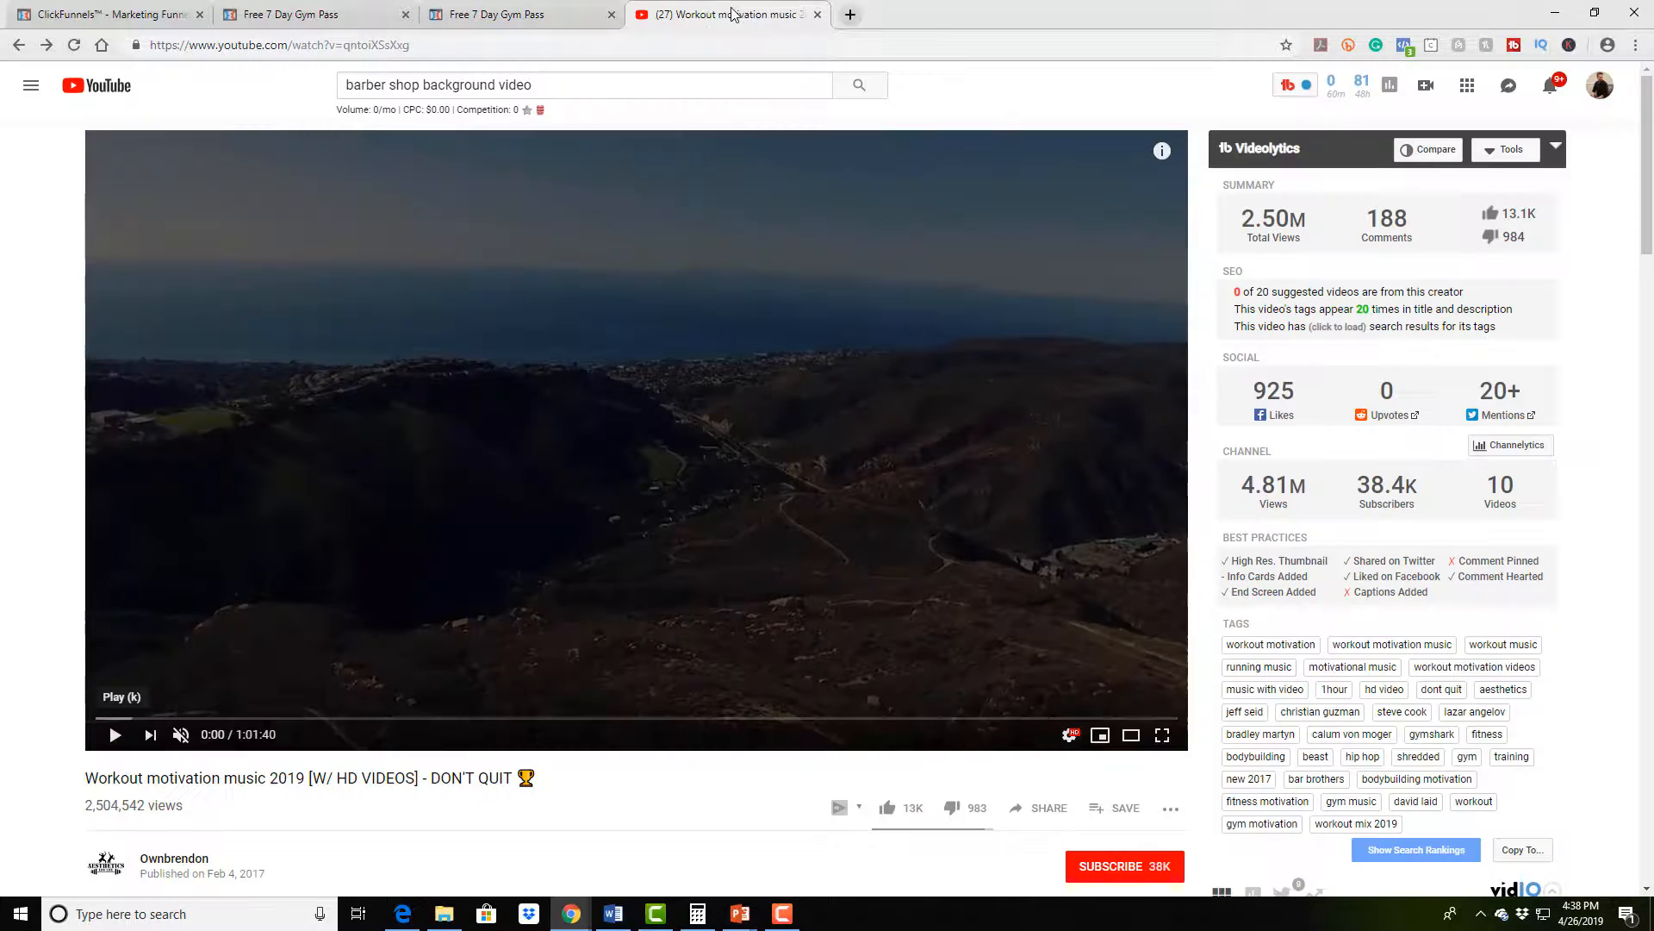
pyautogui.click(263, 44)
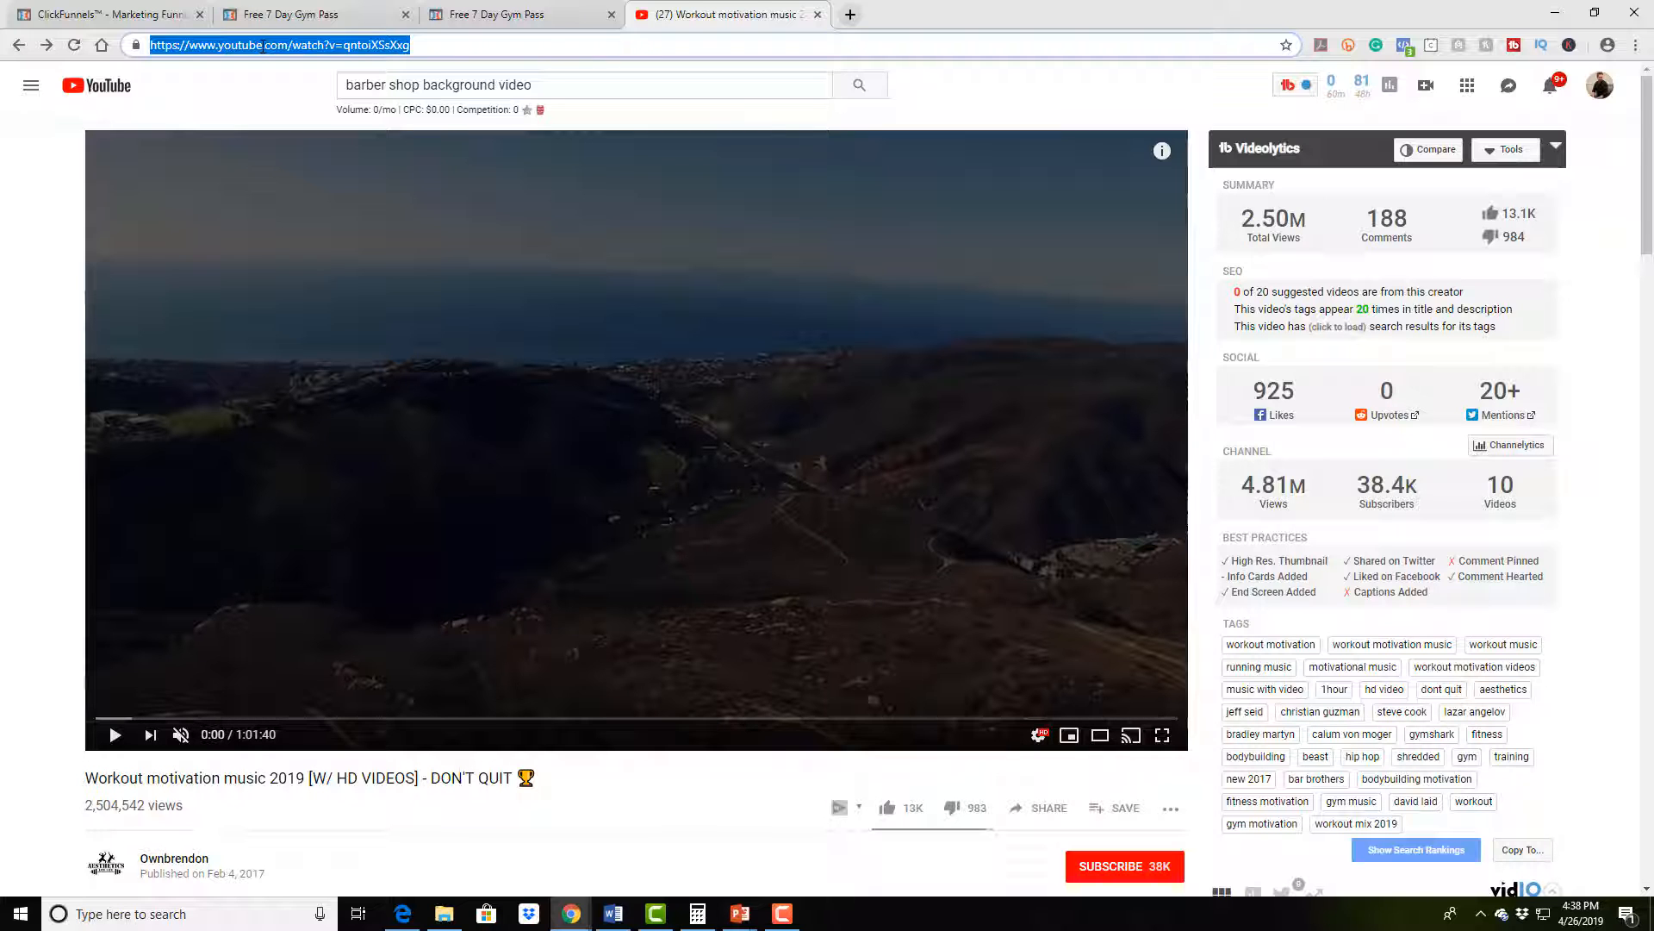
pyautogui.click(564, 18)
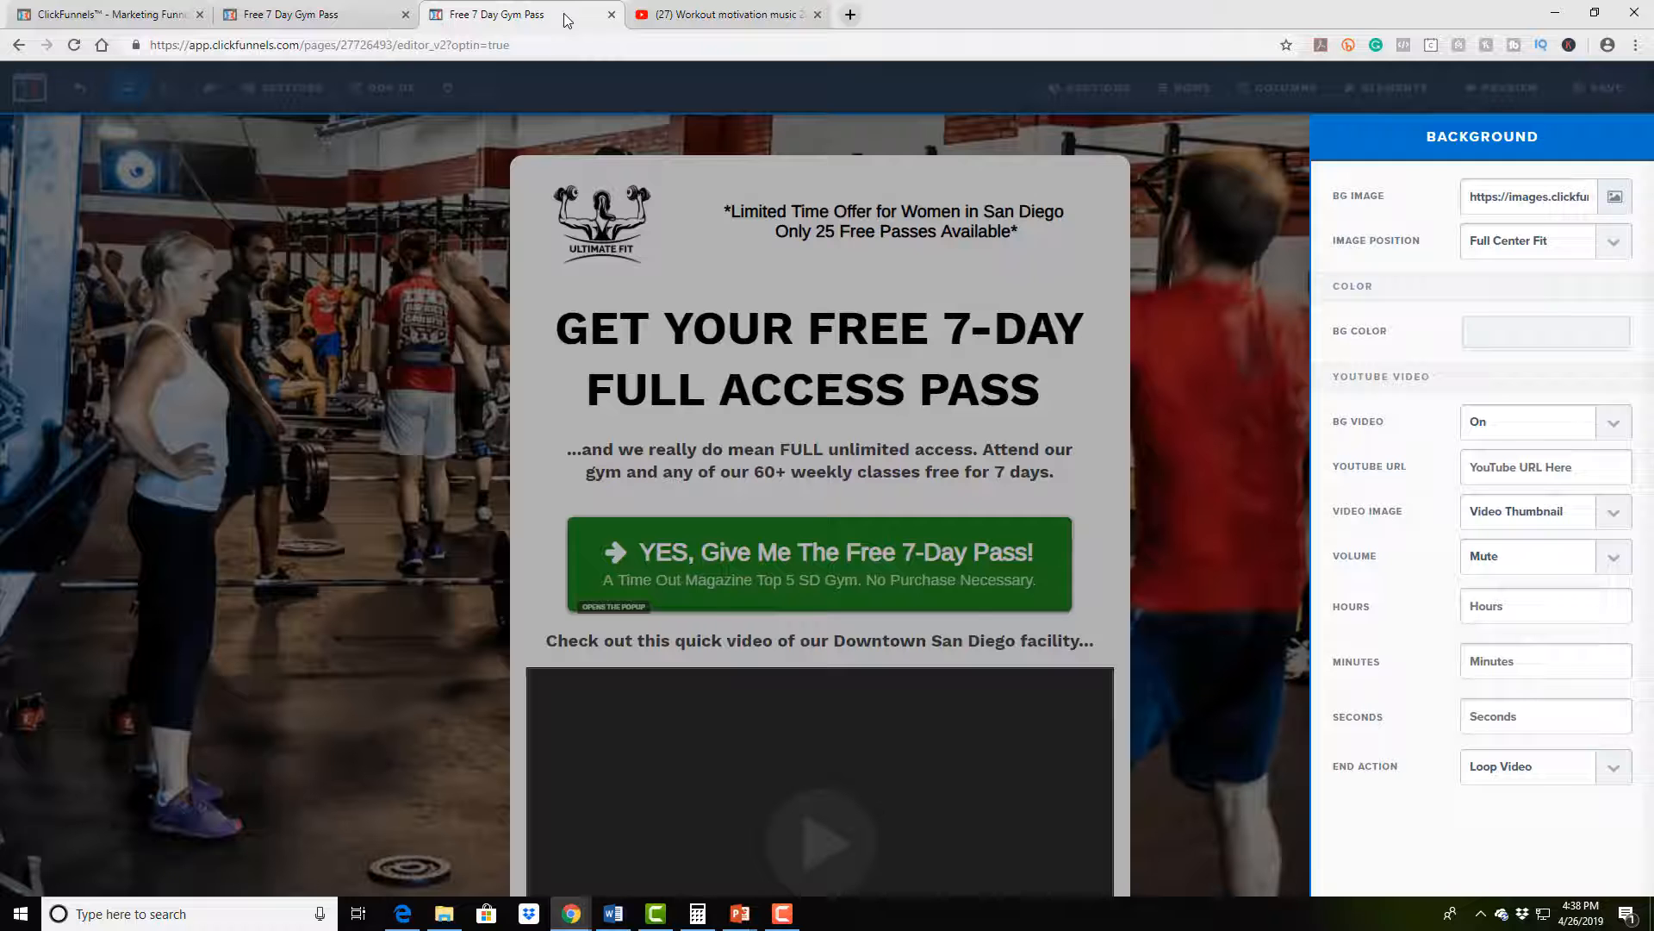
pyautogui.click(1514, 472)
pyautogui.write('https://www.youtube.com/watch?v=qntoiXSsXxc')
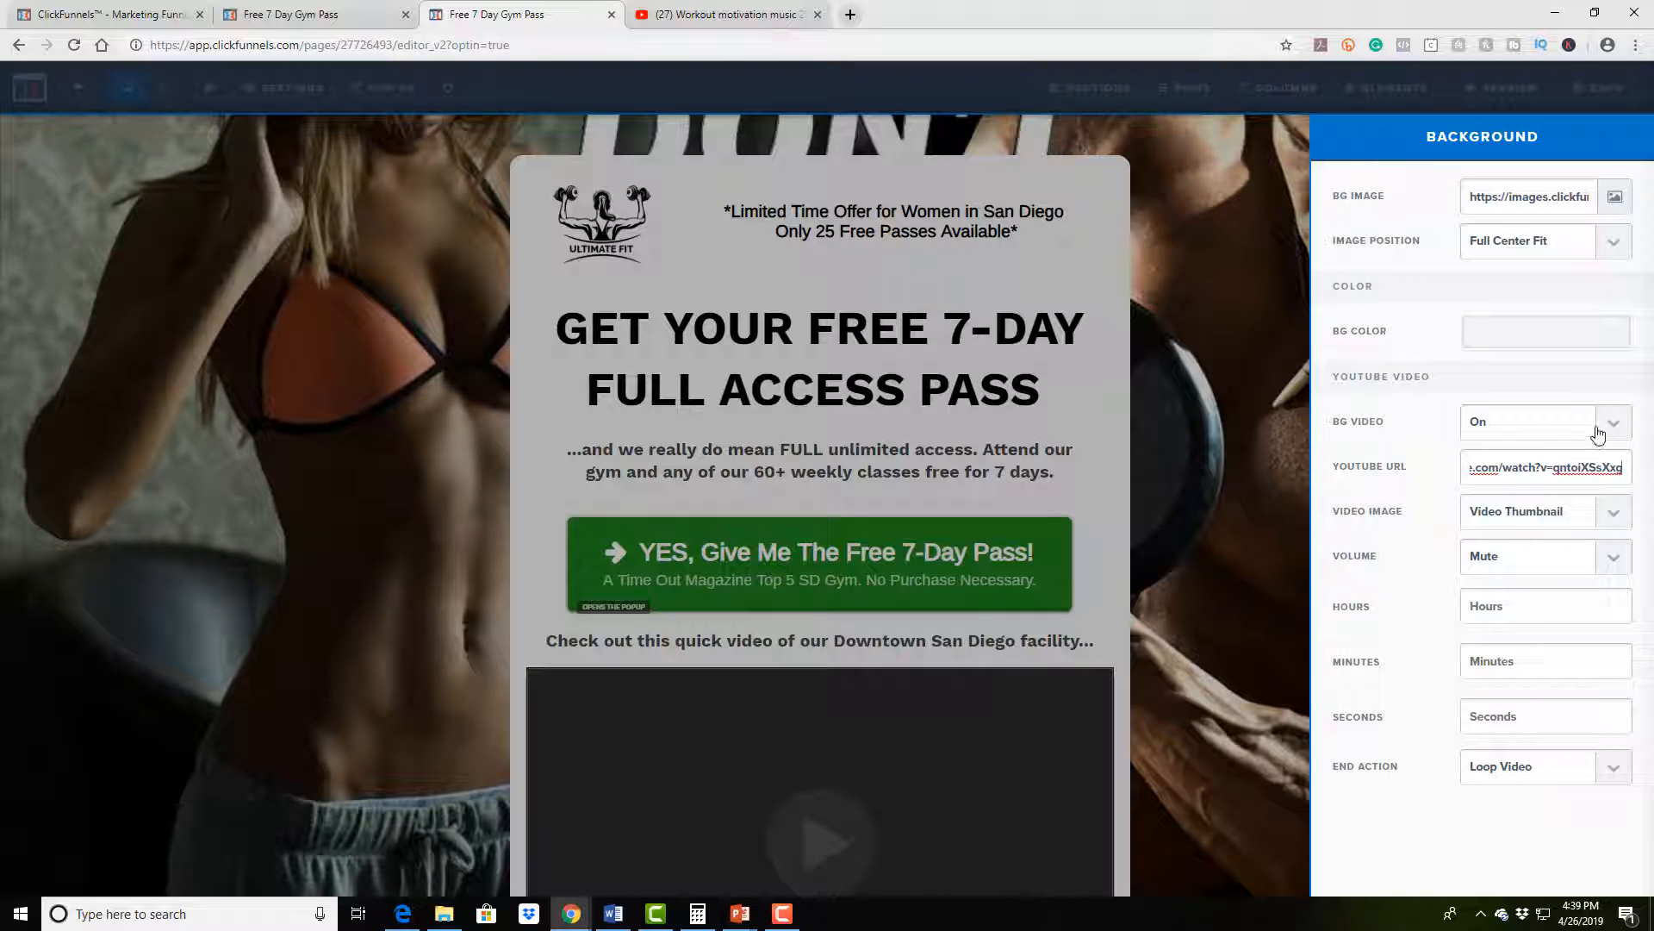
# Keep Video Thumbnail as the background video's image, close the background settings and save the page
pyautogui.click(1607, 523)
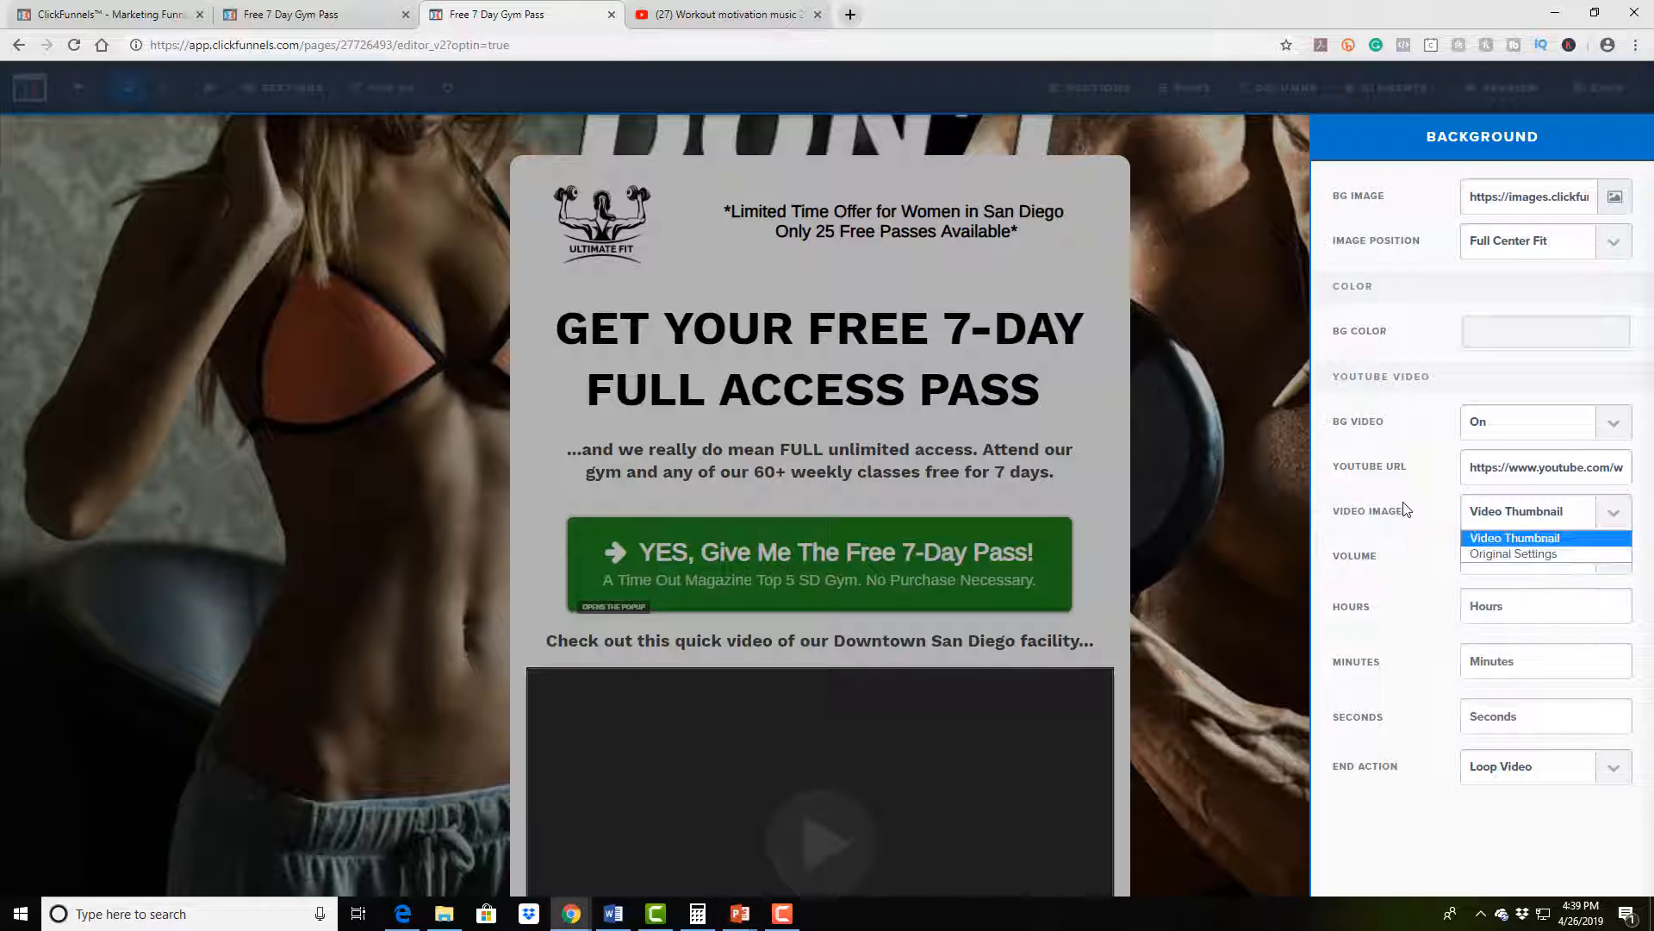
pyautogui.click(1405, 508)
pyautogui.click(1206, 485)
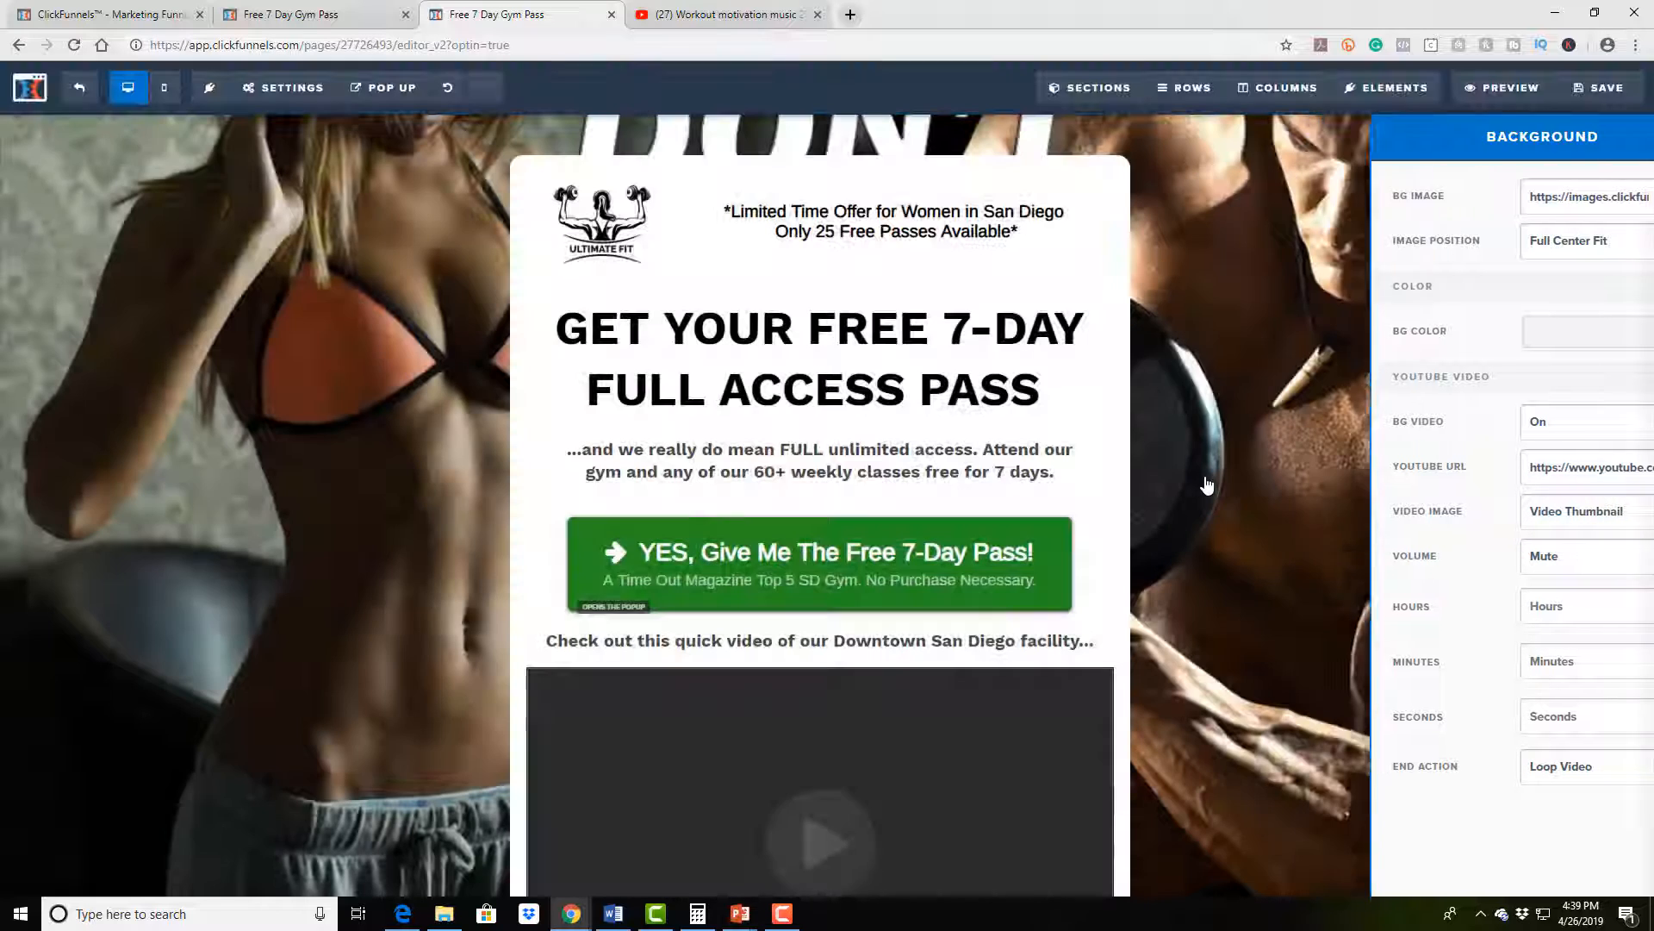
pyautogui.click(1590, 97)
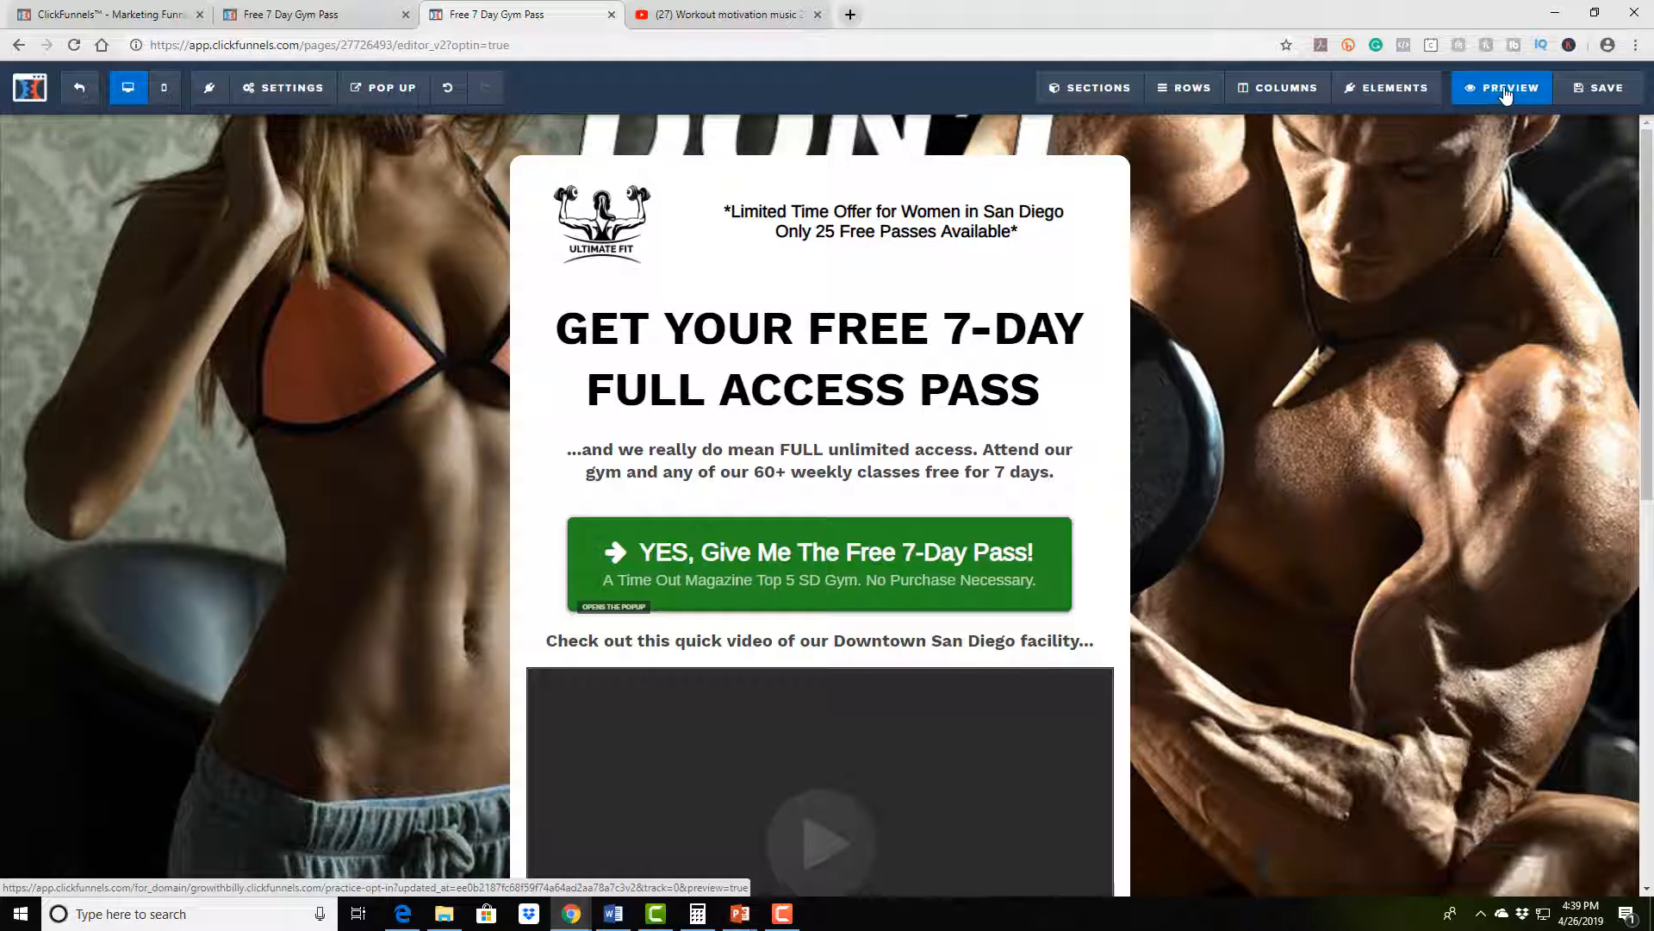
# Preview the landing page, examine the background video along the full page length, and close the preview
pyautogui.click(1501, 90)
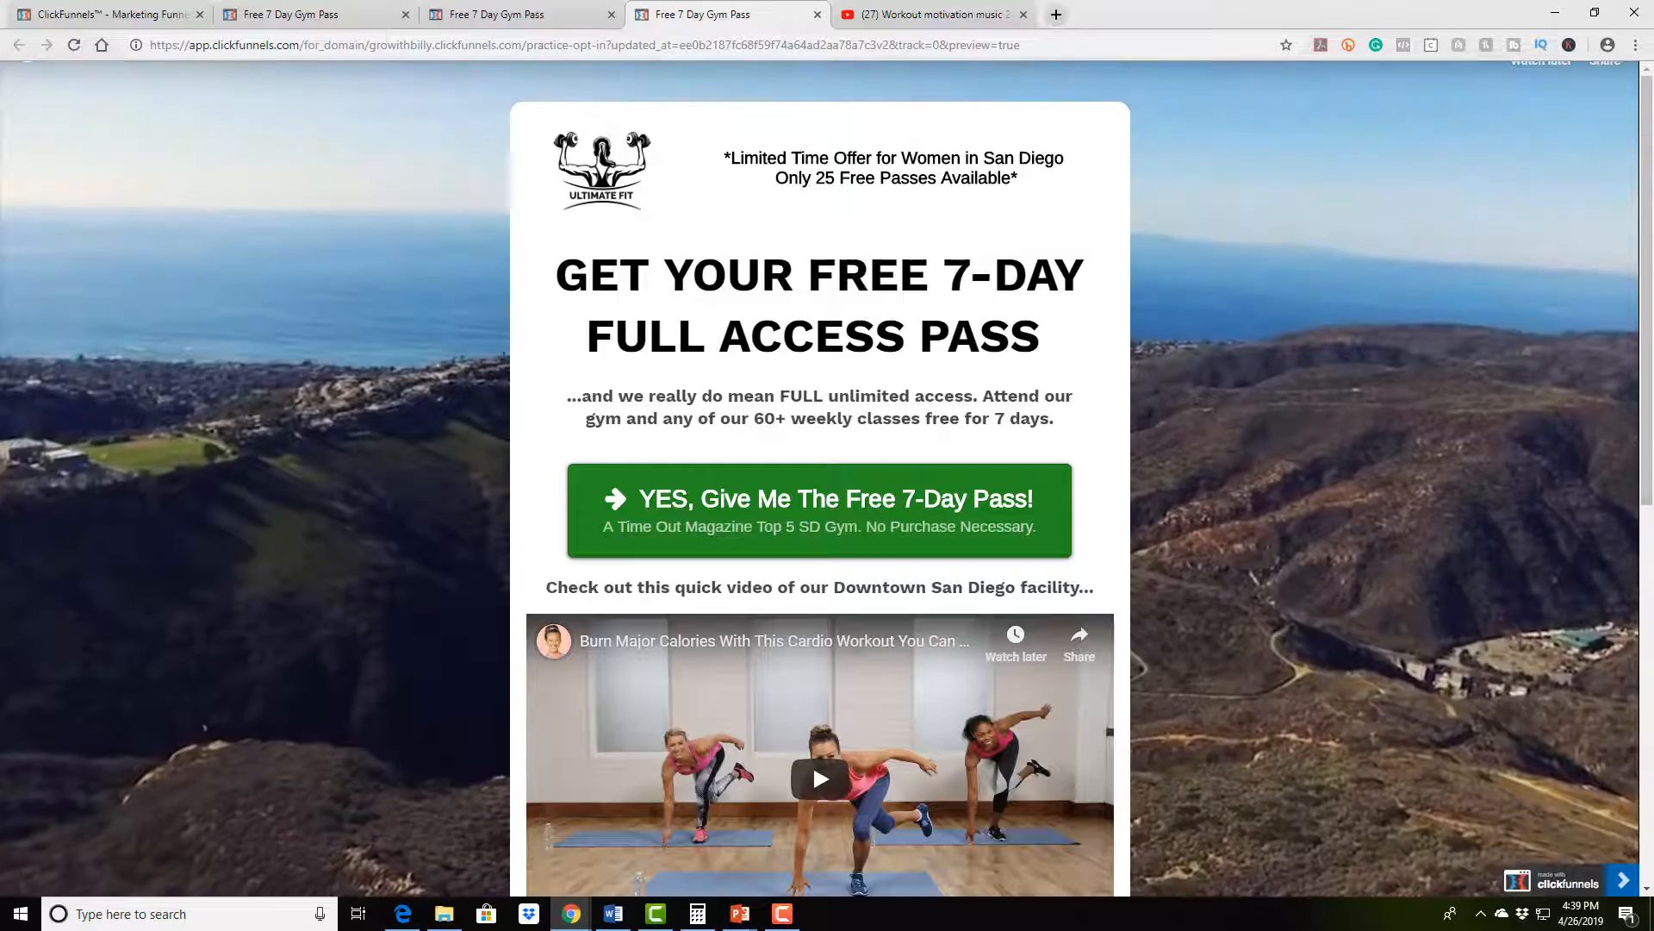
pyautogui.scroll(-1, 1389, 353)
pyautogui.scroll(-8, 1389, 353)
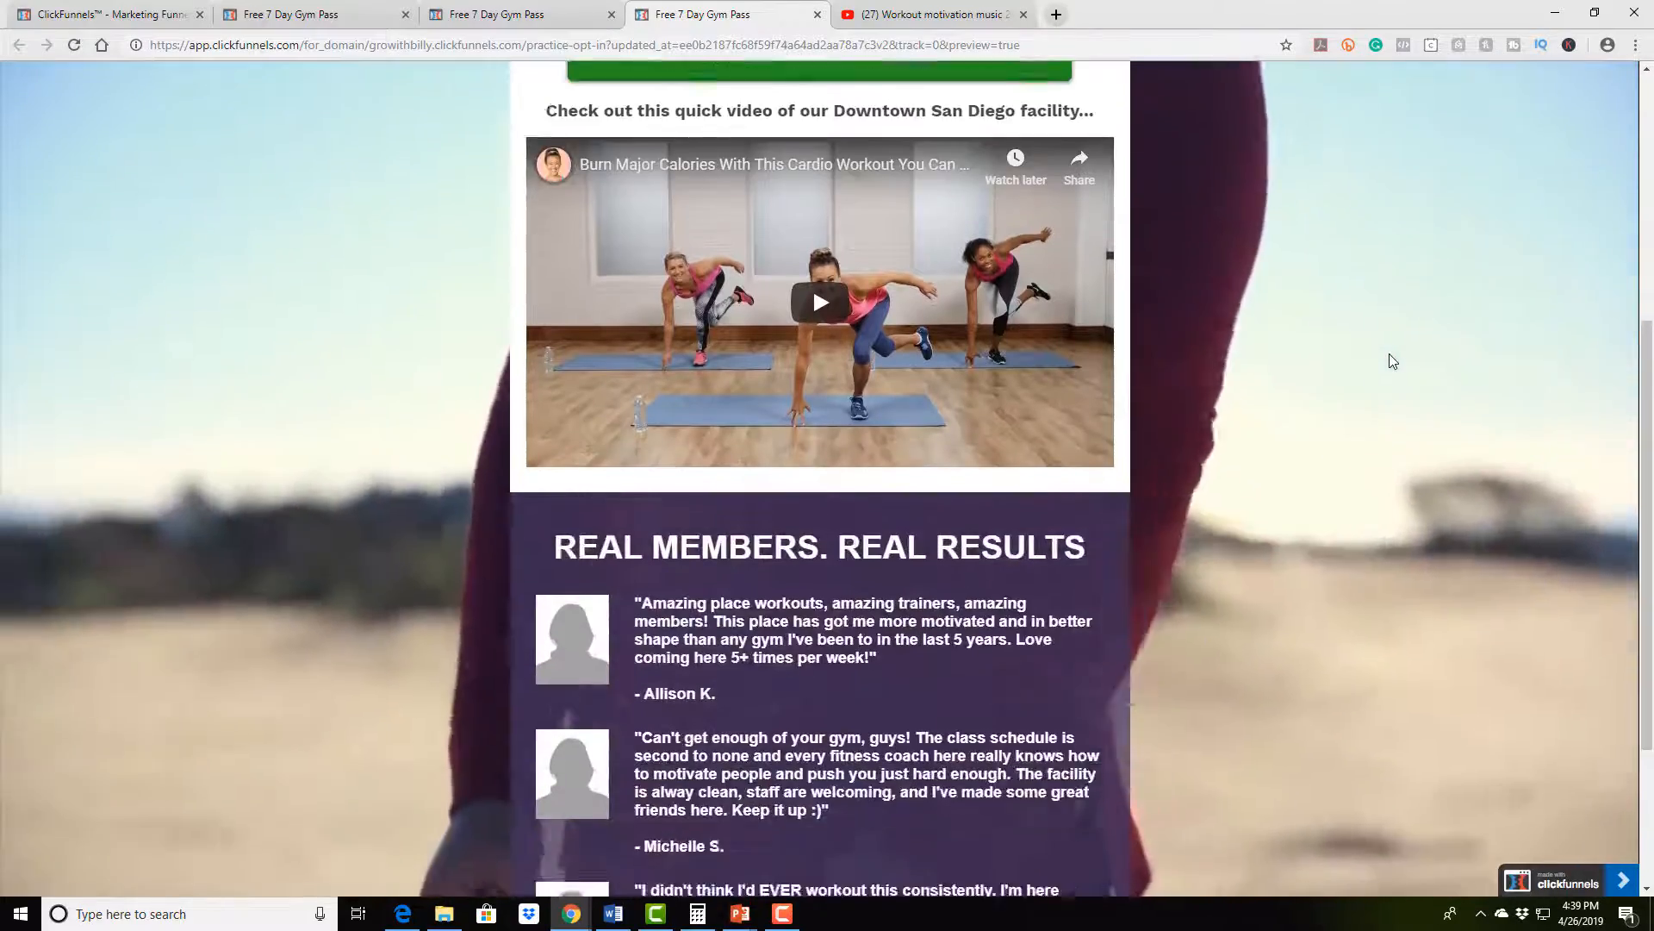
pyautogui.scroll(9, 1396, 352)
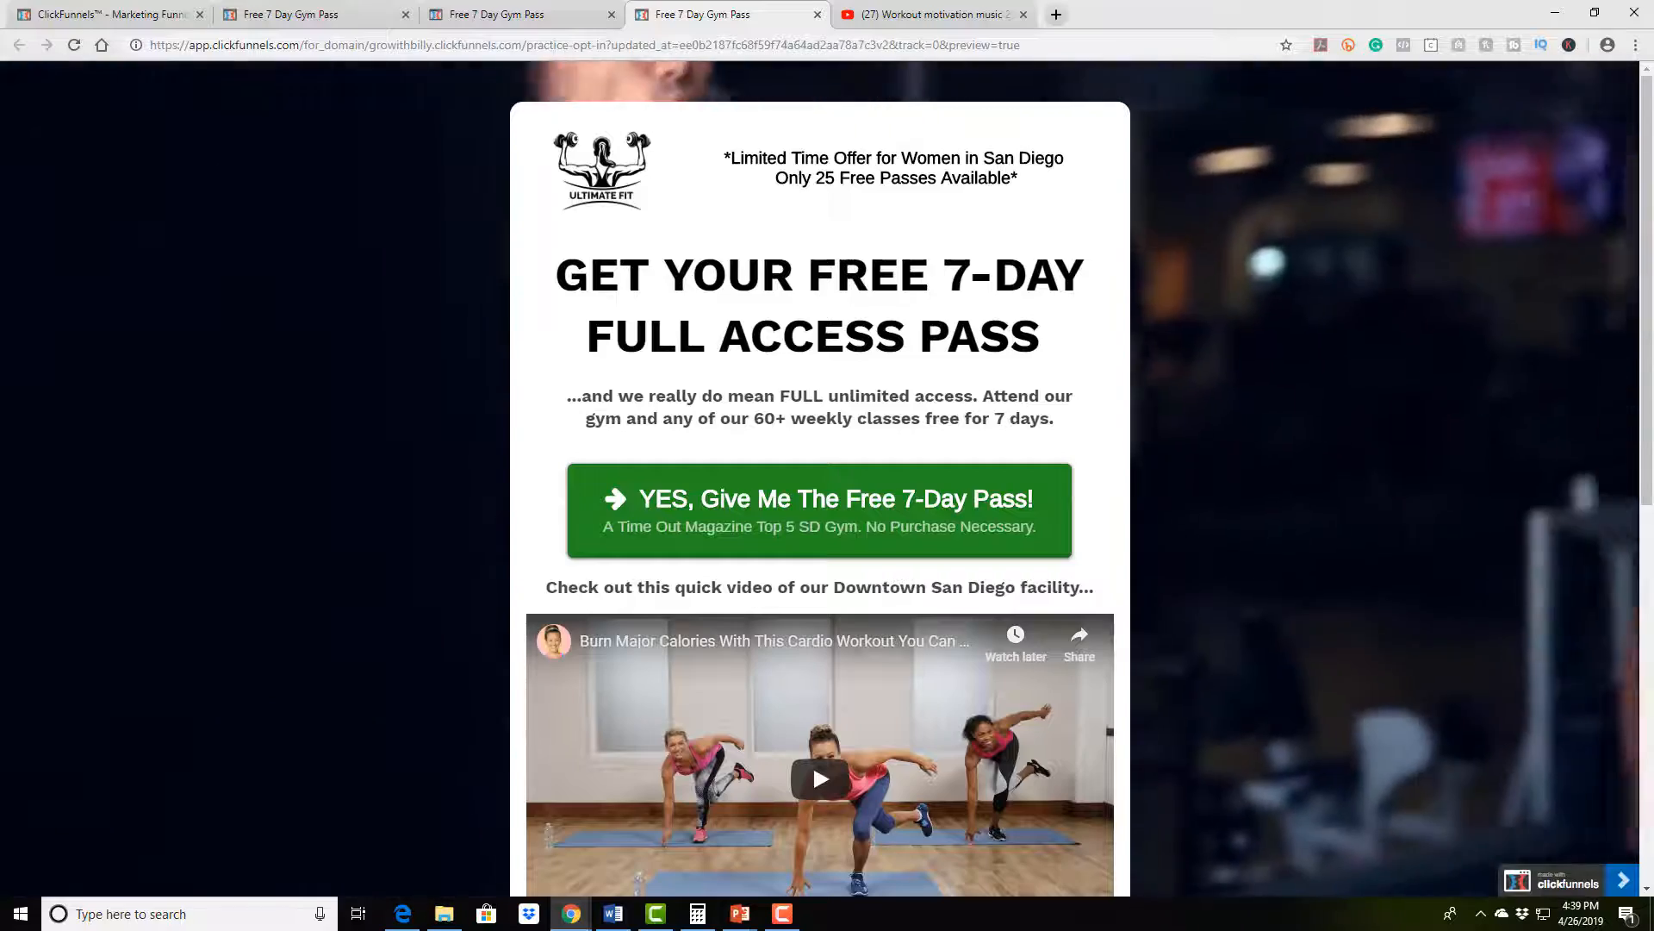
pyautogui.scroll(-2, 1515, 362)
pyautogui.scroll(-7, 1514, 362)
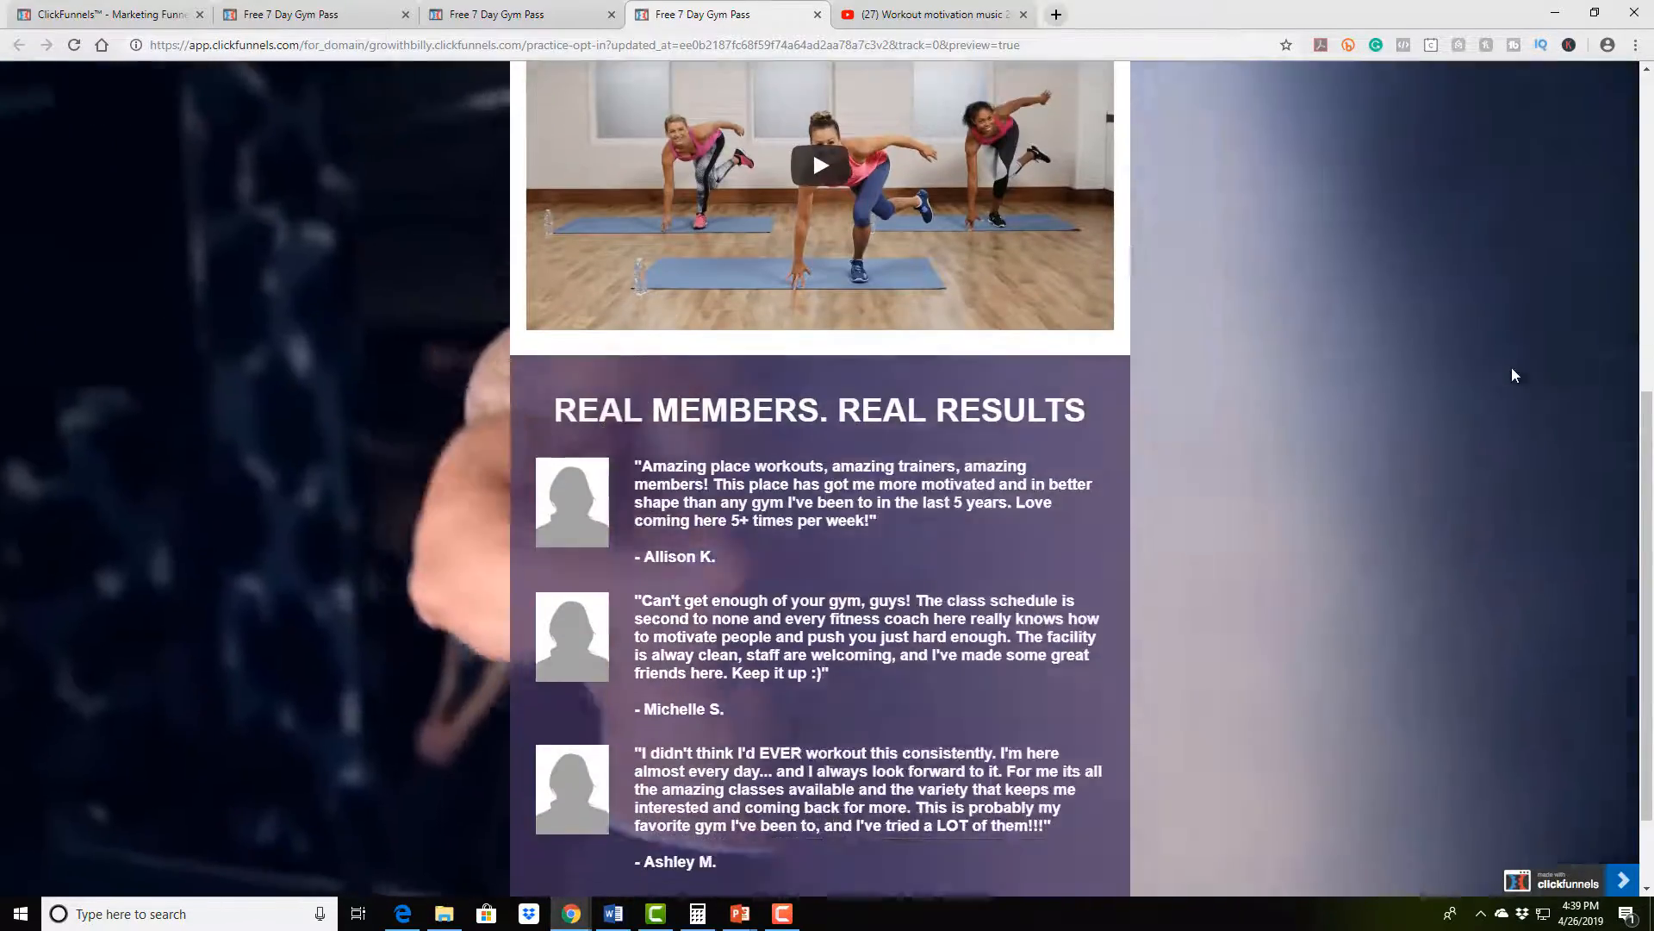
pyautogui.scroll(4, 1517, 376)
pyautogui.scroll(5, 1517, 376)
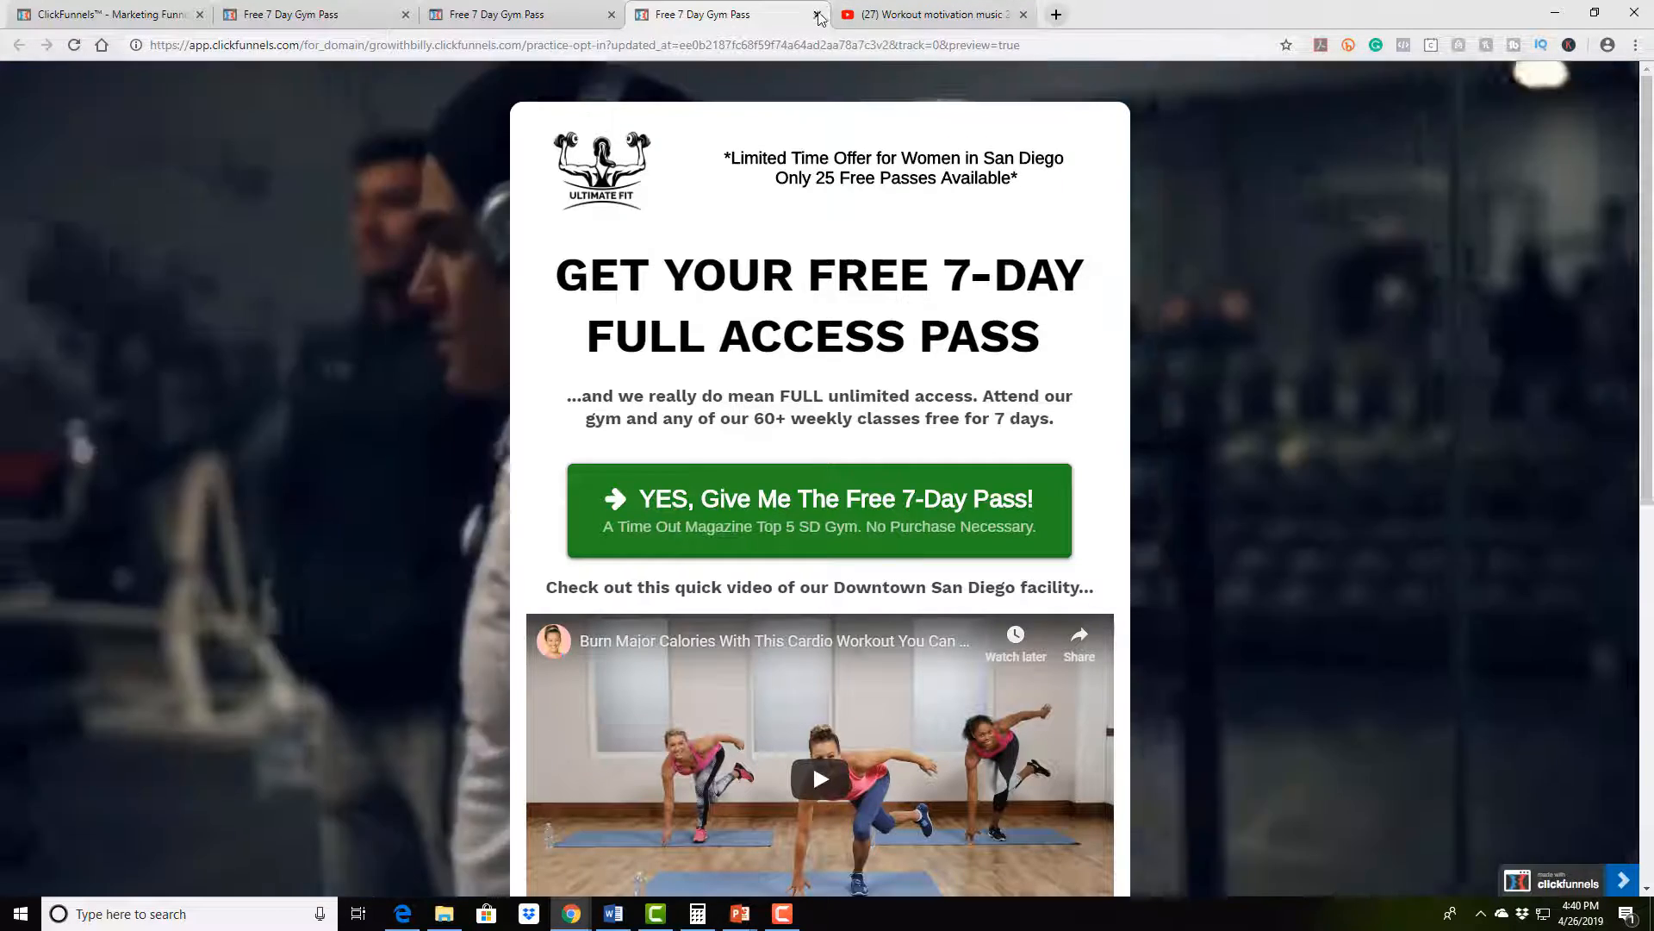
pyautogui.click(818, 15)
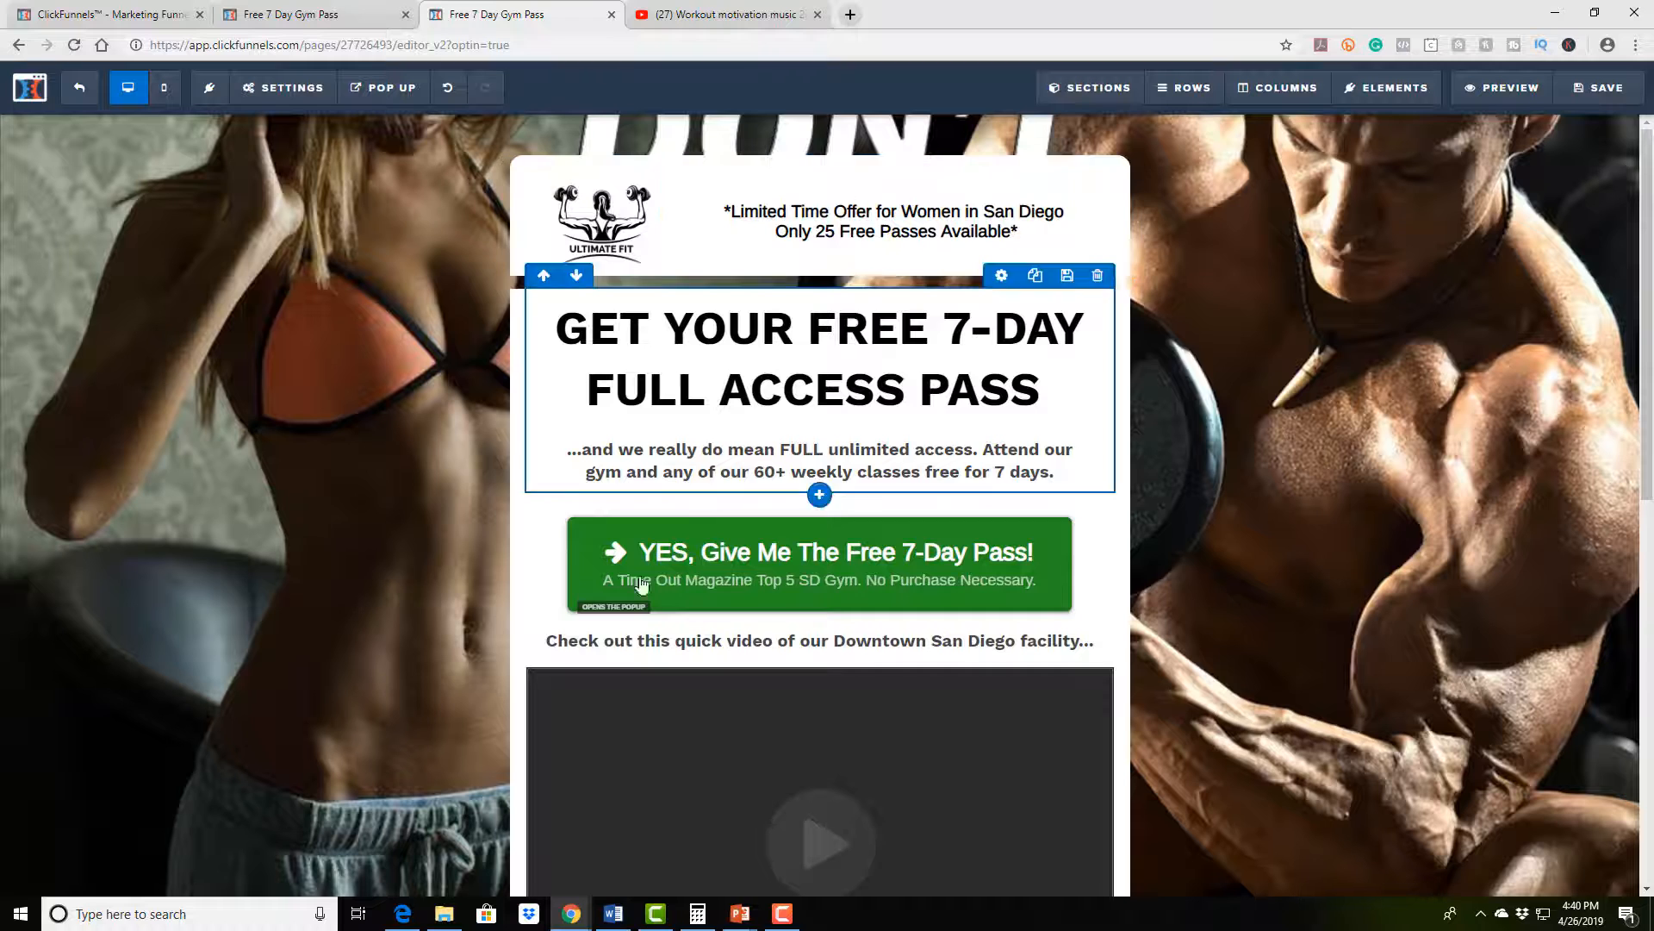
# Undo the last two changes made to the landing page
pyautogui.click(448, 90)
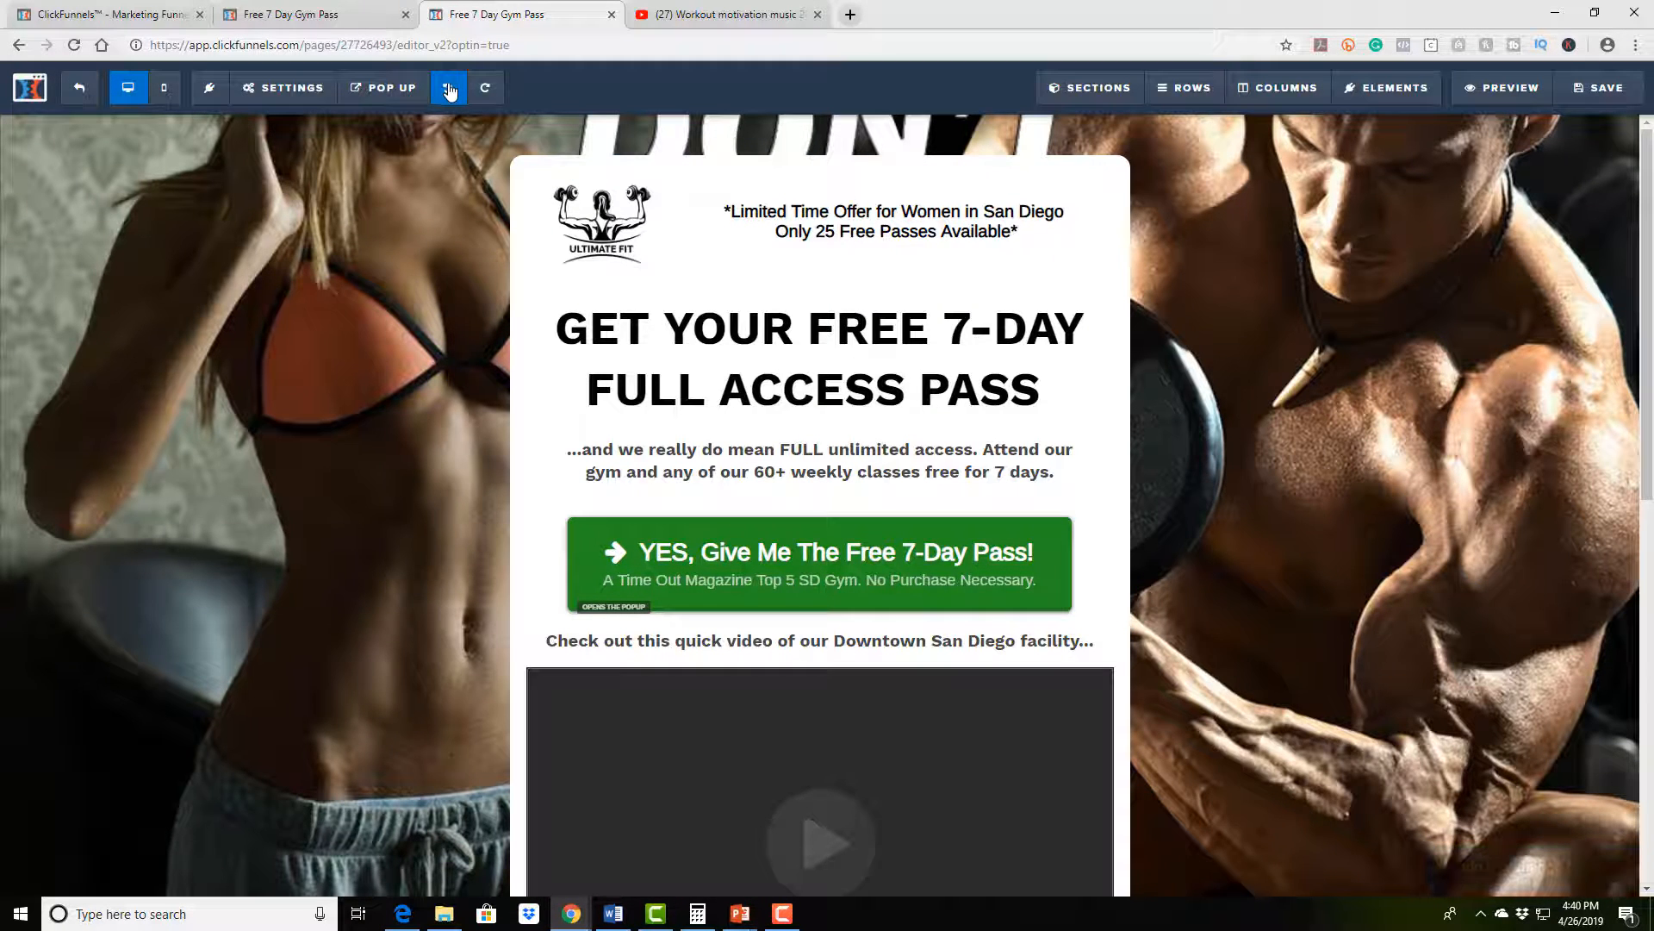
pyautogui.click(448, 90)
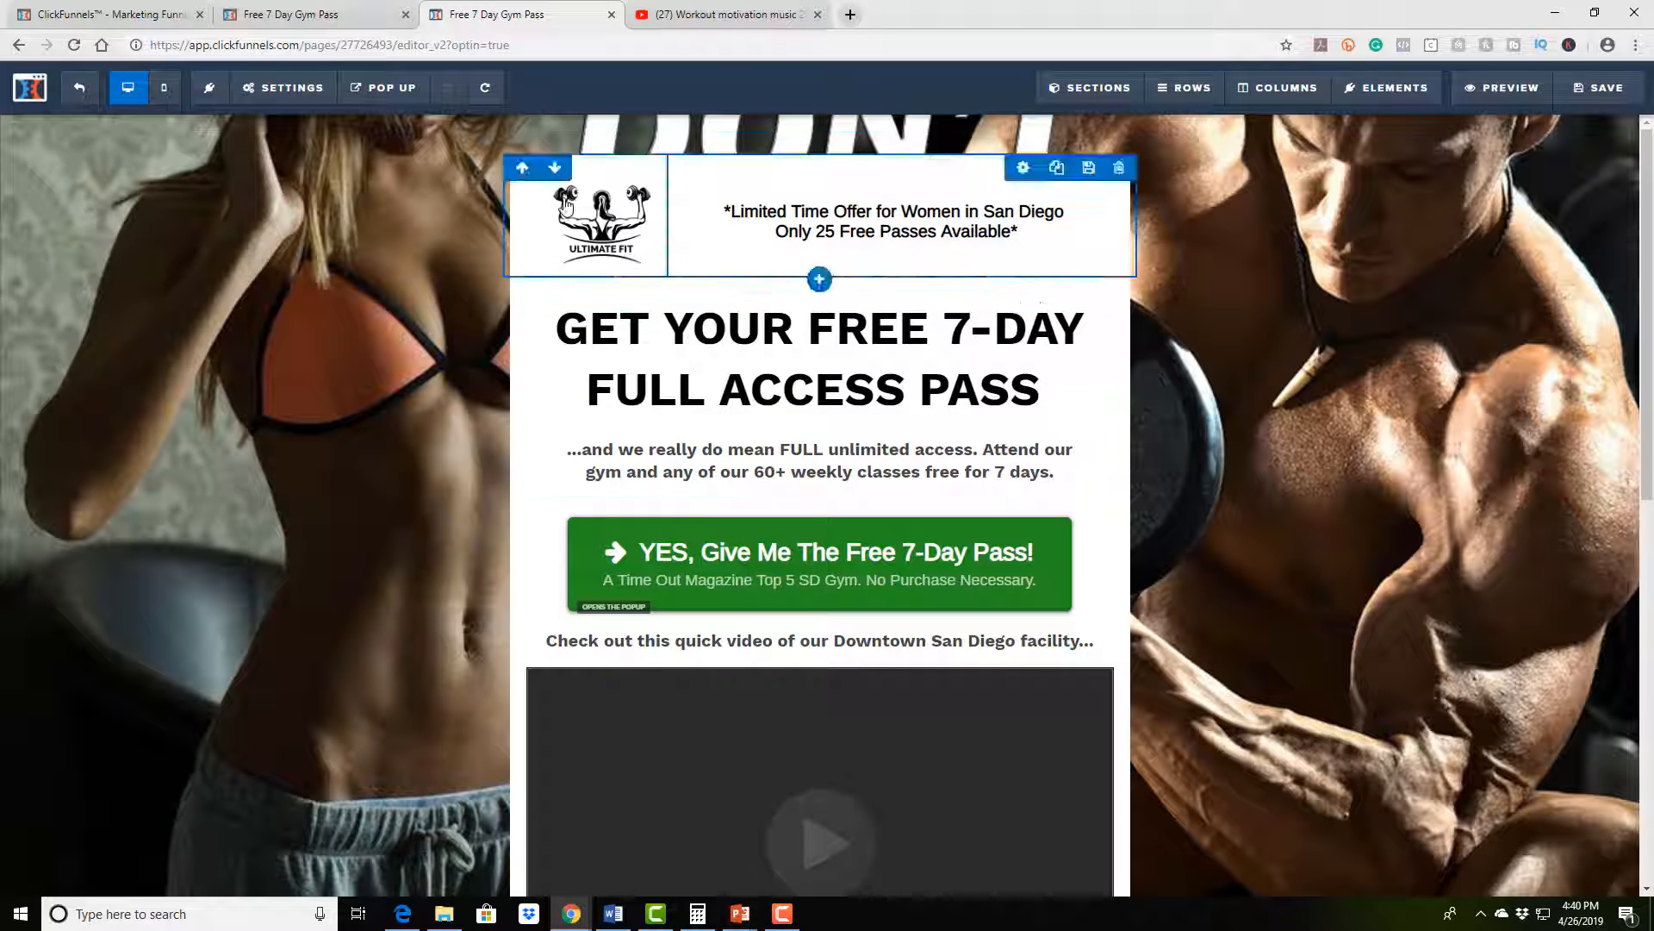
pyautogui.moveTo(274, 101)
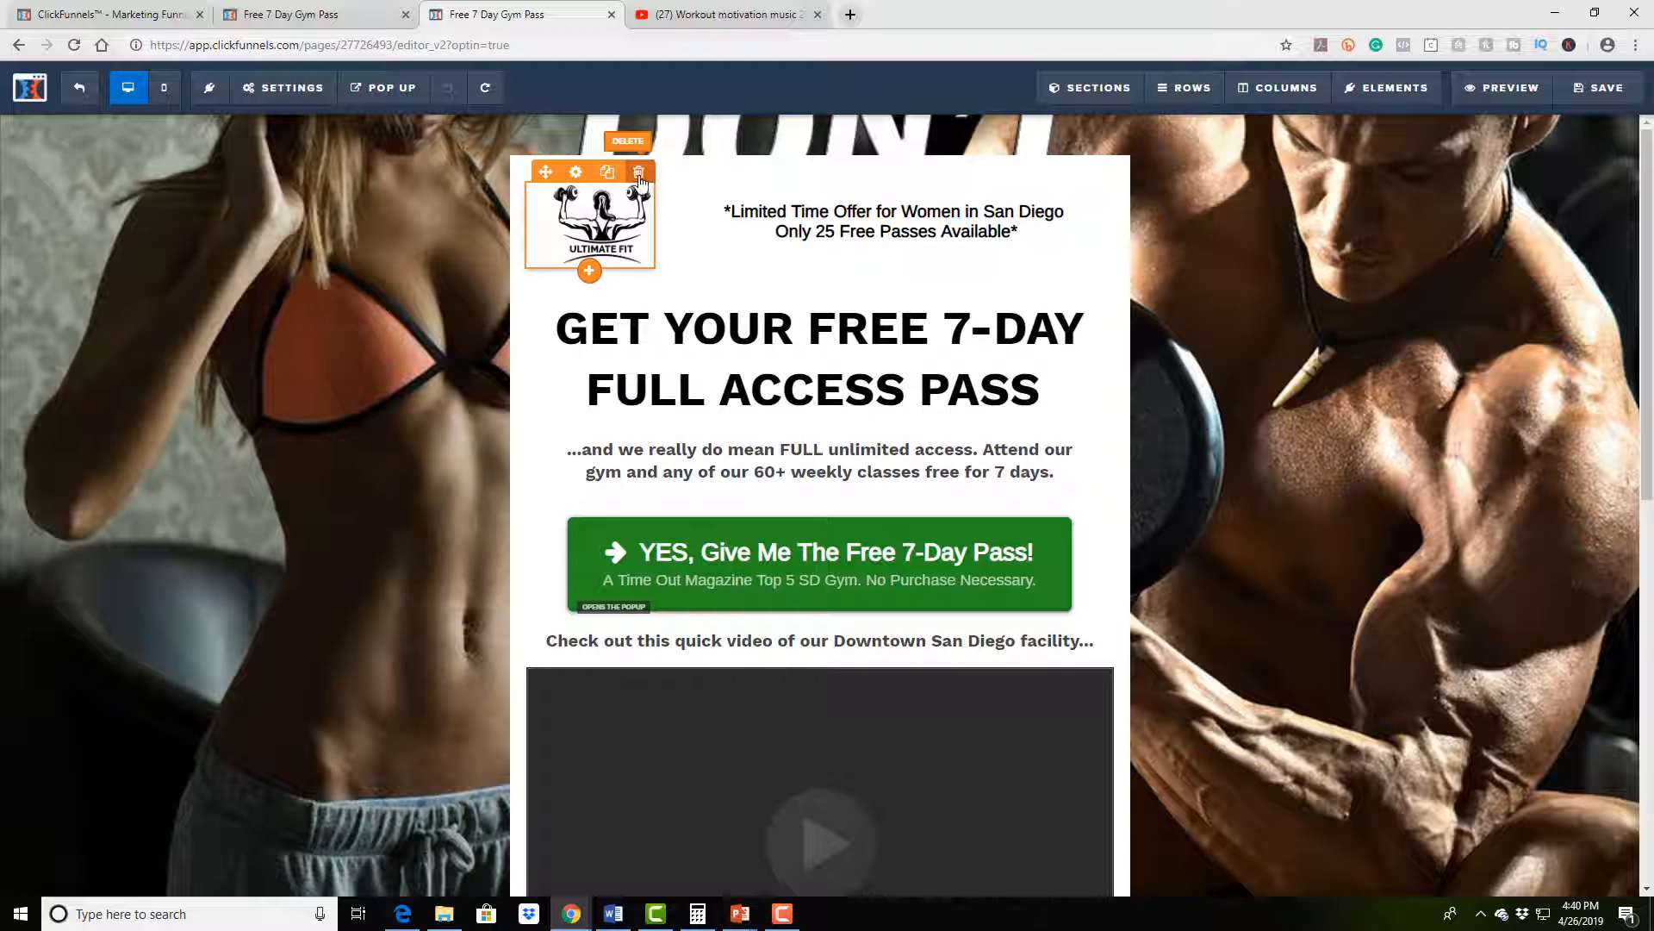
# Replace the Ultimate Fit header logo with the round blue Your Logo Here image from the uploaded images
pyautogui.click(576, 175)
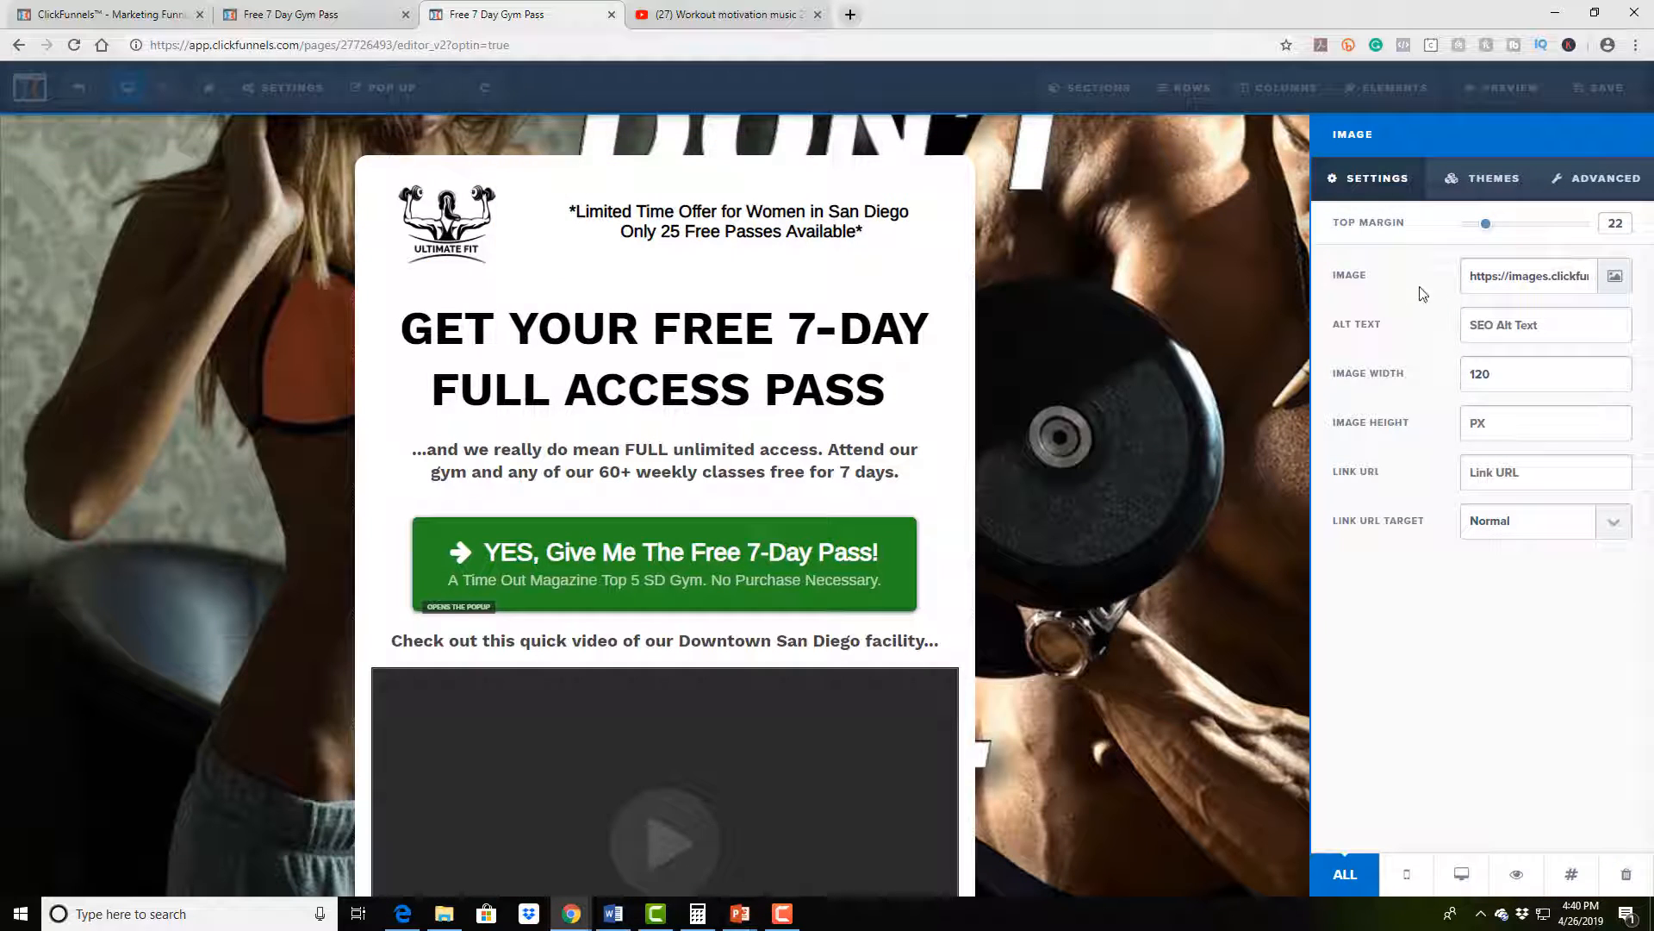
pyautogui.click(1615, 275)
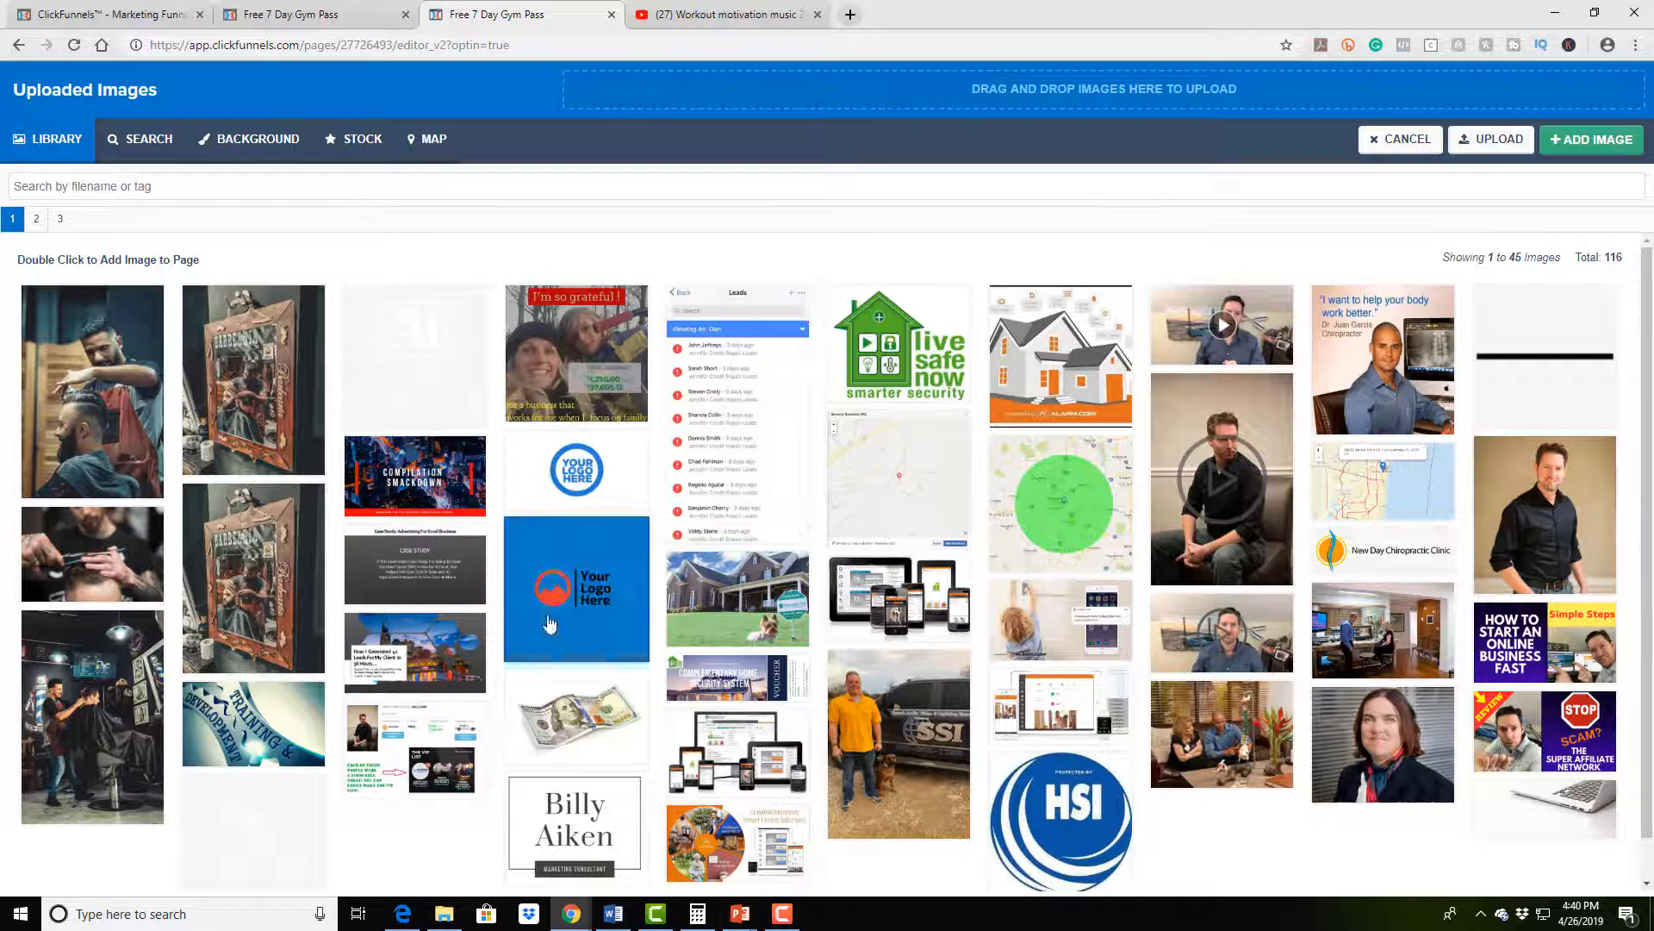
pyautogui.doubleClick(577, 476)
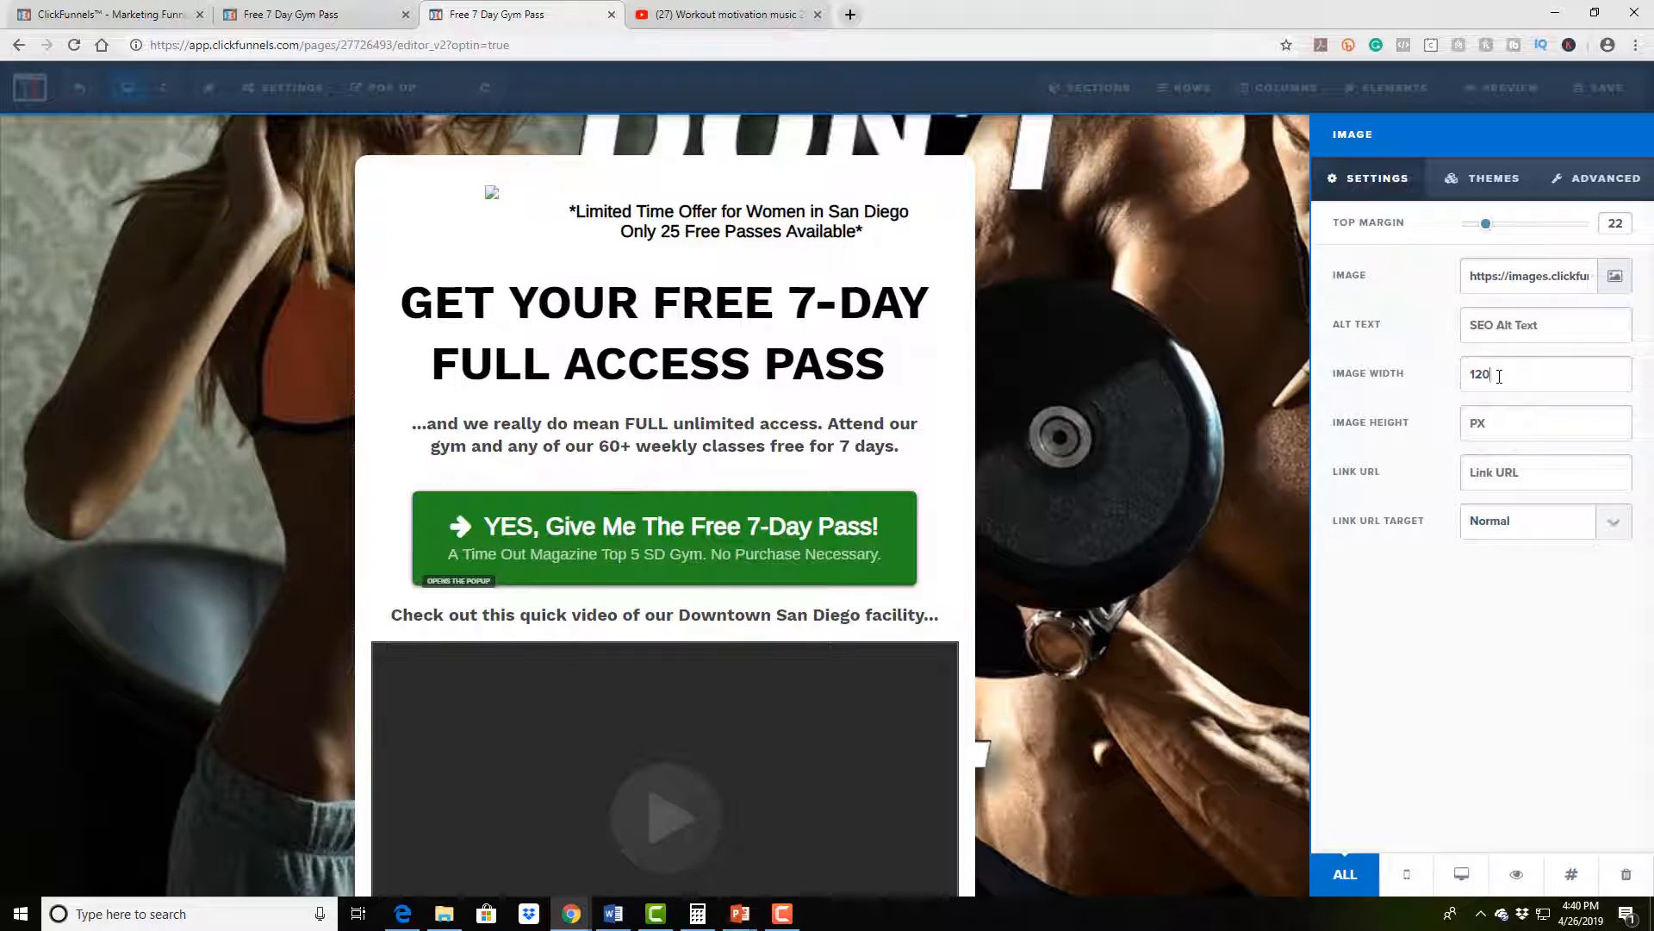
# Clear the header logo's image width, replace the logo with the framed Marketing Consultant image from the library, and close the image settings
pyautogui.moveTo(1499, 377); pyautogui.dragTo(1463, 377)
pyautogui.press('BackSpace')
pyautogui.click(1612, 278)
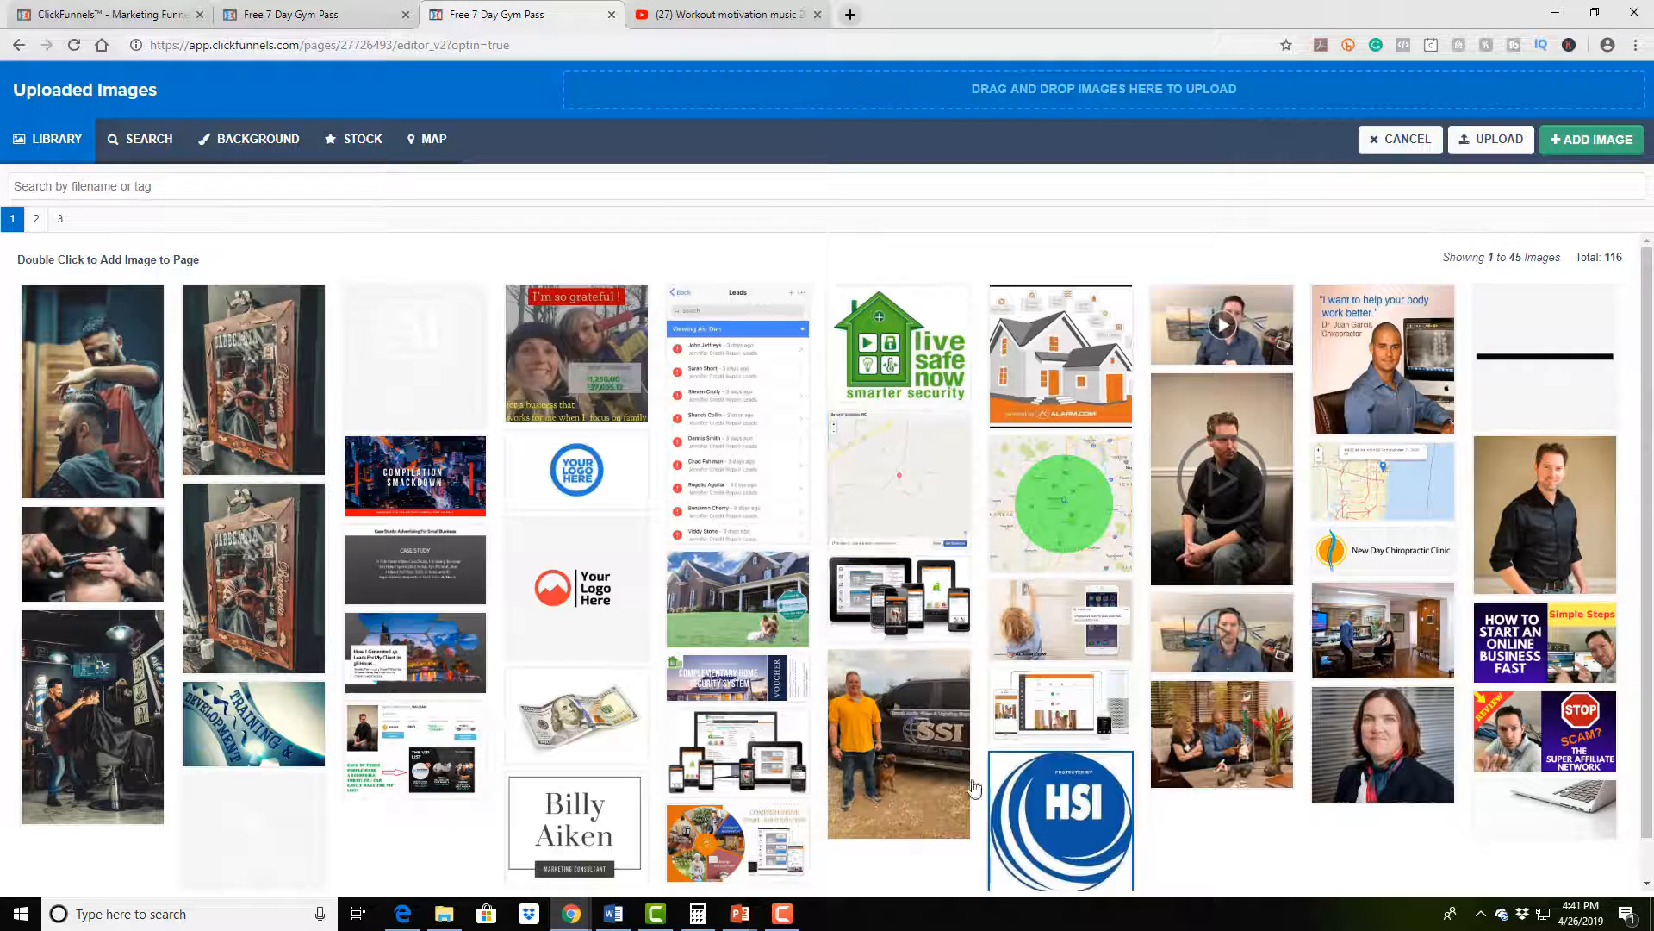
pyautogui.doubleClick(594, 829)
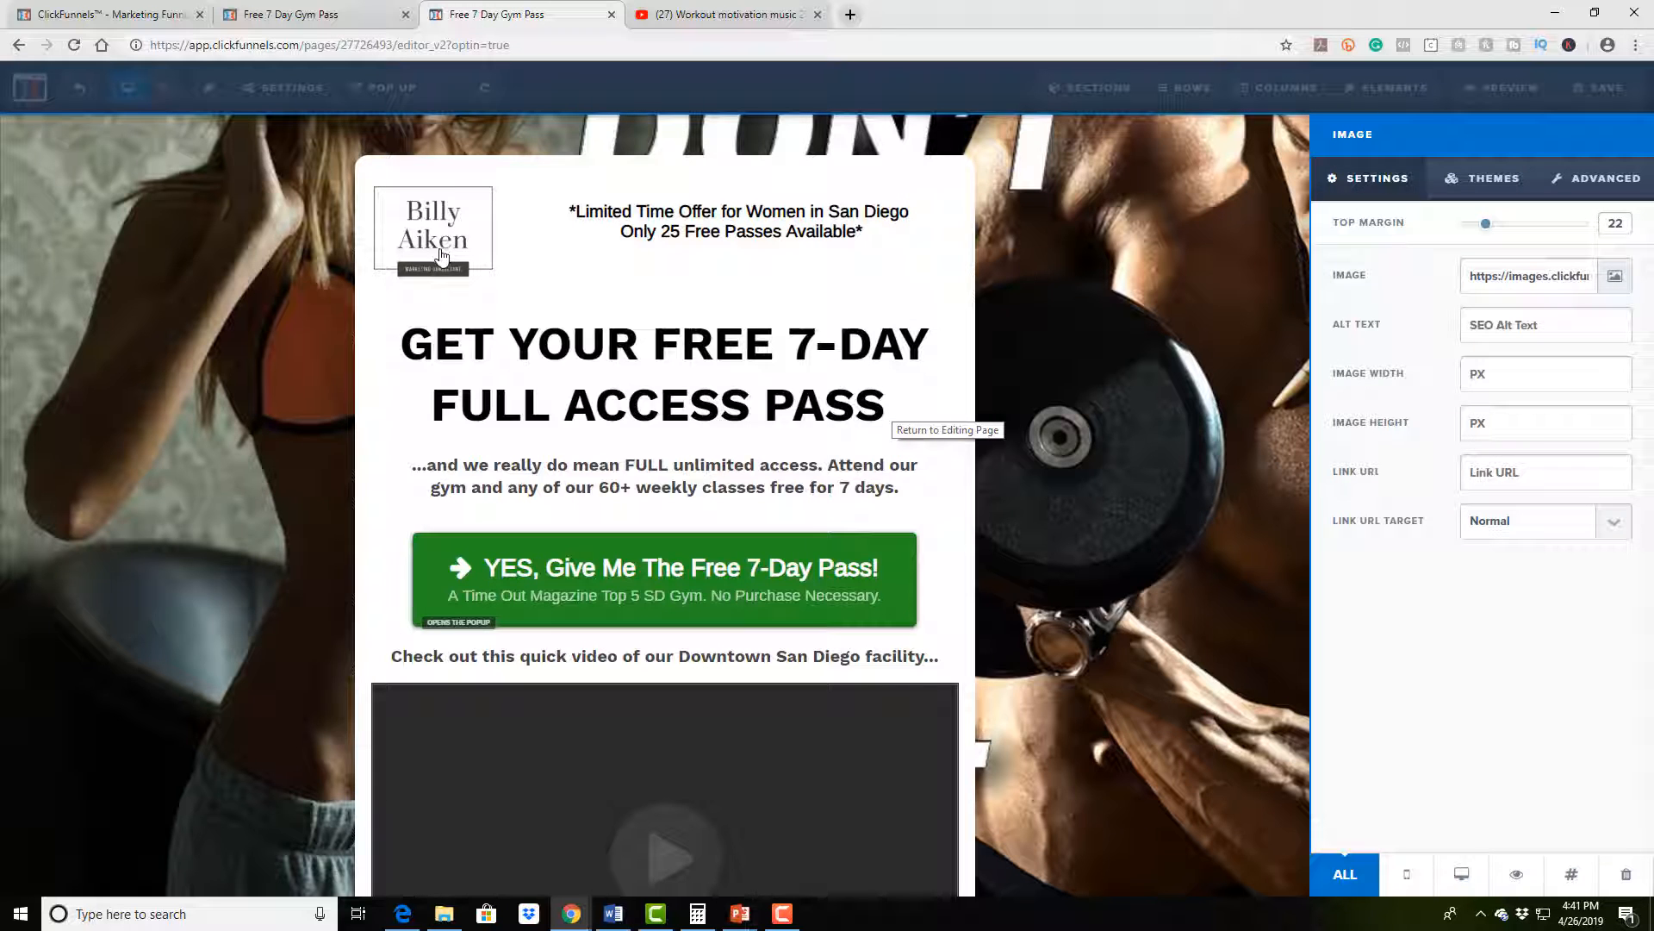
pyautogui.click(765, 232)
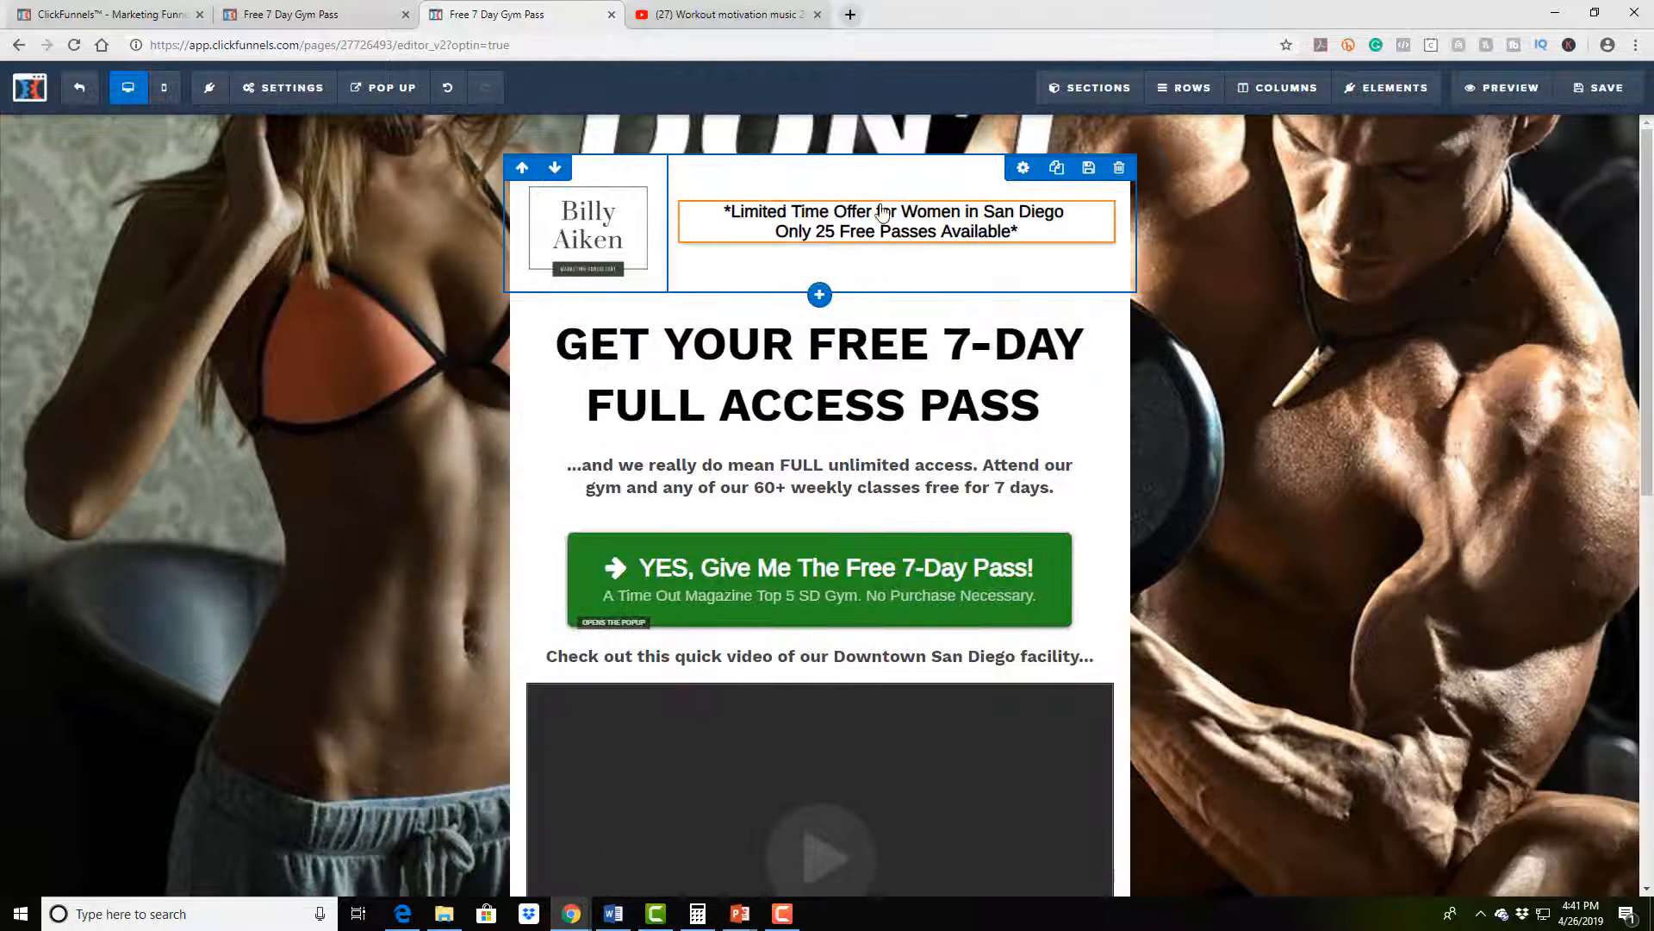
# Change the header offer text to address Men instead of Women and replace San Diego with Nashville
pyautogui.click(963, 224)
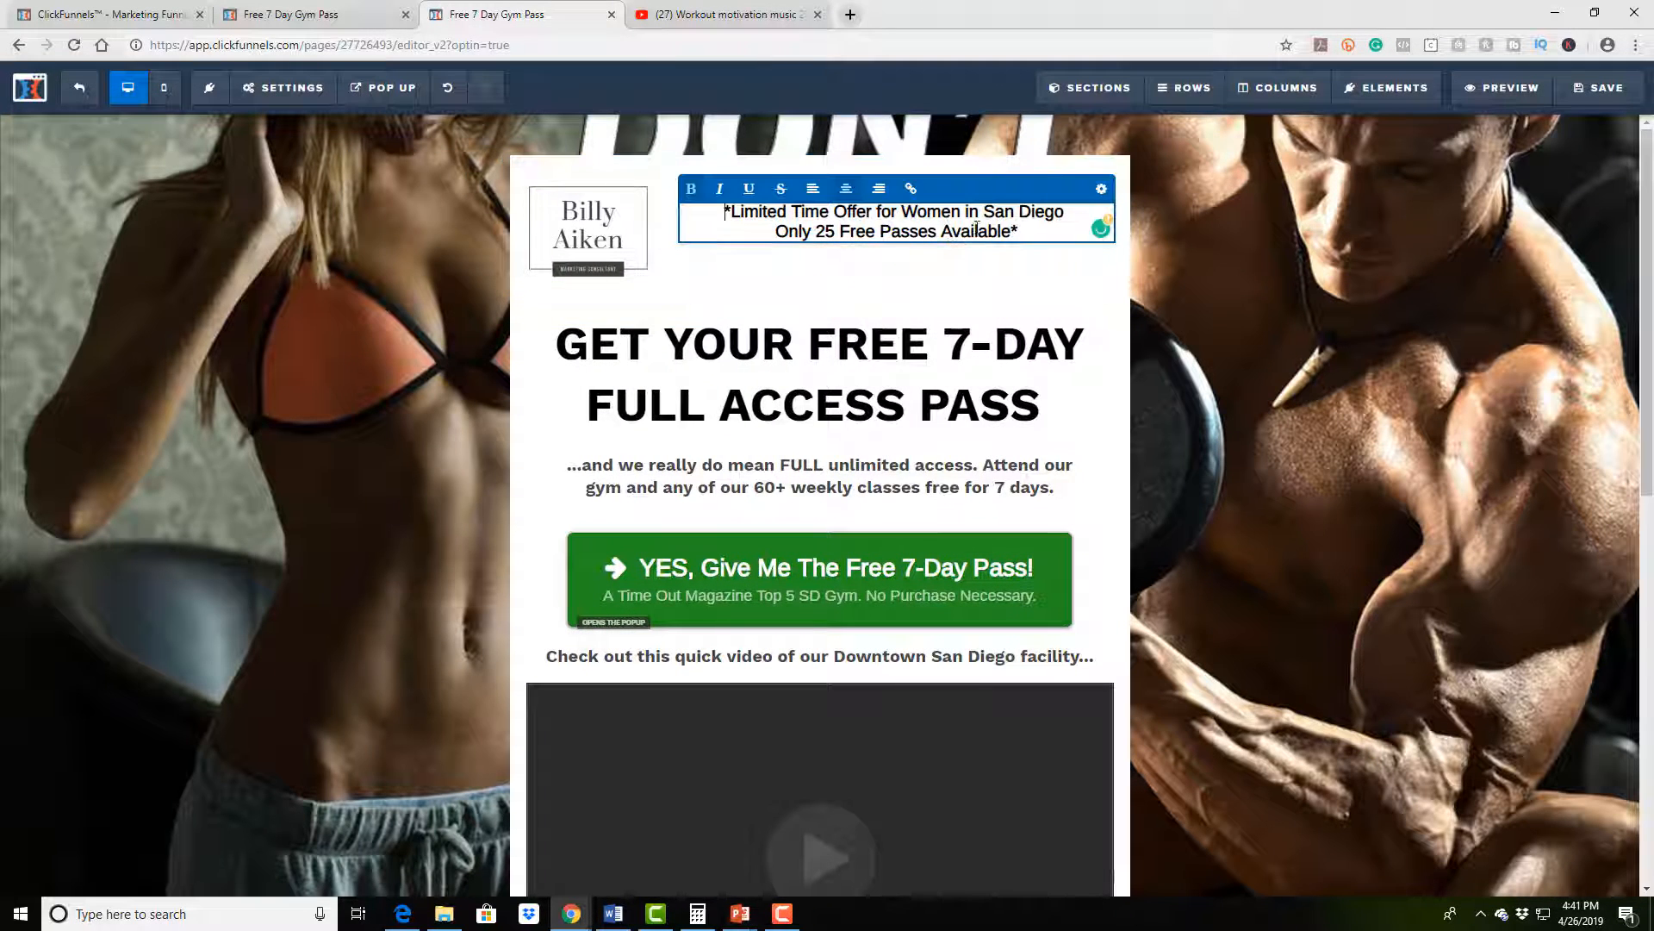
pyautogui.click(942, 211)
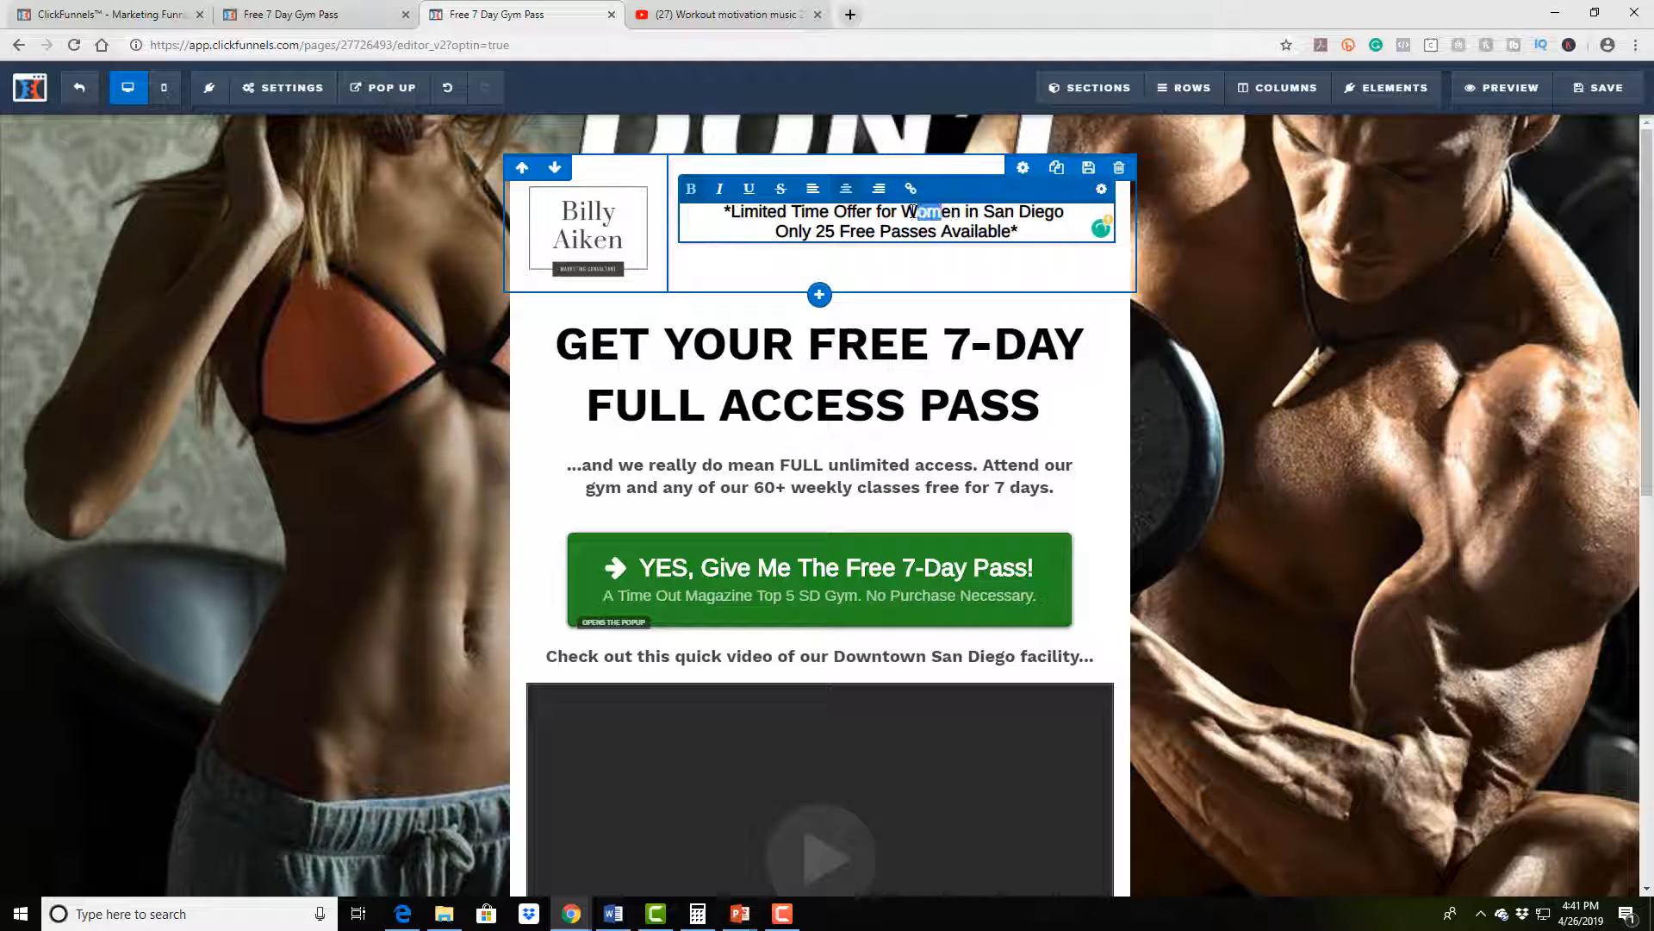
pyautogui.moveTo(914, 211); pyautogui.dragTo(906, 211)
pyautogui.write('M')
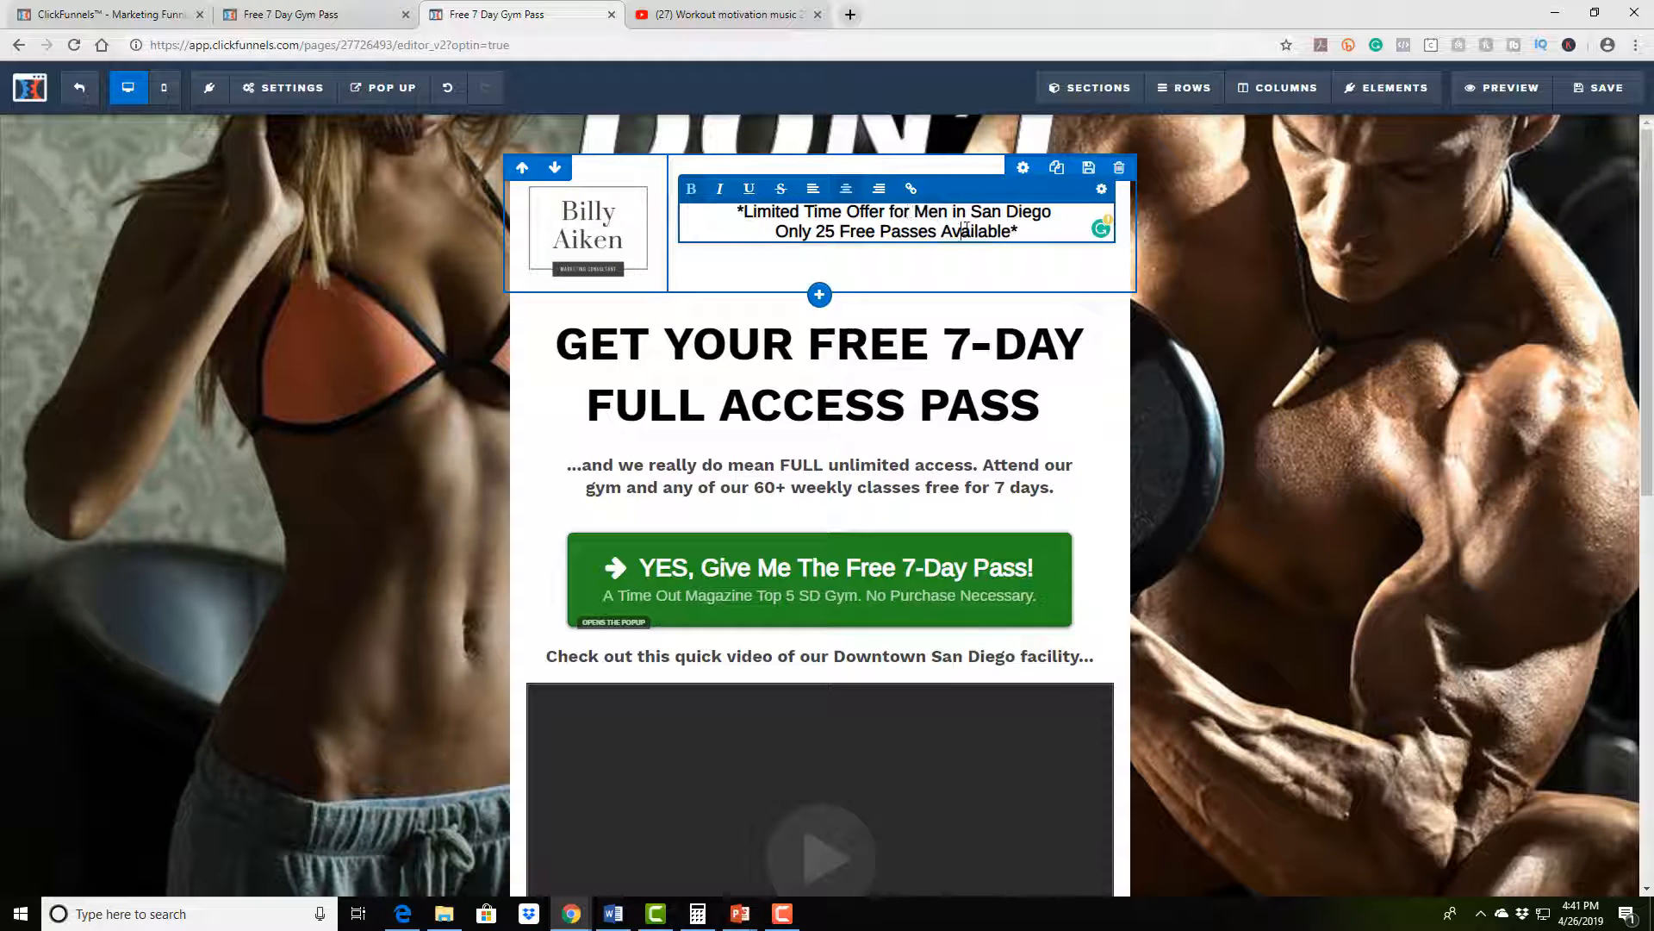
pyautogui.moveTo(971, 211); pyautogui.dragTo(1046, 212)
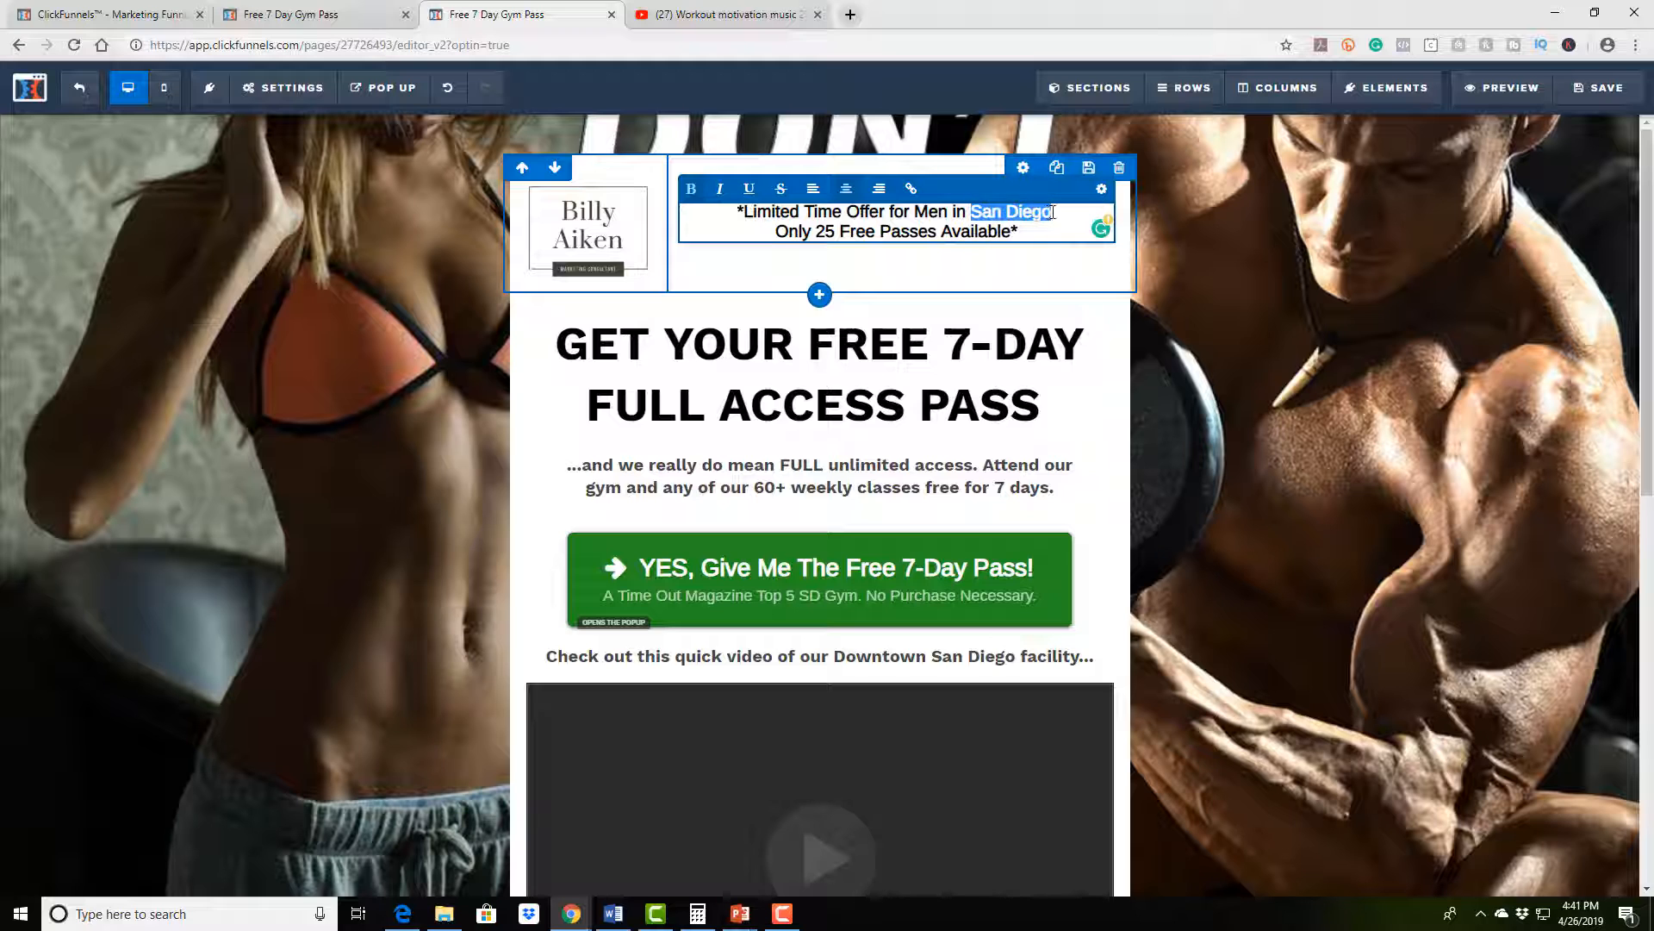
pyautogui.write('Nashville')
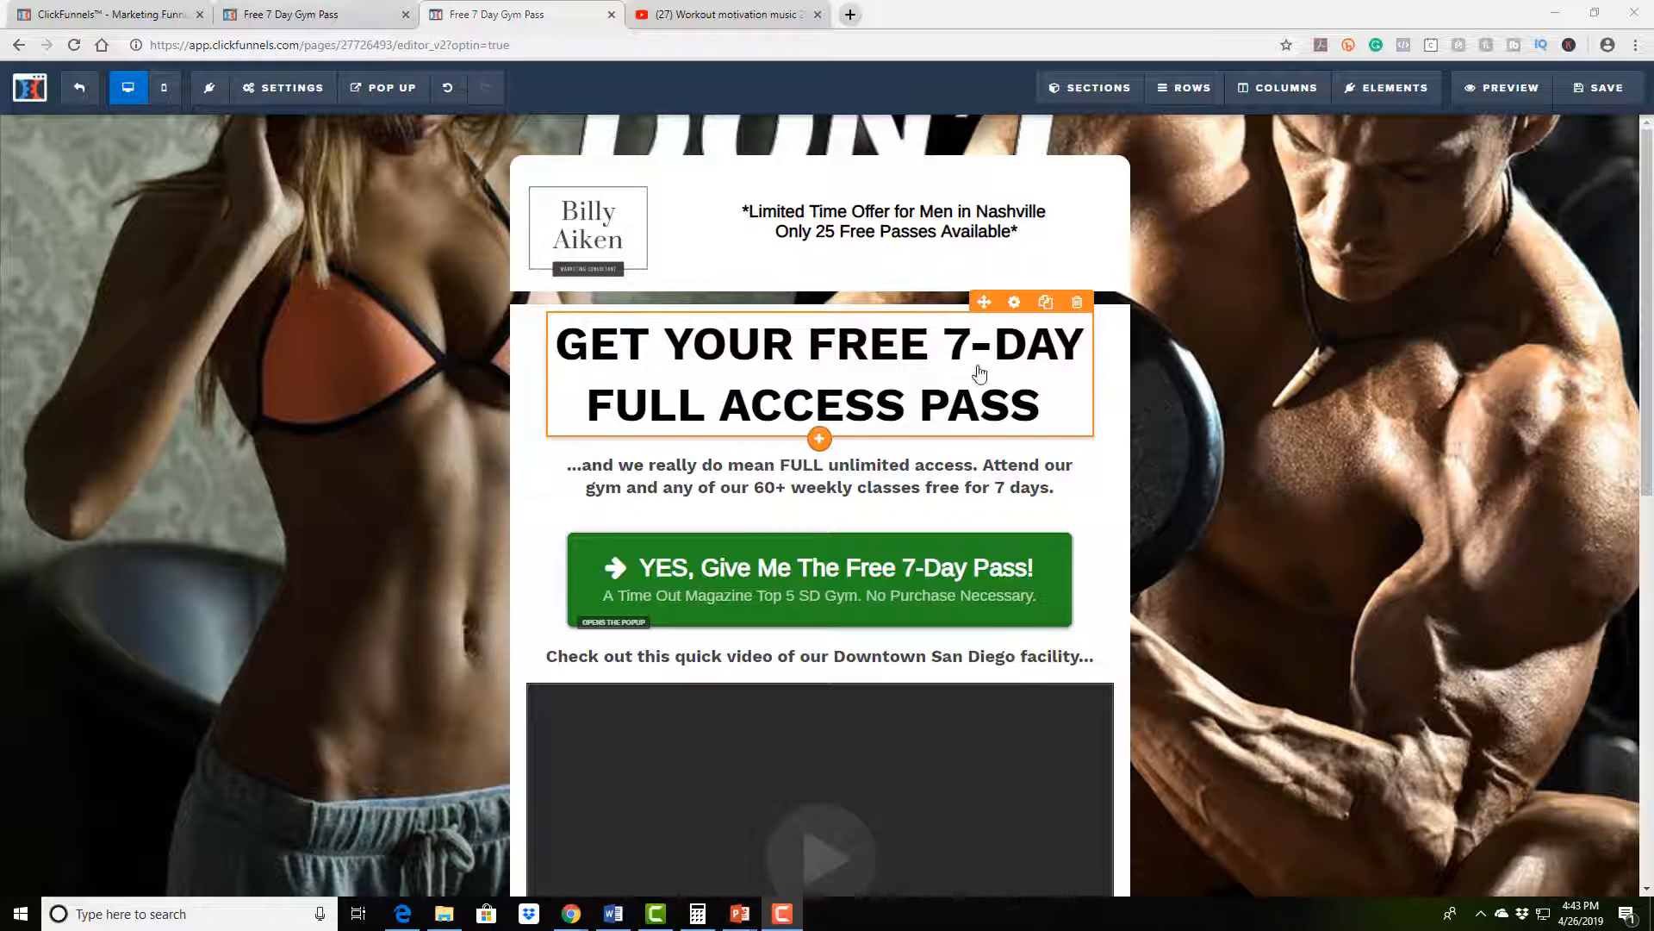
# Change the main headline to read GET YOUR FREE 14-DAY FULL ACCESS PASS
pyautogui.click(852, 355)
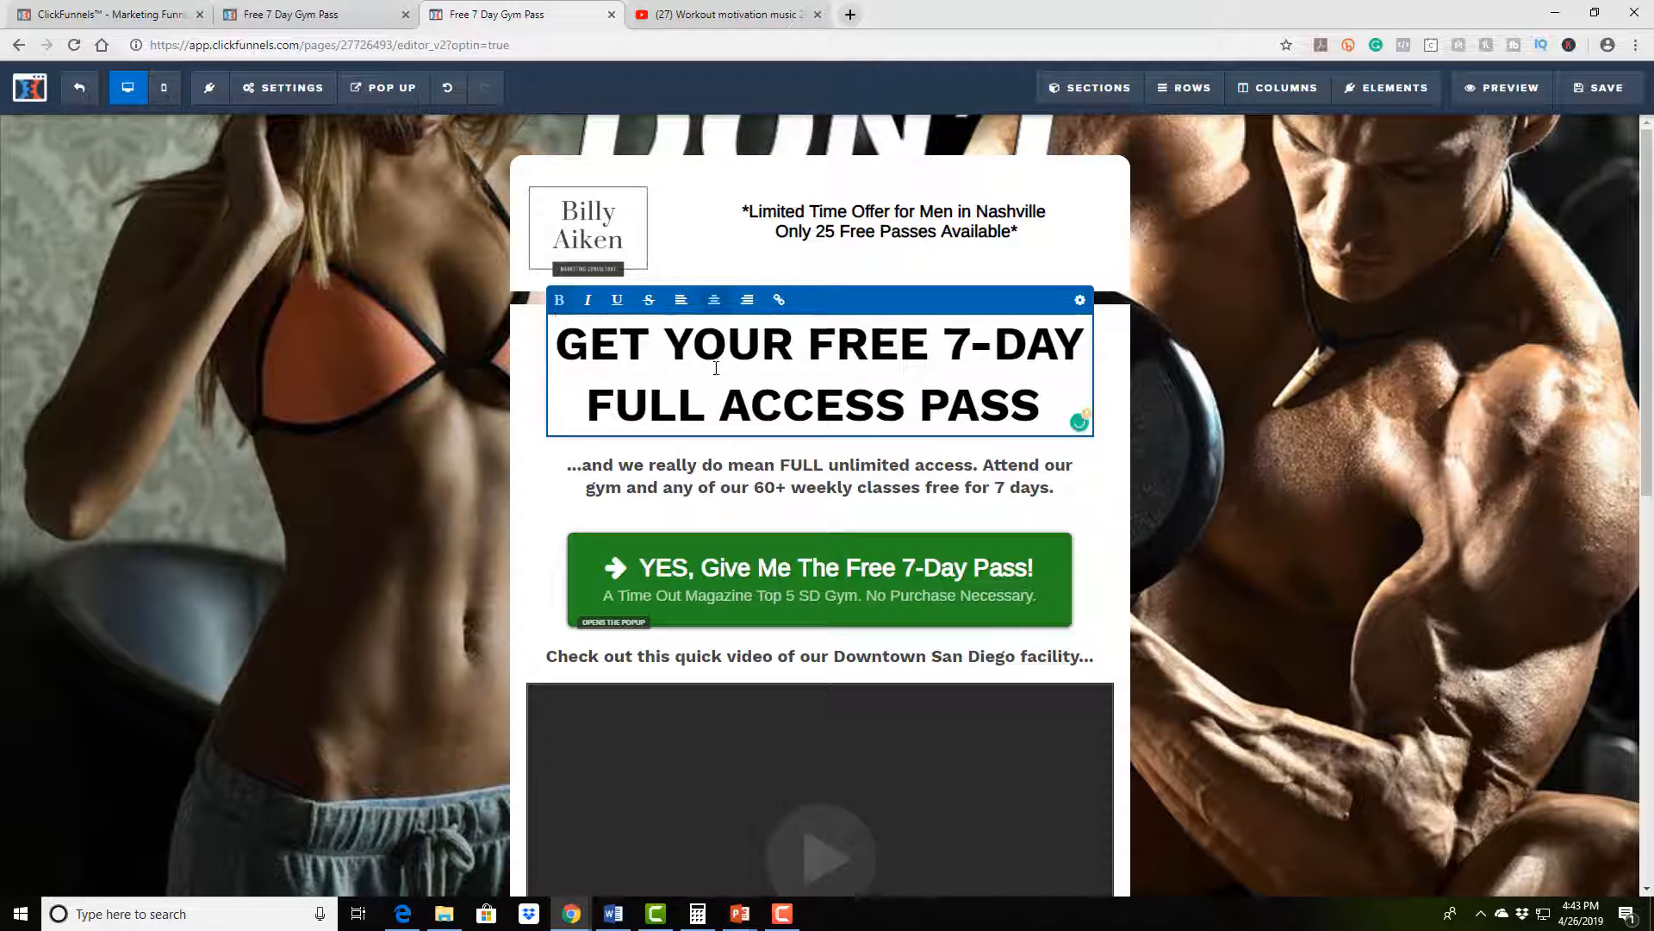
pyautogui.doubleClick(967, 344)
pyautogui.write('14')
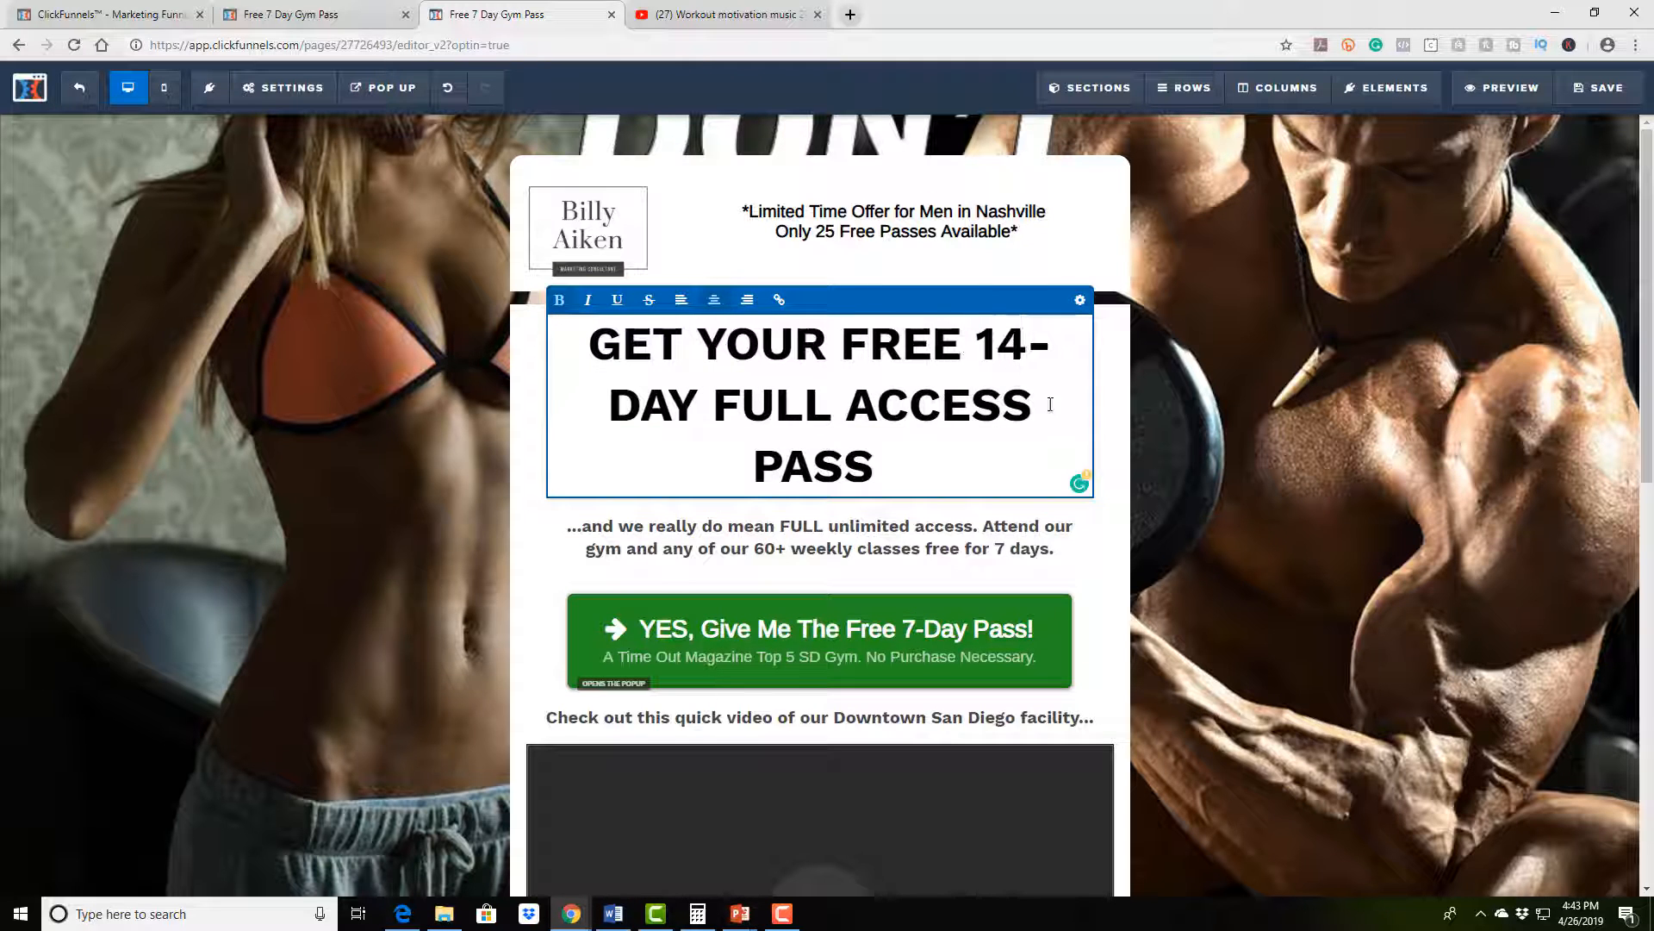
pyautogui.click(1111, 406)
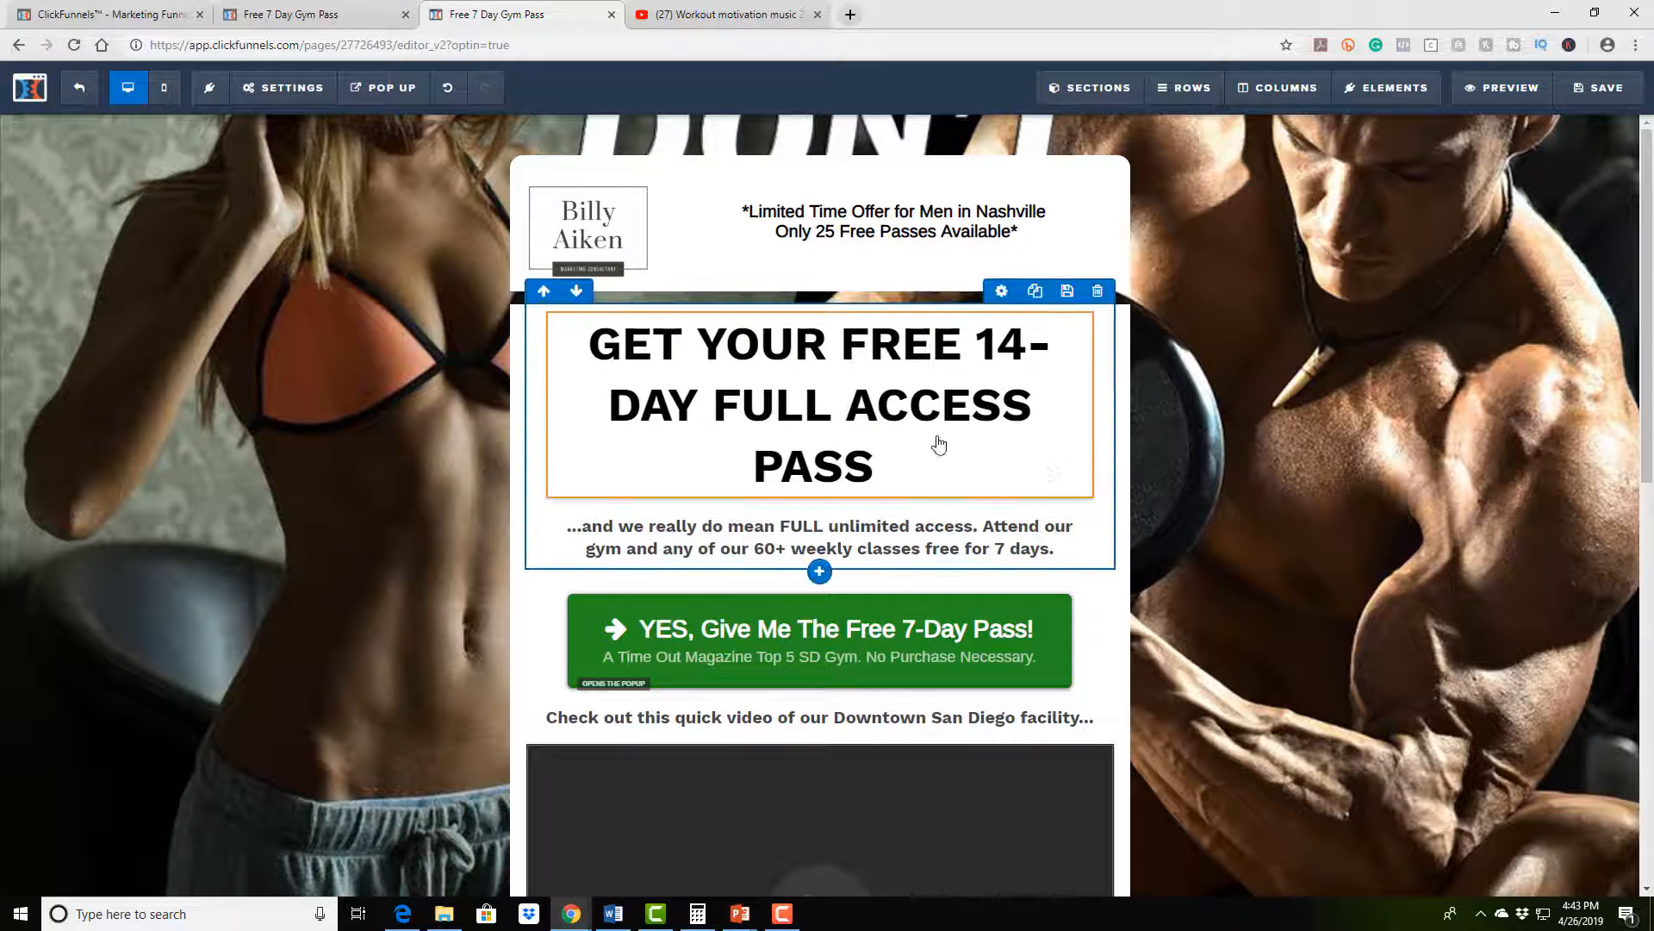
# Set the main headline's text color to bright red and its font size to 52
pyautogui.click(912, 411)
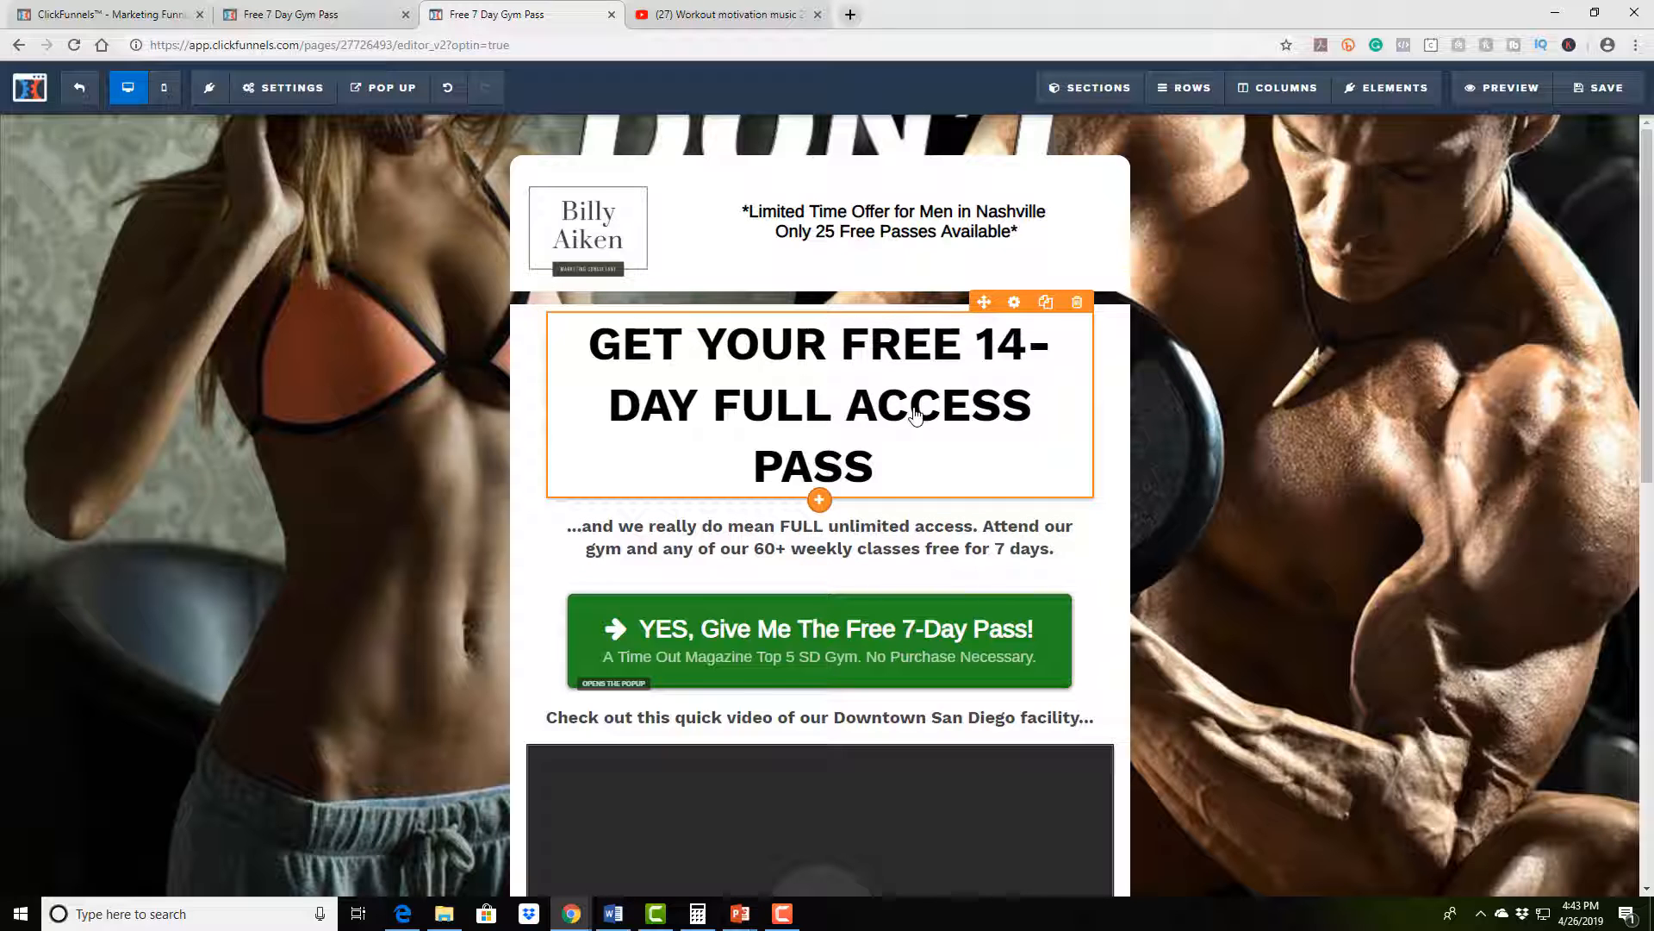
pyautogui.click(1015, 302)
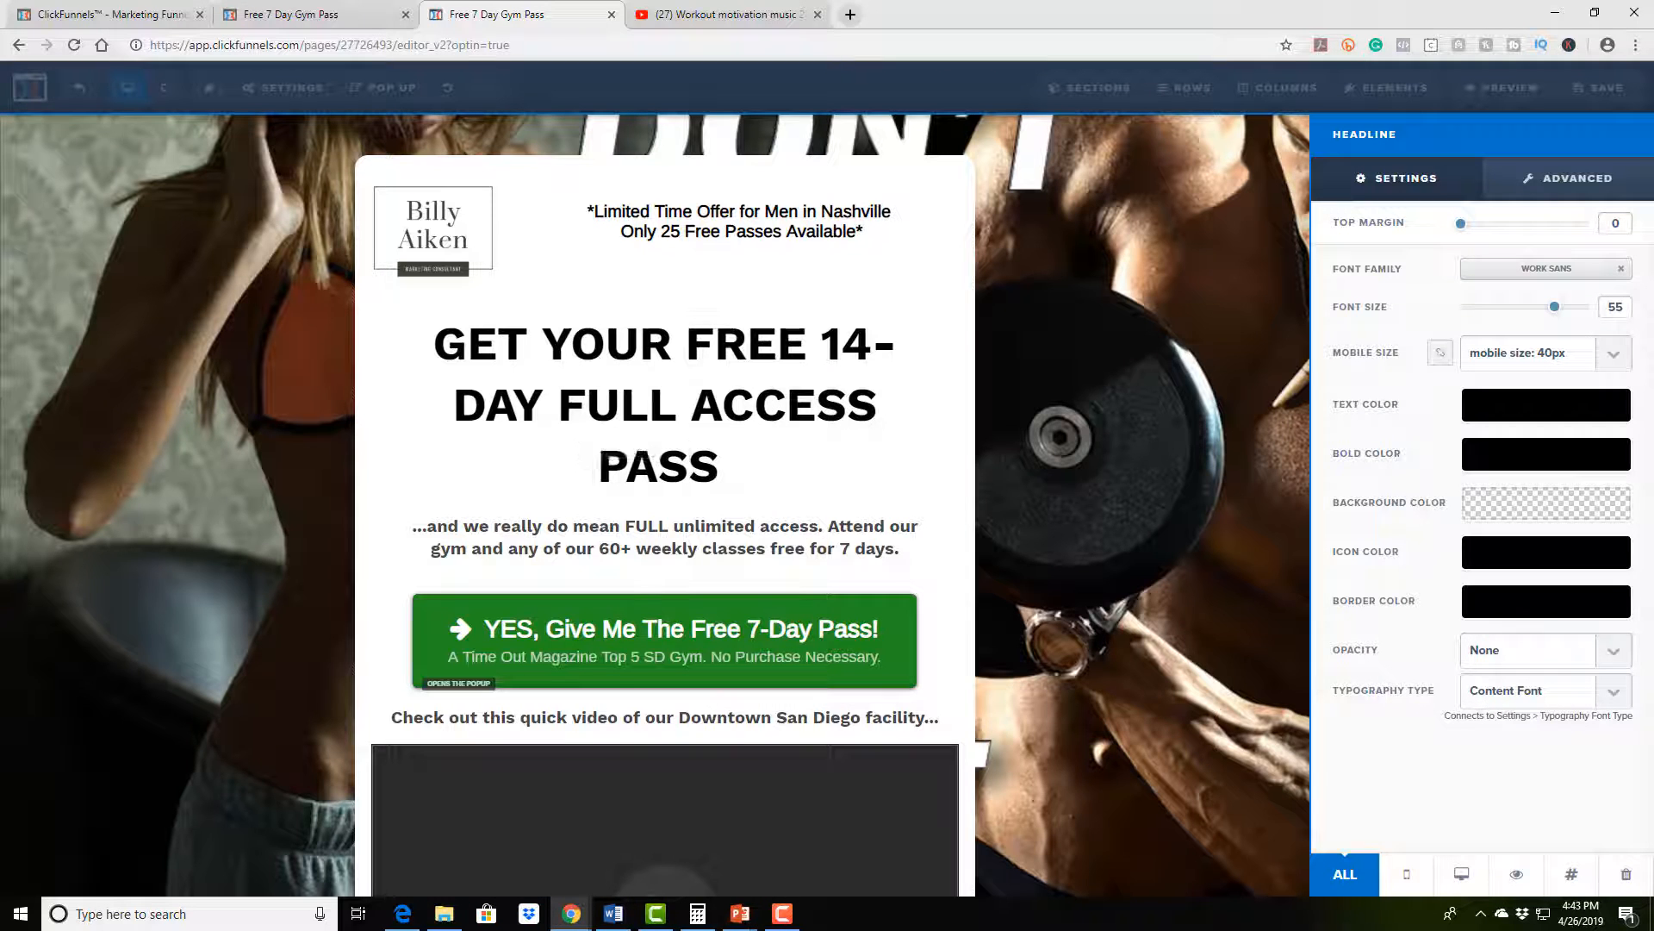
pyautogui.click(1472, 414)
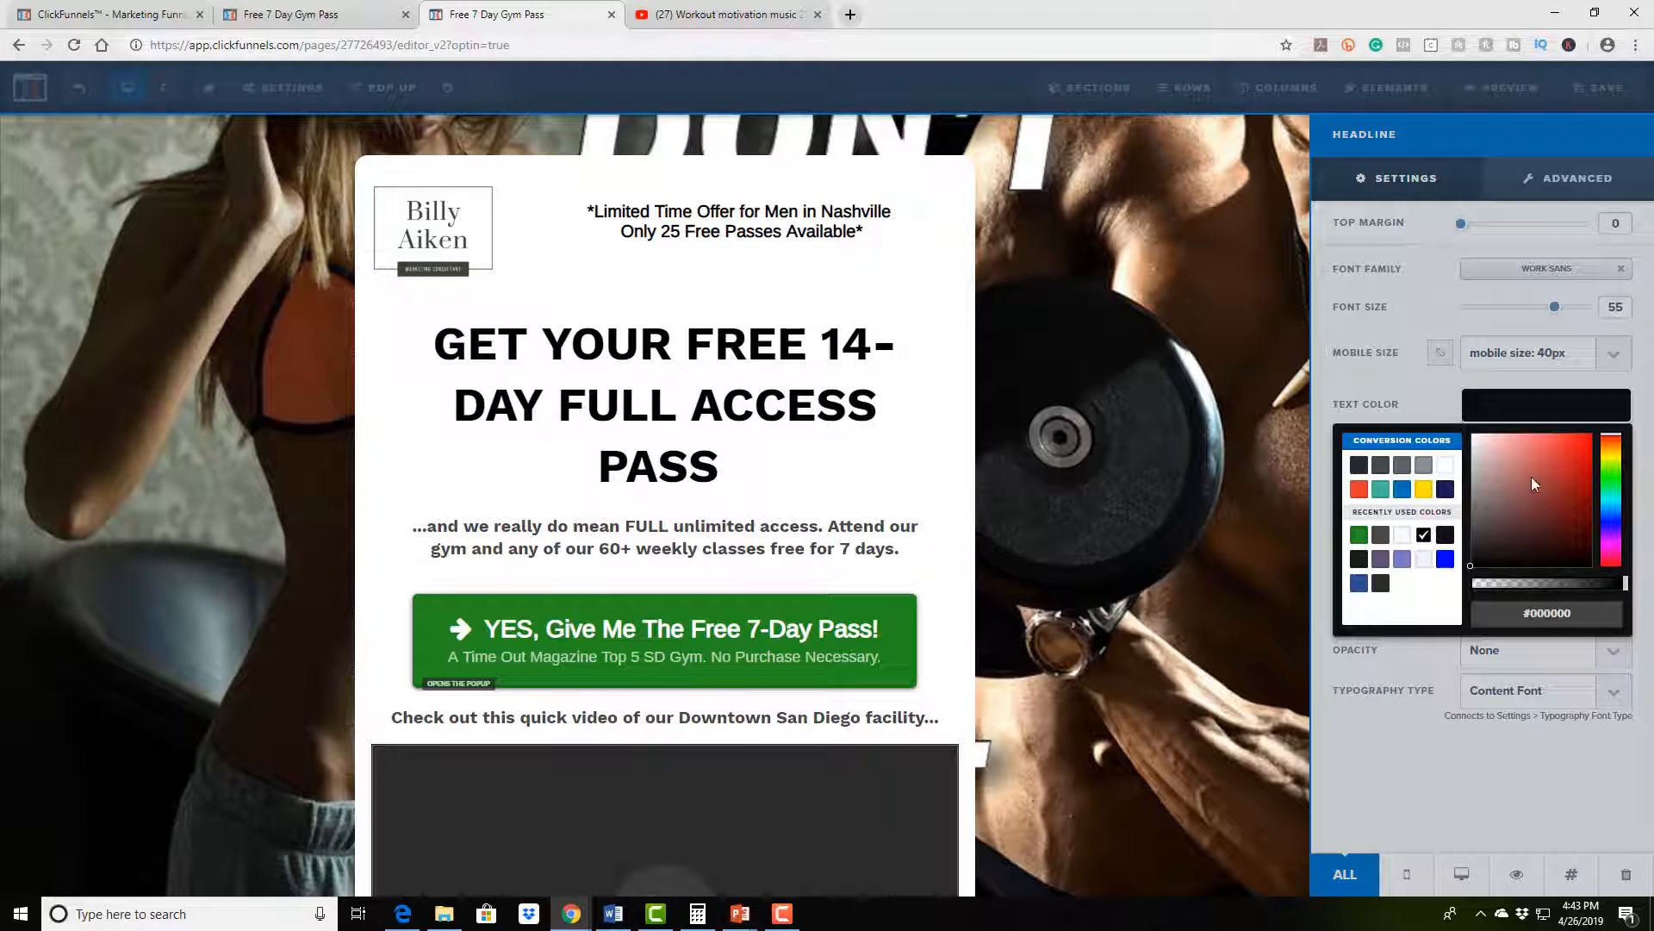
pyautogui.moveTo(1532, 477); pyautogui.dragTo(1590, 447)
pyautogui.click(1379, 348)
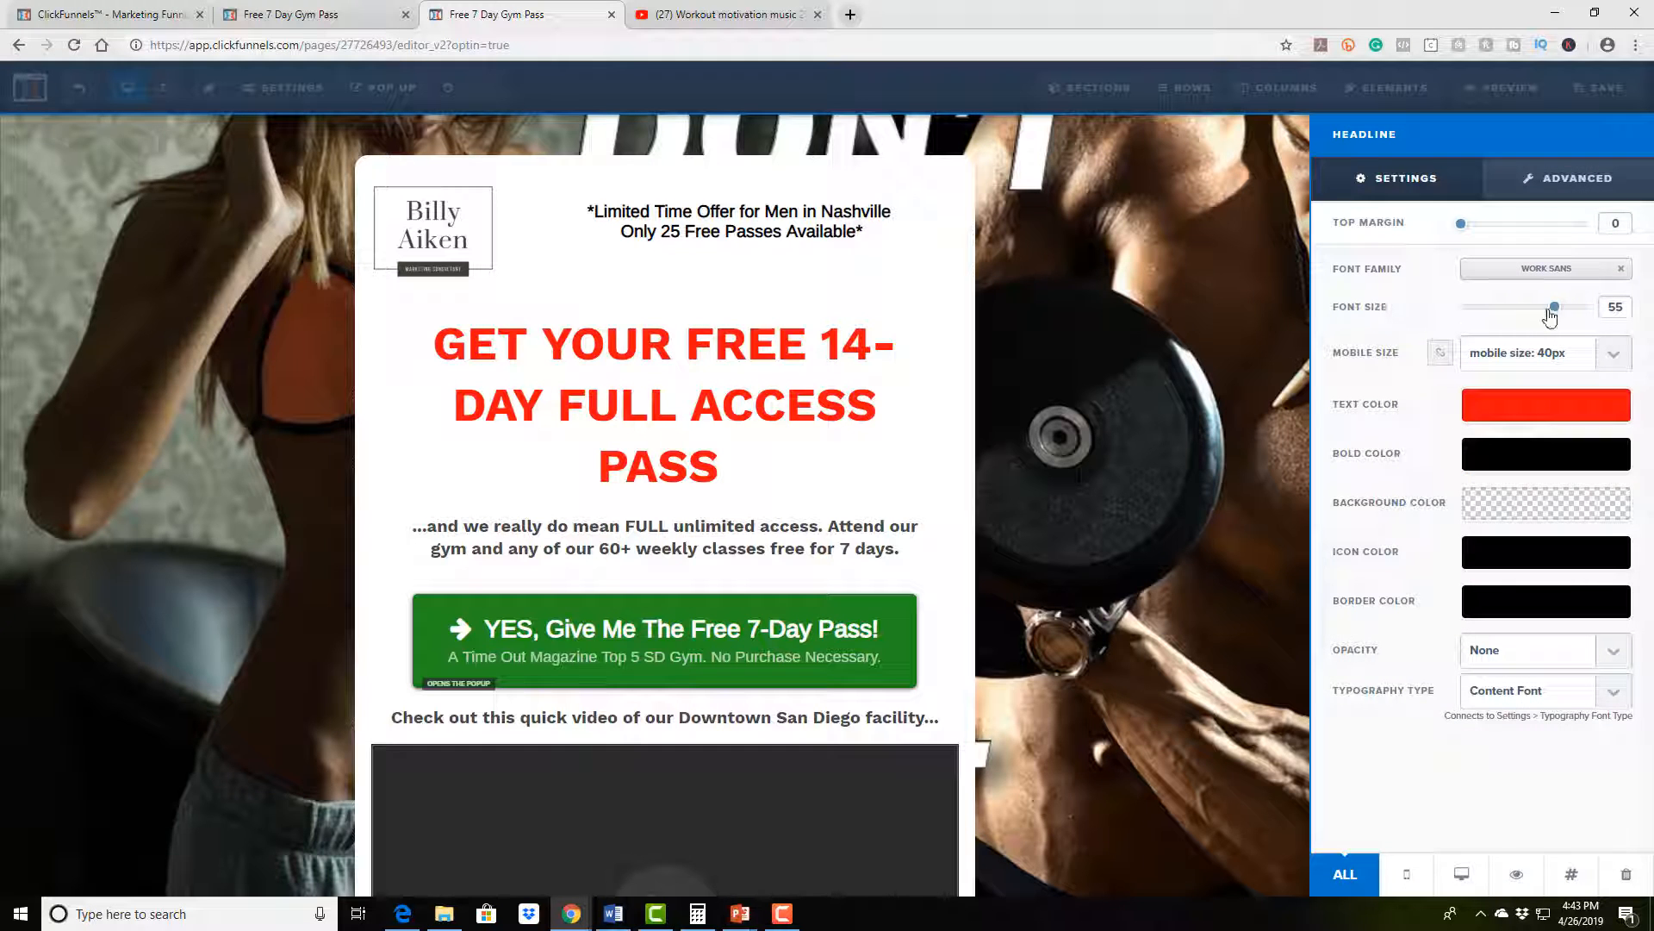
pyautogui.moveTo(1553, 308); pyautogui.dragTo(1548, 314)
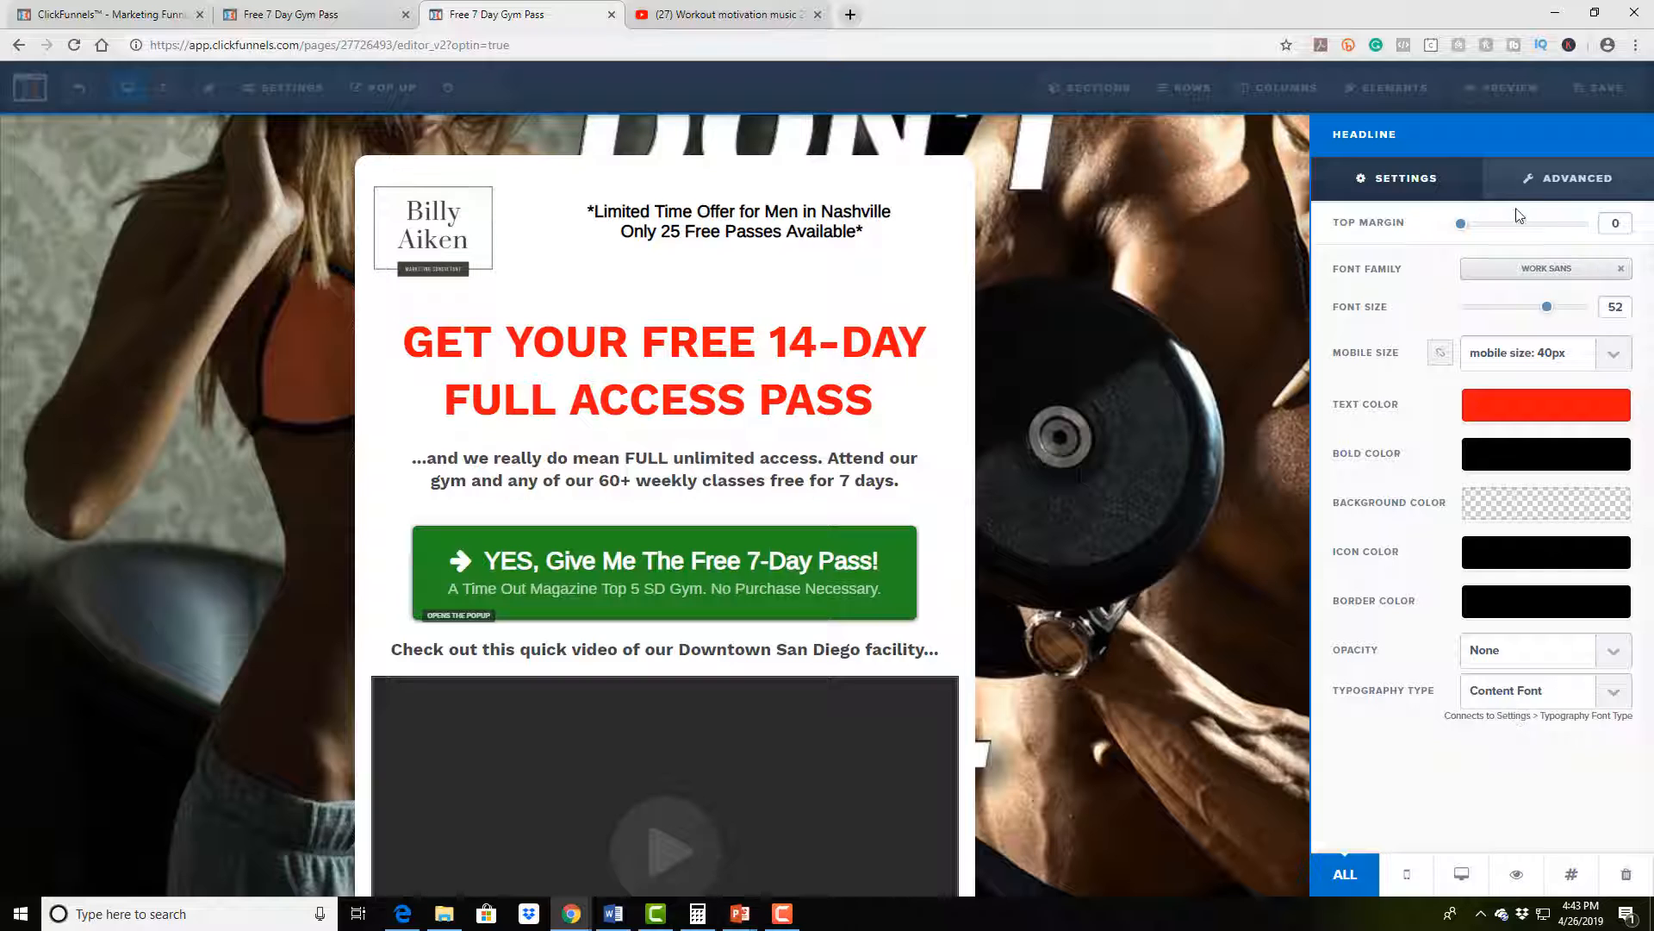
# Apply a Strong Shadow text shadow to the main headline and close its settings
pyautogui.click(1559, 186)
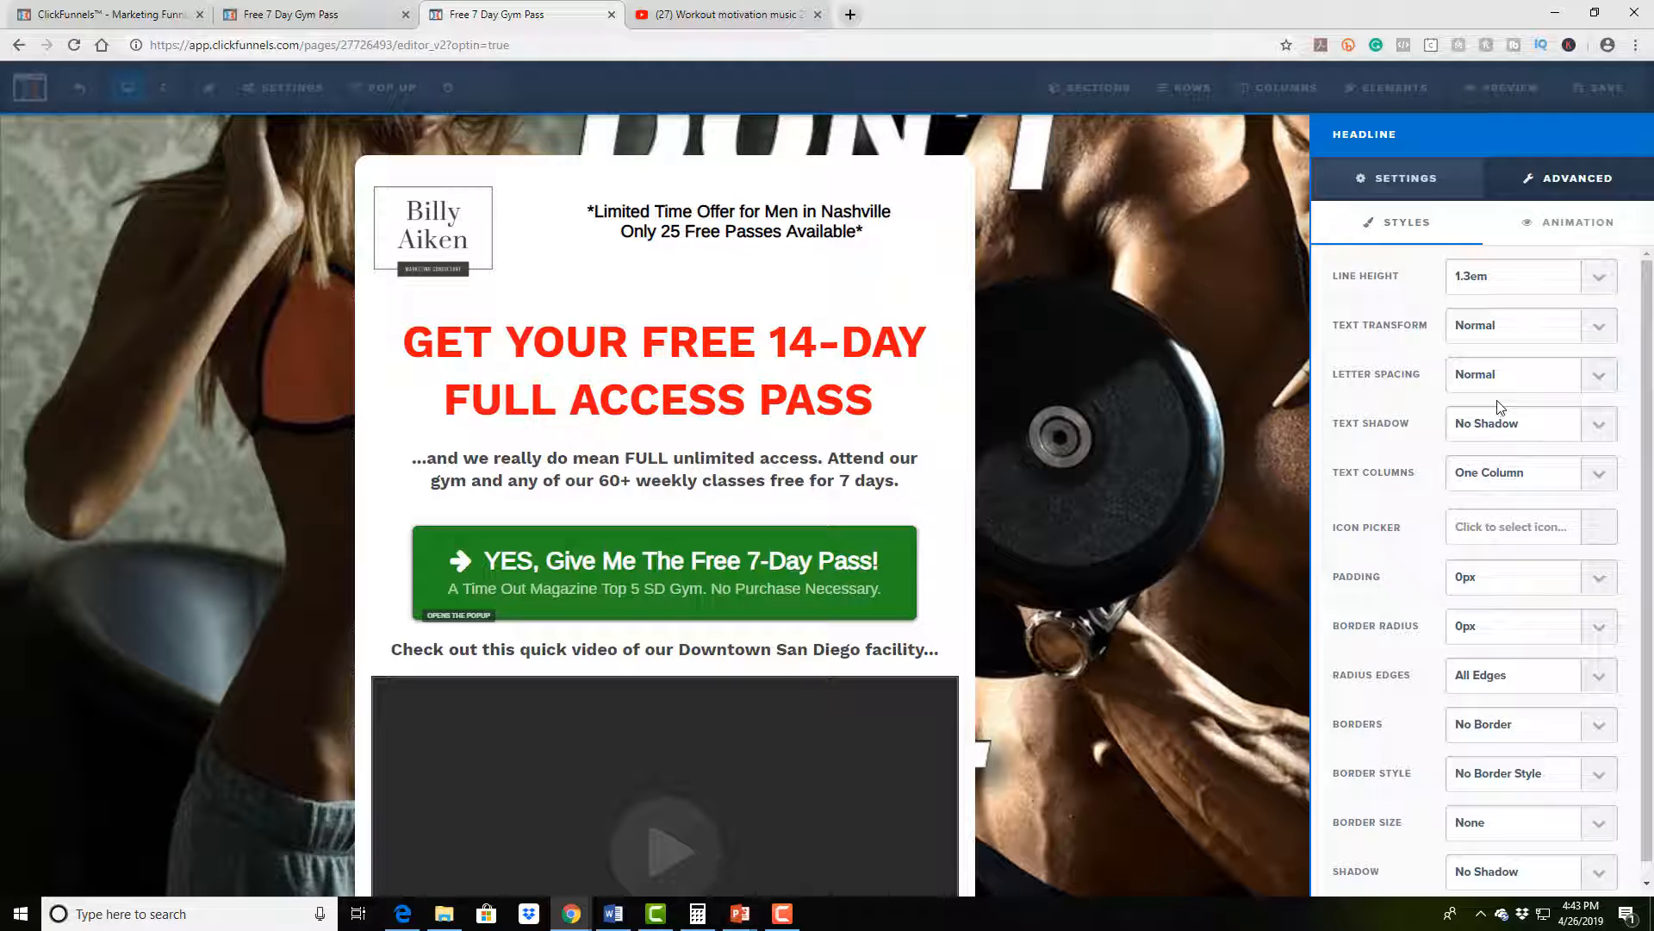
pyautogui.click(1564, 425)
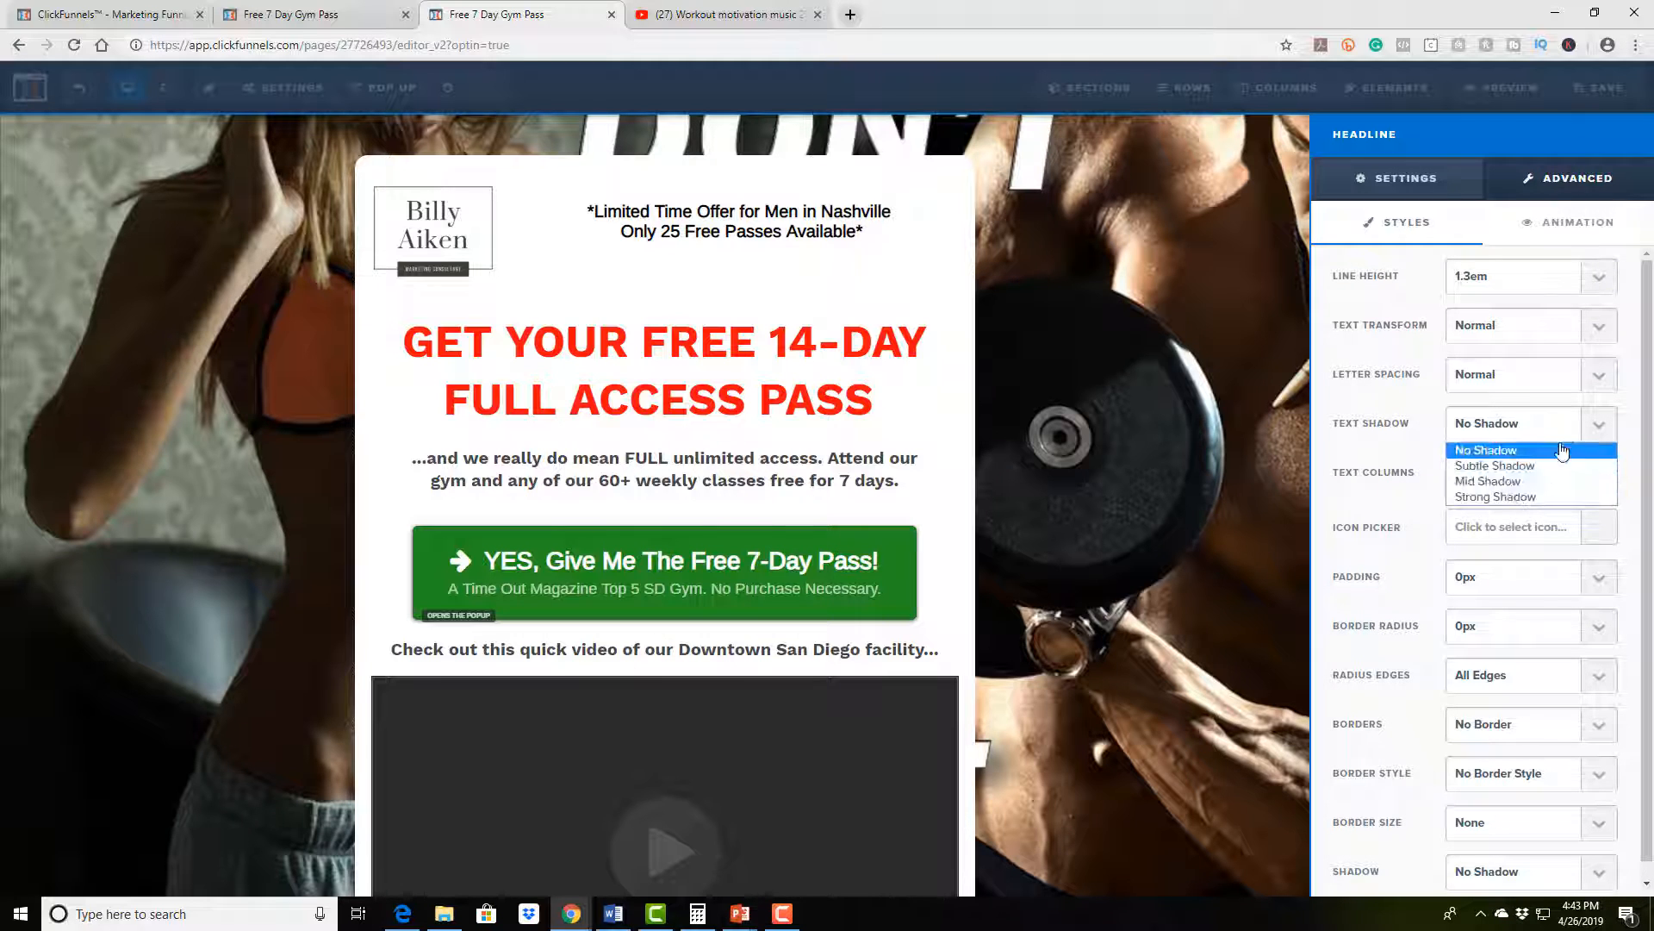
pyautogui.click(1515, 501)
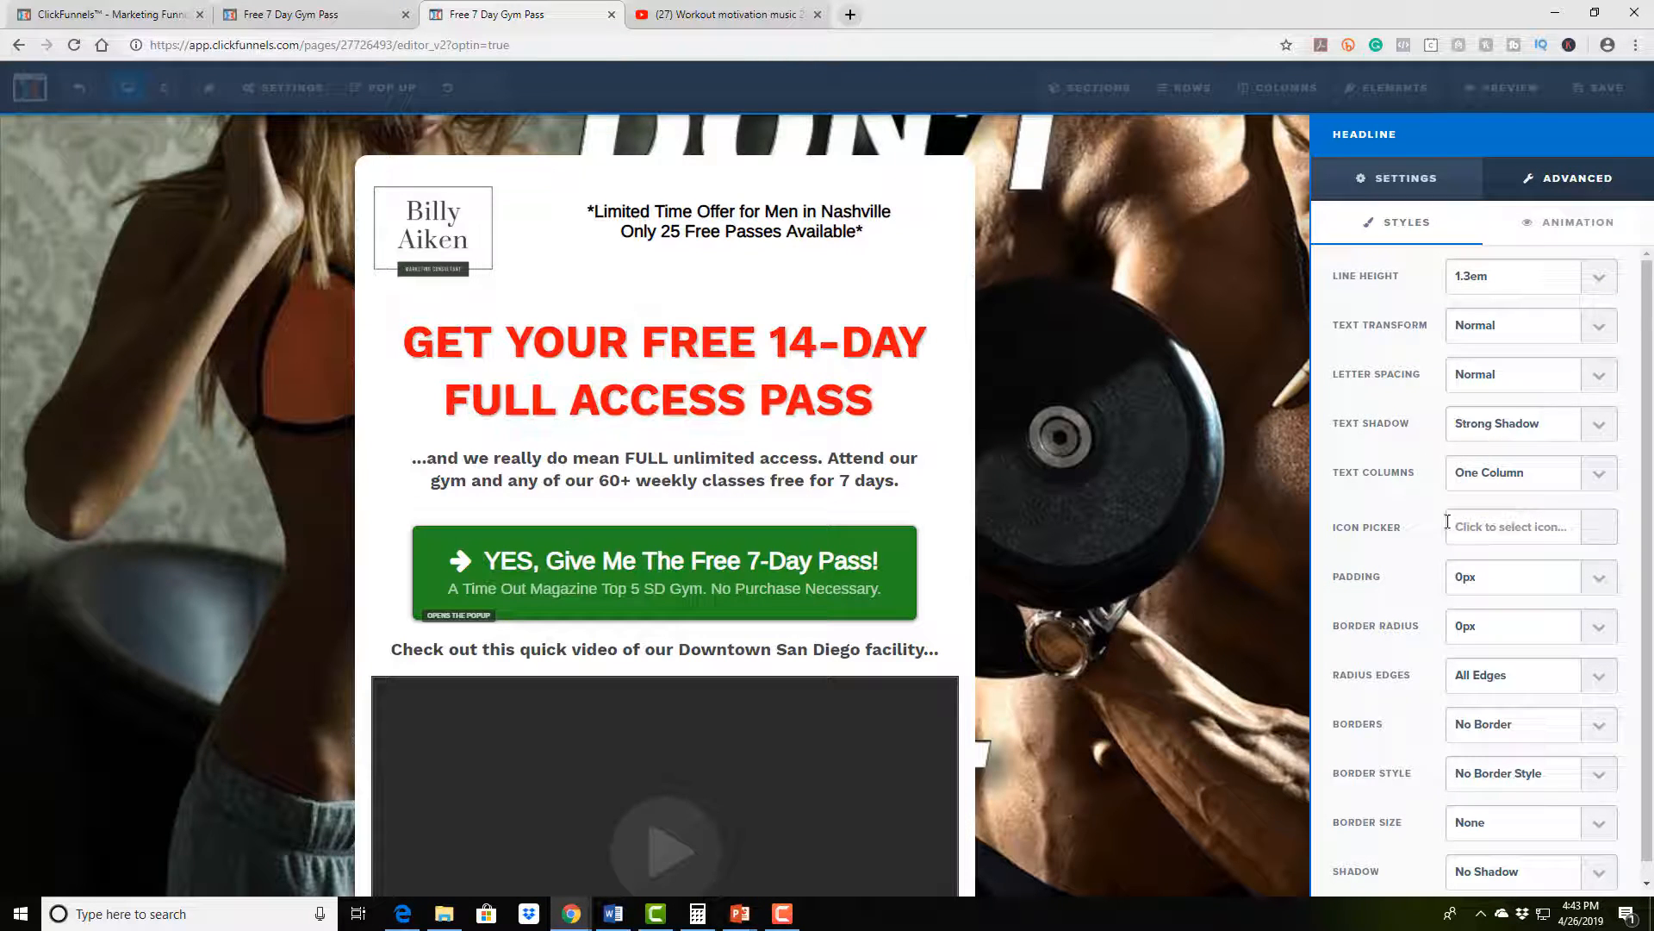
pyautogui.scroll(-1, 1448, 521)
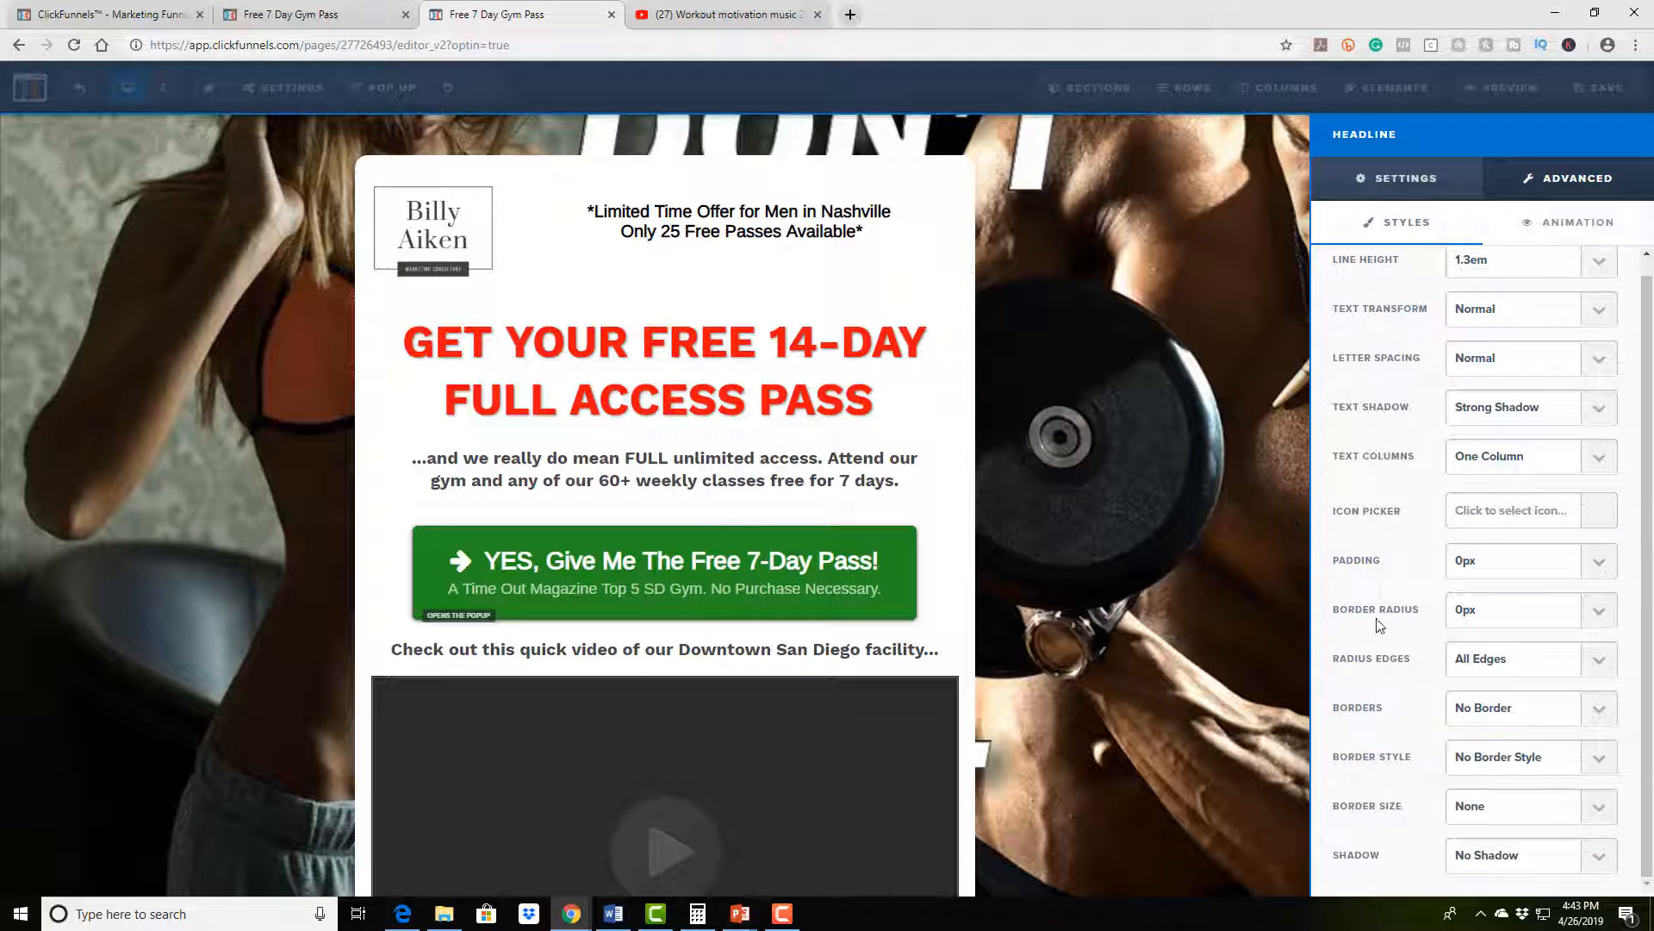
pyautogui.click(1177, 511)
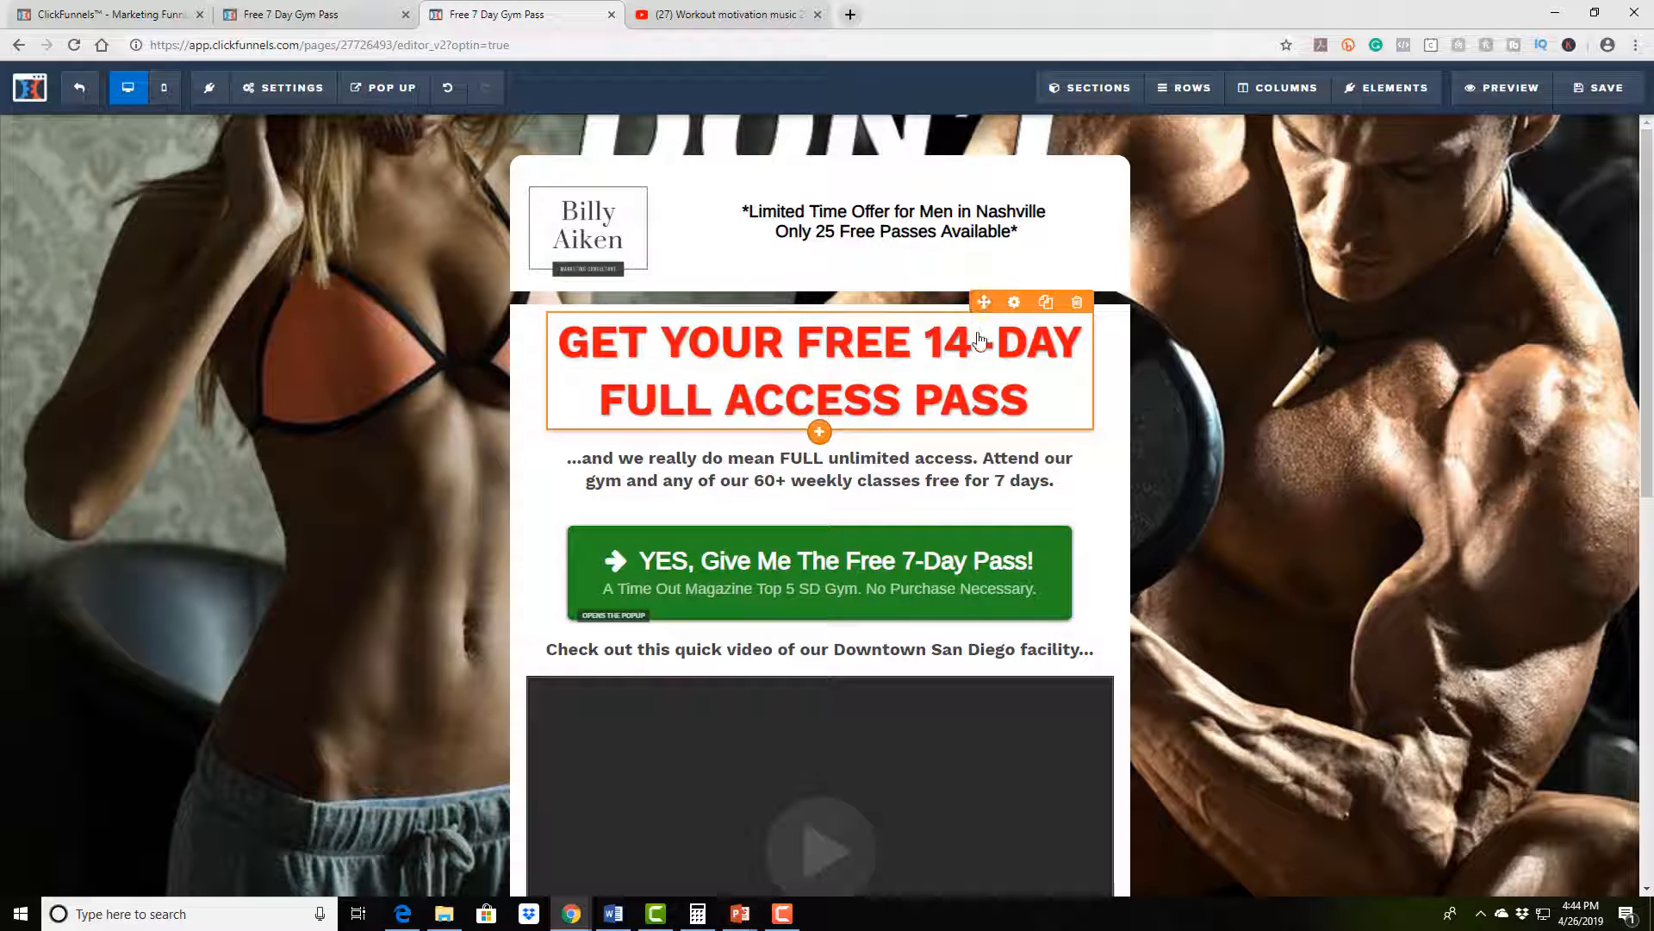
# Try moving the main headline below the sub-headline and restore the original order
pyautogui.moveTo(977, 385); pyautogui.dragTo(971, 498)
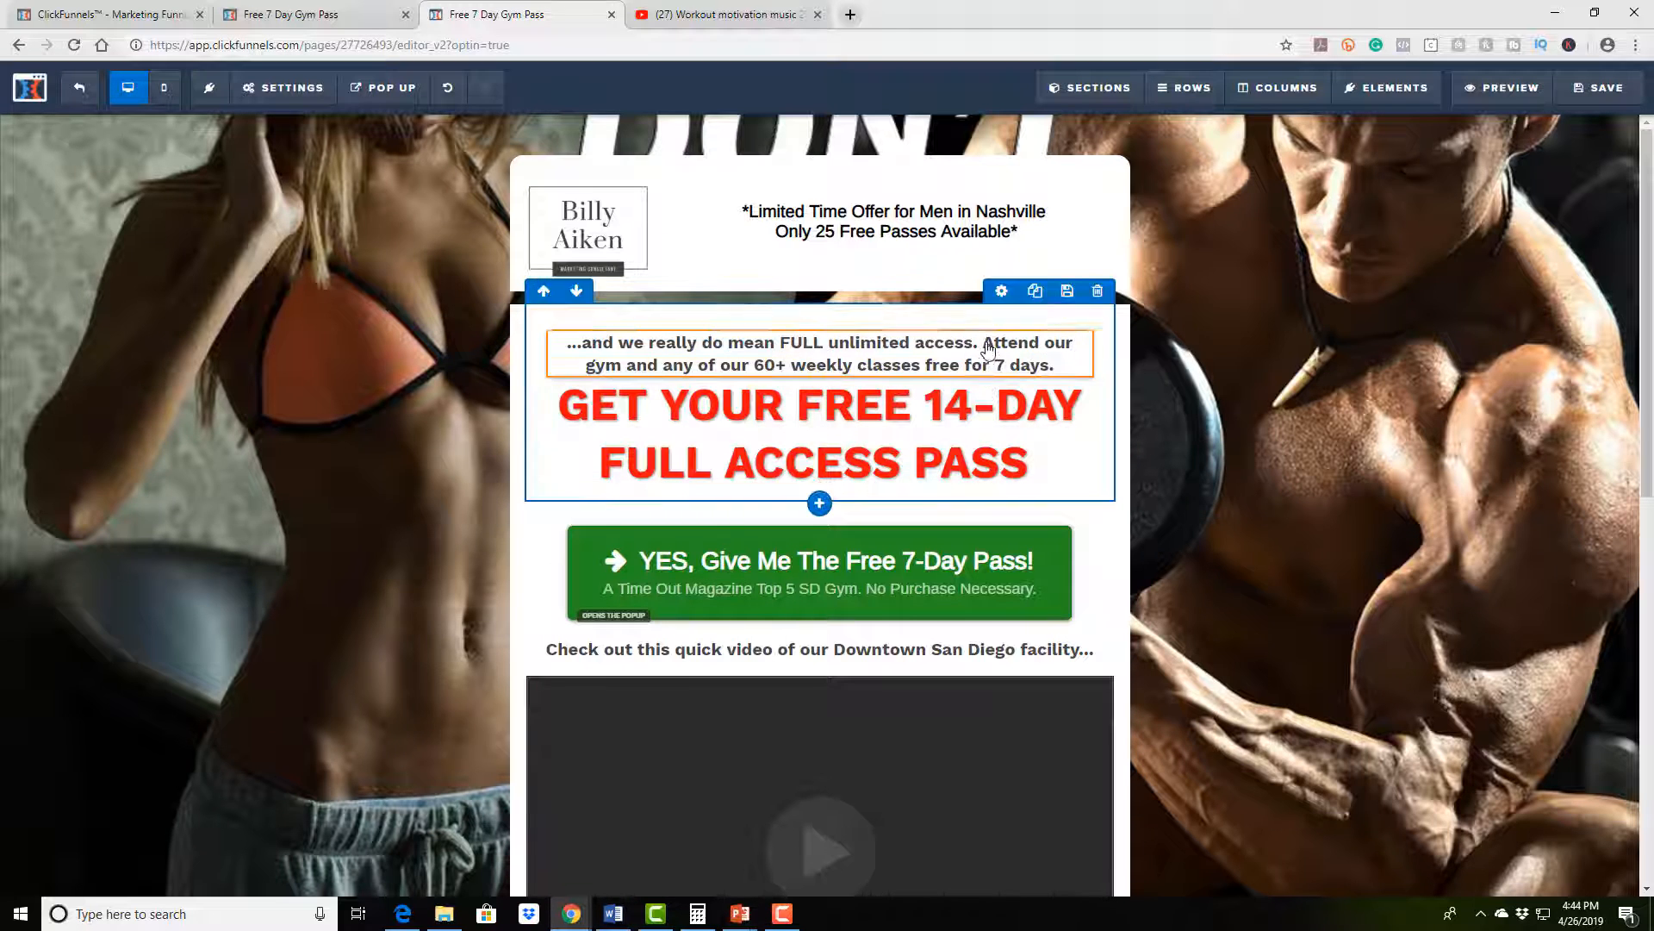
pyautogui.moveTo(988, 348); pyautogui.dragTo(1320, 458)
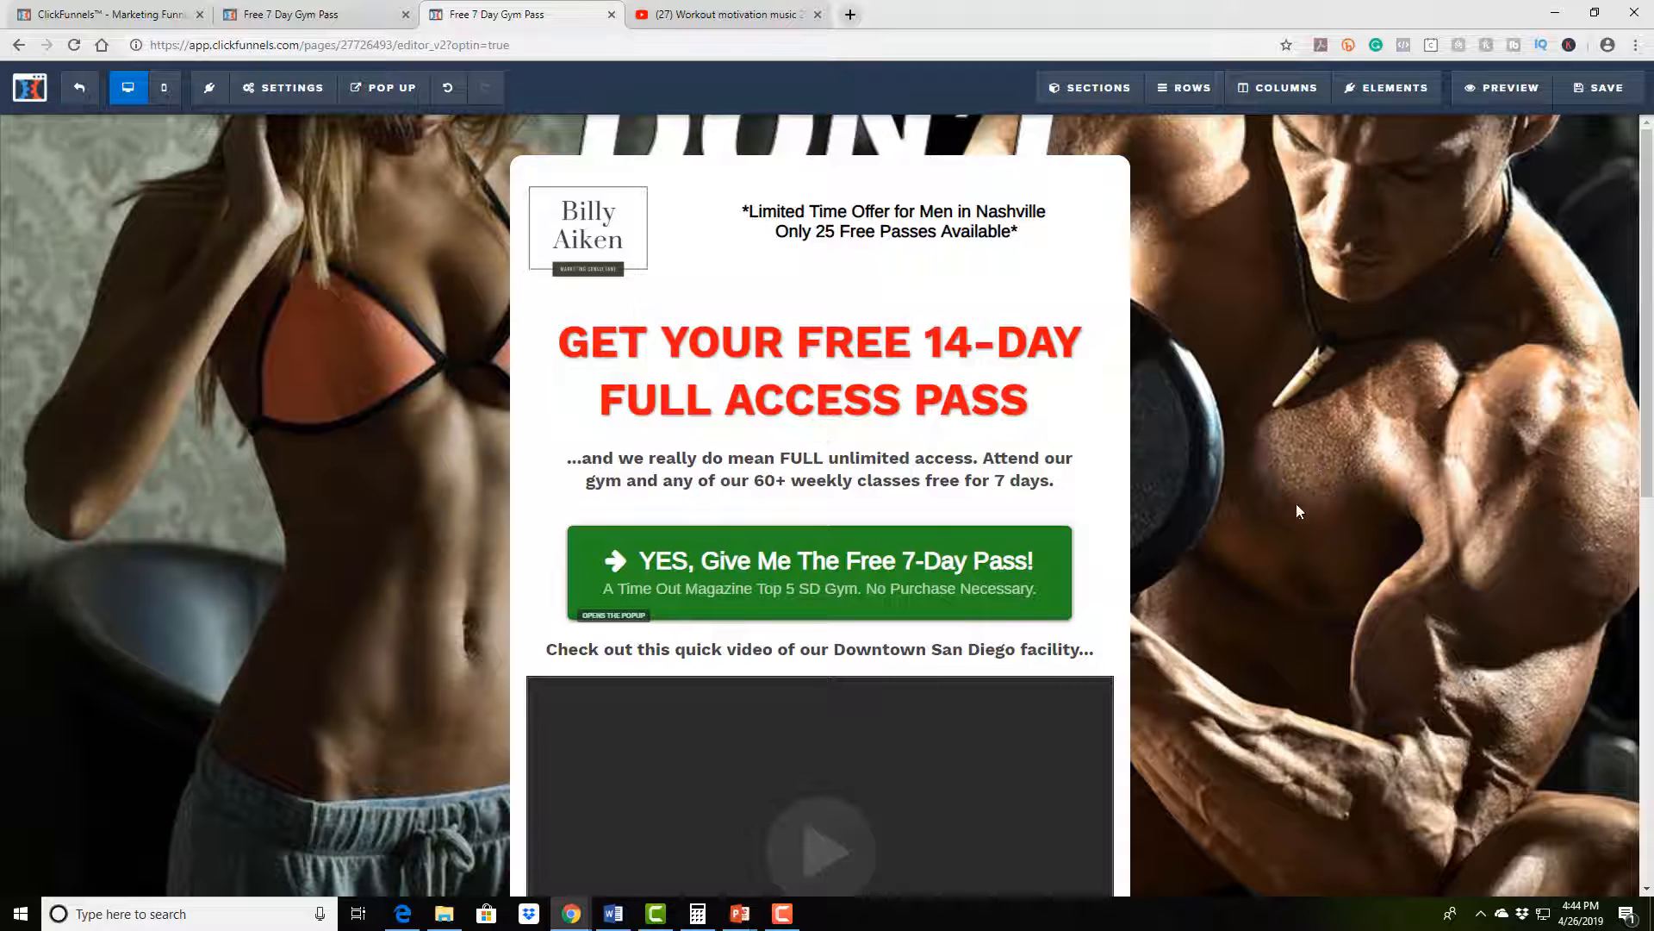
# Change the opt-in button text to "YES, Give Me The Free 14-Day Pass!" and clear its sub text
pyautogui.scroll(-3, 904, 362)
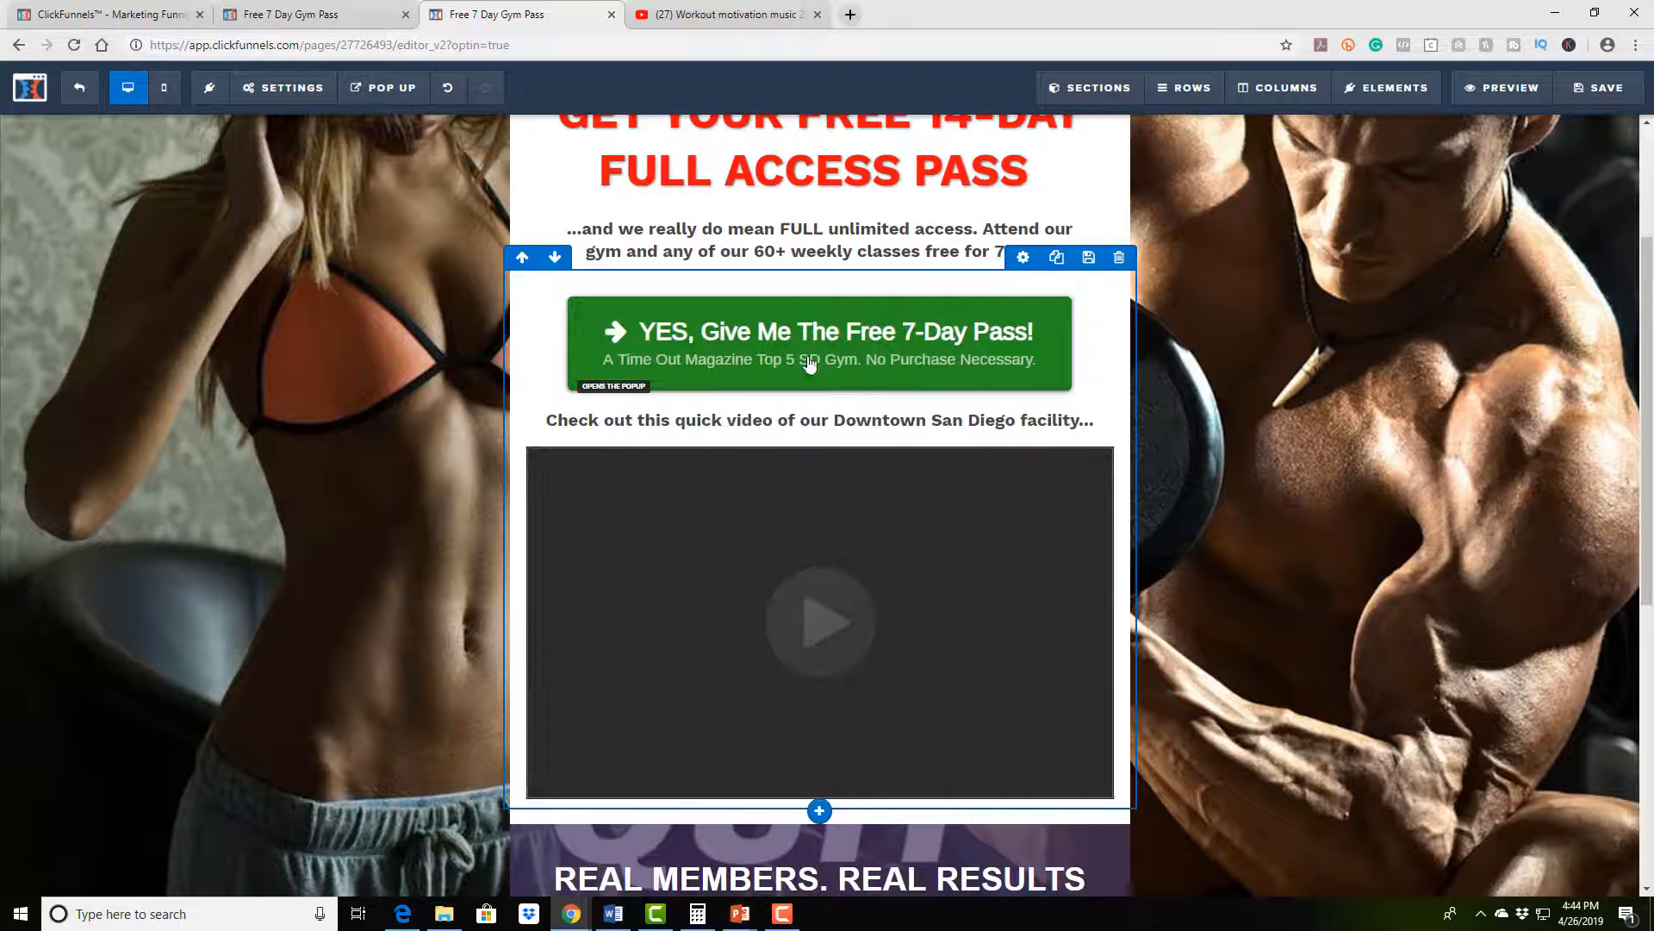
pyautogui.click(910, 348)
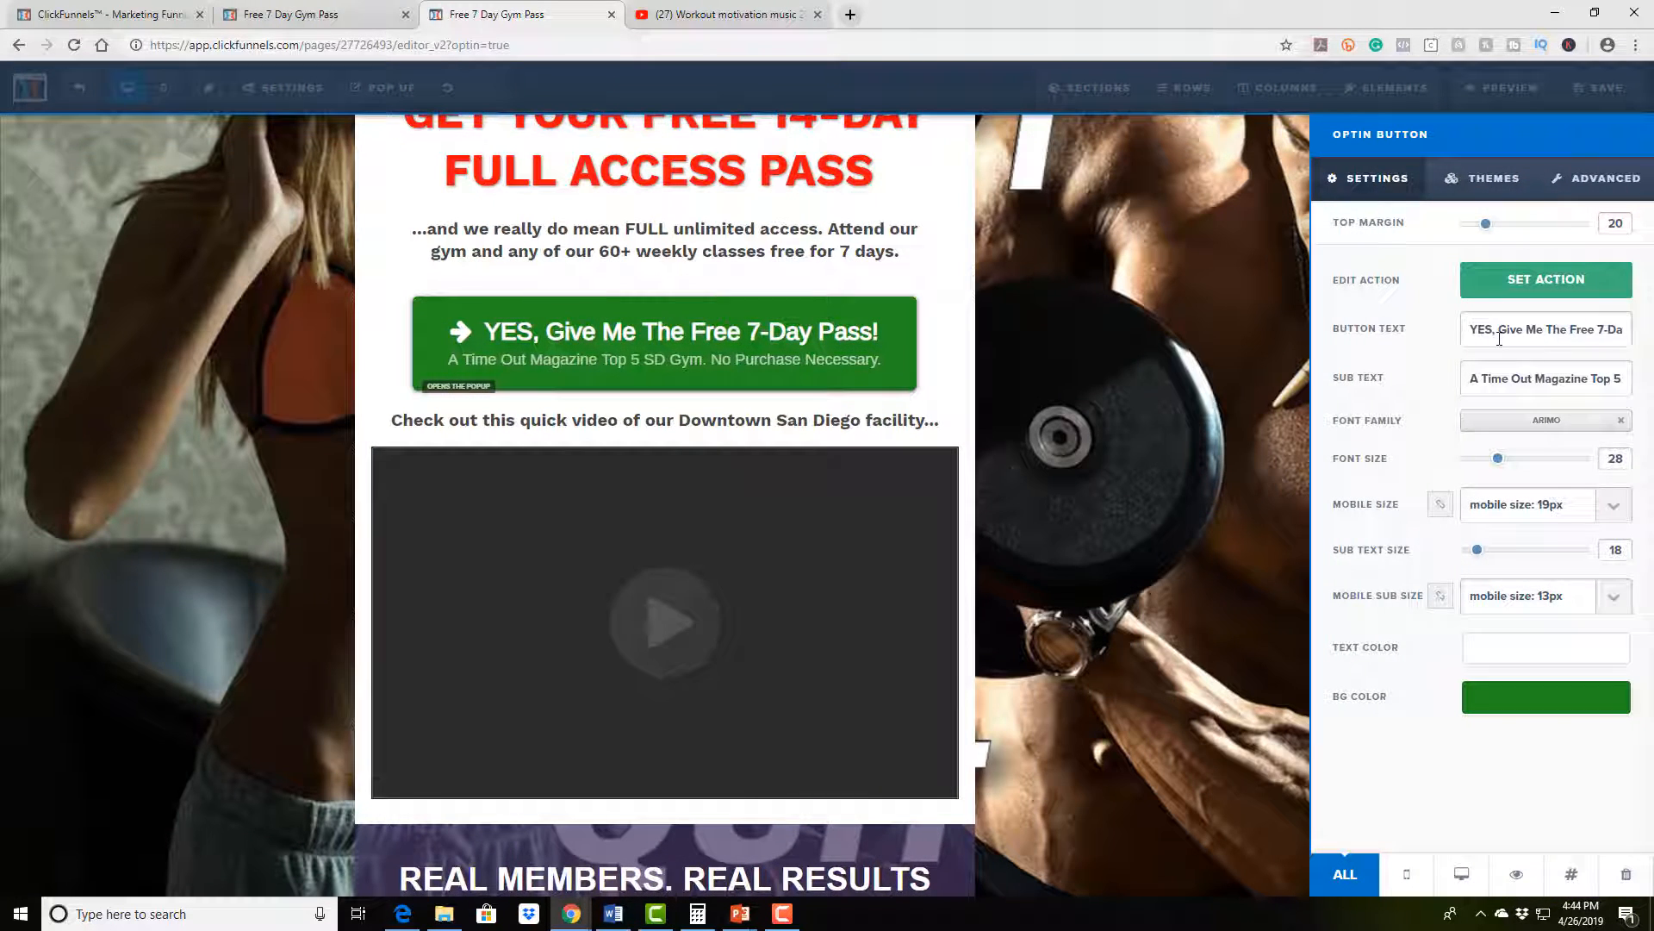
pyautogui.moveTo(1516, 333); pyautogui.dragTo(1604, 334)
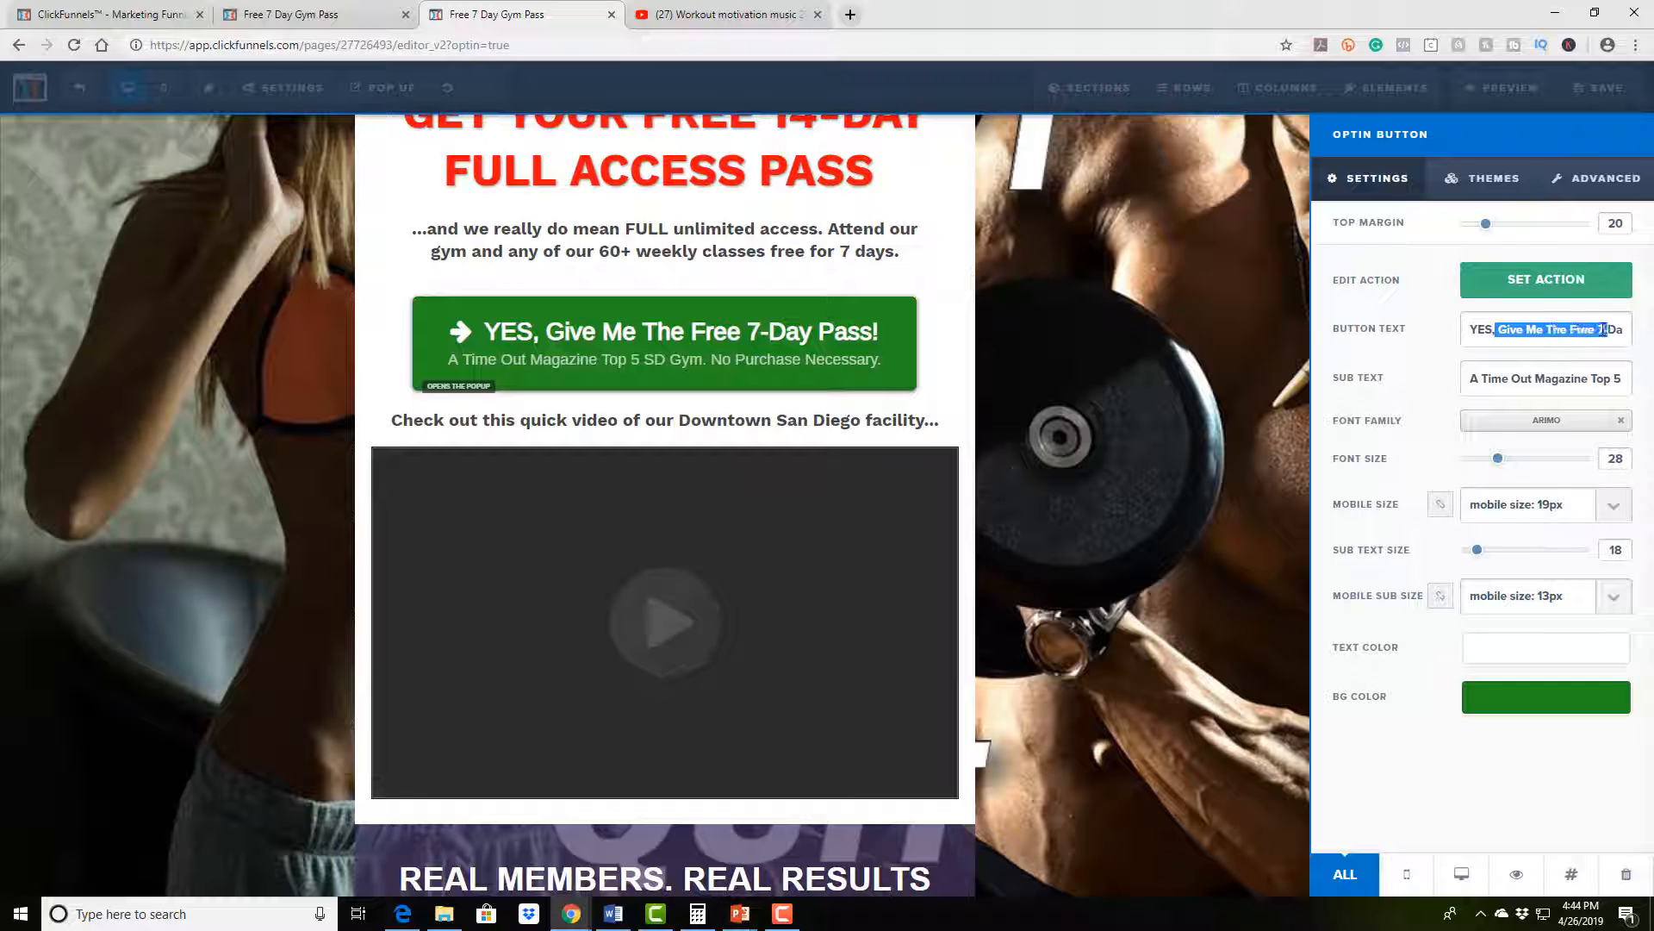
pyautogui.click(1592, 381)
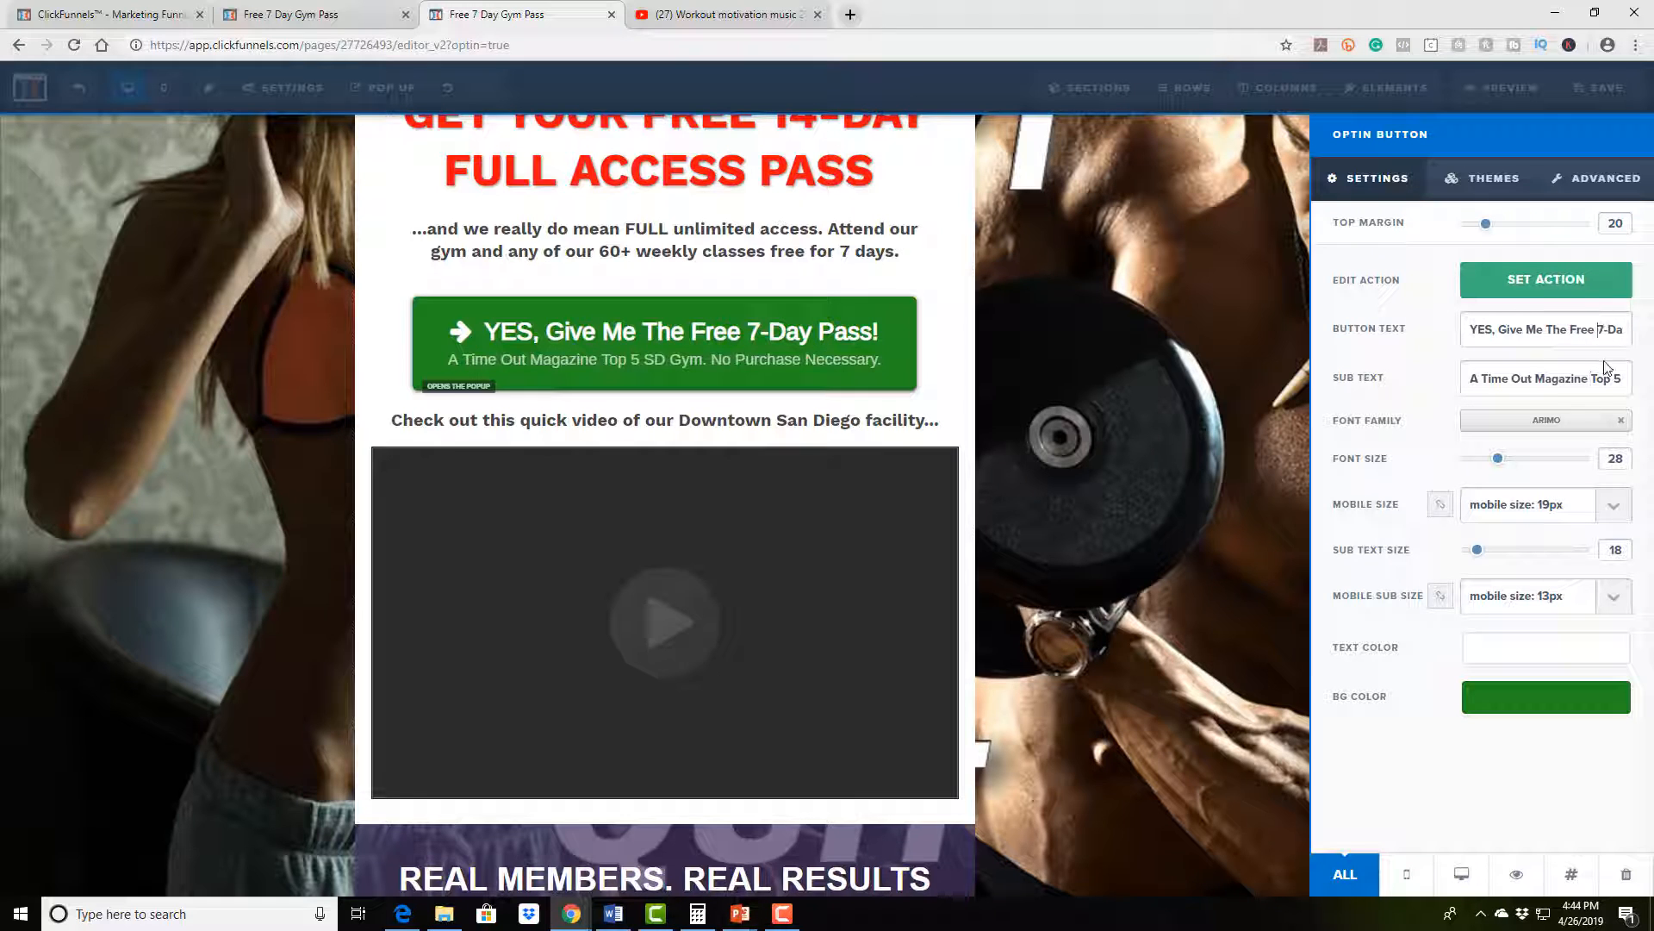
pyautogui.write('14')
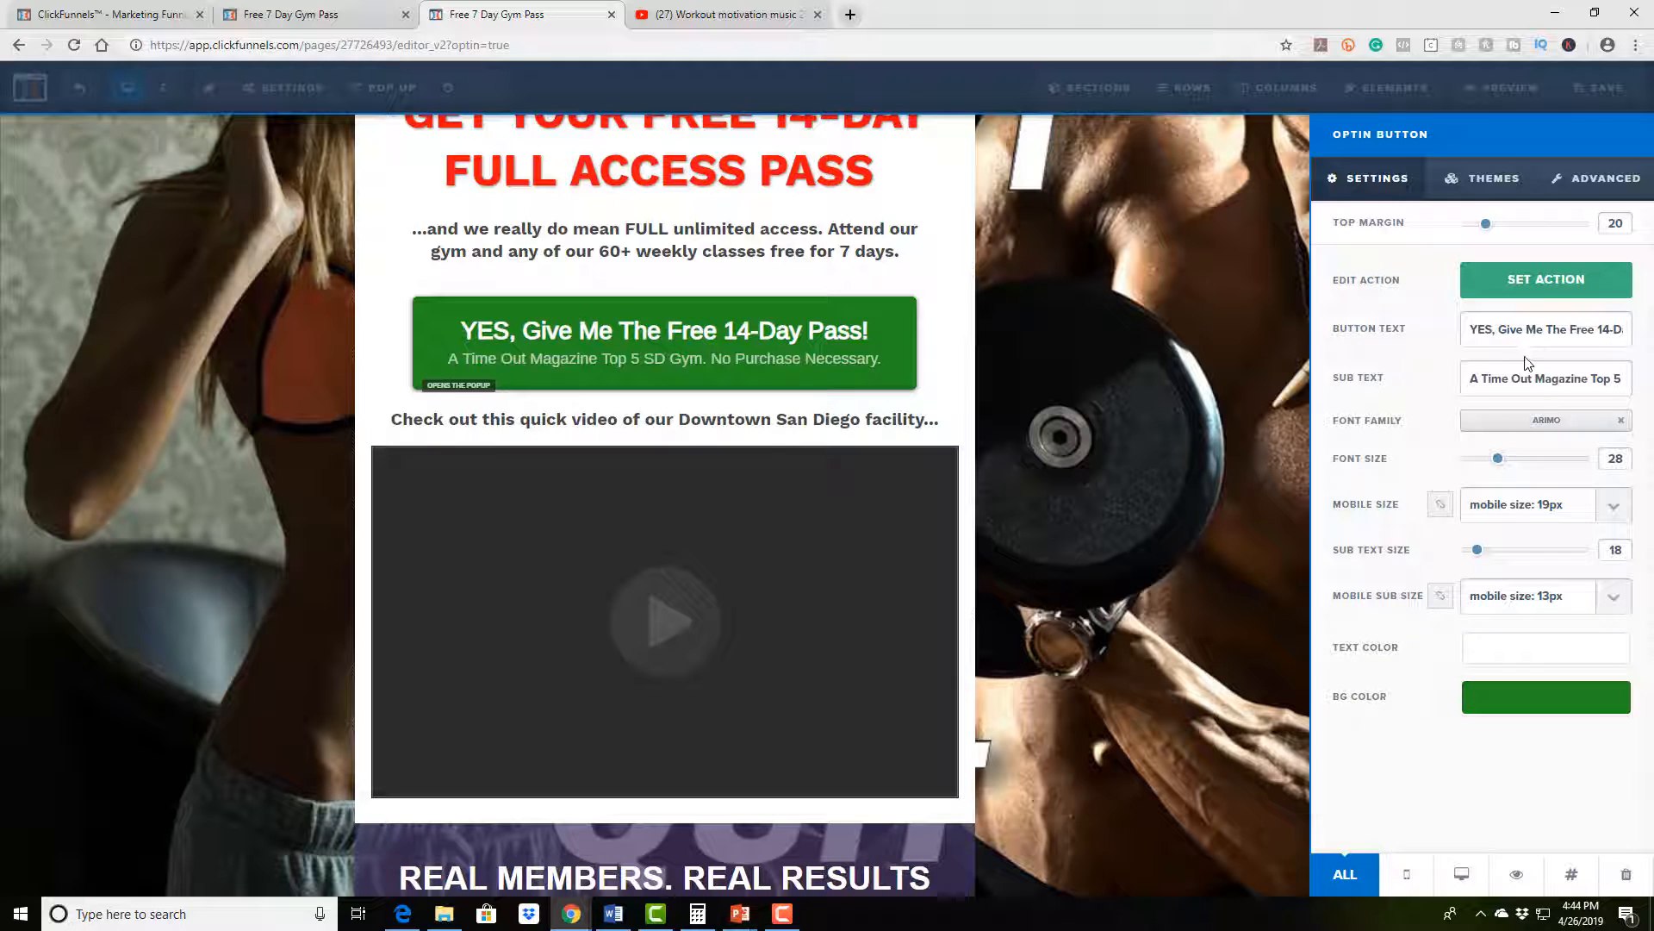
pyautogui.tripleClick(1538, 376)
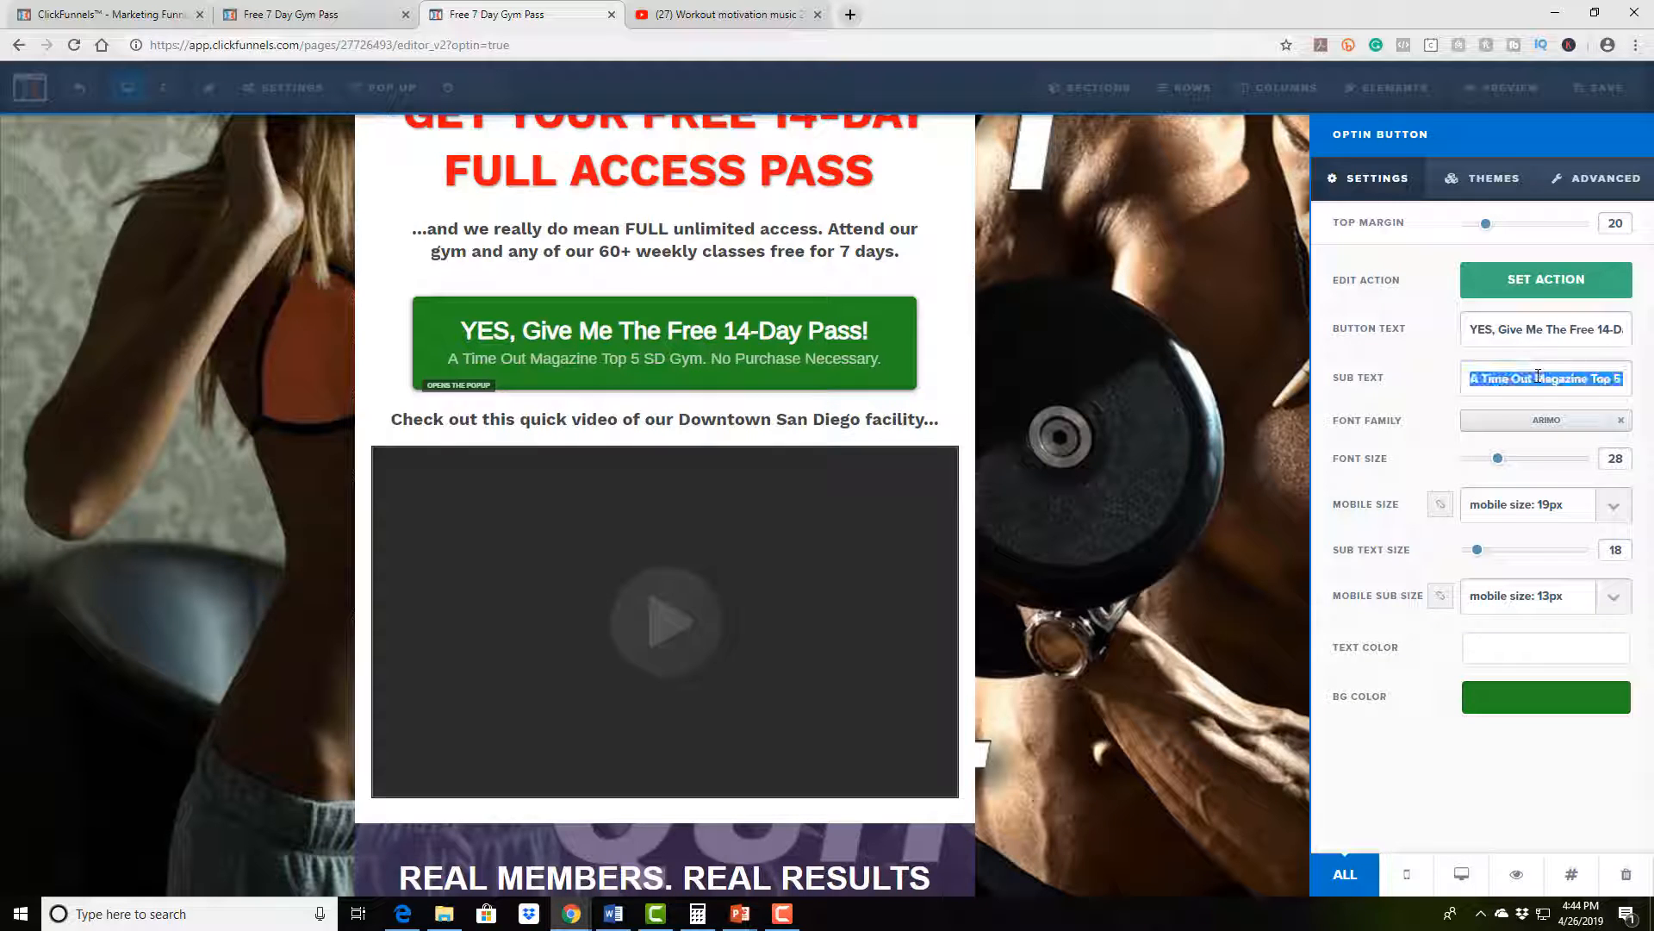
pyautogui.press('BackSpace')
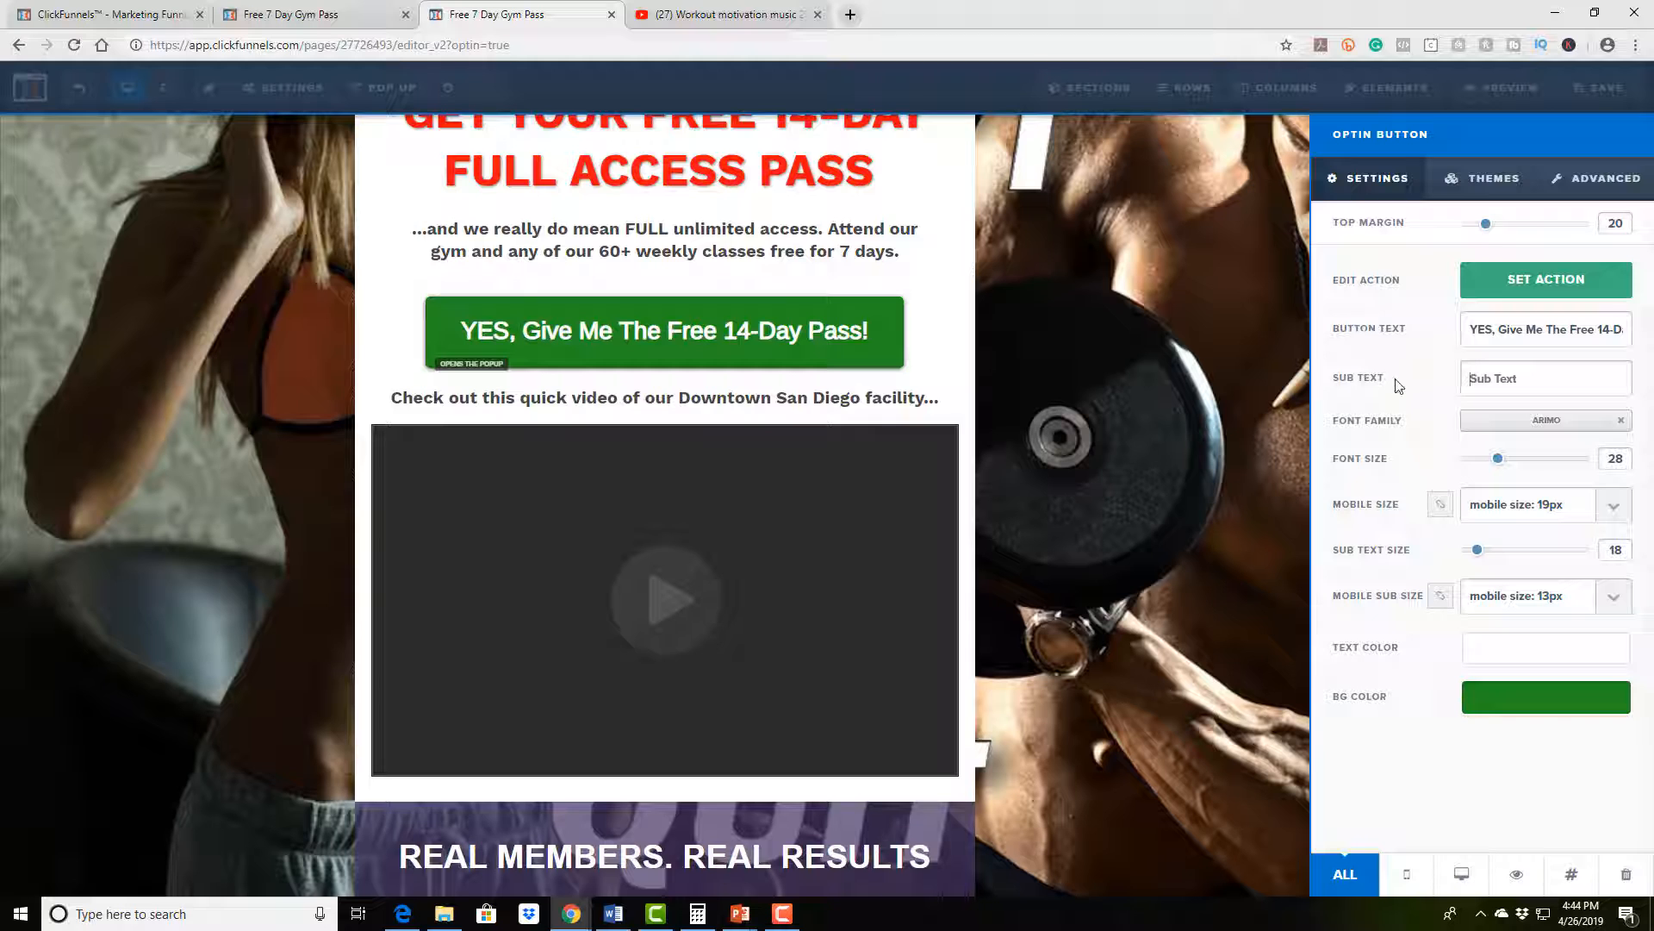
# Review the actions available for the opt-in button and close its settings without changing the action
pyautogui.click(1540, 291)
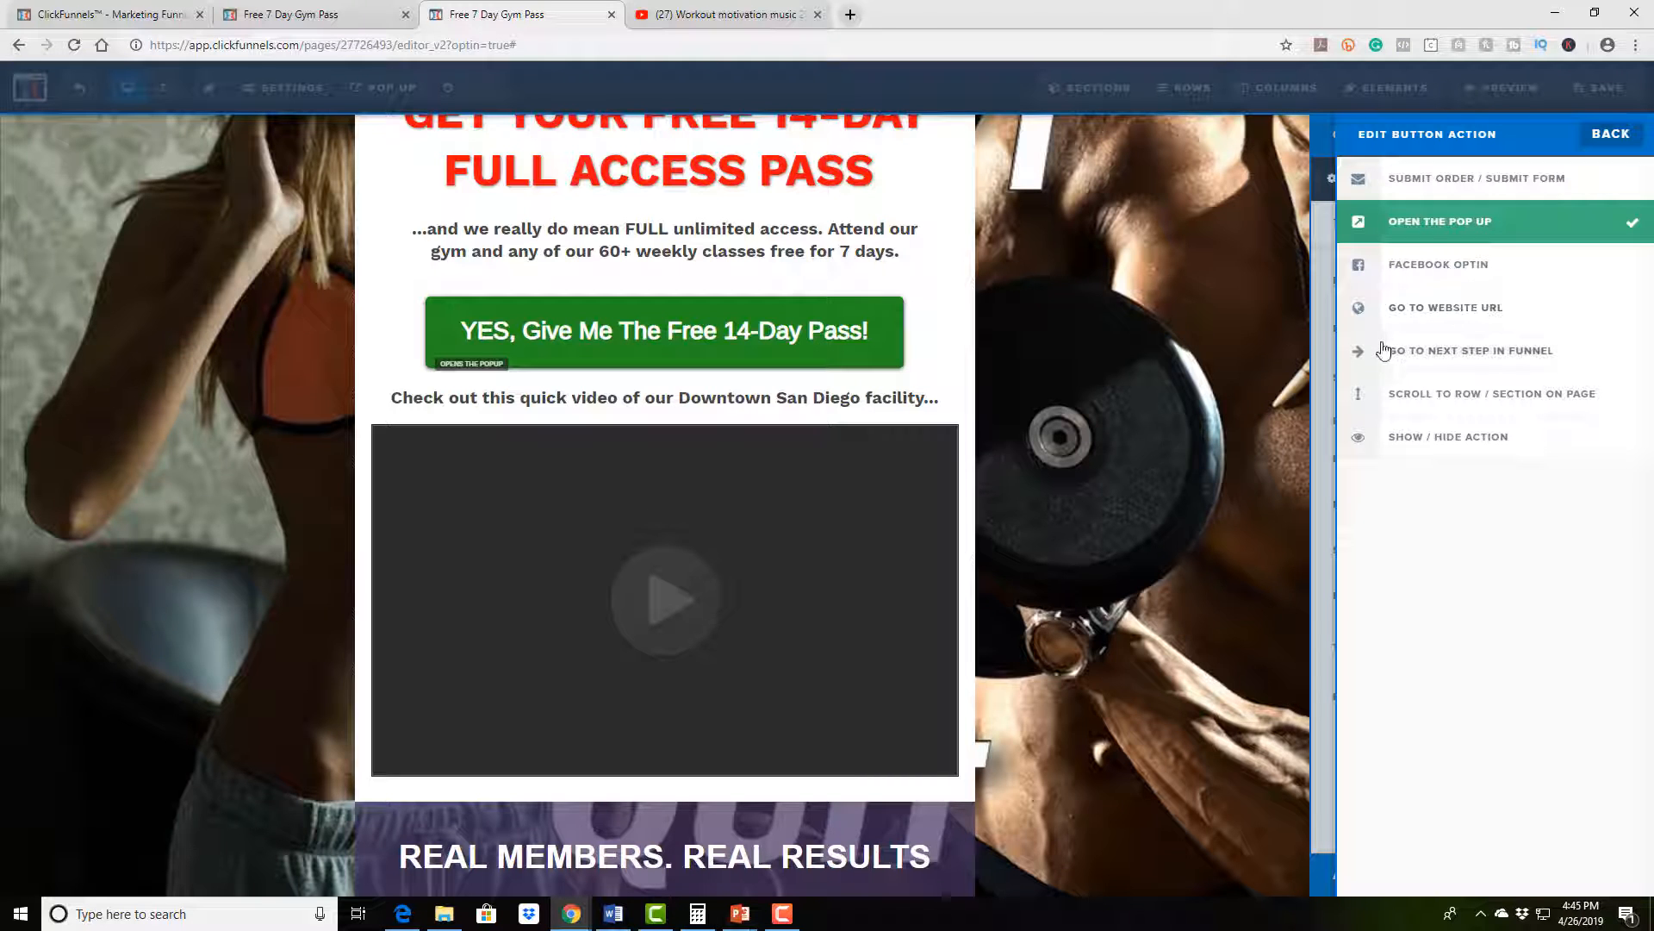
pyautogui.click(1145, 345)
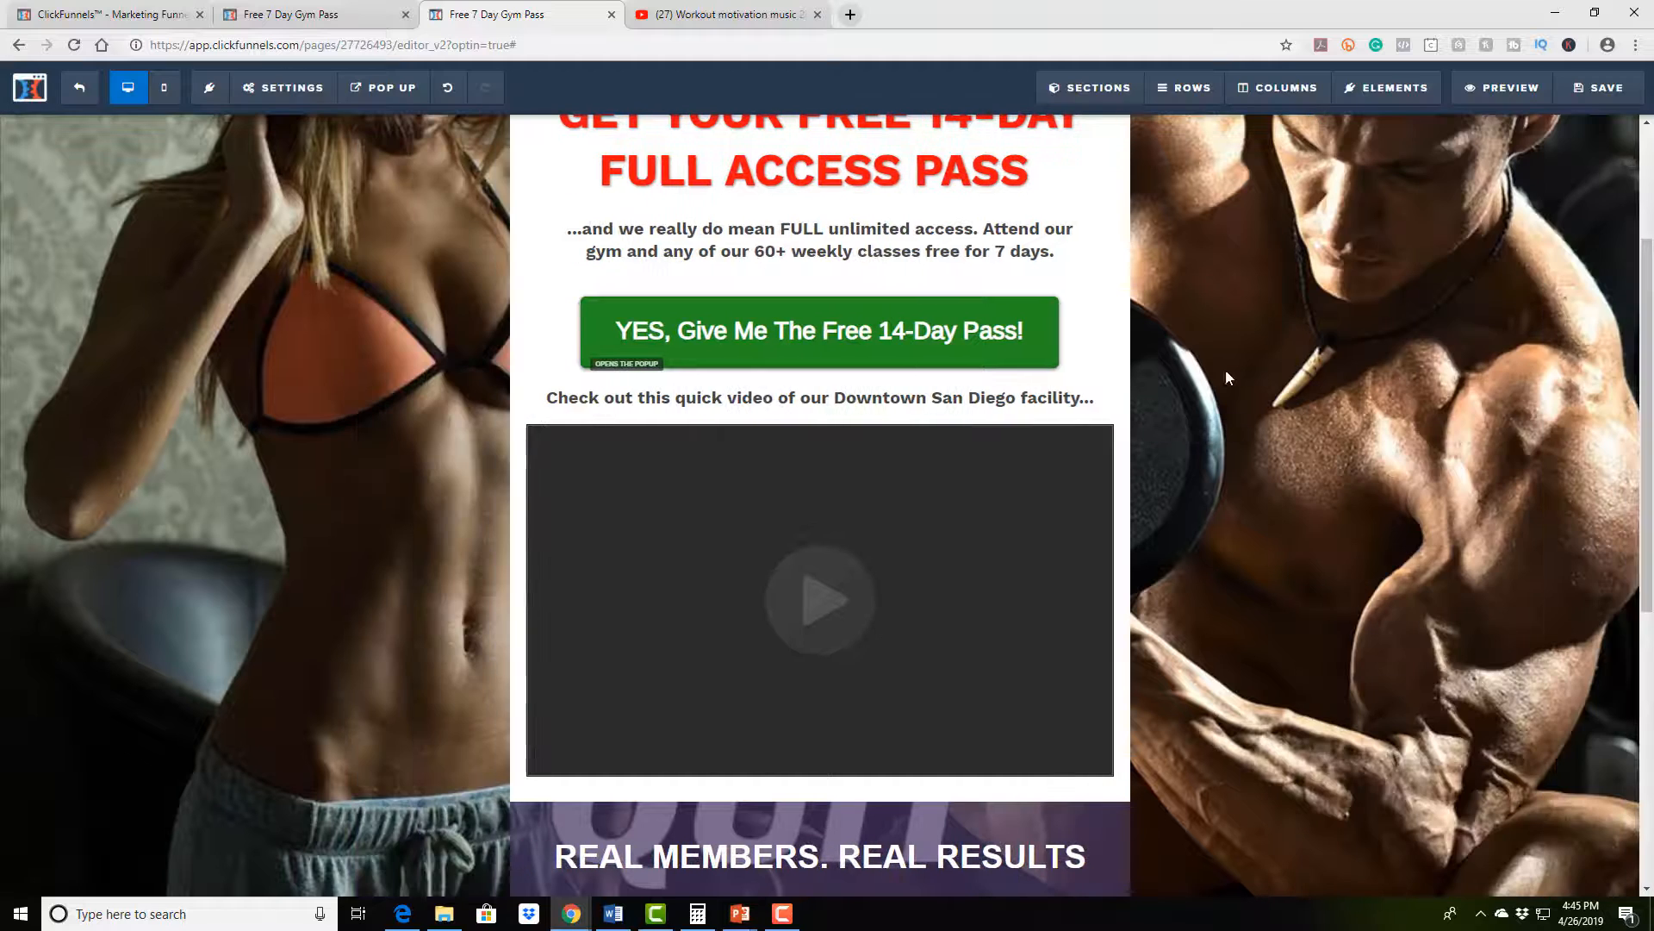
# Set the opt-in button's background color to bright blue #0000ee and close its settings
pyautogui.click(916, 342)
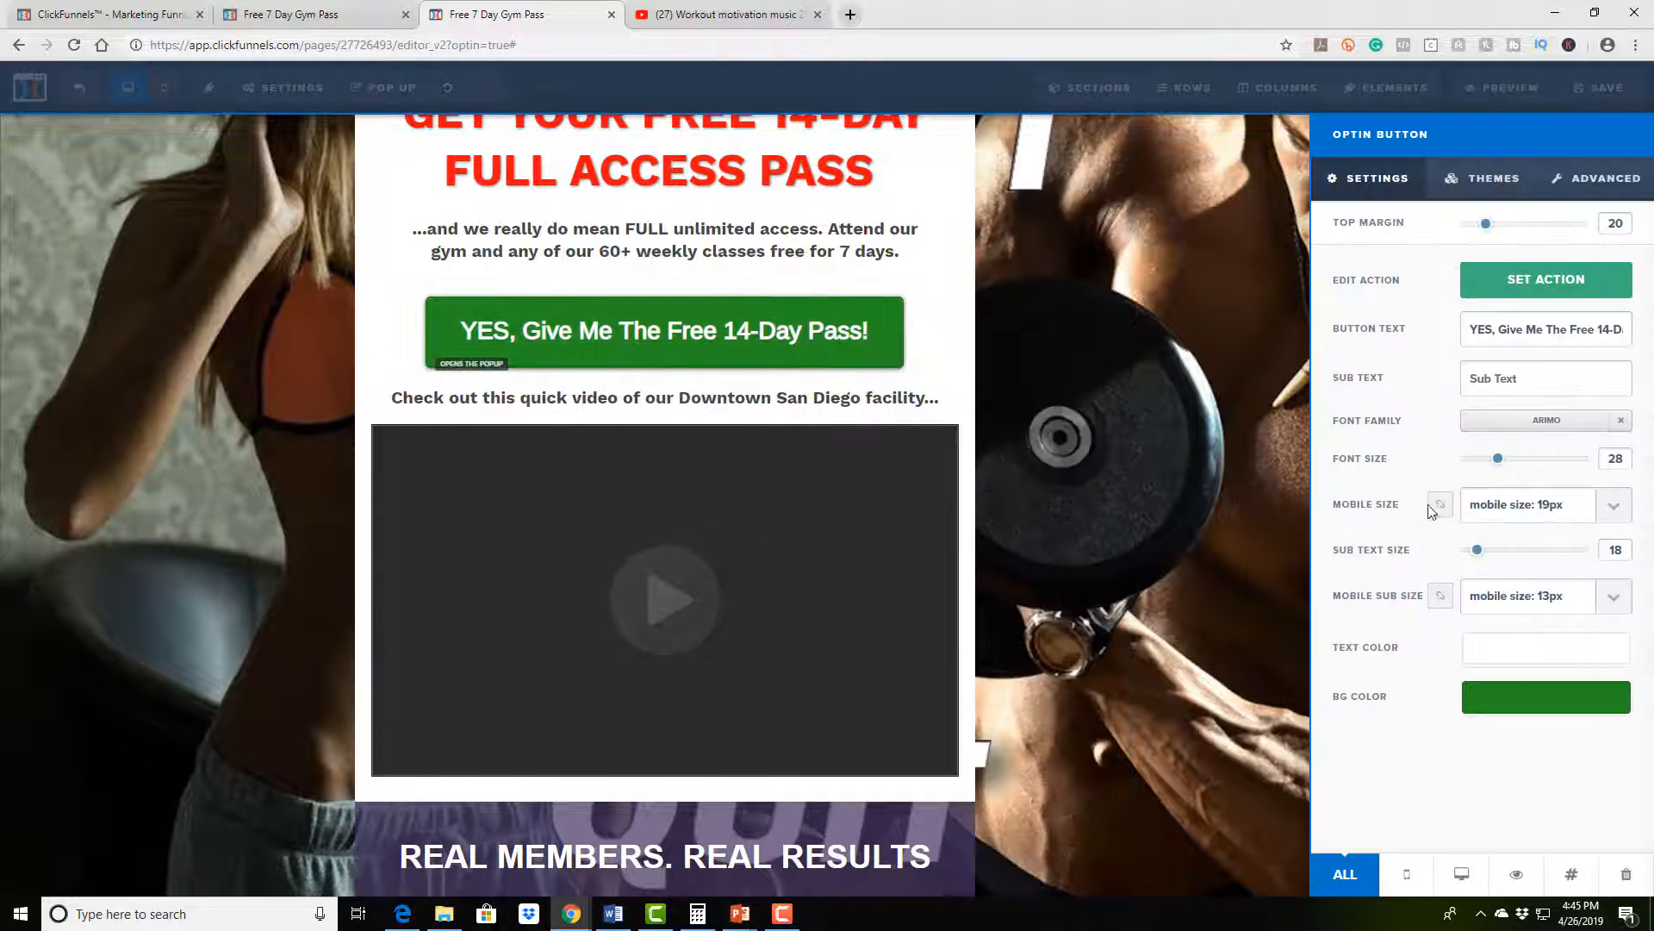
pyautogui.click(1528, 708)
pyautogui.click(1358, 534)
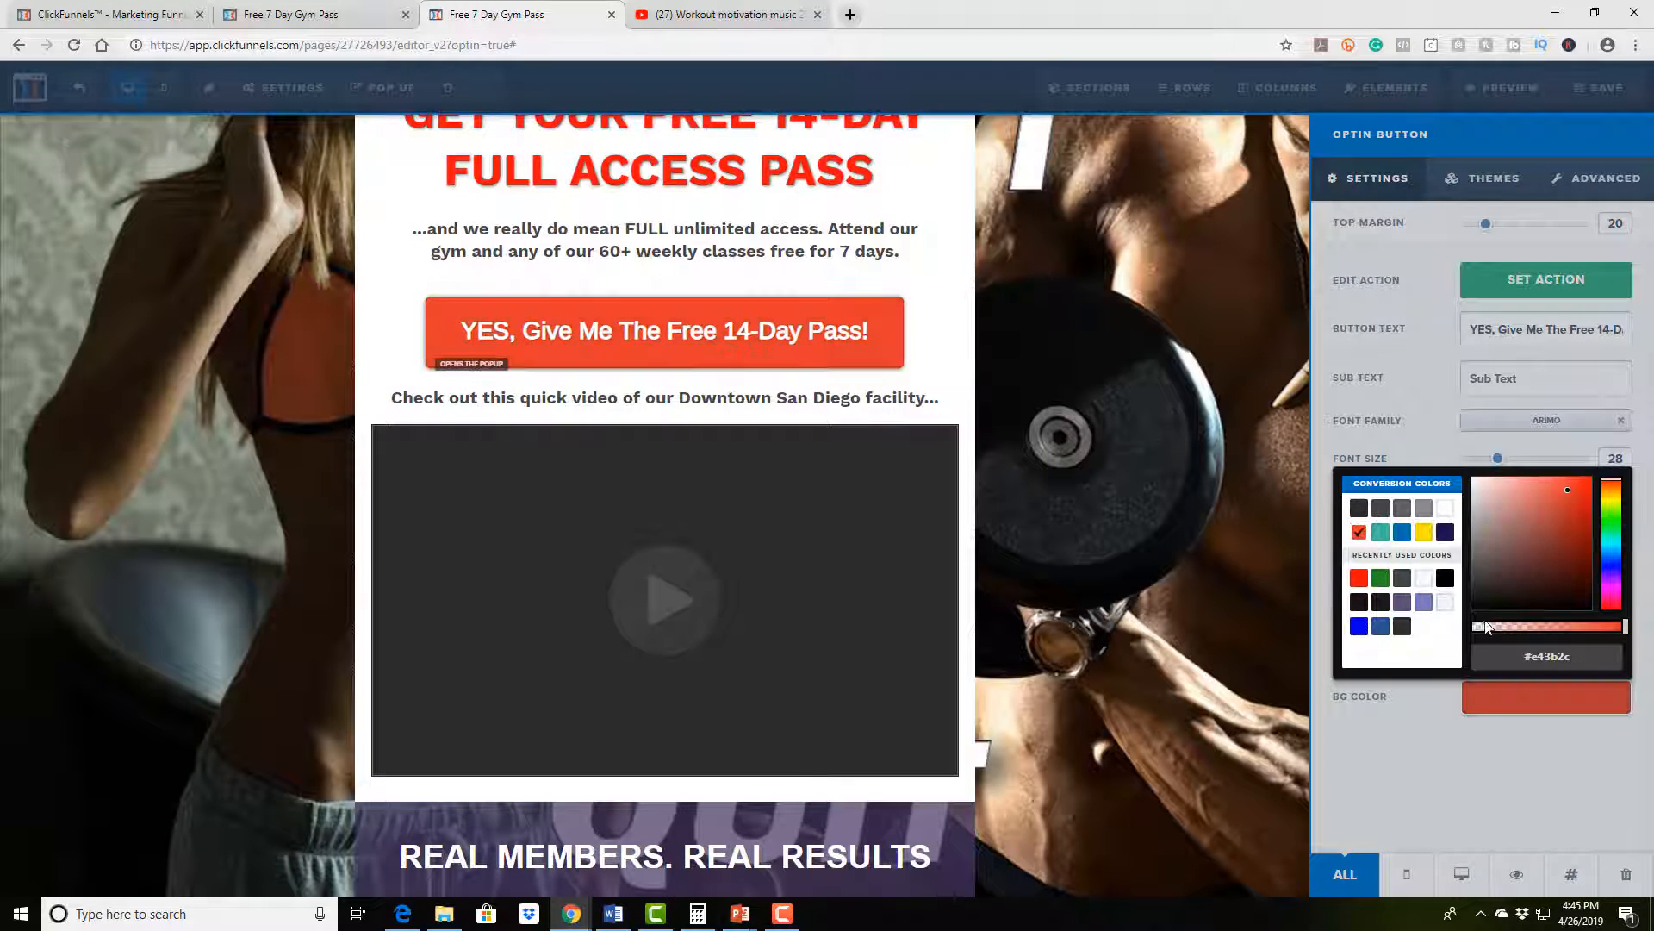
pyautogui.click(1359, 628)
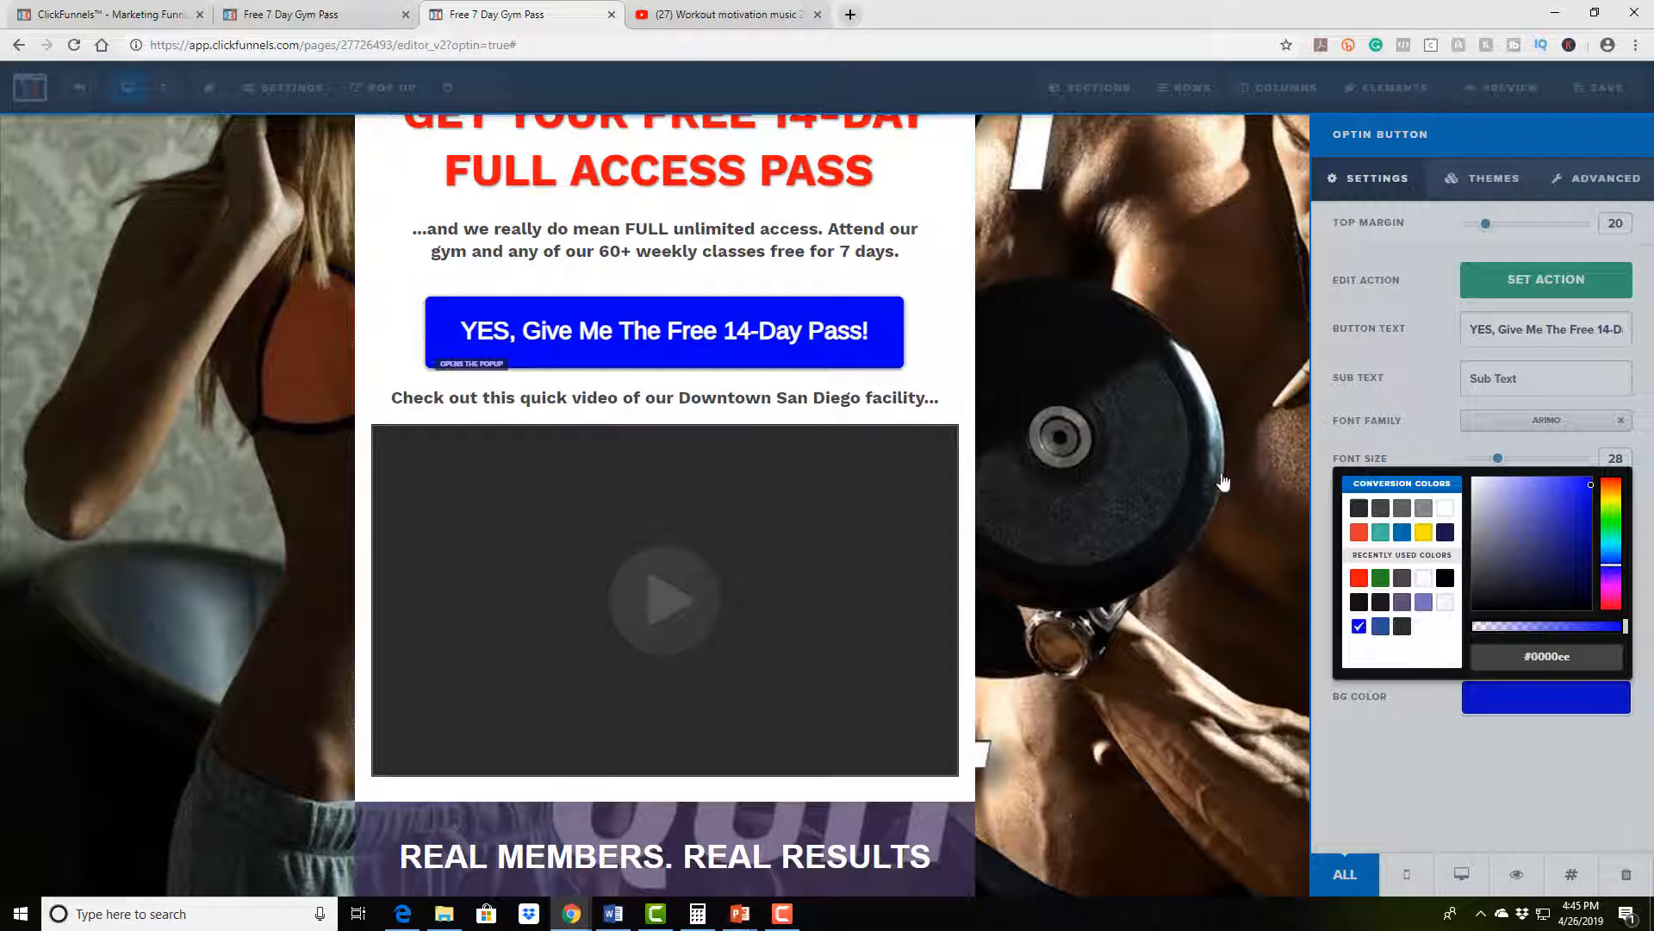
pyautogui.click(1347, 385)
pyautogui.click(1182, 390)
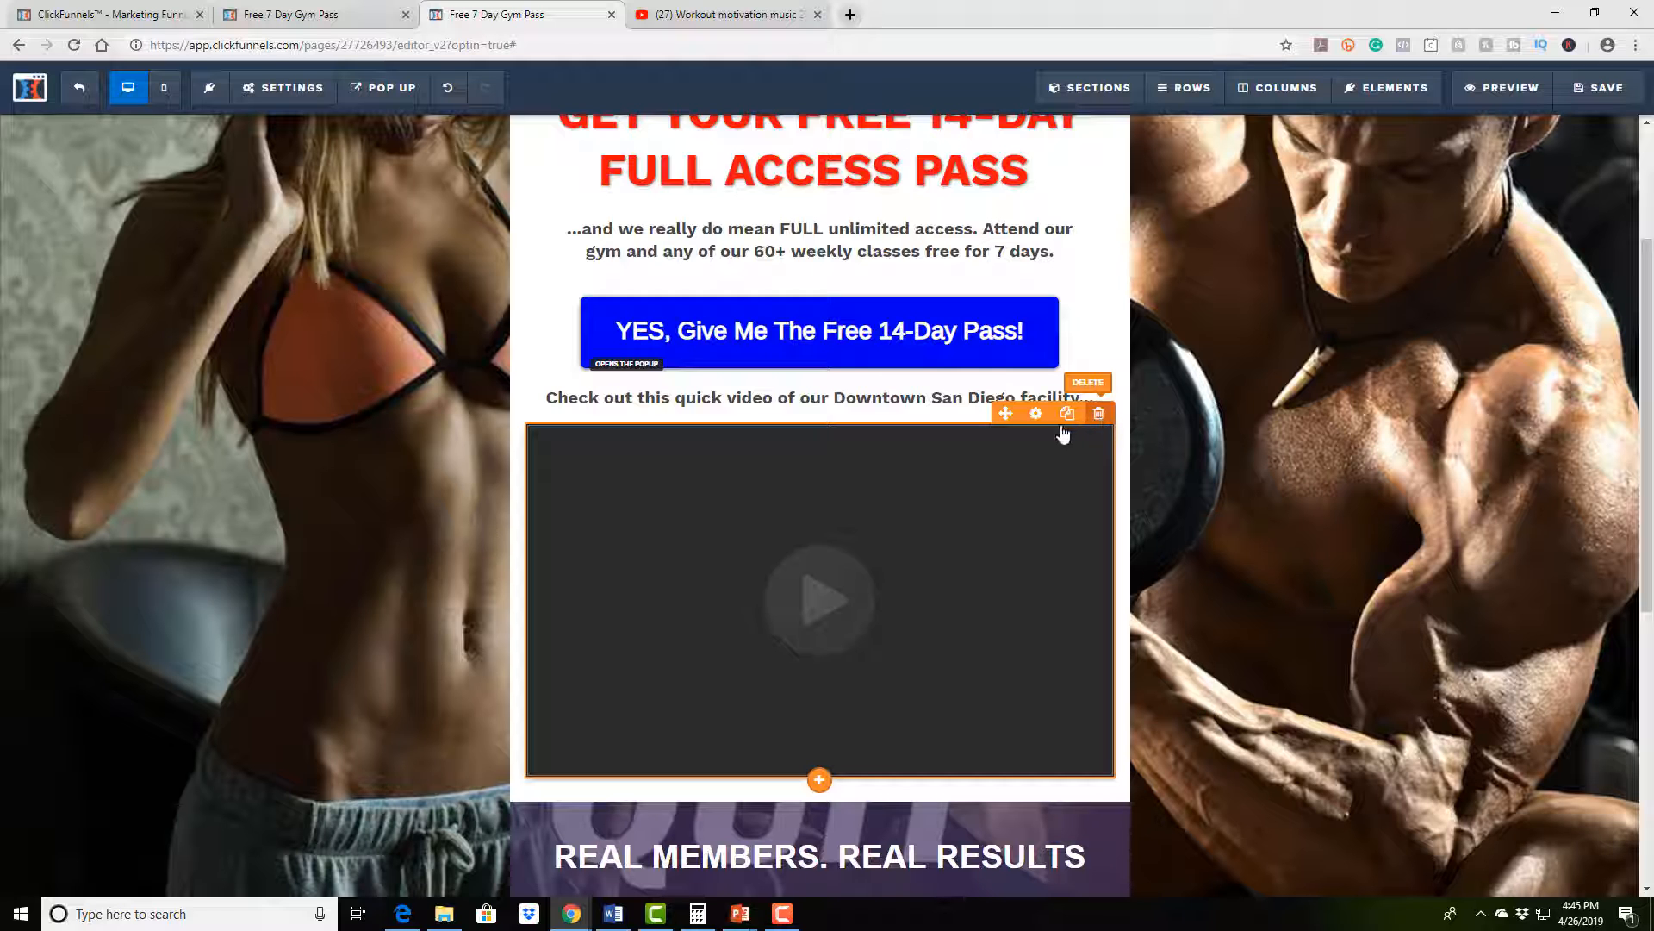
# Examine the video element's settings and its available video types, keeping YouTube selected
pyautogui.click(1037, 413)
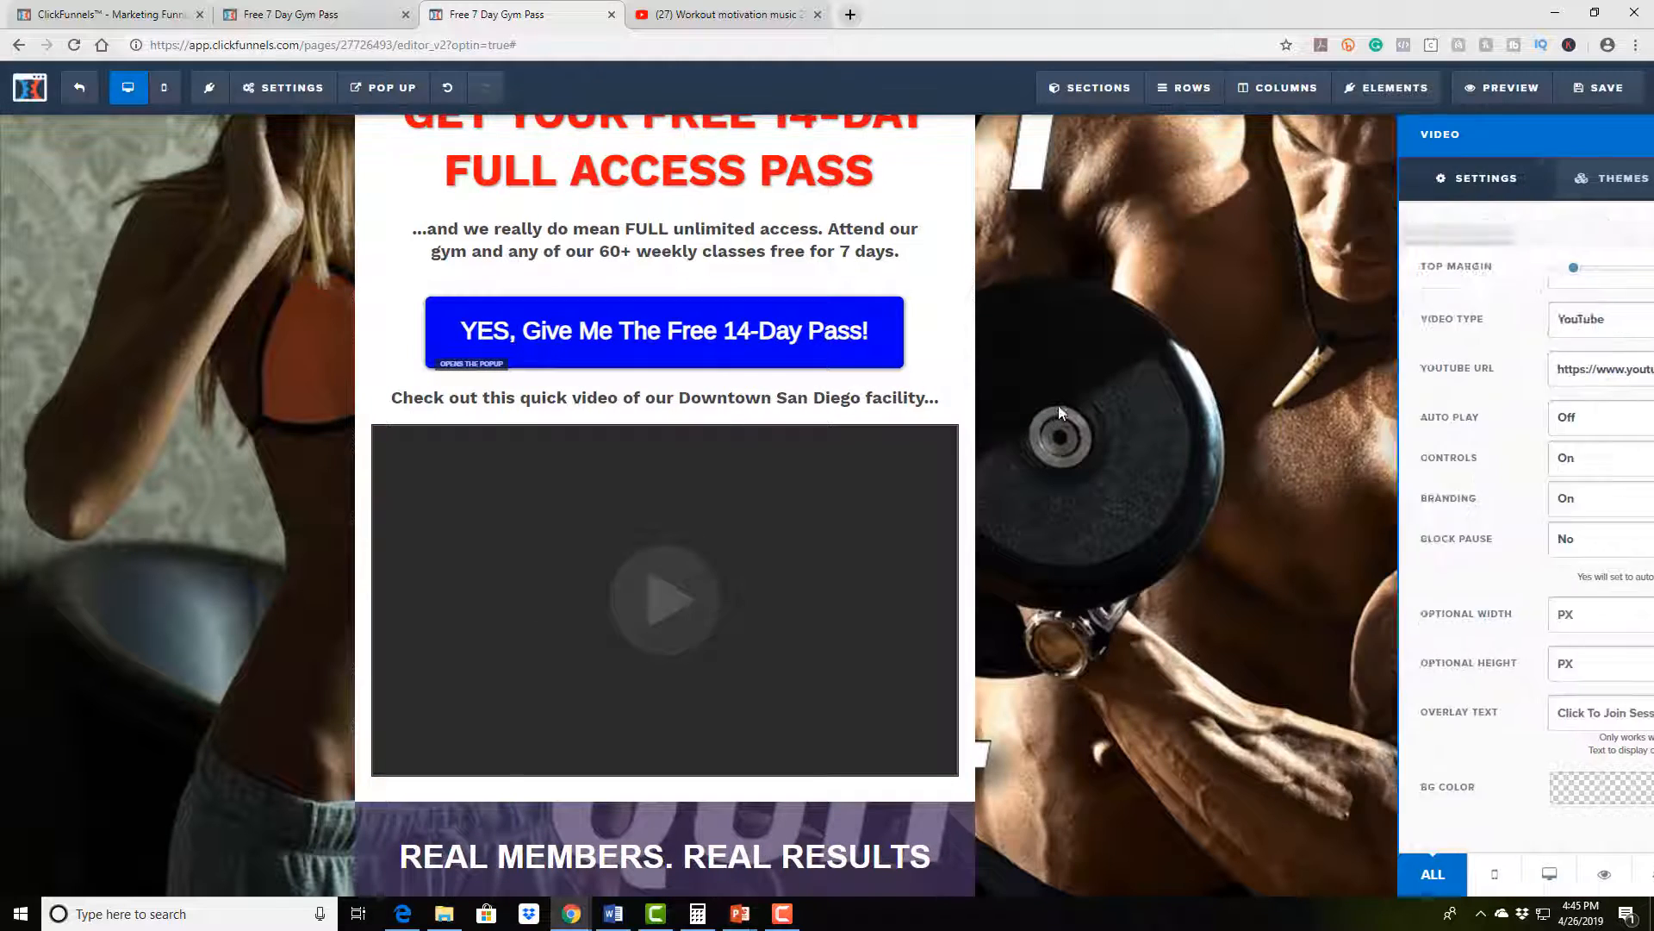
pyautogui.click(798, 573)
pyautogui.click(871, 570)
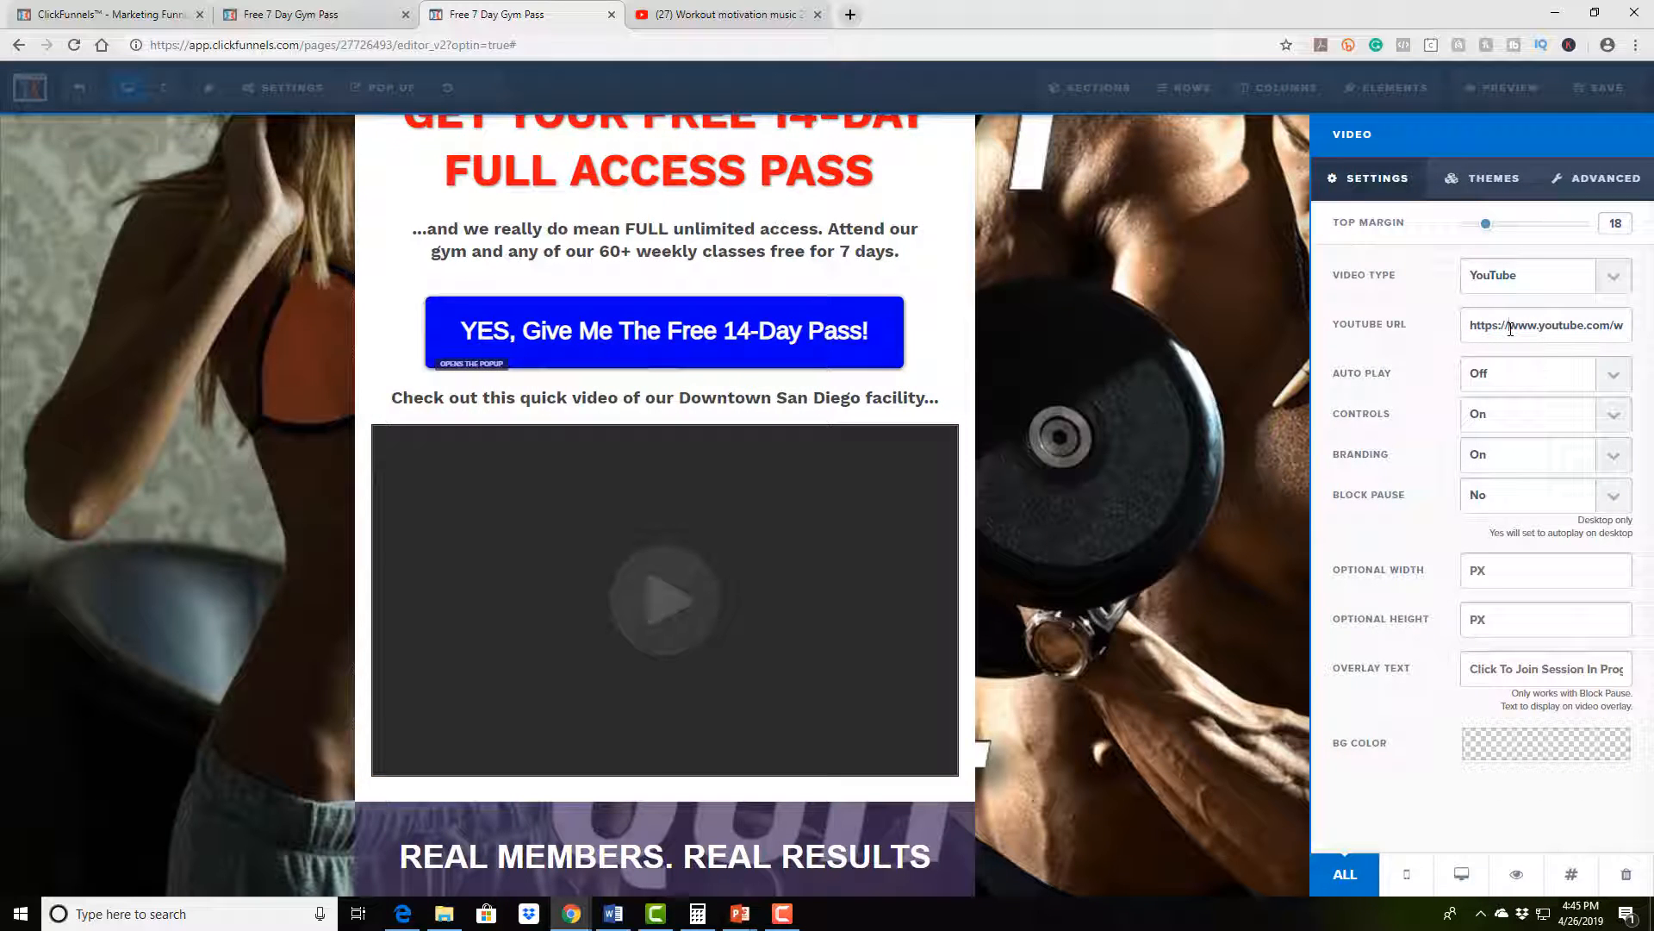
pyautogui.click(1609, 276)
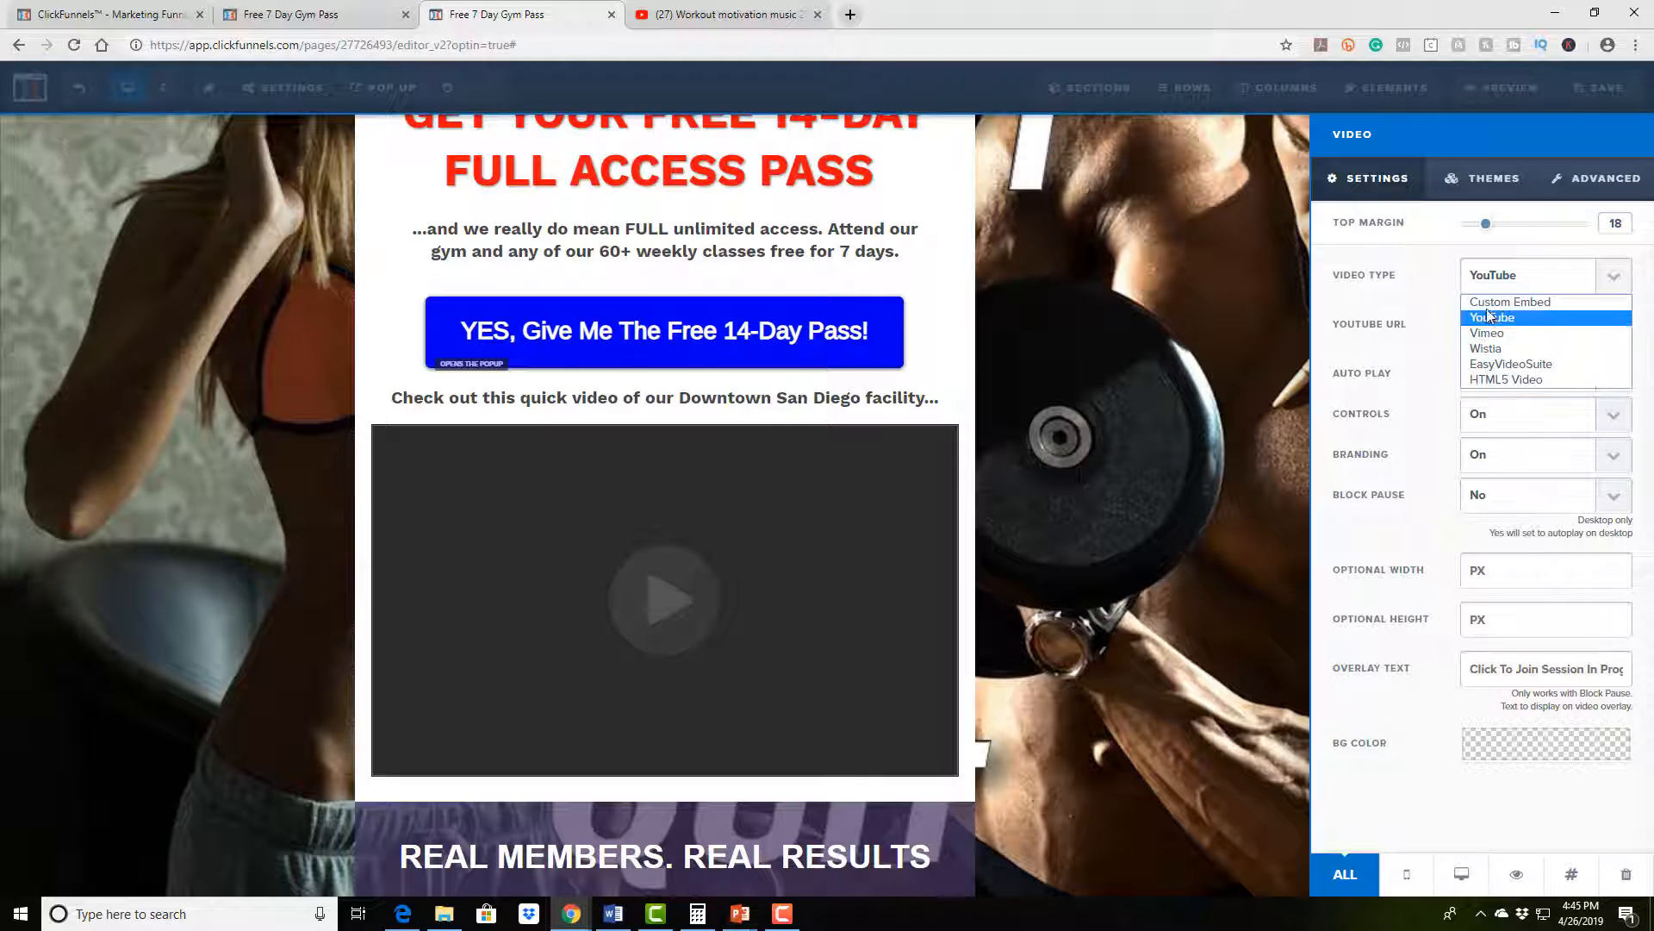
pyautogui.click(1361, 423)
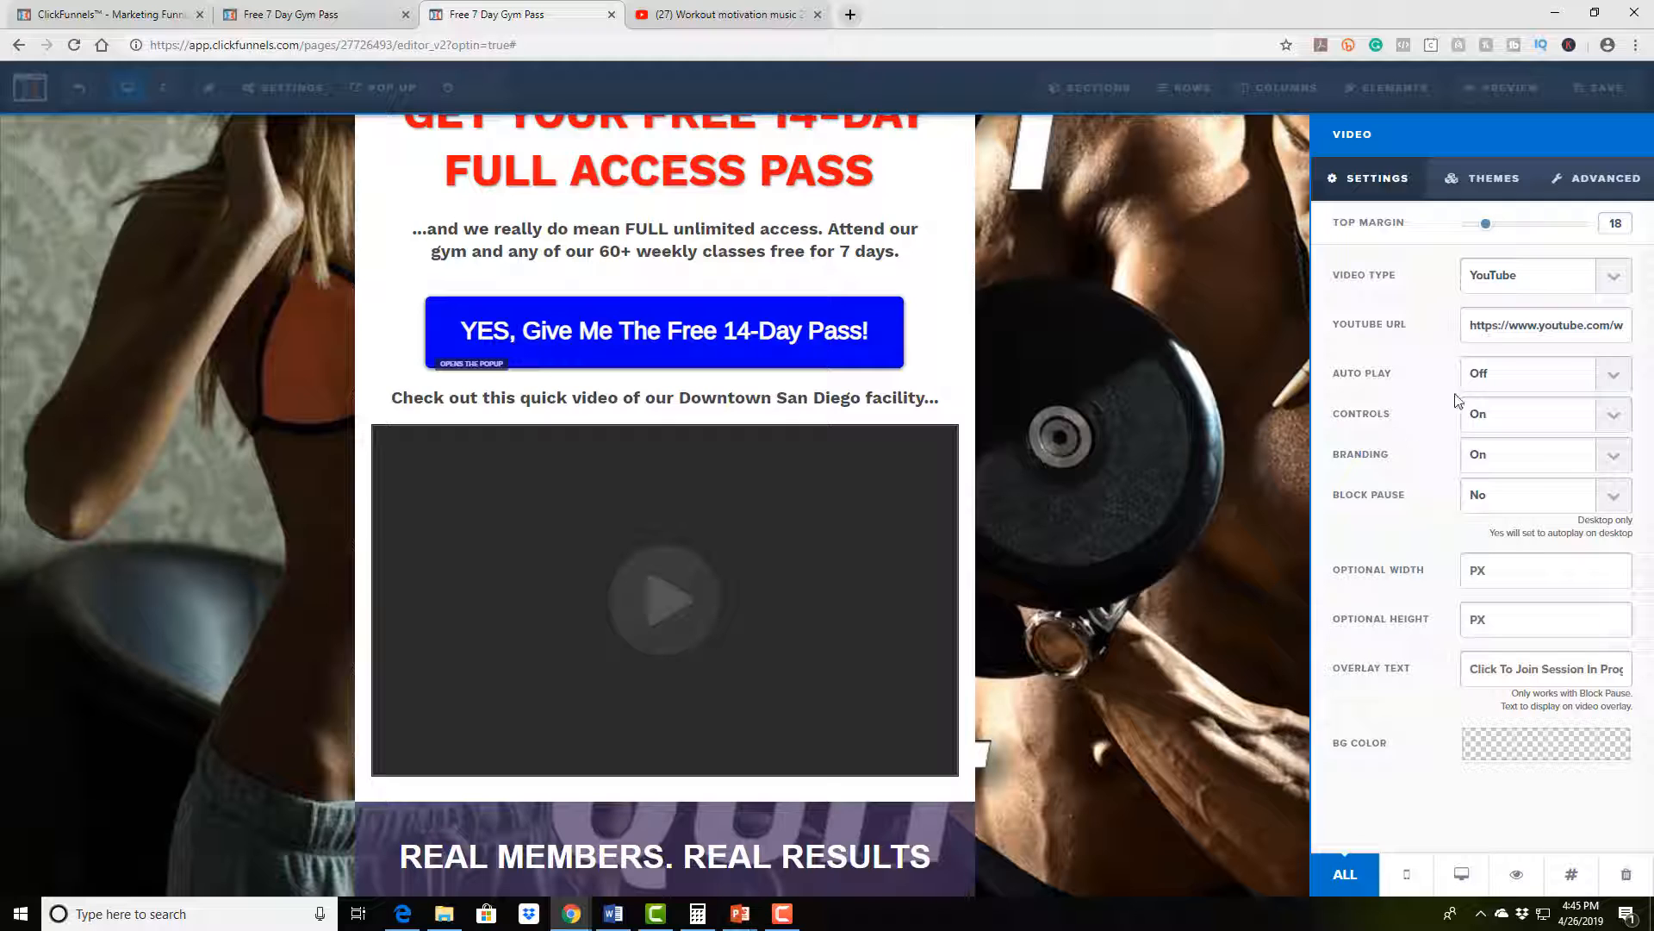
pyautogui.click(1249, 465)
# Examine the image settings of the first testimonial's photo and close them
pyautogui.scroll(-6, 1356, 517)
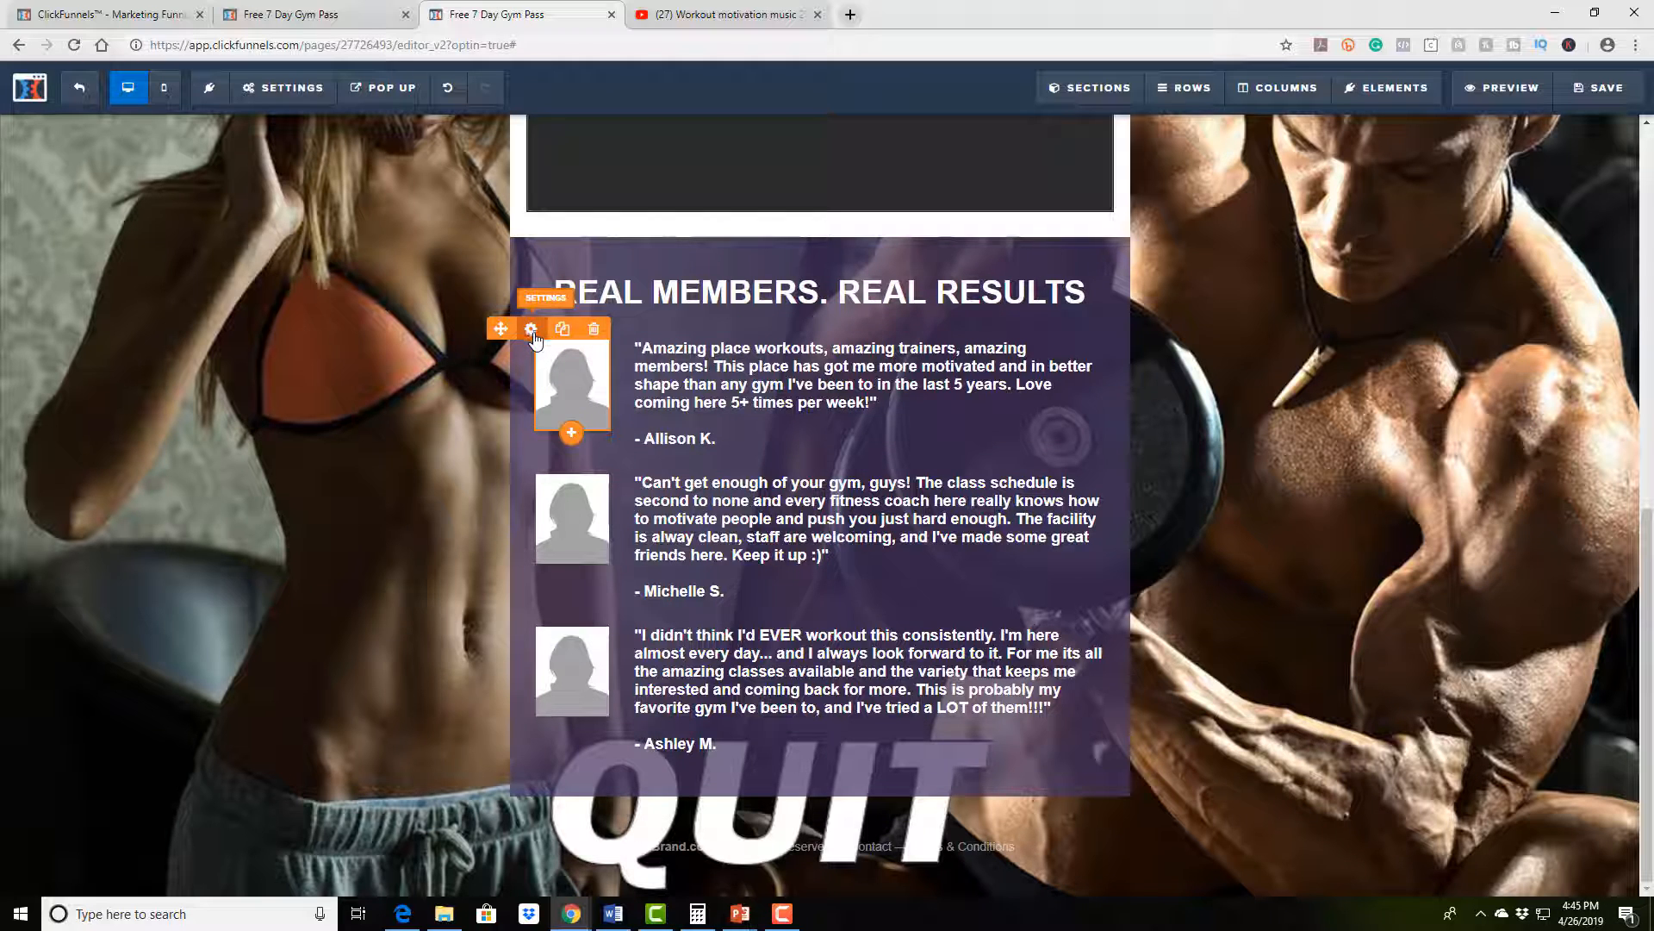
pyautogui.click(532, 330)
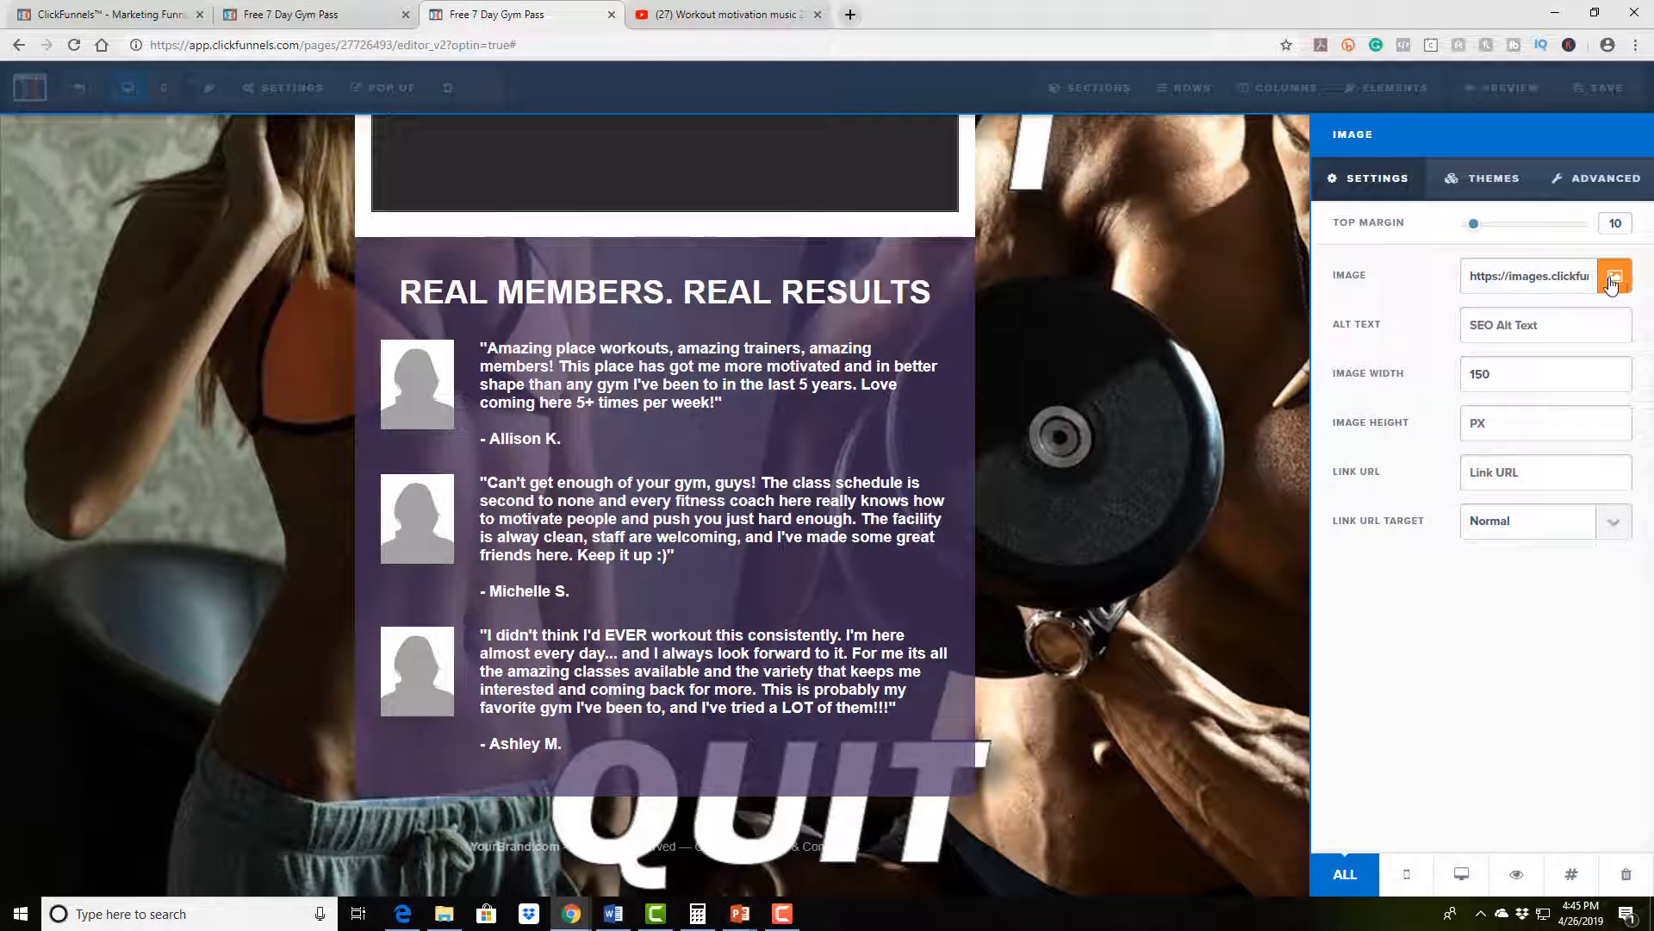
pyautogui.click(1041, 431)
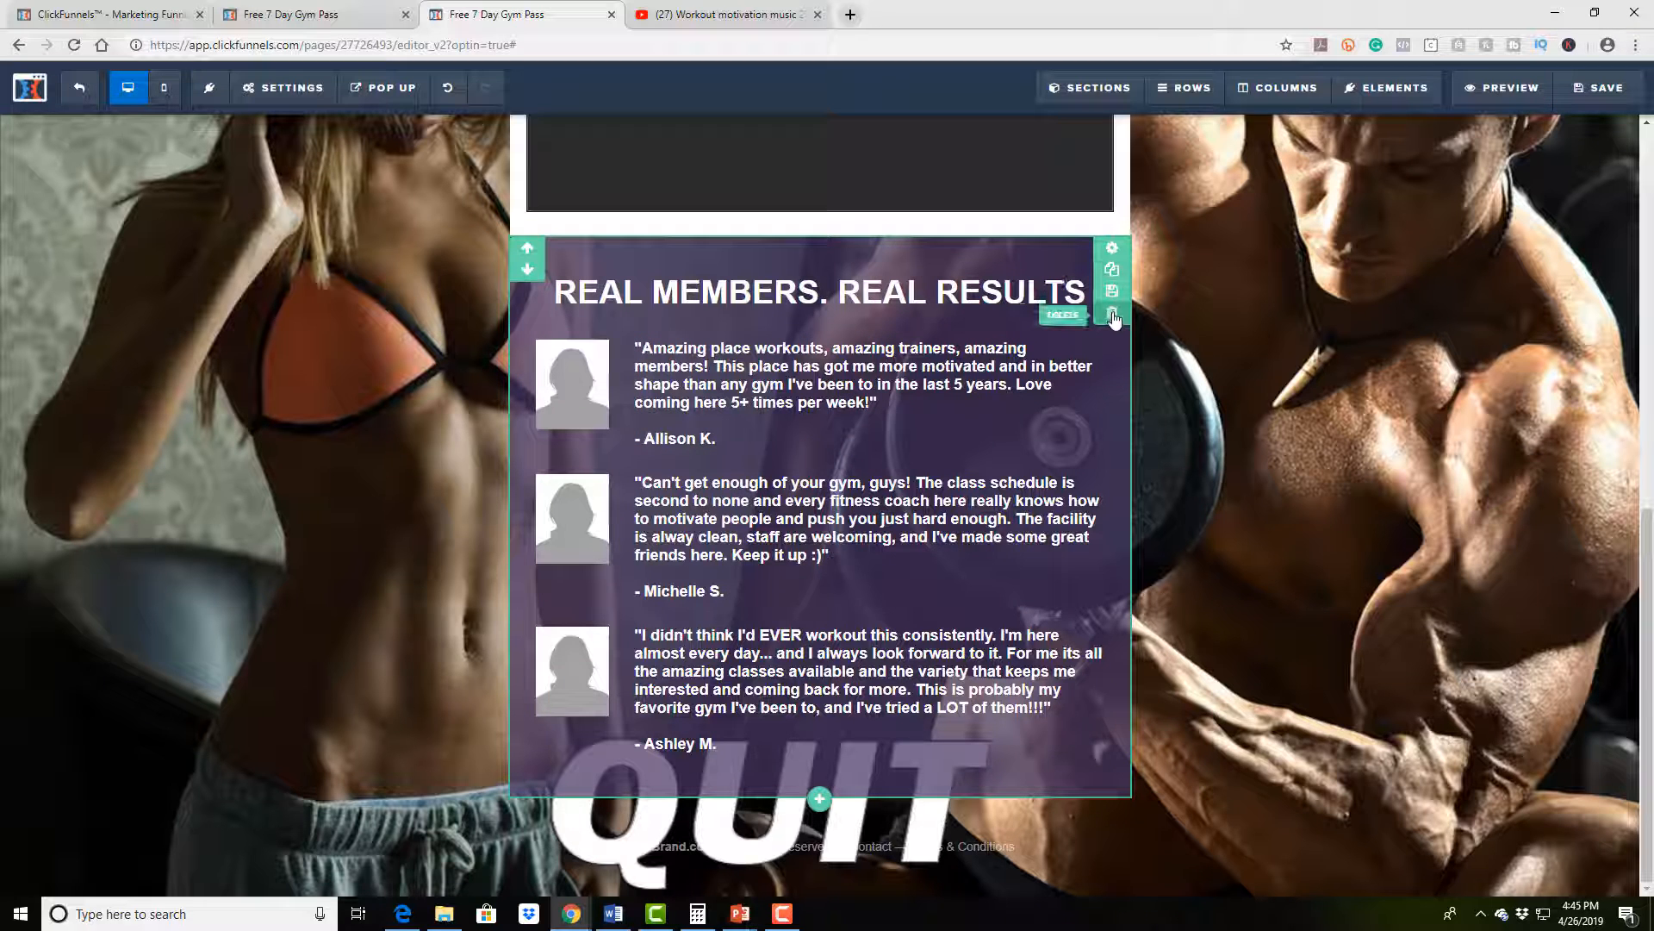
# Review the landing page from the header down to the testimonials section
pyautogui.scroll(15, 1248, 427)
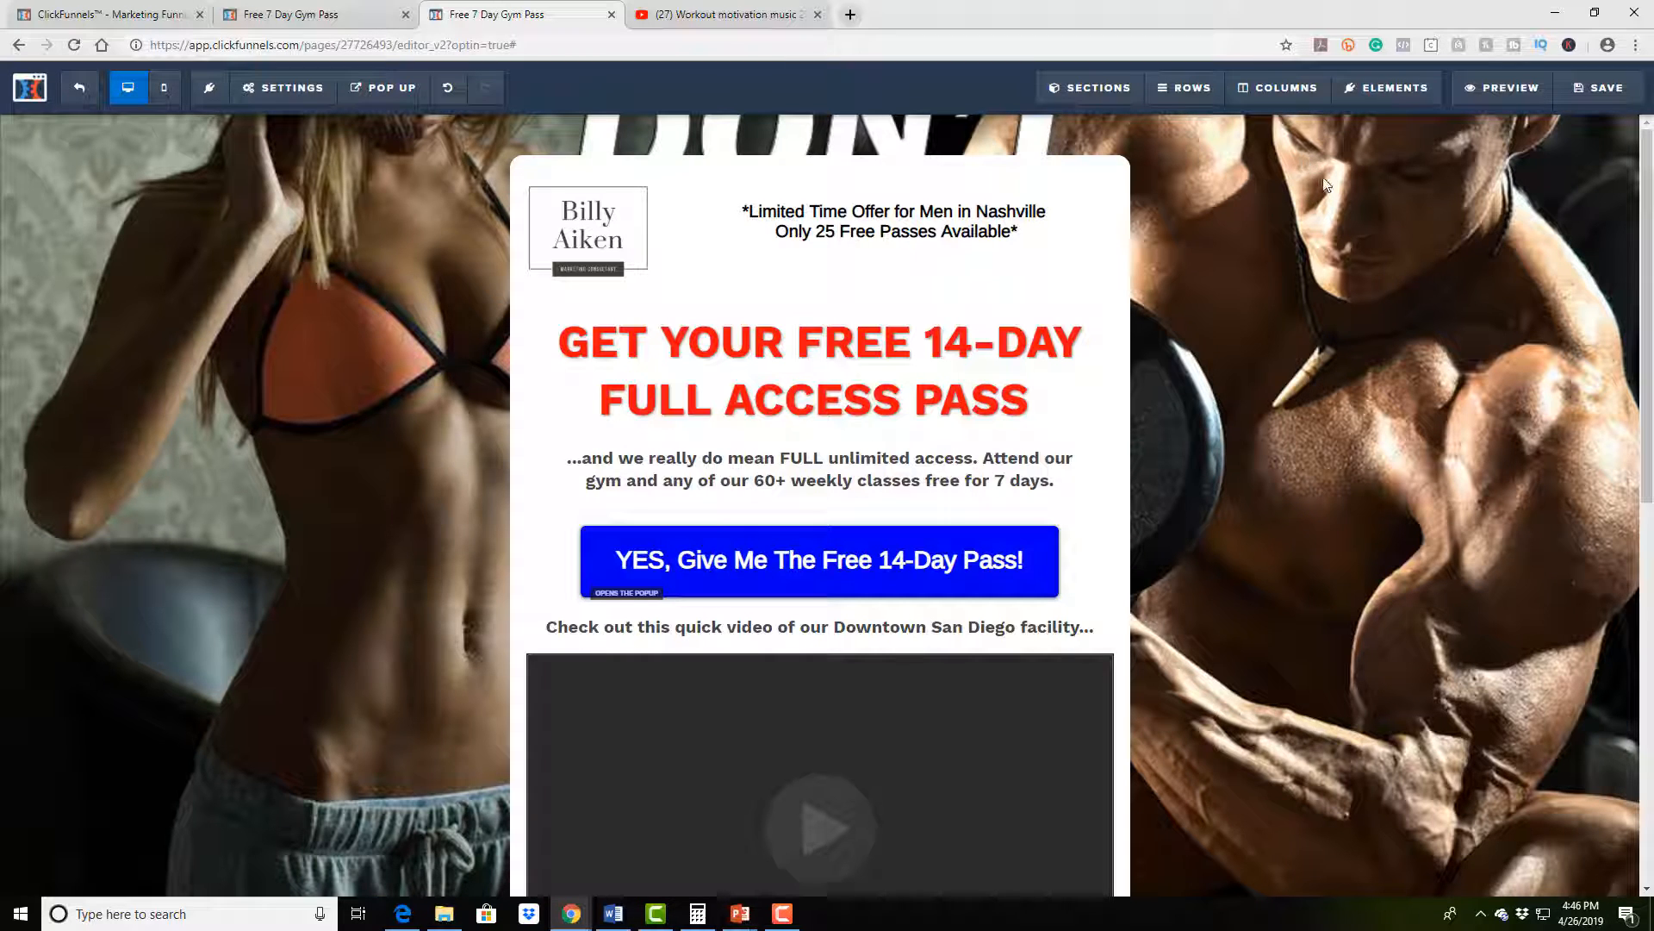
pyautogui.moveTo(1182, 92)
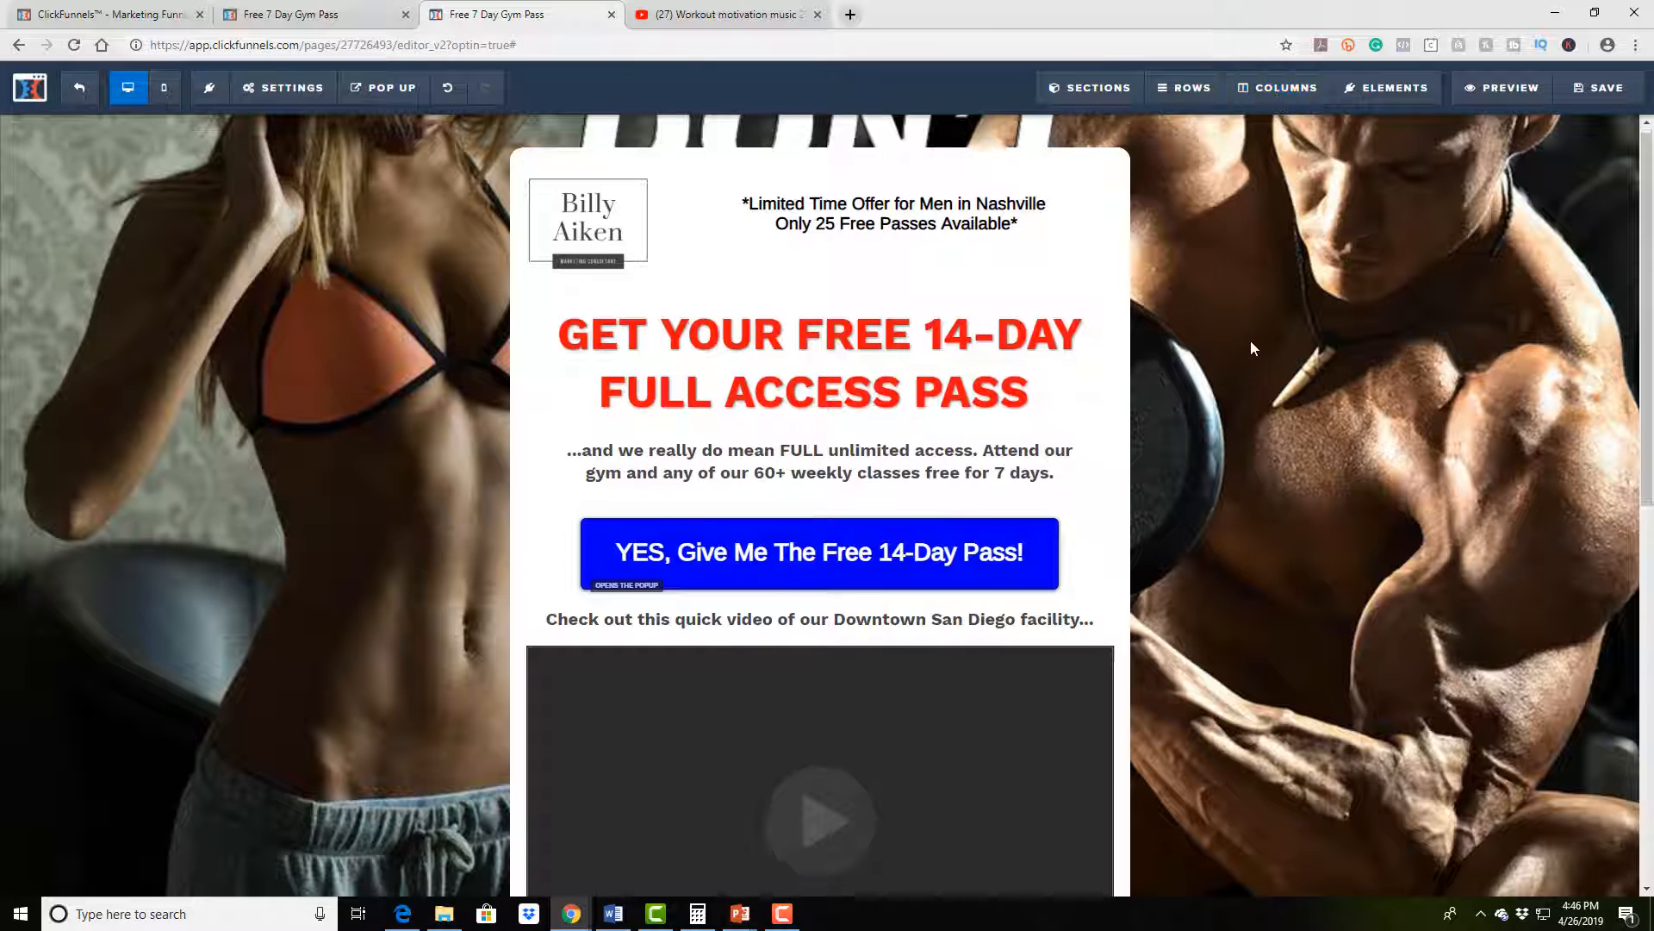
pyautogui.scroll(-7, 1241, 345)
pyautogui.scroll(2, 1223, 379)
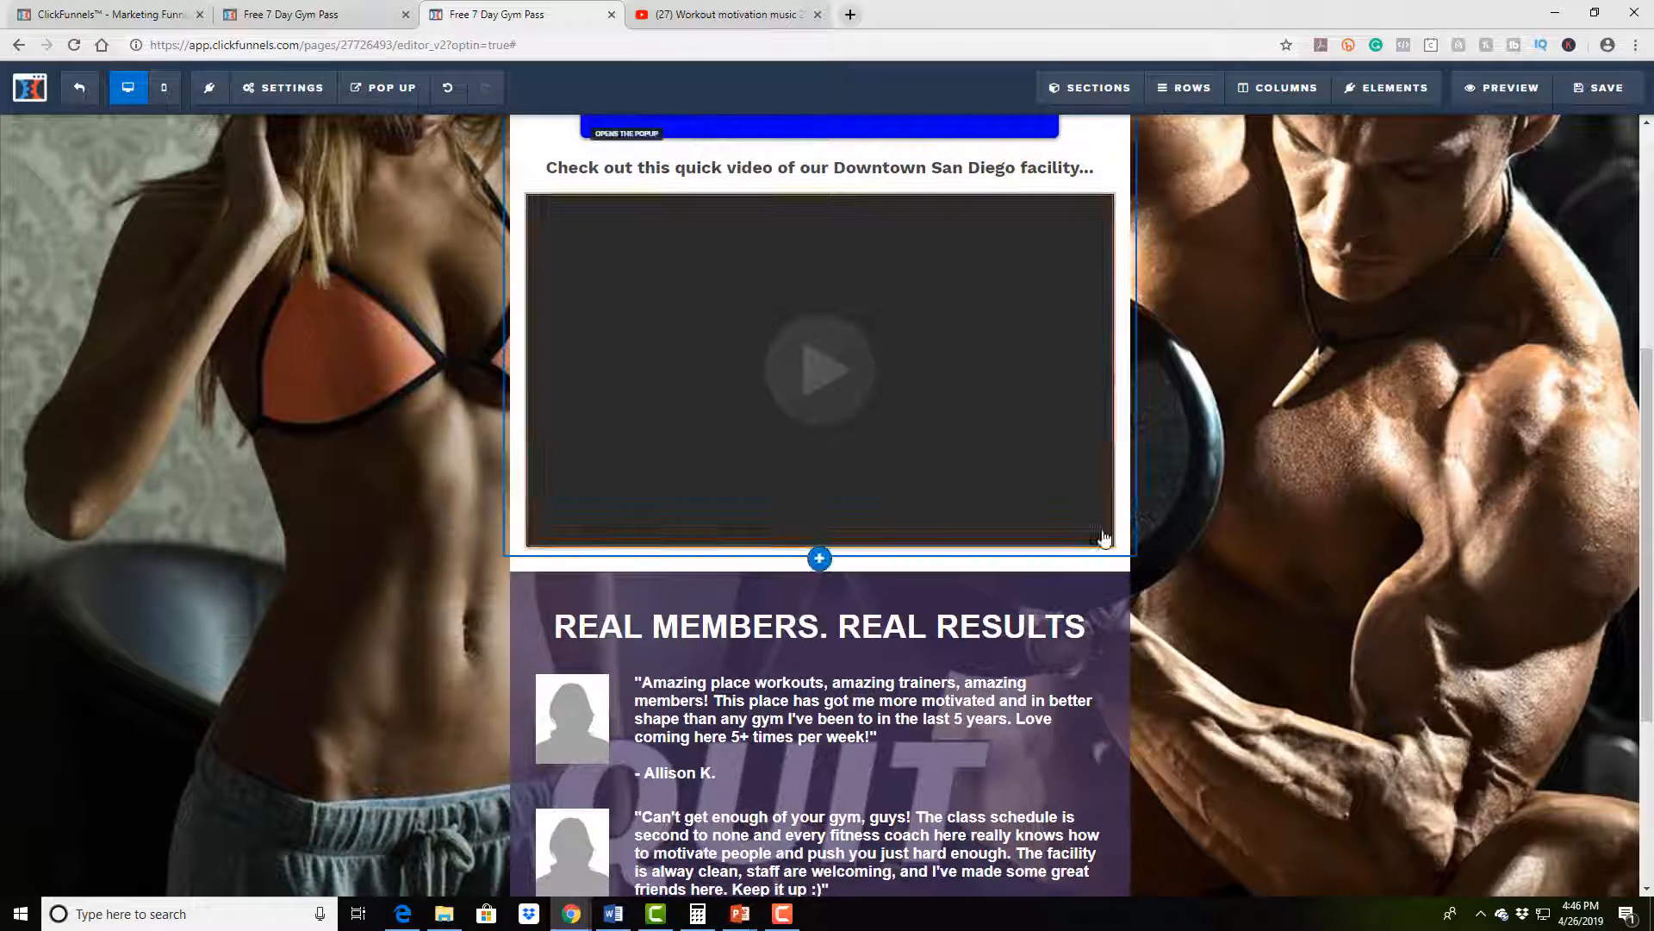
pyautogui.scroll(-1, 1185, 573)
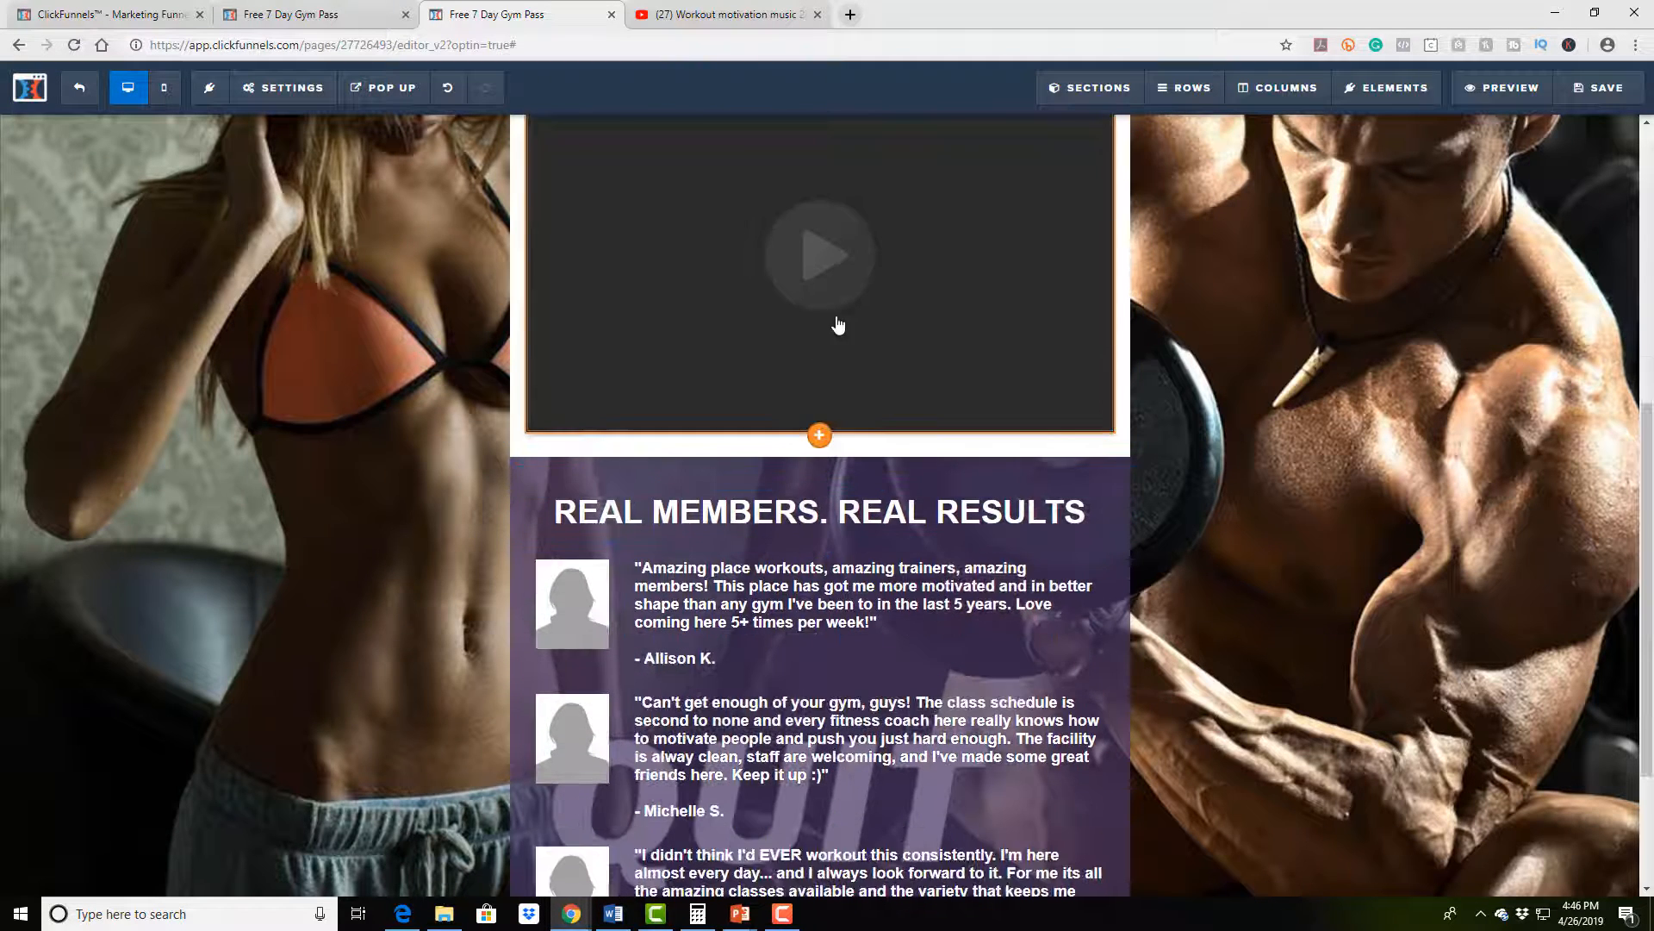
pyautogui.scroll(3, 1071, 429)
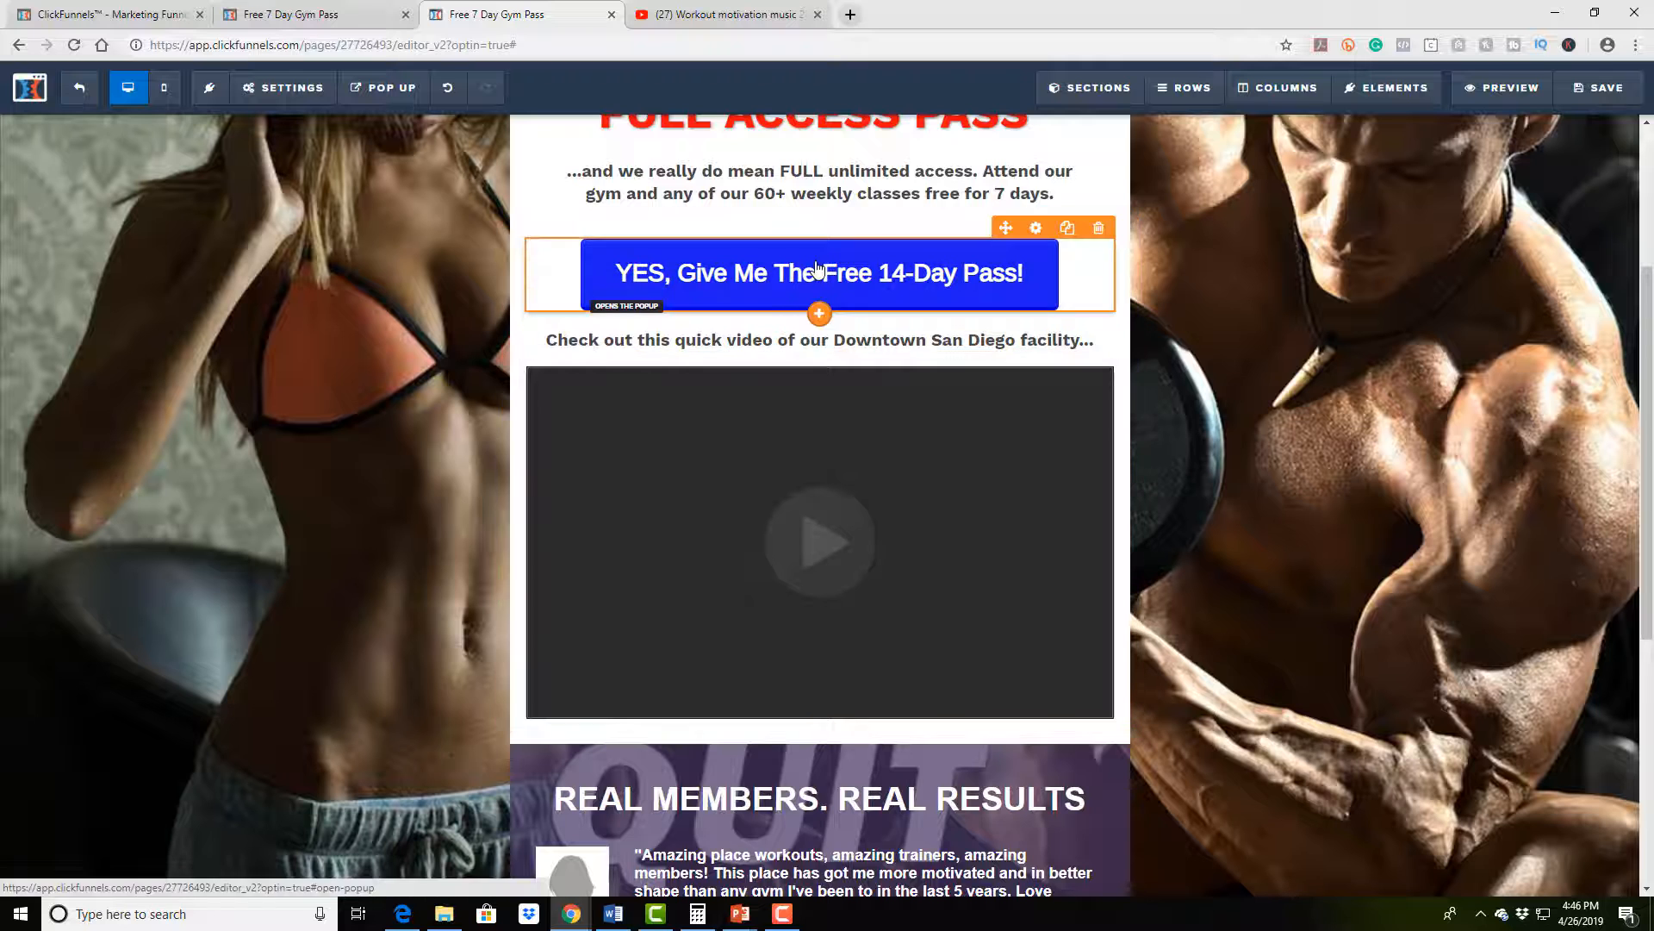
pyautogui.scroll(-3, 845, 474)
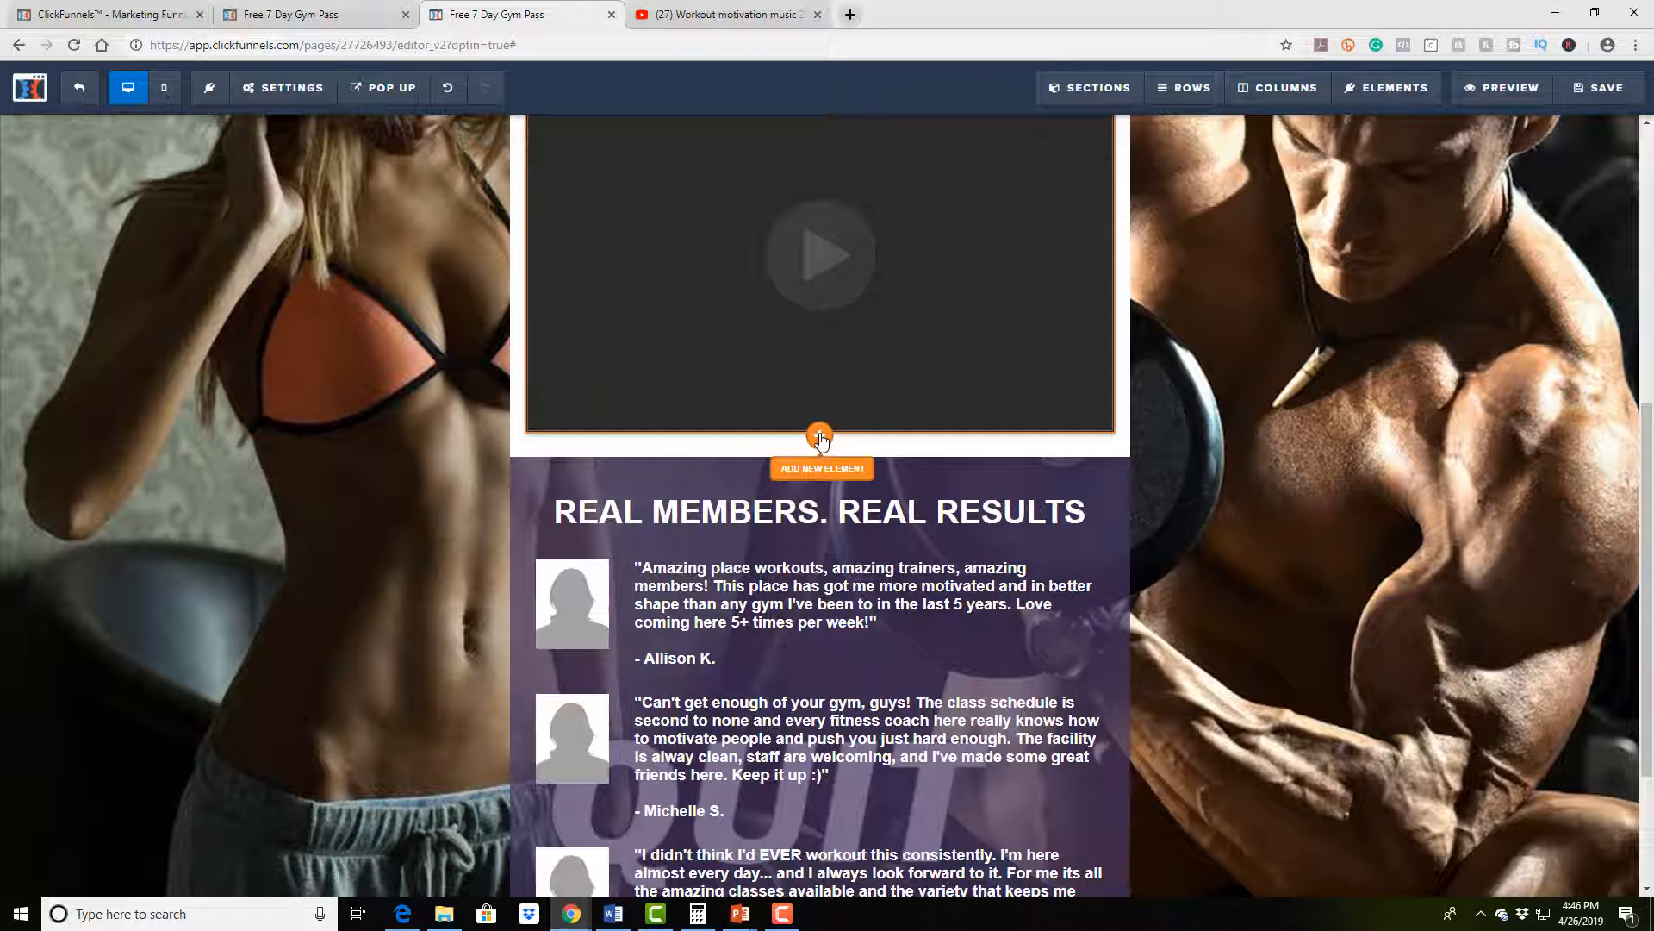
# Browse the available elements and add a Button element directly beneath the video
pyautogui.click(821, 436)
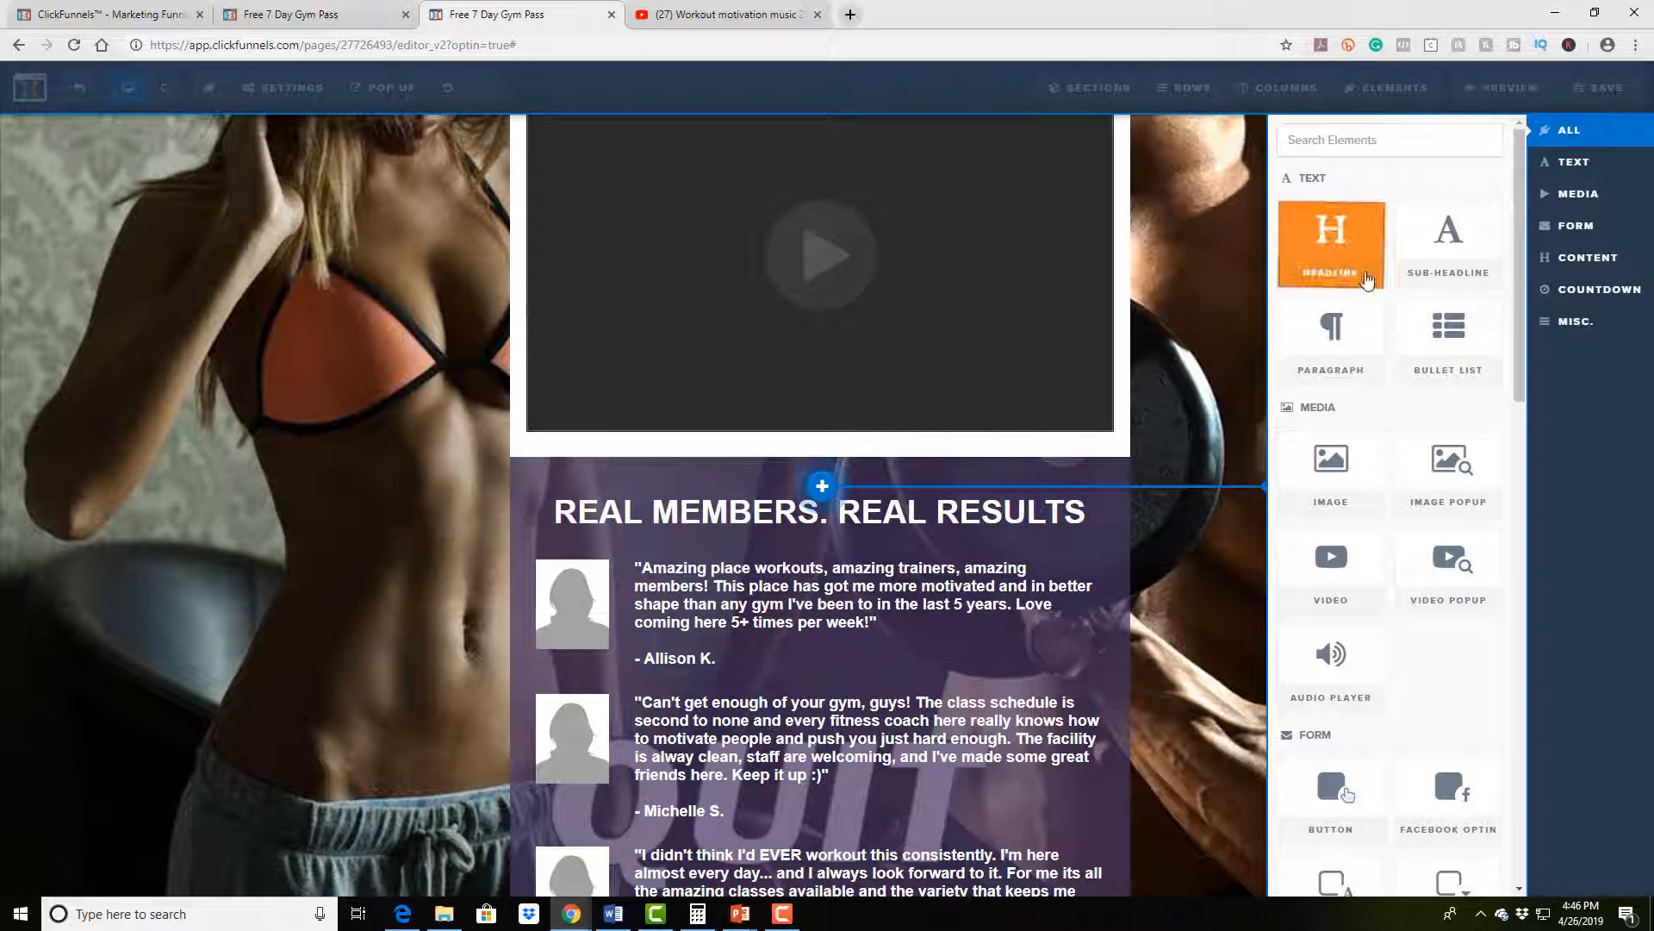
pyautogui.scroll(3, 1373, 362)
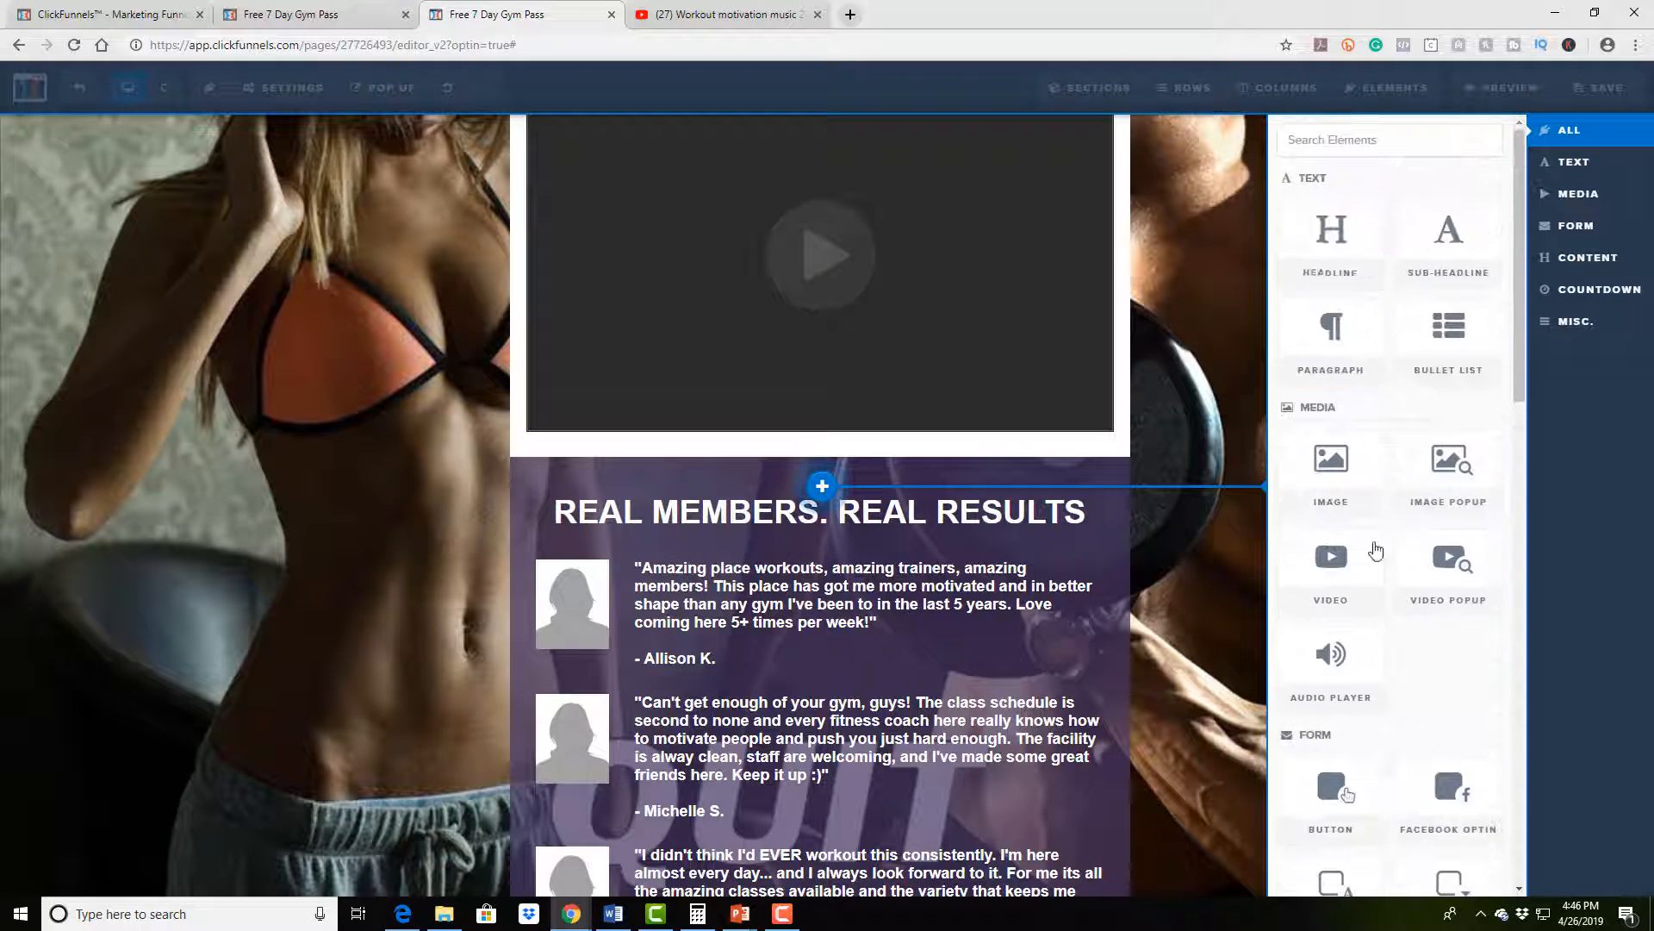
pyautogui.scroll(-3, 1374, 554)
pyautogui.scroll(3, 1357, 572)
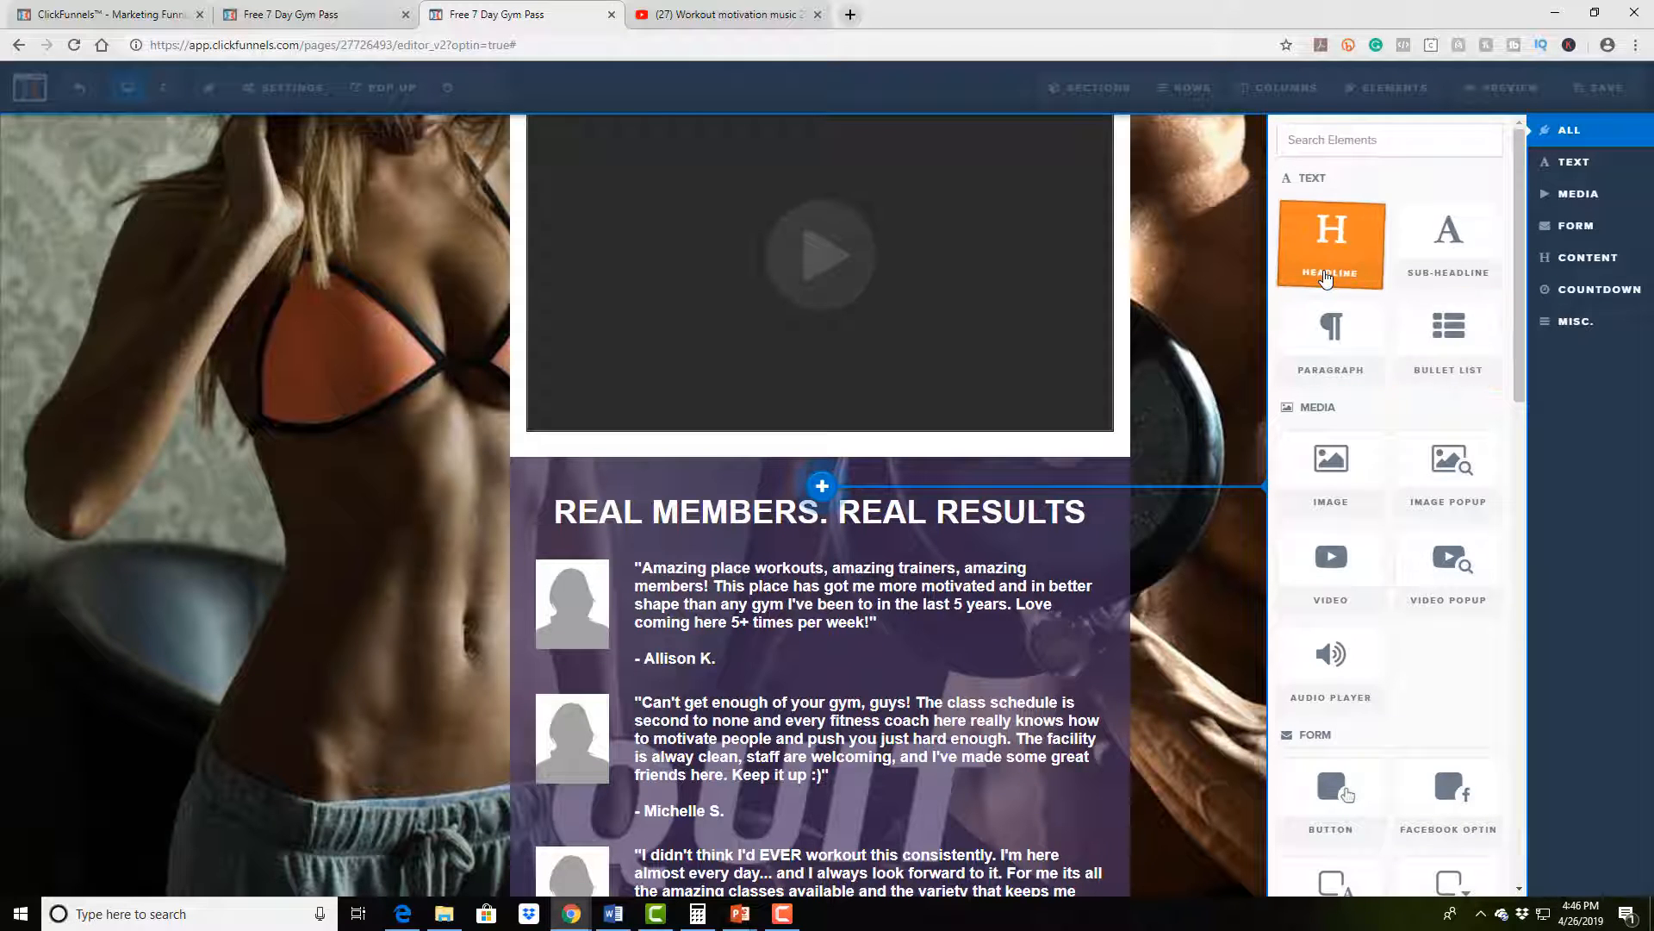
pyautogui.scroll(-3, 1444, 545)
pyautogui.scroll(-3, 1443, 544)
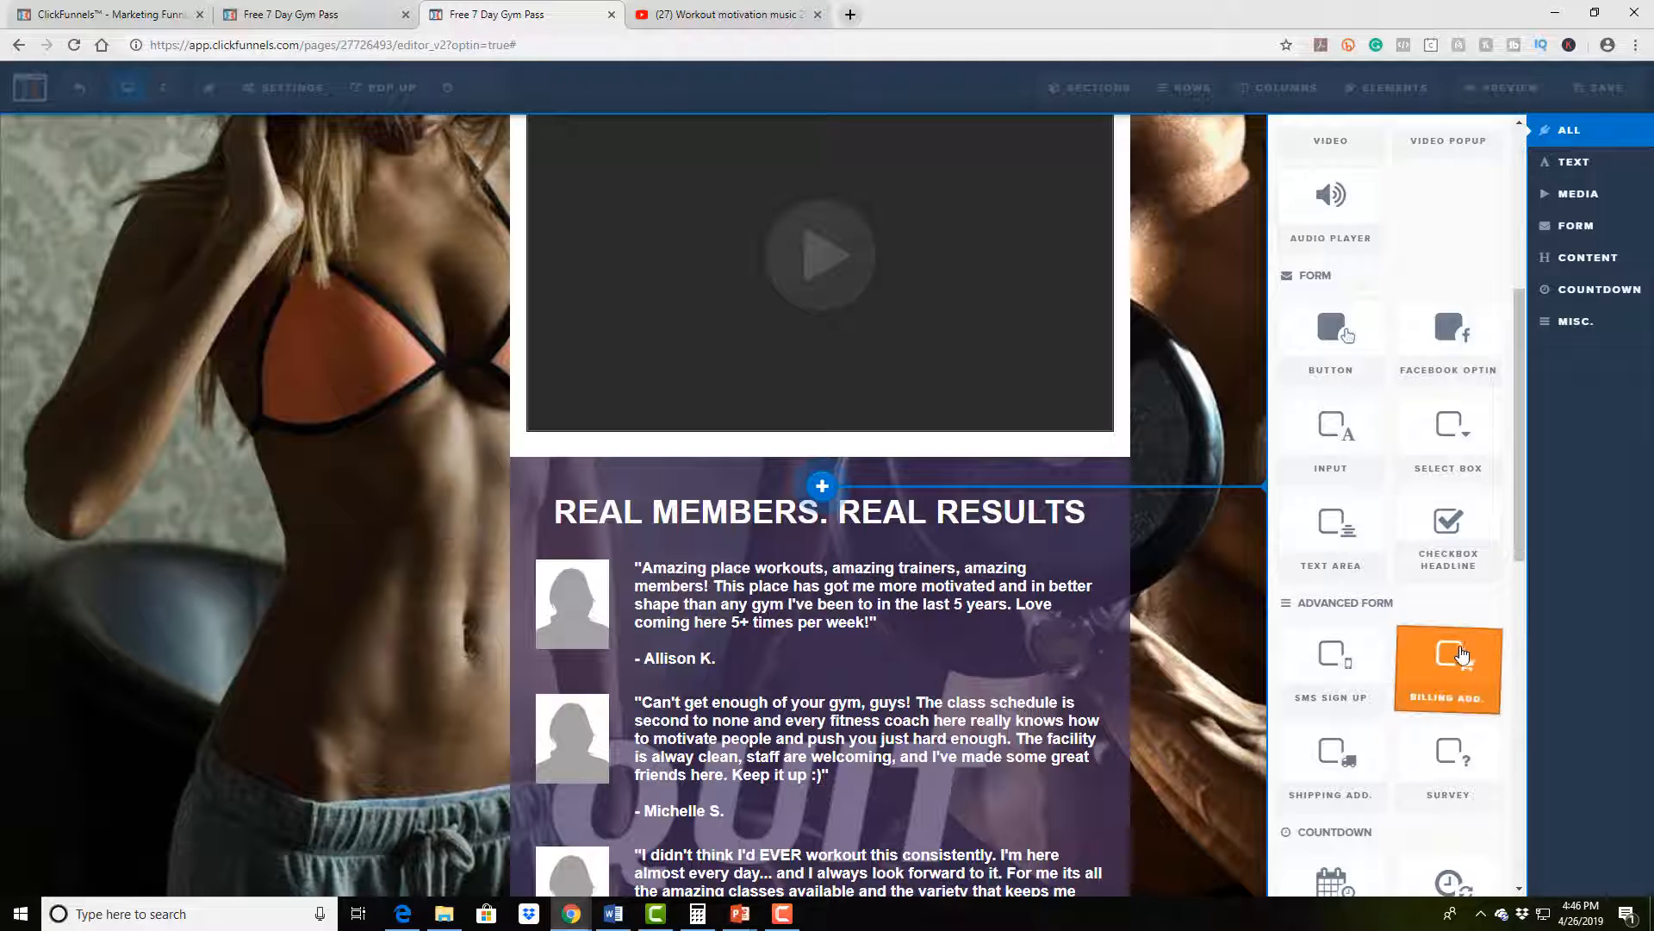
pyautogui.scroll(6, 1455, 665)
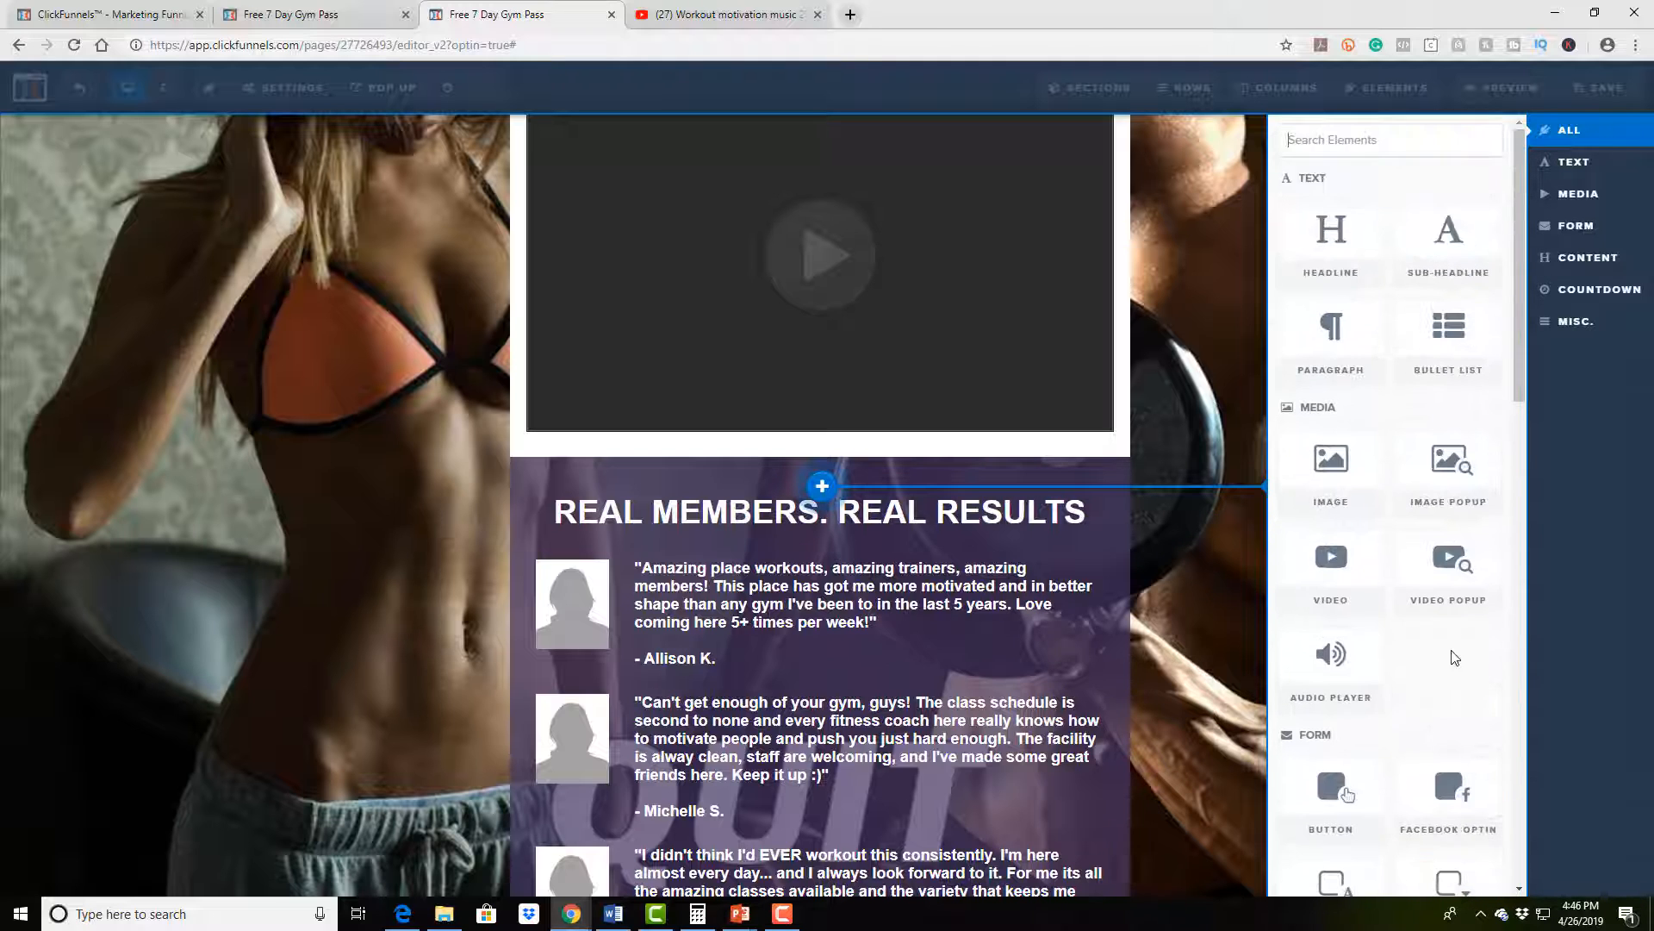
pyautogui.scroll(-1, 1437, 682)
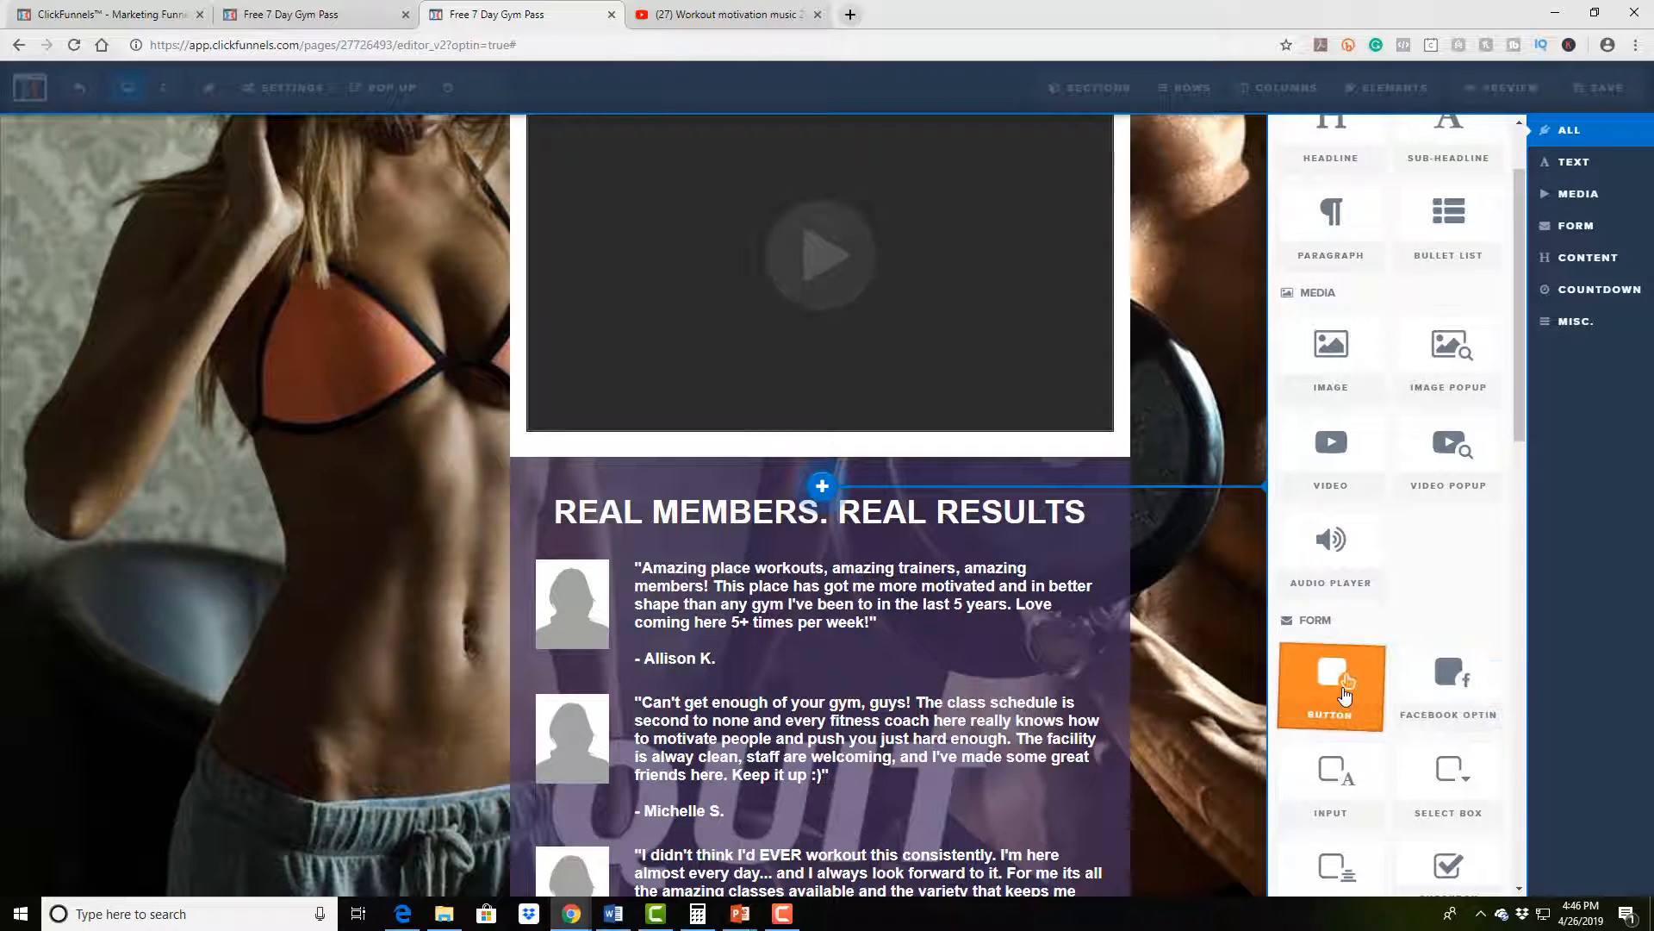
pyautogui.click(1346, 695)
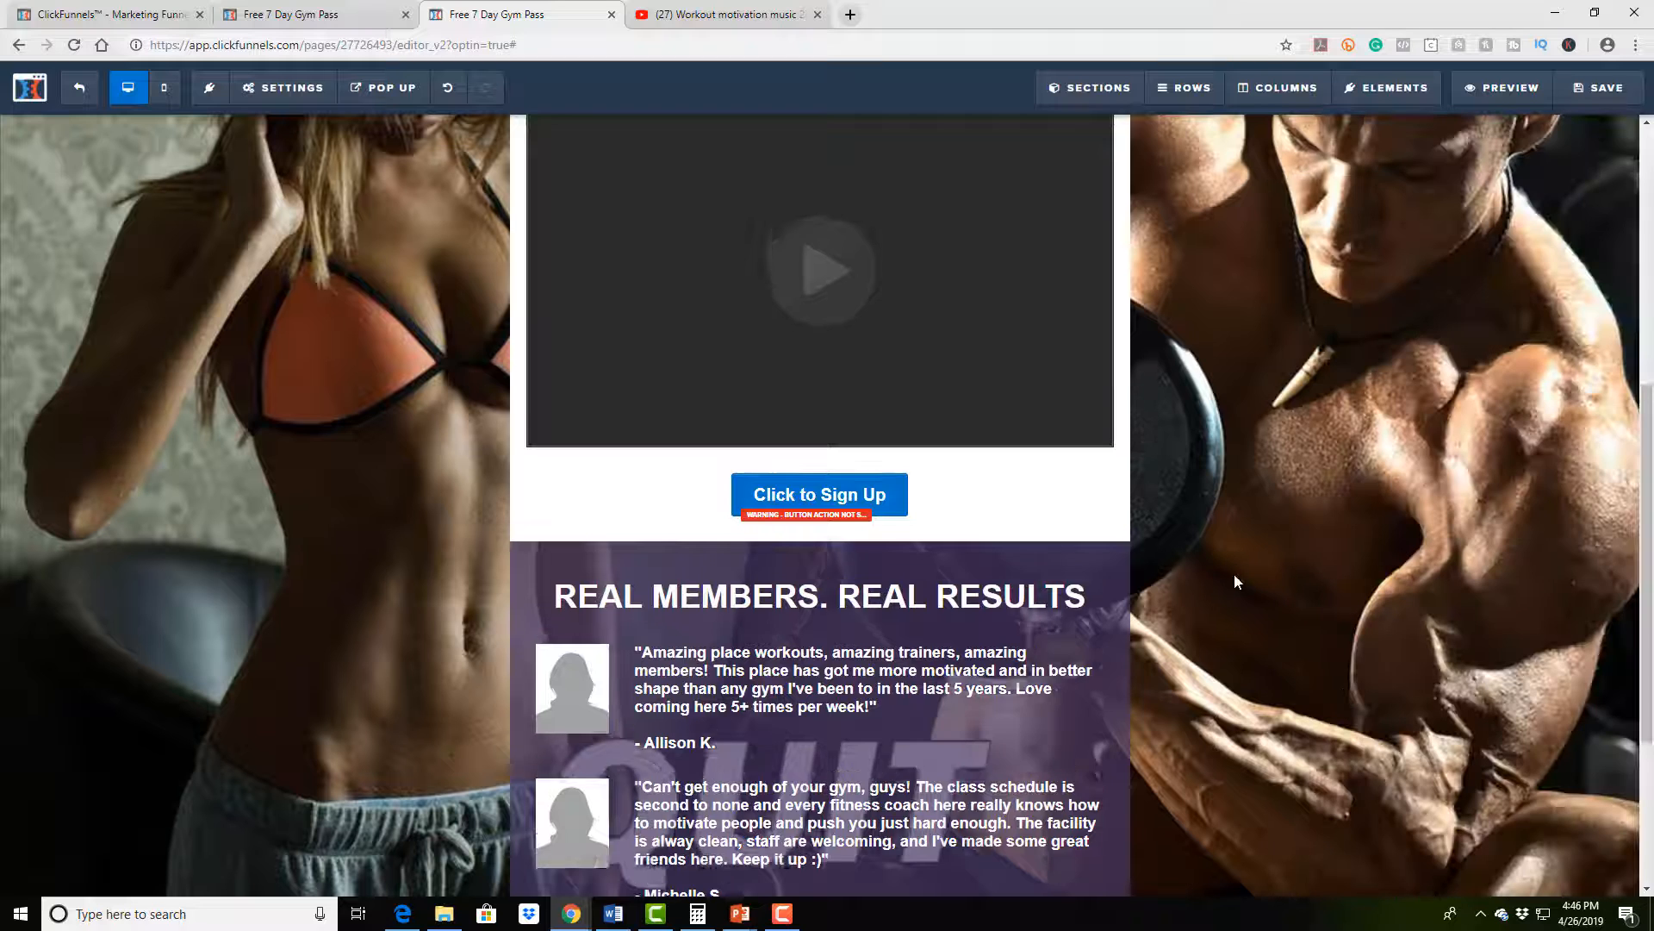
# Clone the blue opt-in button, move the copy beneath the video, and delete the "Click to Sign Up" button
pyautogui.scroll(4, 1145, 602)
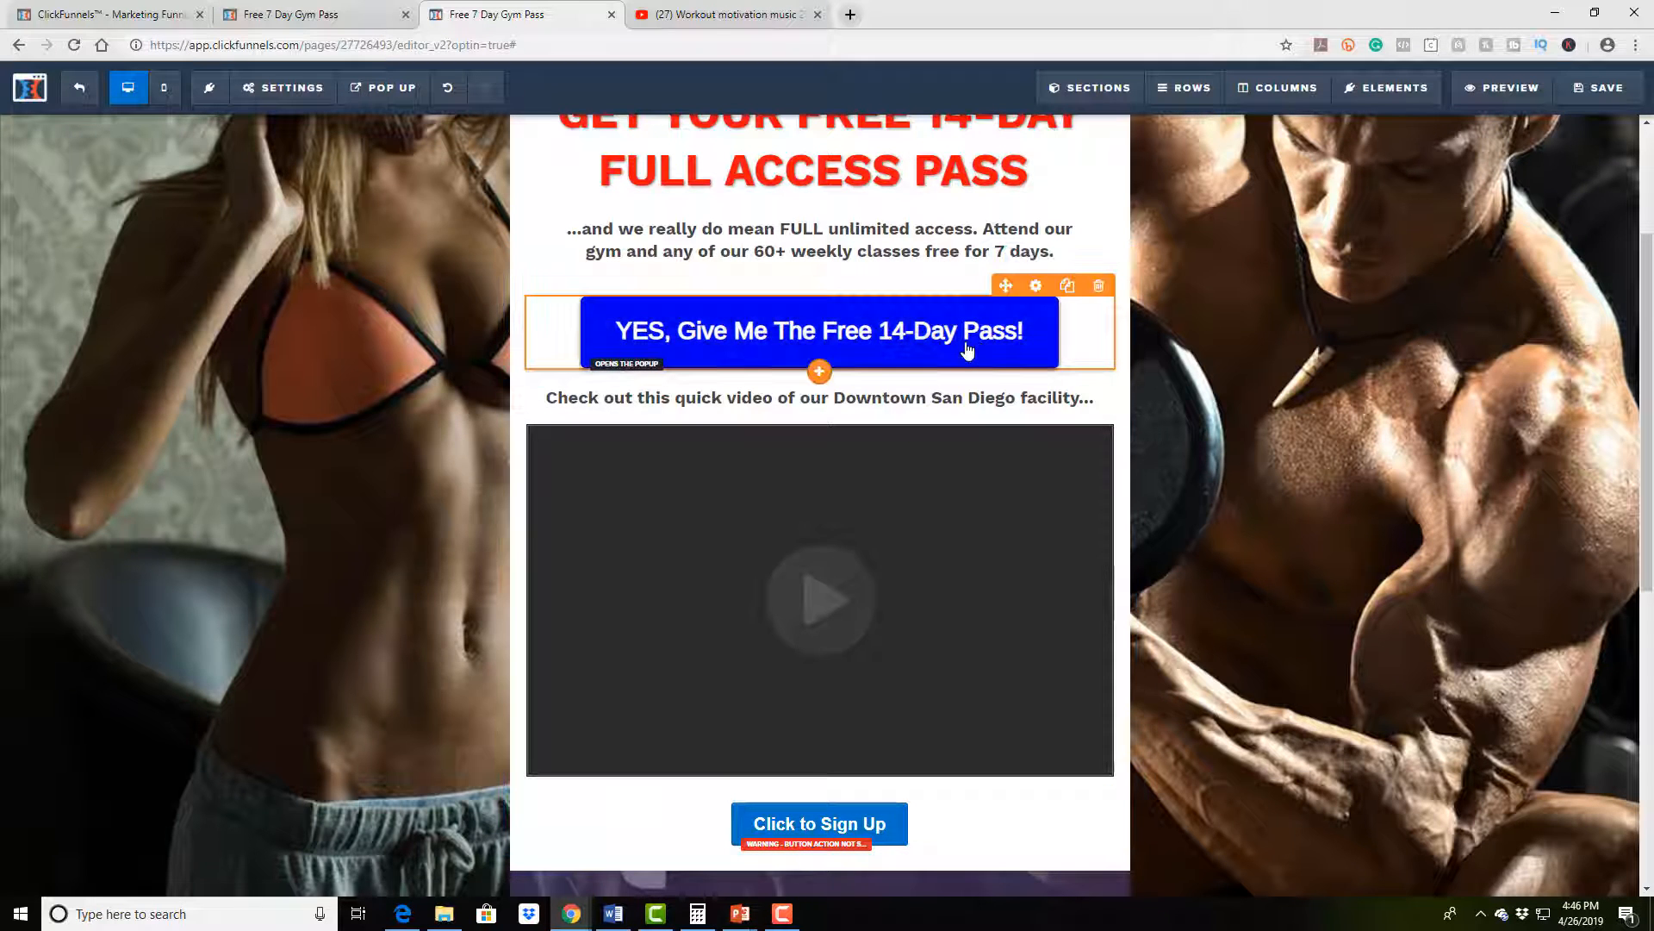
pyautogui.click(1068, 287)
pyautogui.scroll(-2, 1067, 285)
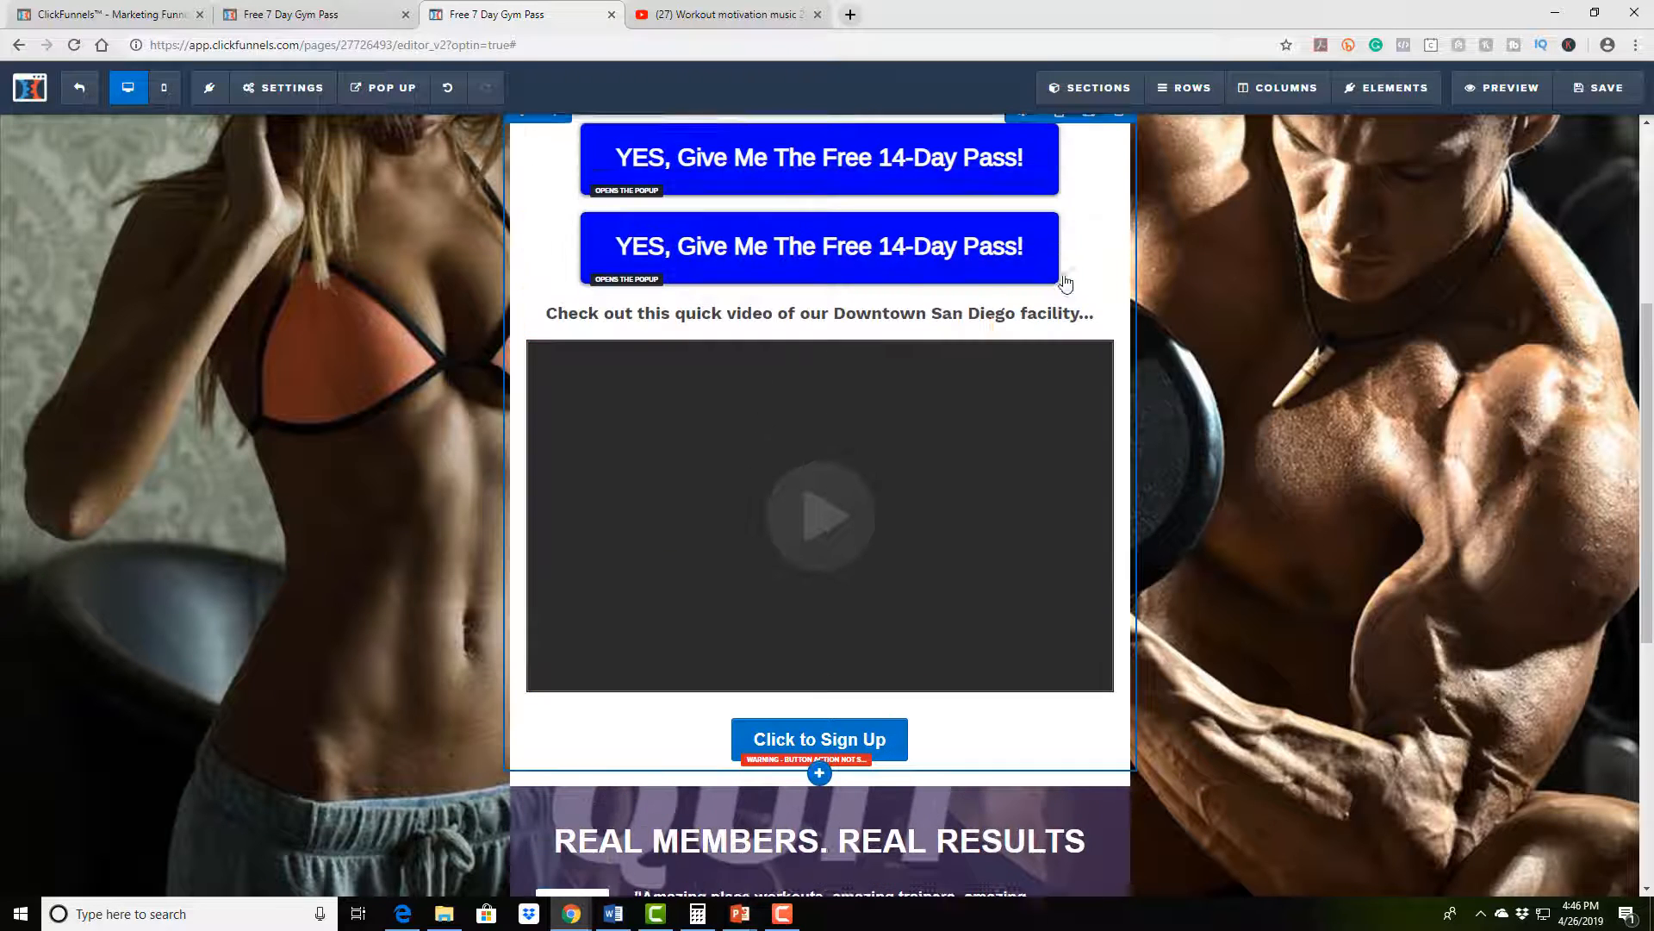
pyautogui.moveTo(1005, 203); pyautogui.dragTo(888, 700)
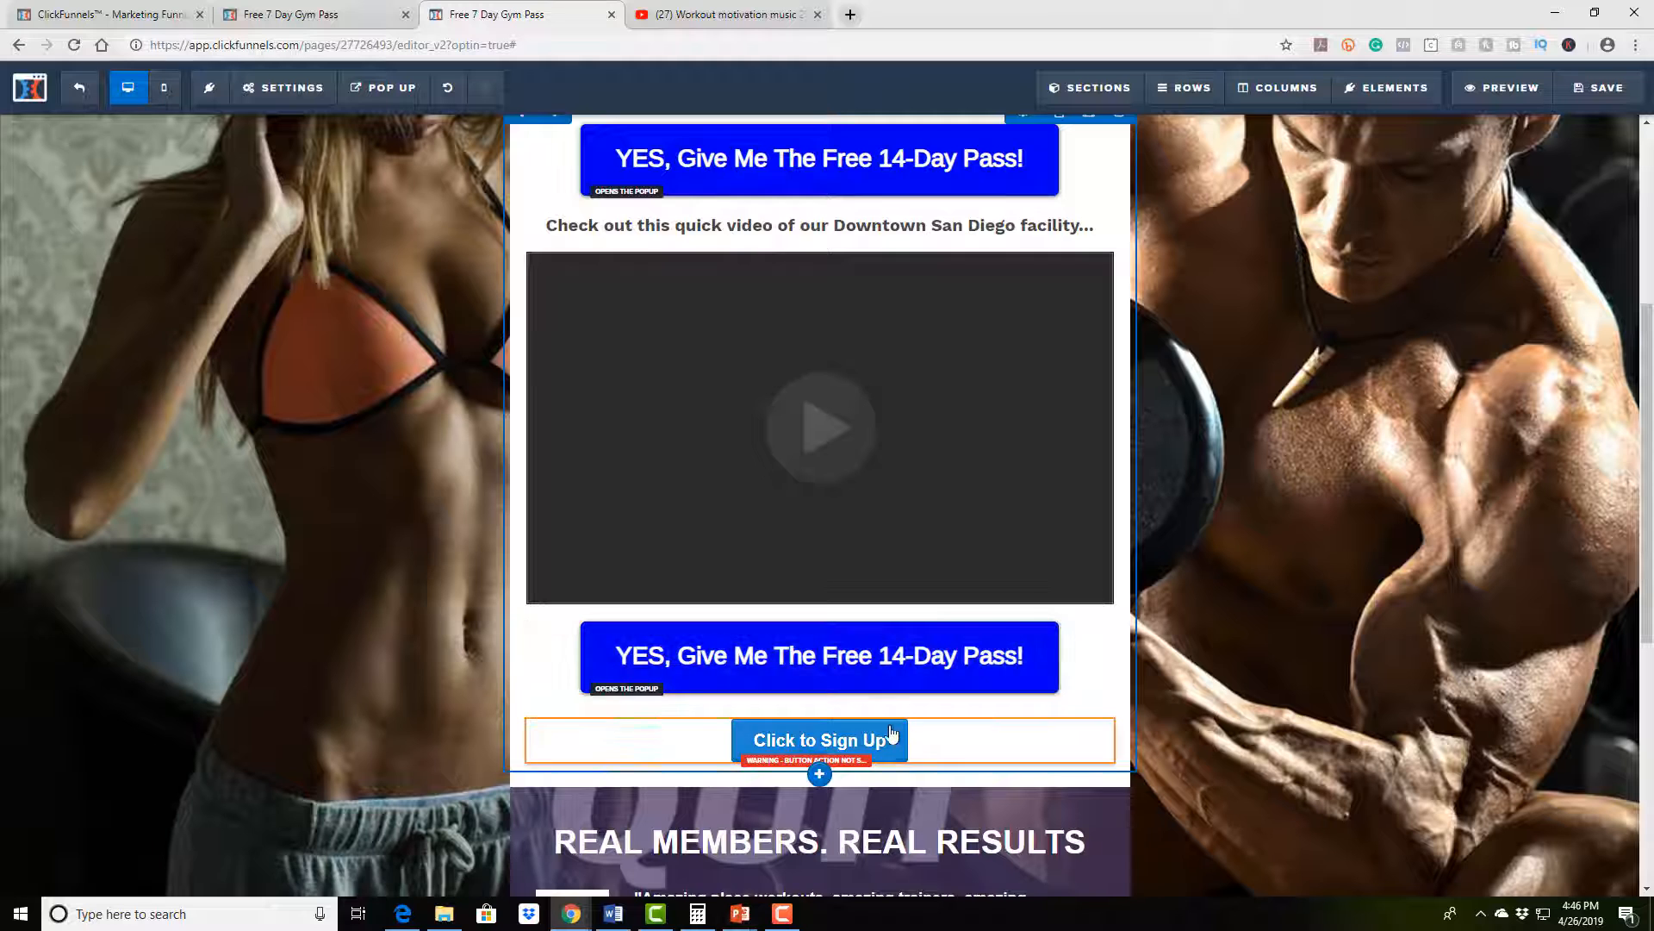
pyautogui.click(1099, 709)
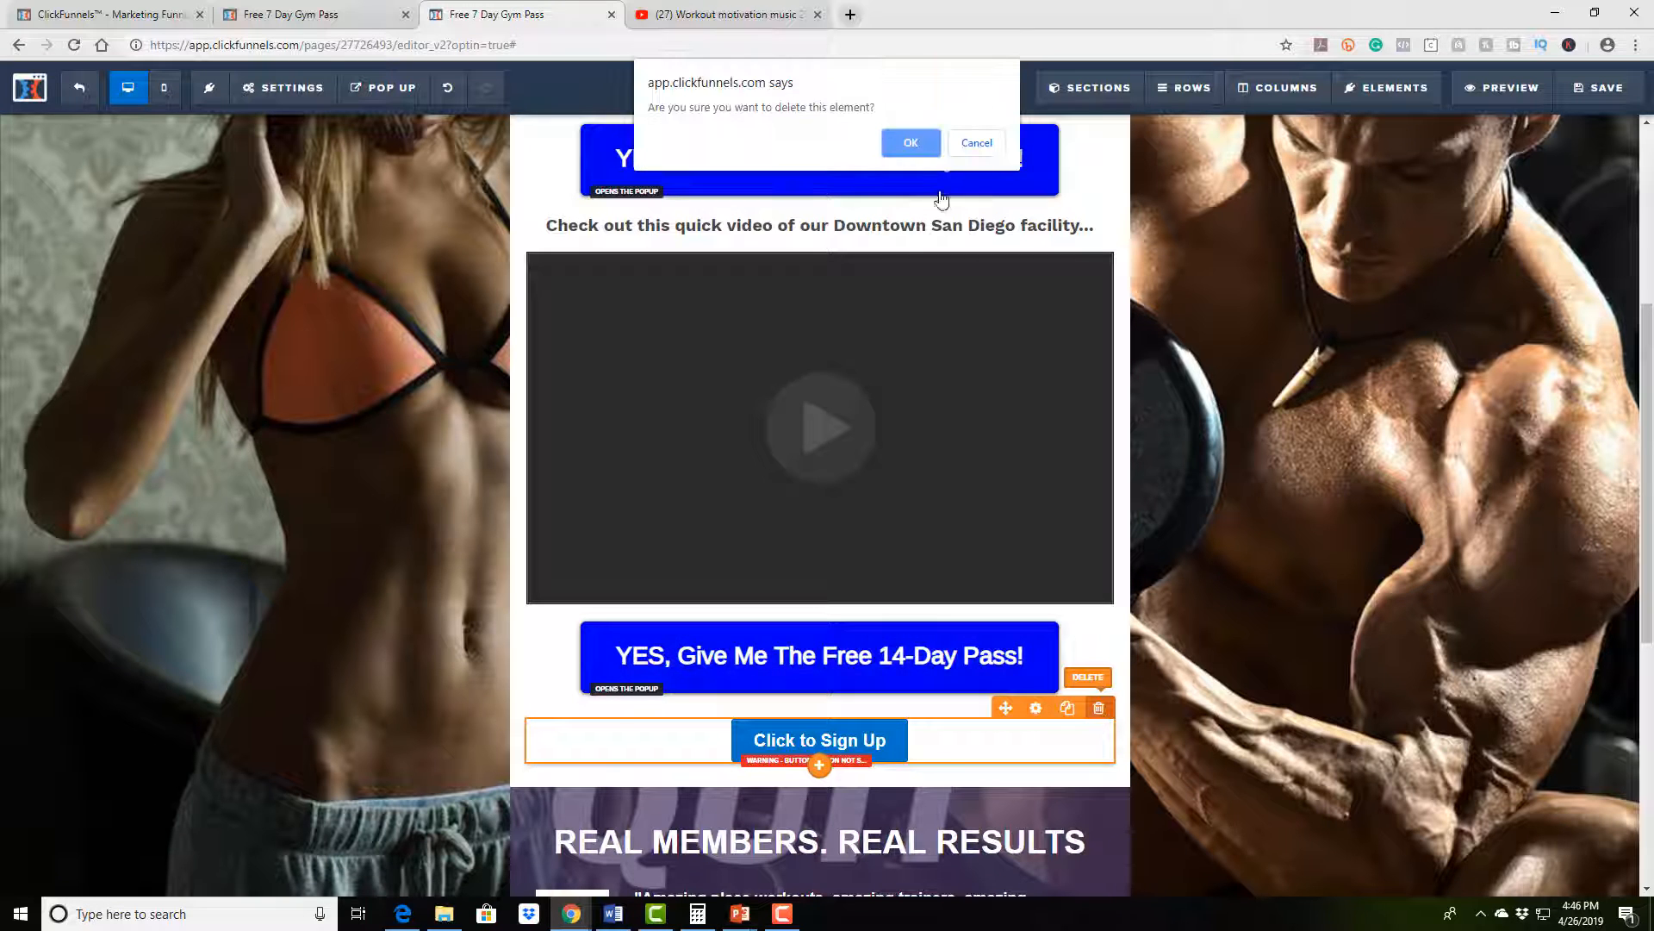
pyautogui.click(917, 142)
# Clone the "GET YOUR FREE 14-DAY FULL ACCESS PASS" headline and move the copy directly above the video
pyautogui.scroll(3, 1430, 577)
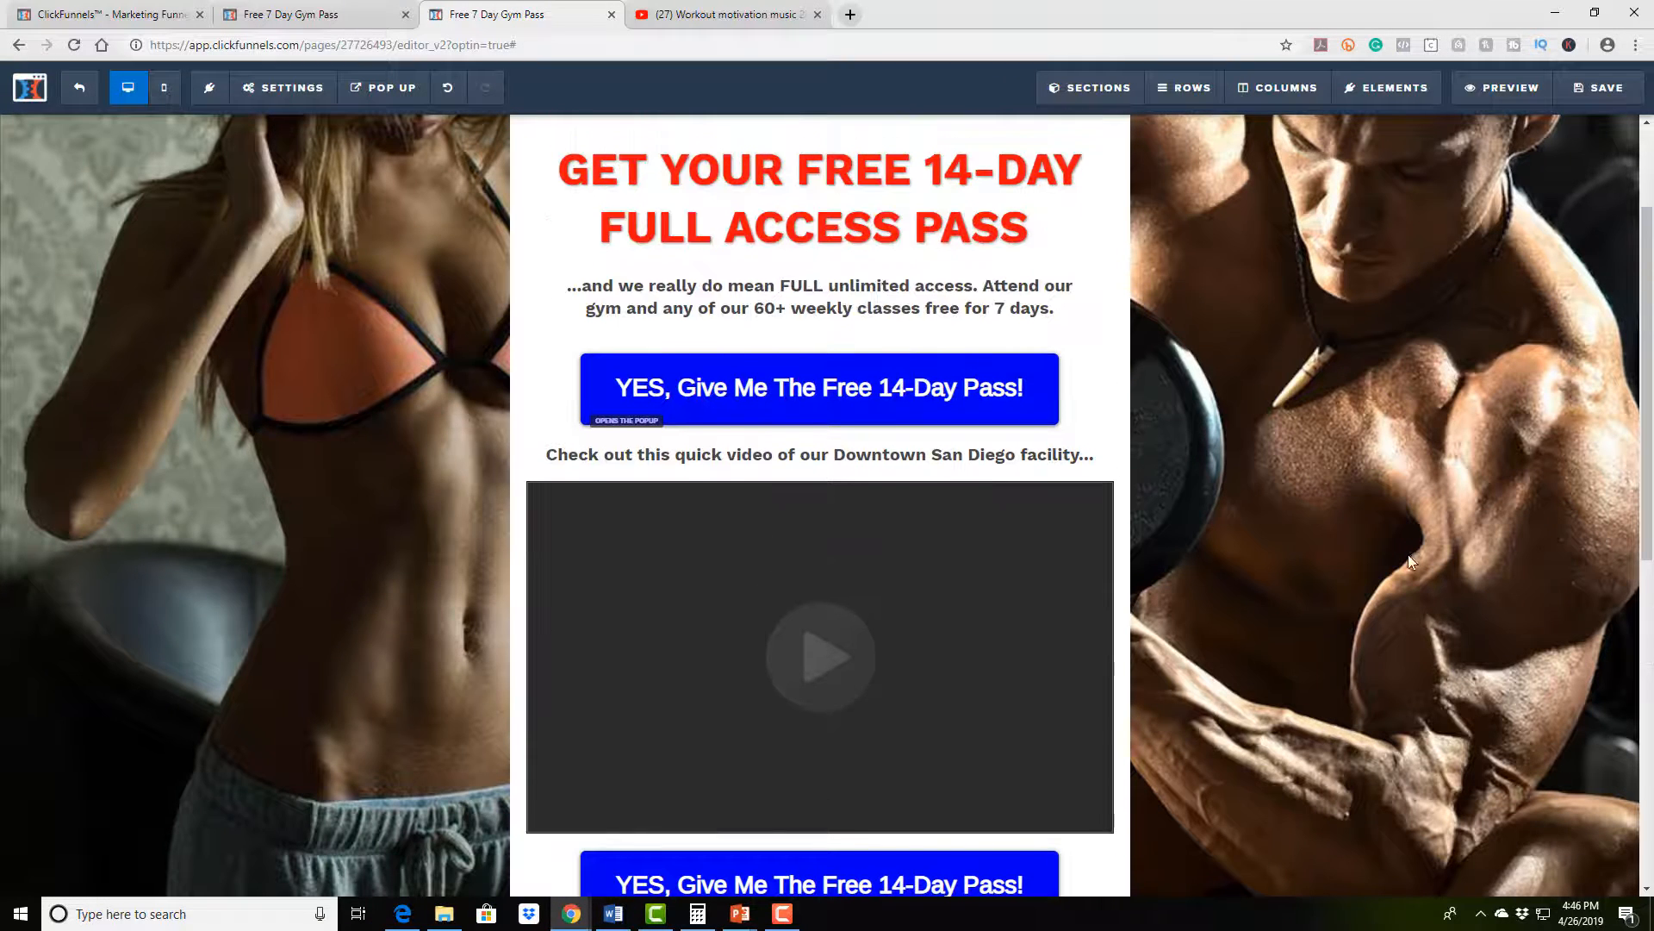
pyautogui.scroll(-2, 1396, 552)
pyautogui.scroll(-2, 1289, 645)
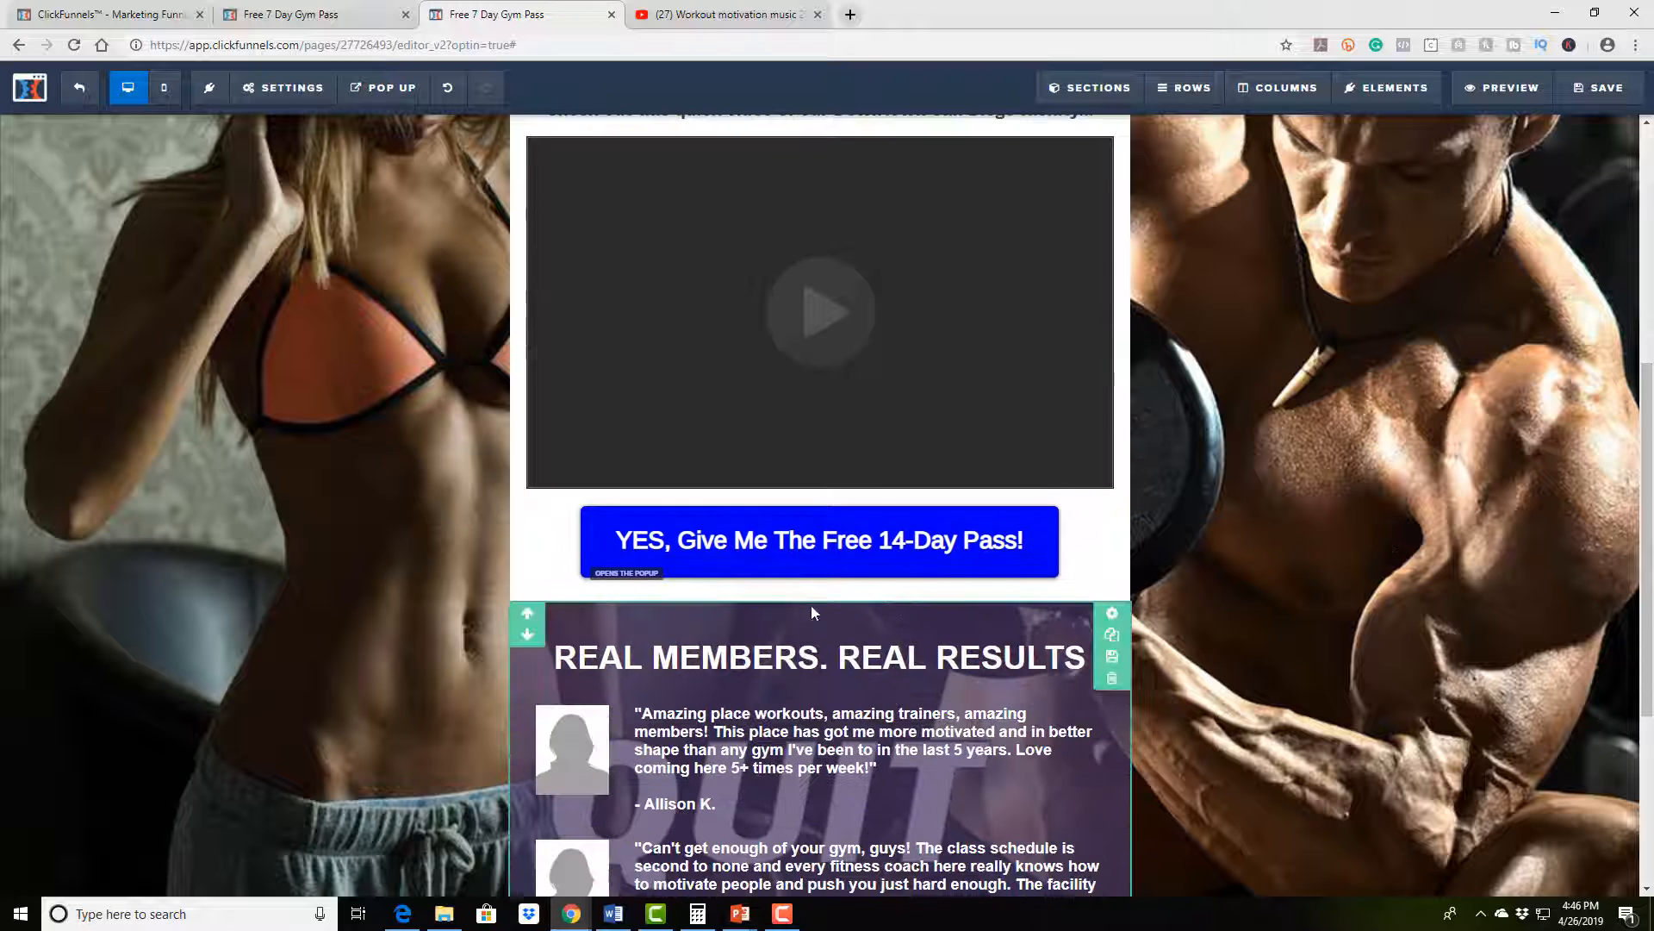
pyautogui.scroll(-2, 1293, 655)
pyautogui.scroll(3, 1286, 622)
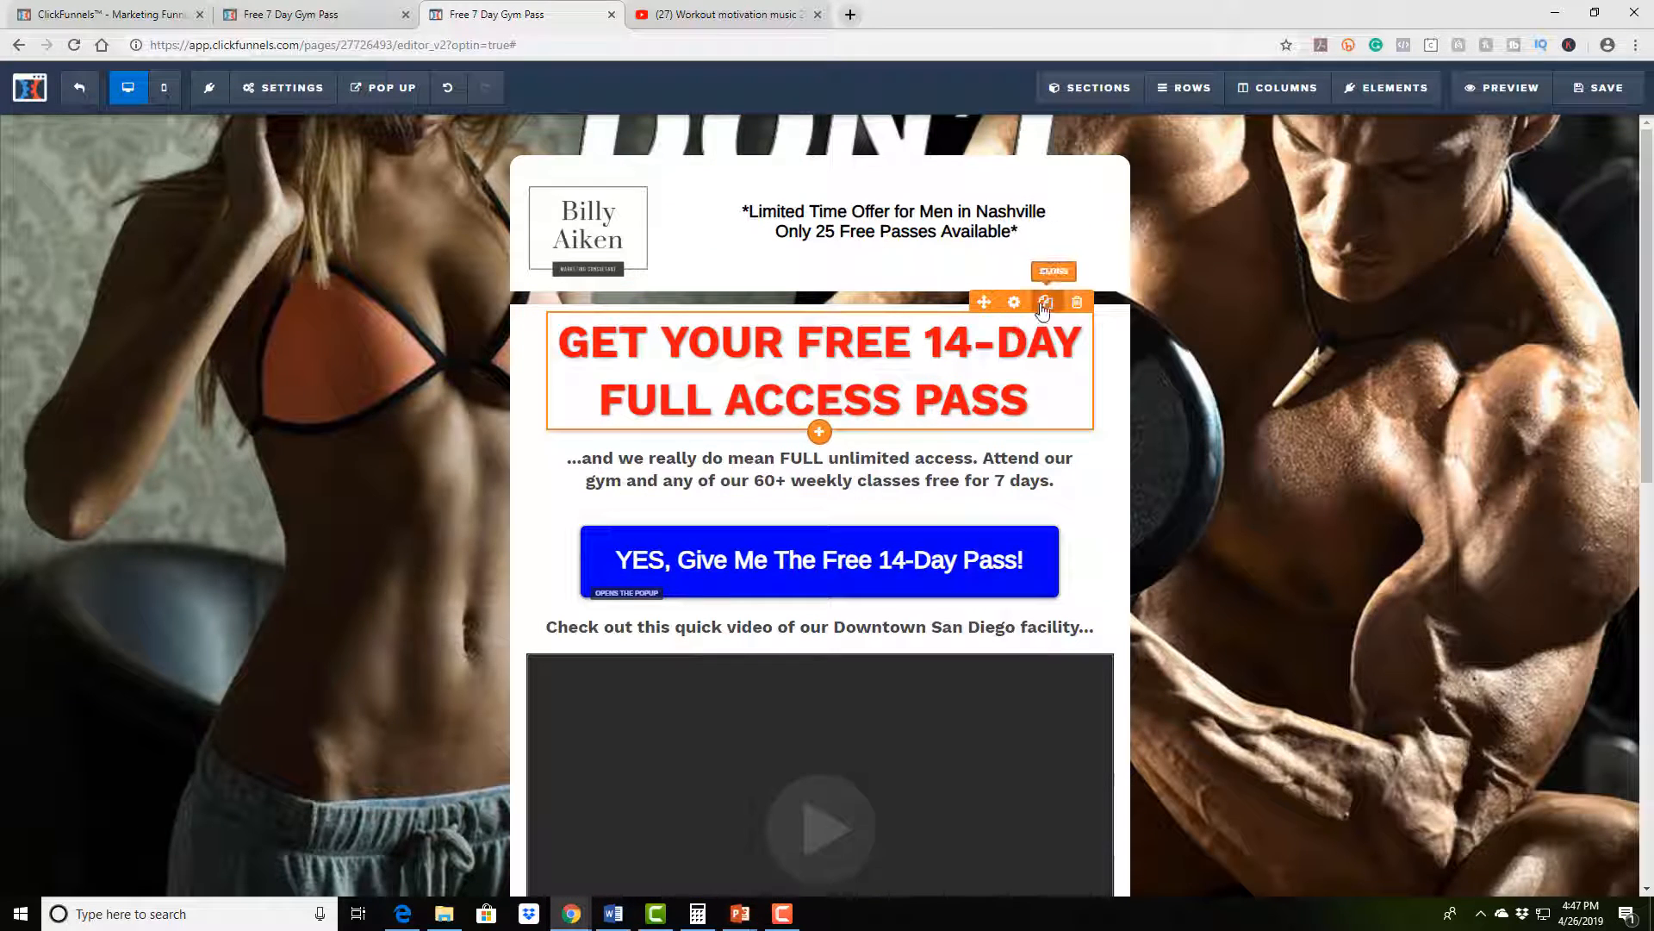
pyautogui.click(1046, 301)
pyautogui.scroll(-3, 978, 237)
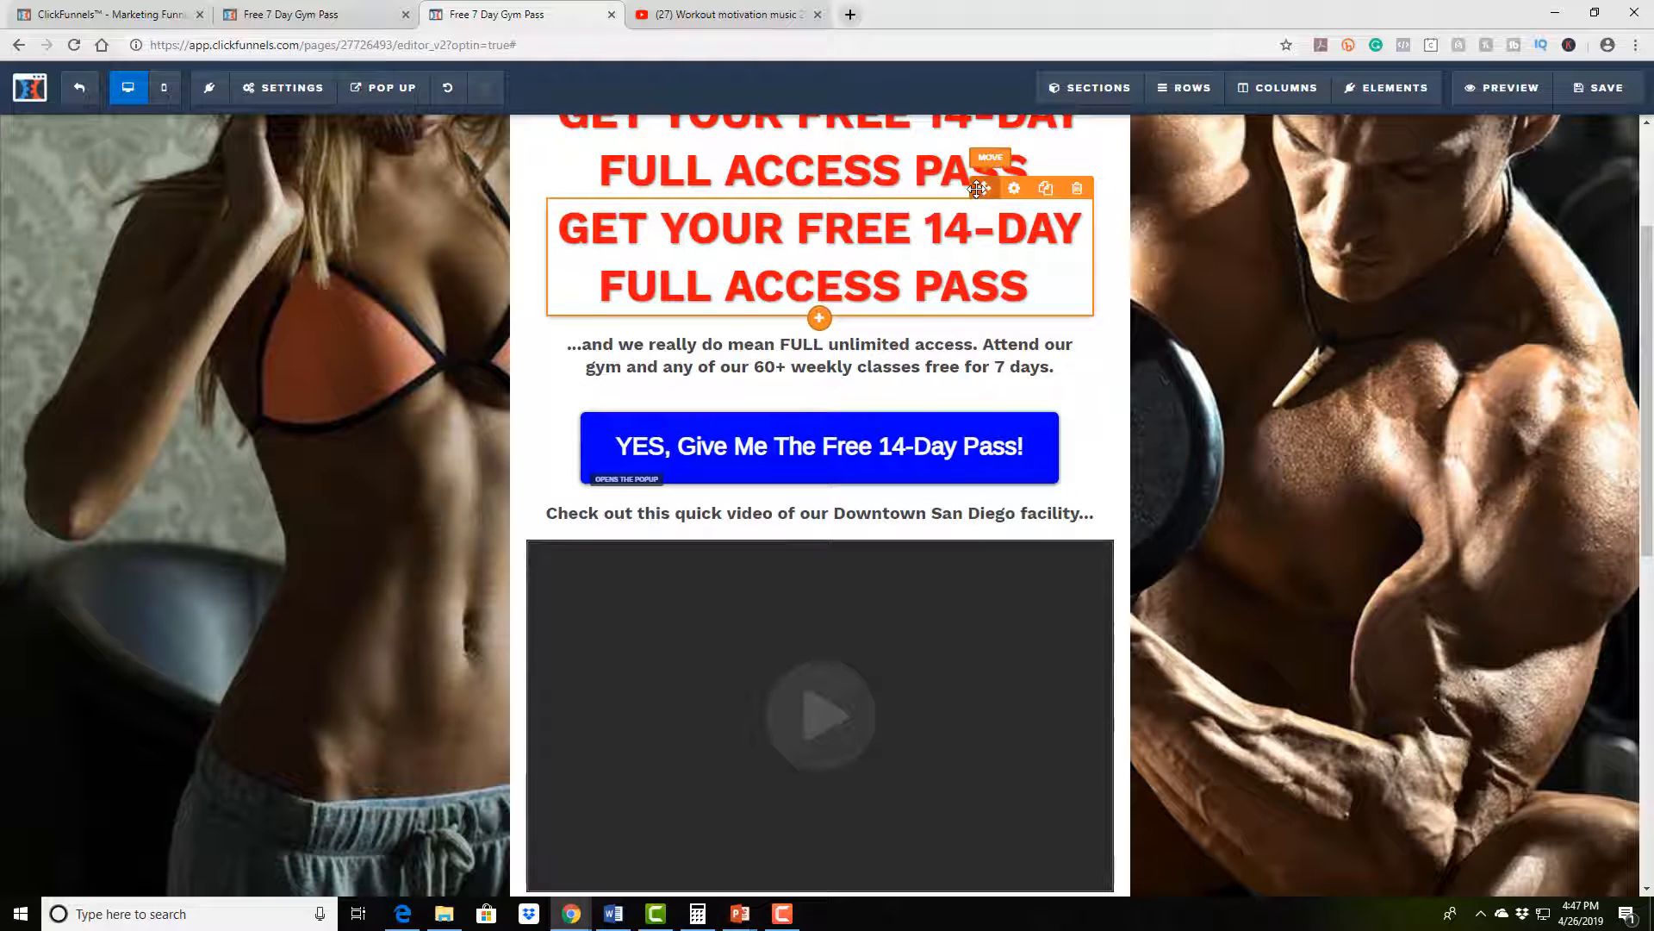
pyautogui.scroll(-5, 966, 595)
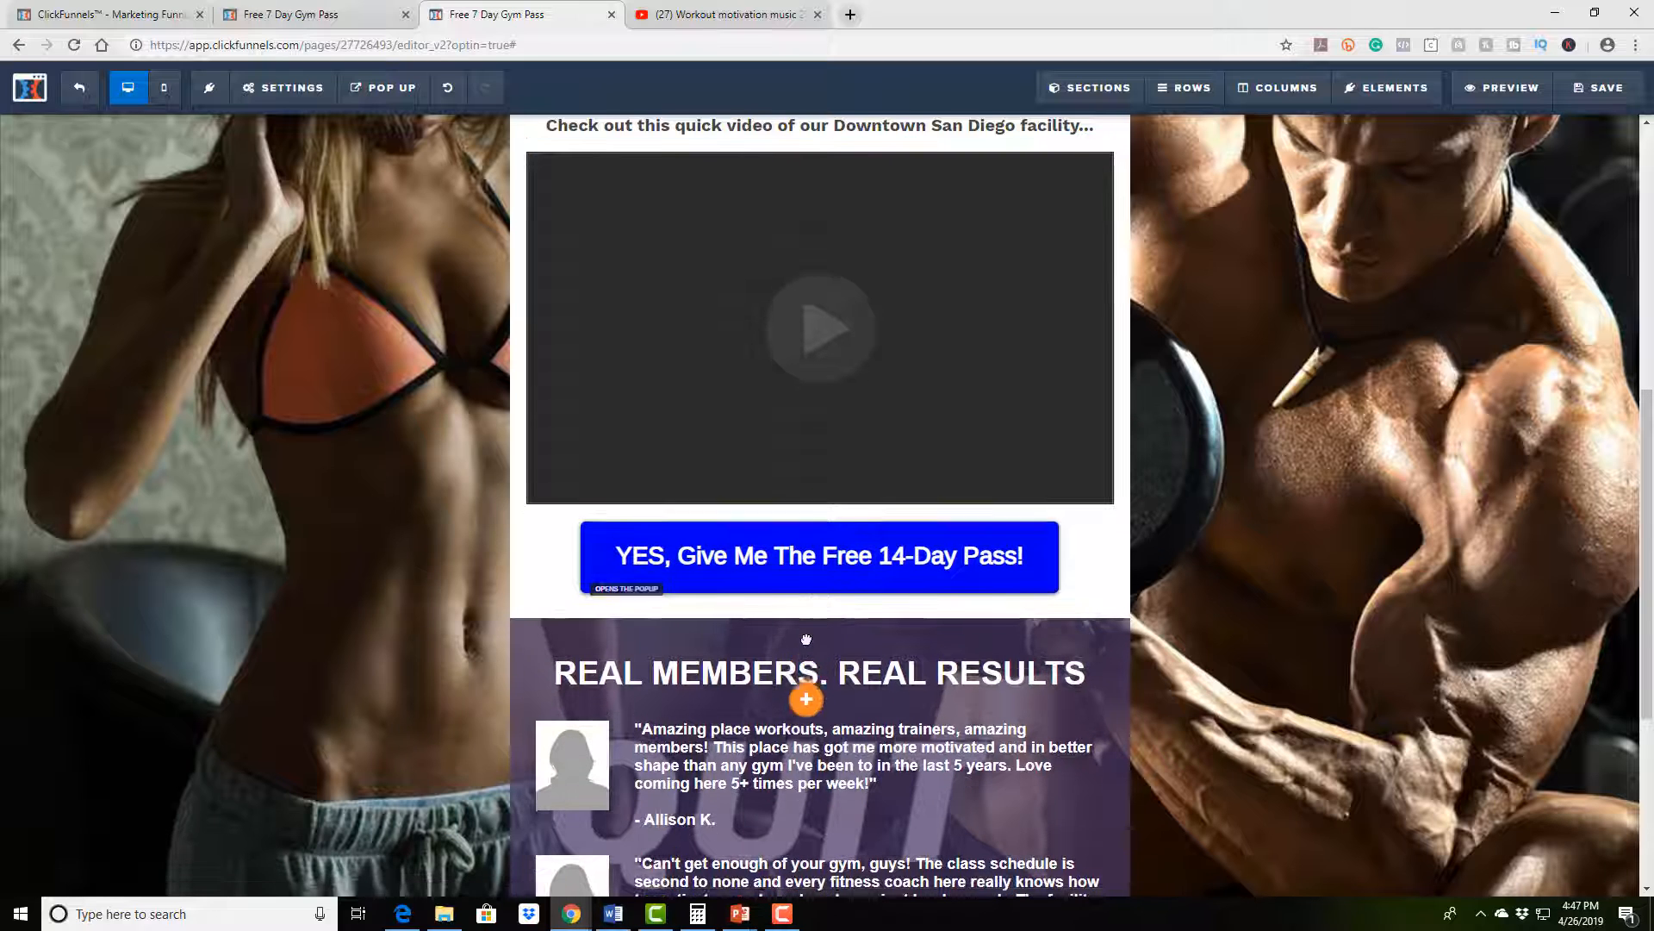
pyautogui.moveTo(803, 675); pyautogui.dragTo(803, 676)
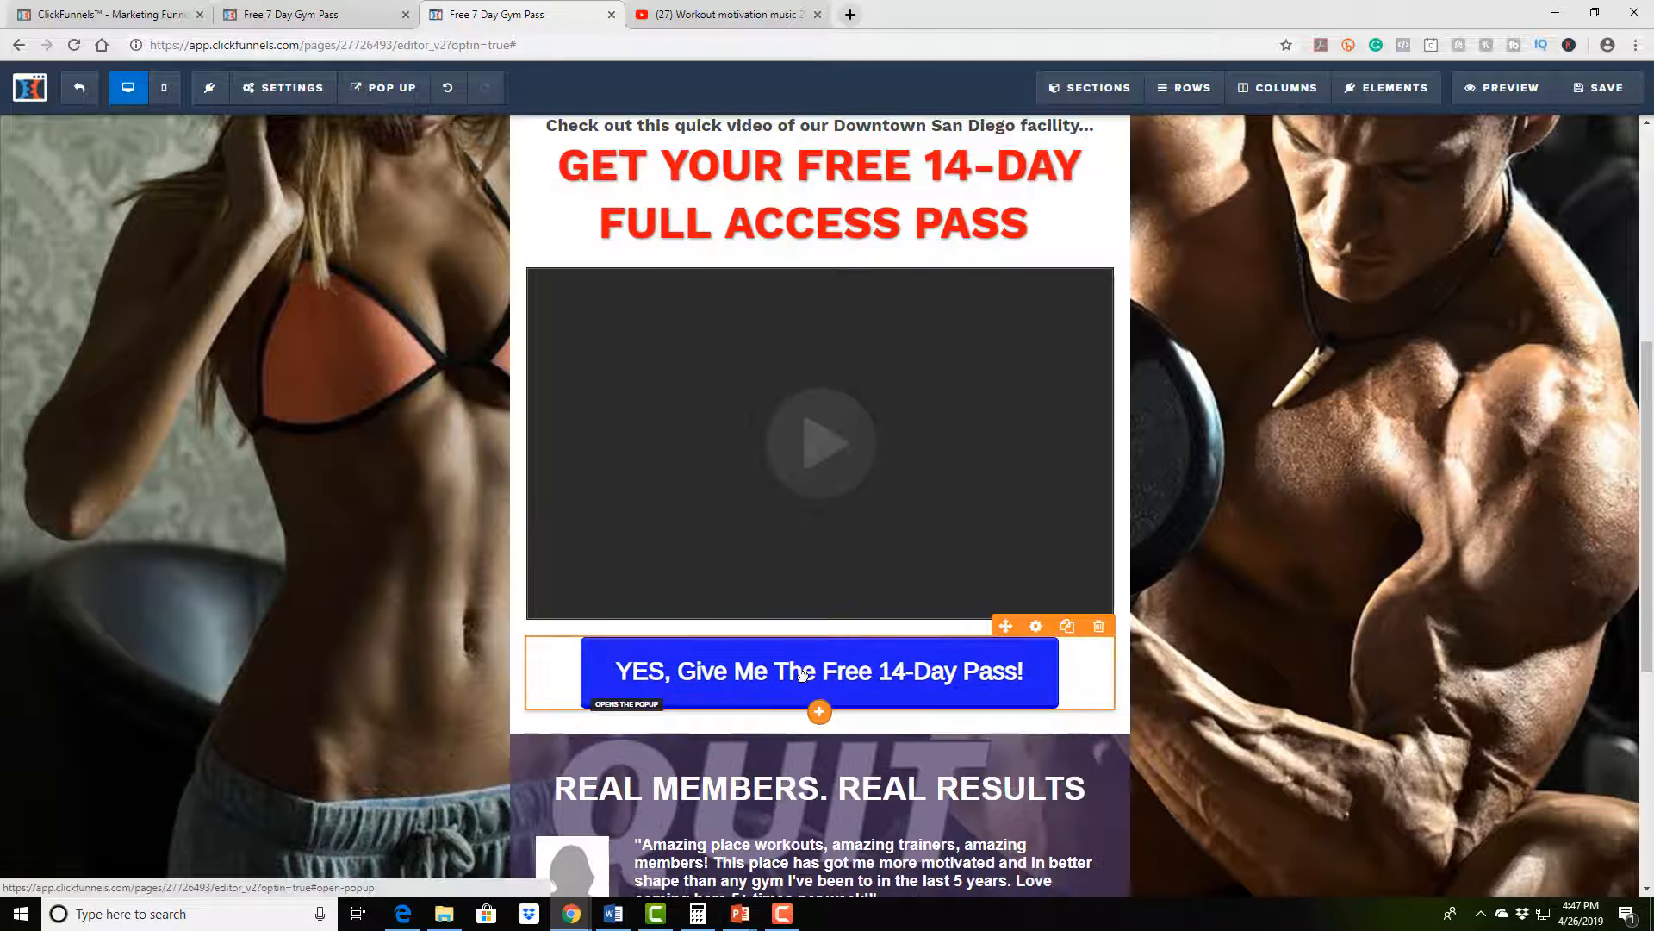
# Delete the cloned headline above the video and the cloned opt-in button below it
pyautogui.scroll(3, 1269, 599)
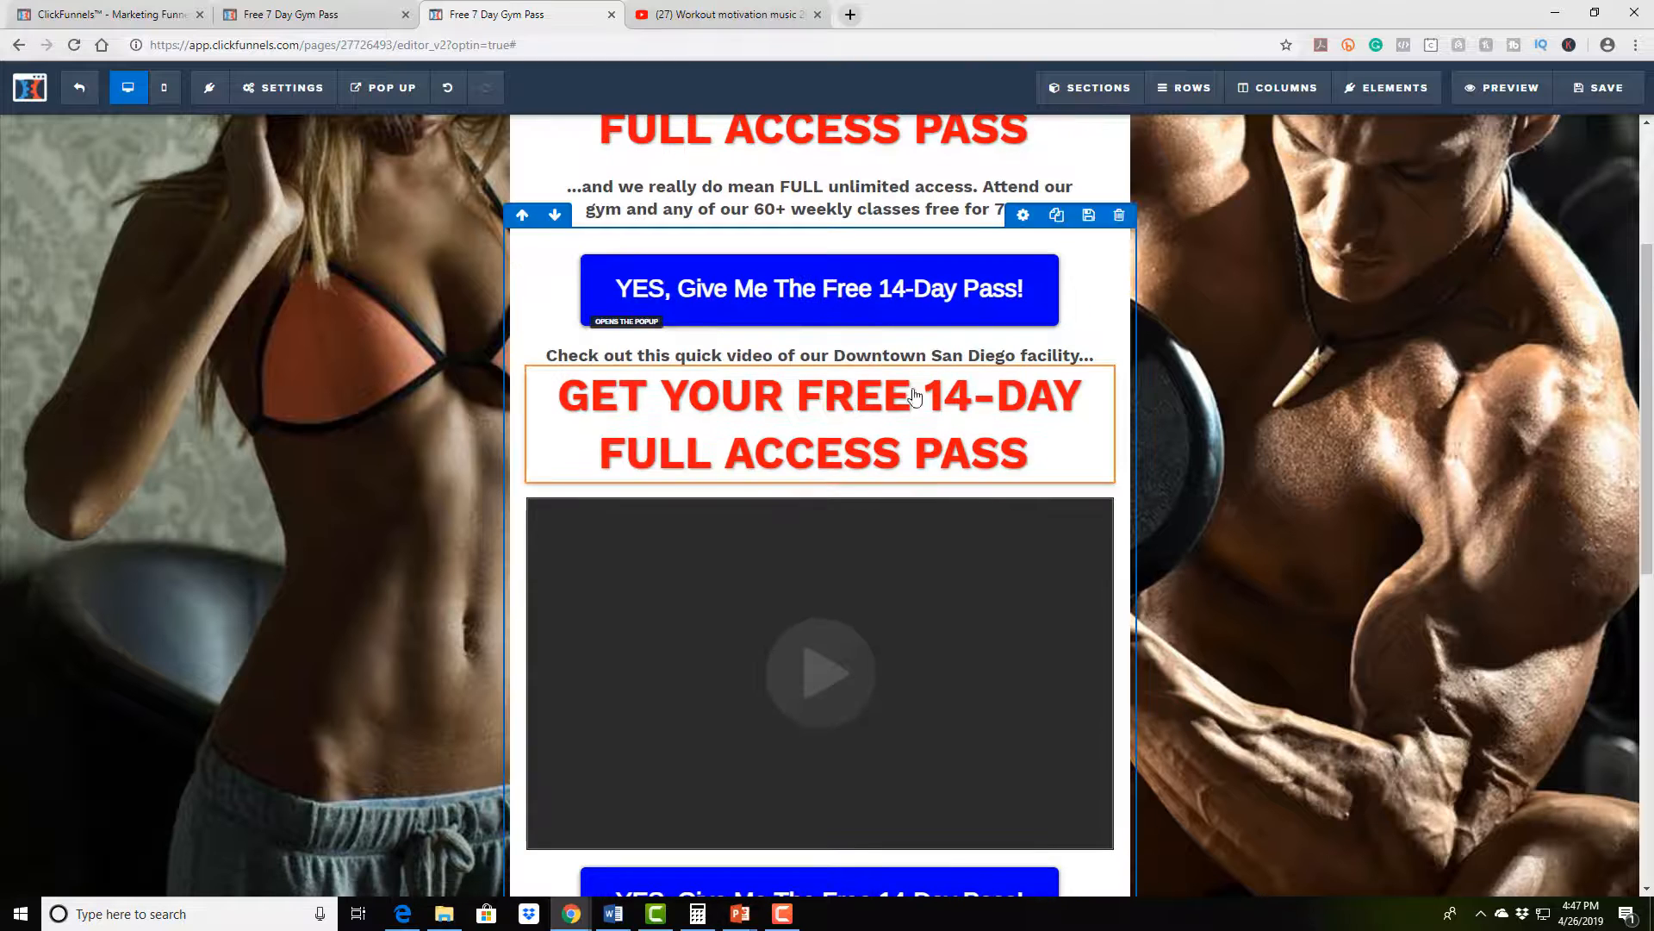
pyautogui.scroll(3, 1295, 507)
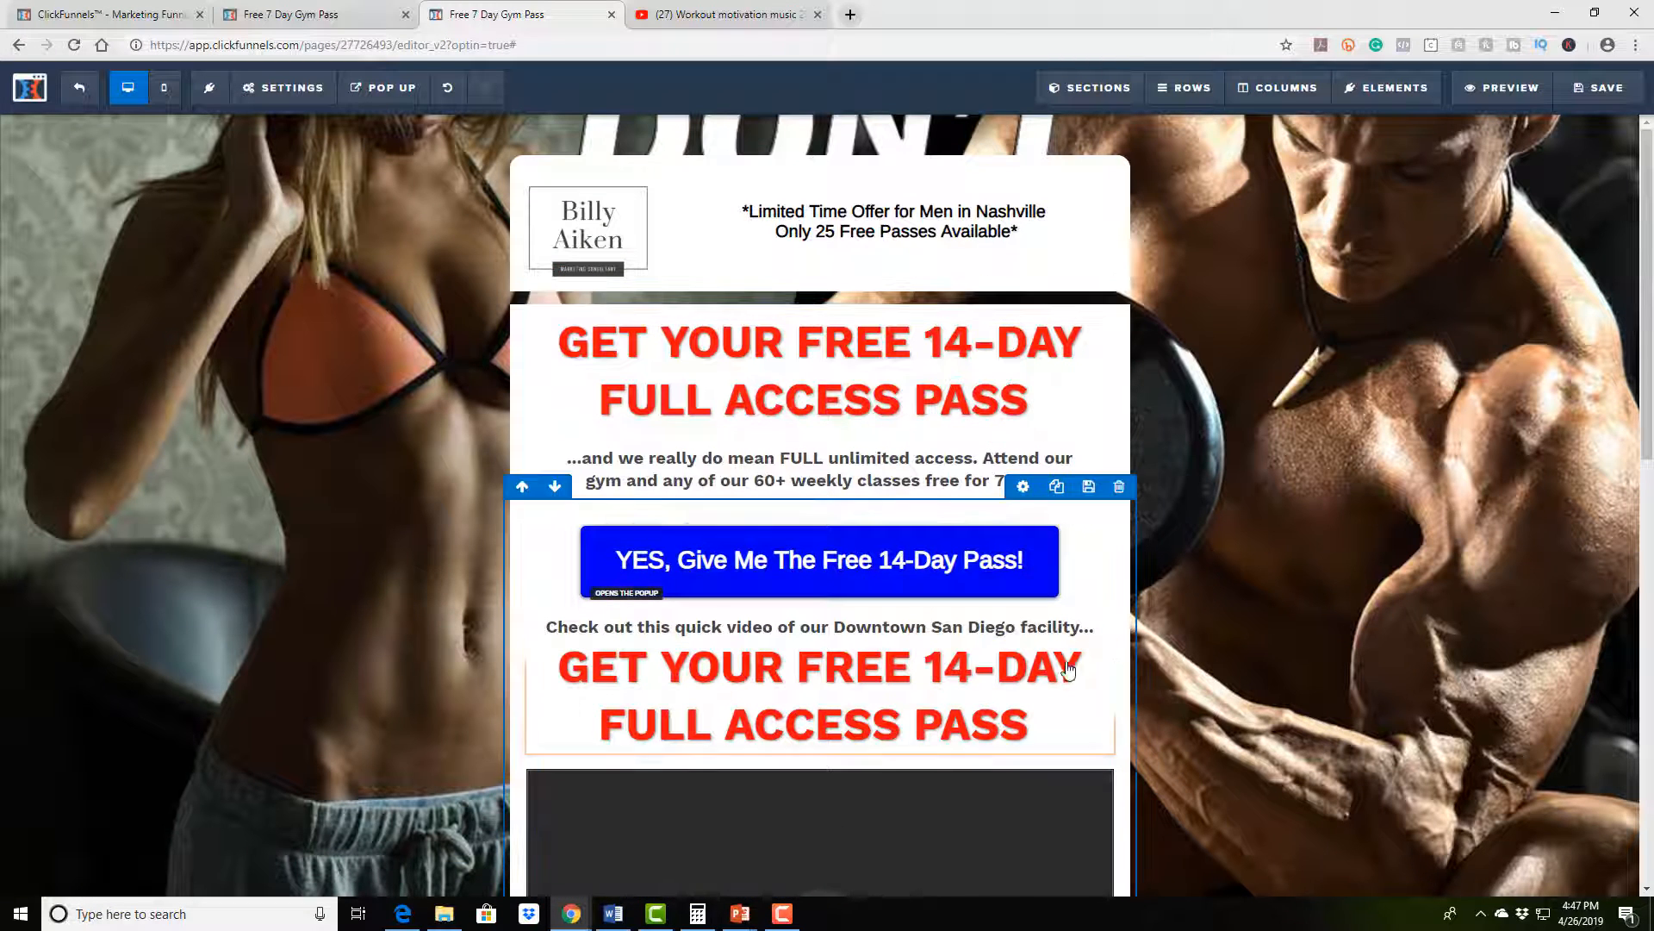
pyautogui.click(1099, 627)
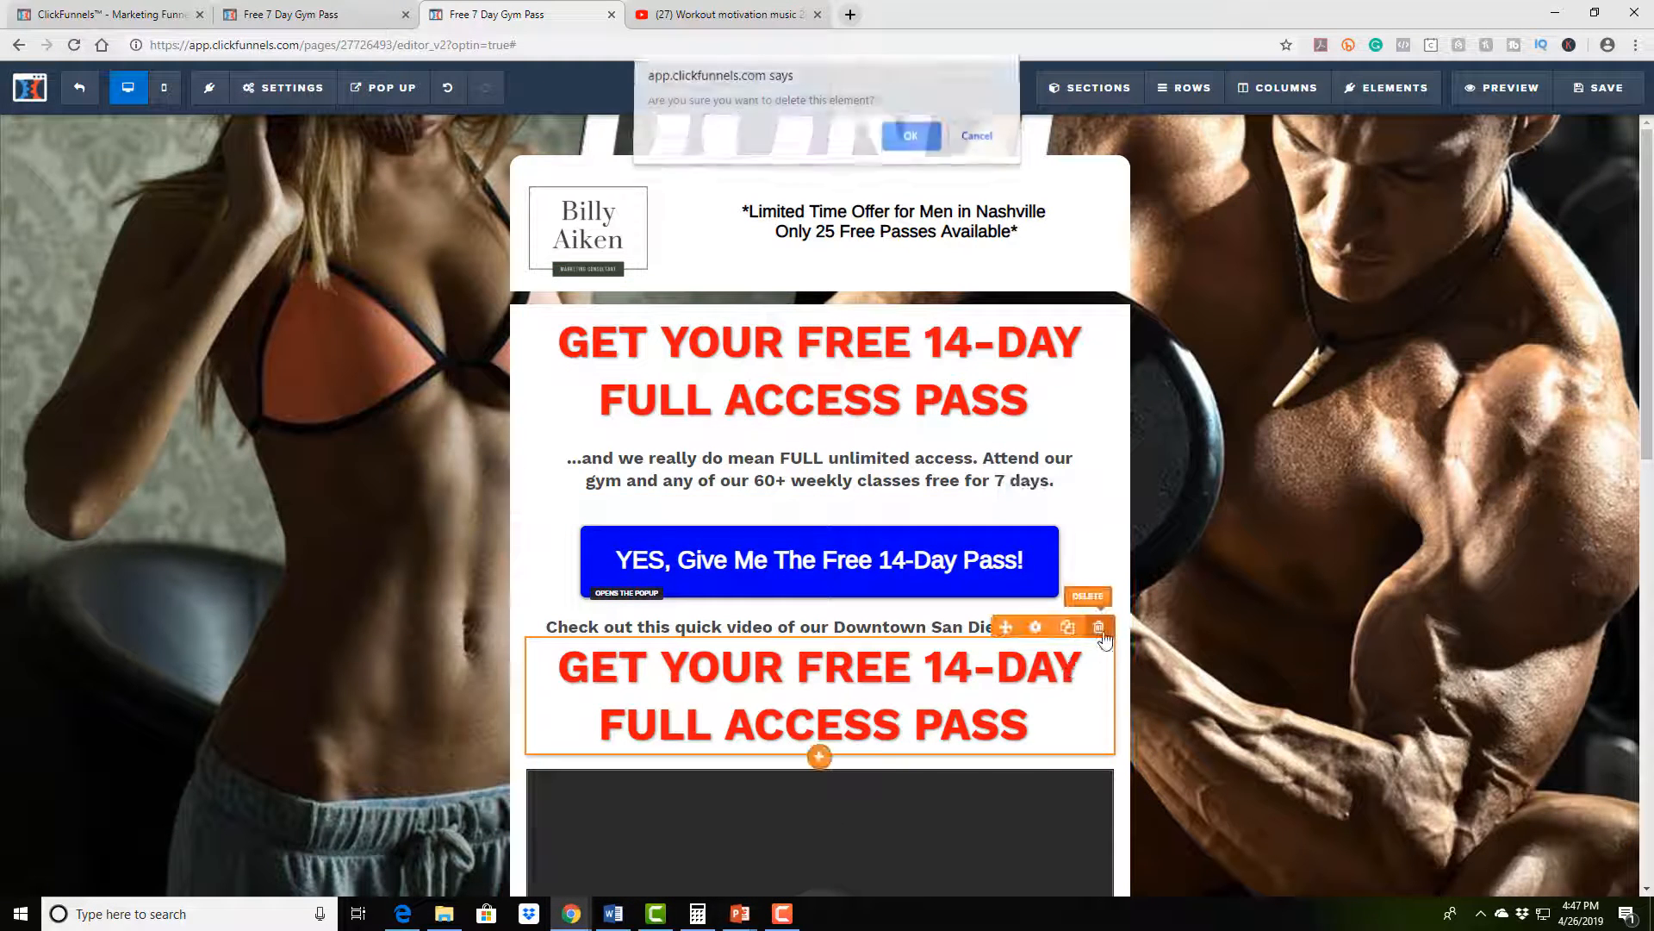
pyautogui.click(910, 138)
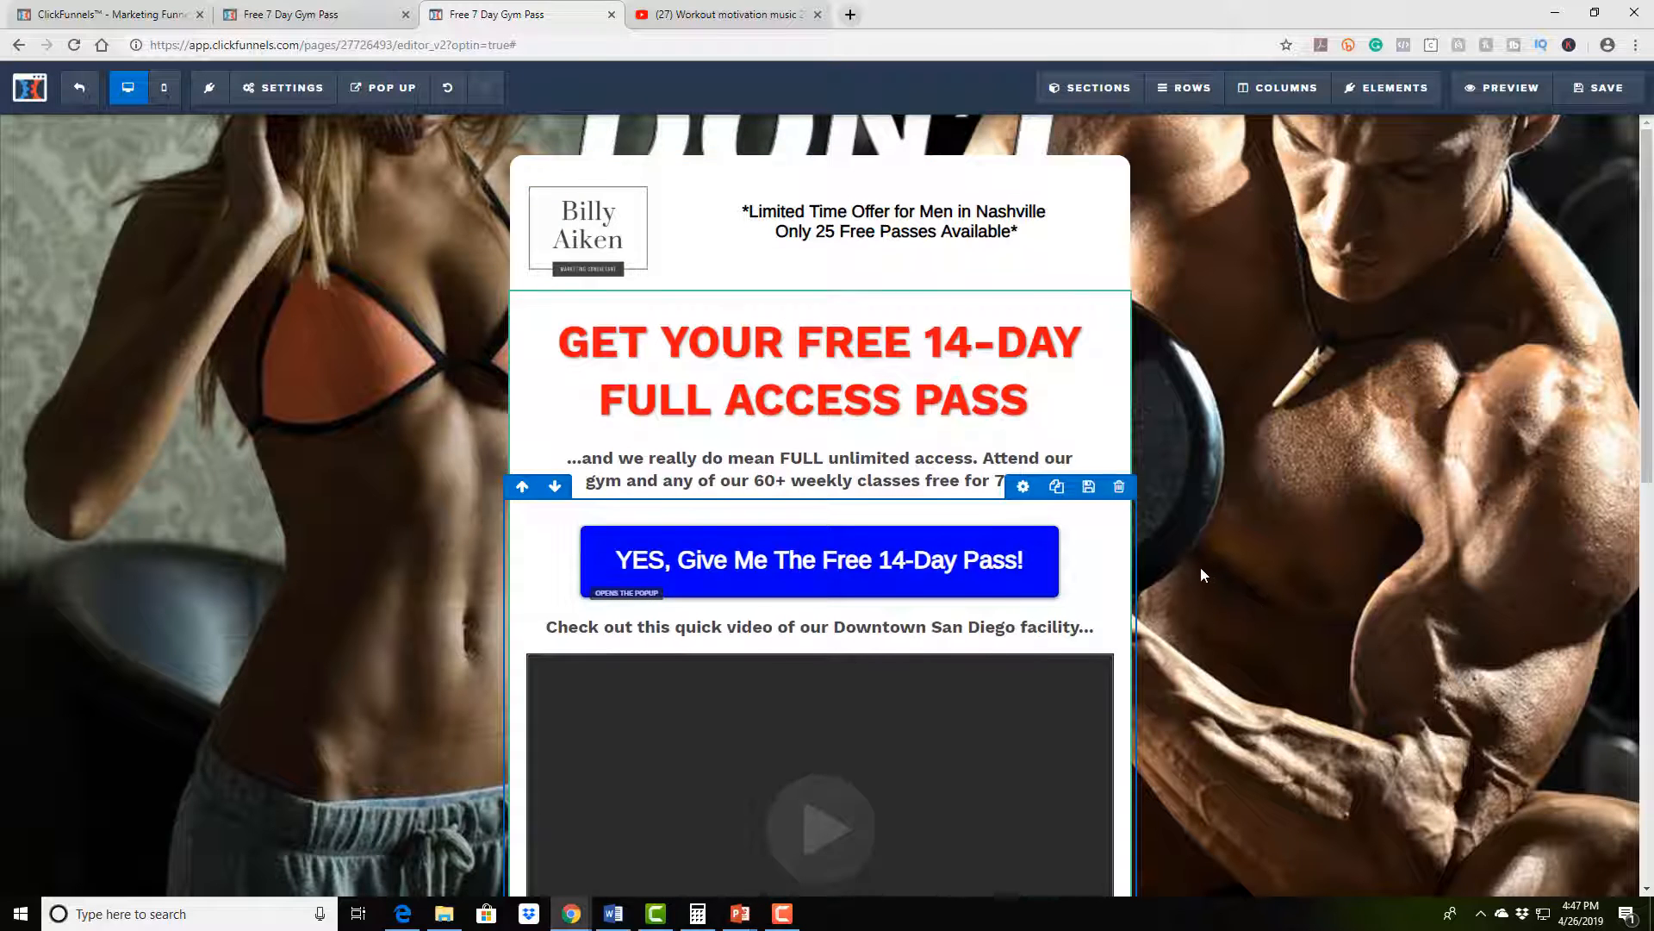
pyautogui.scroll(-5, 1199, 567)
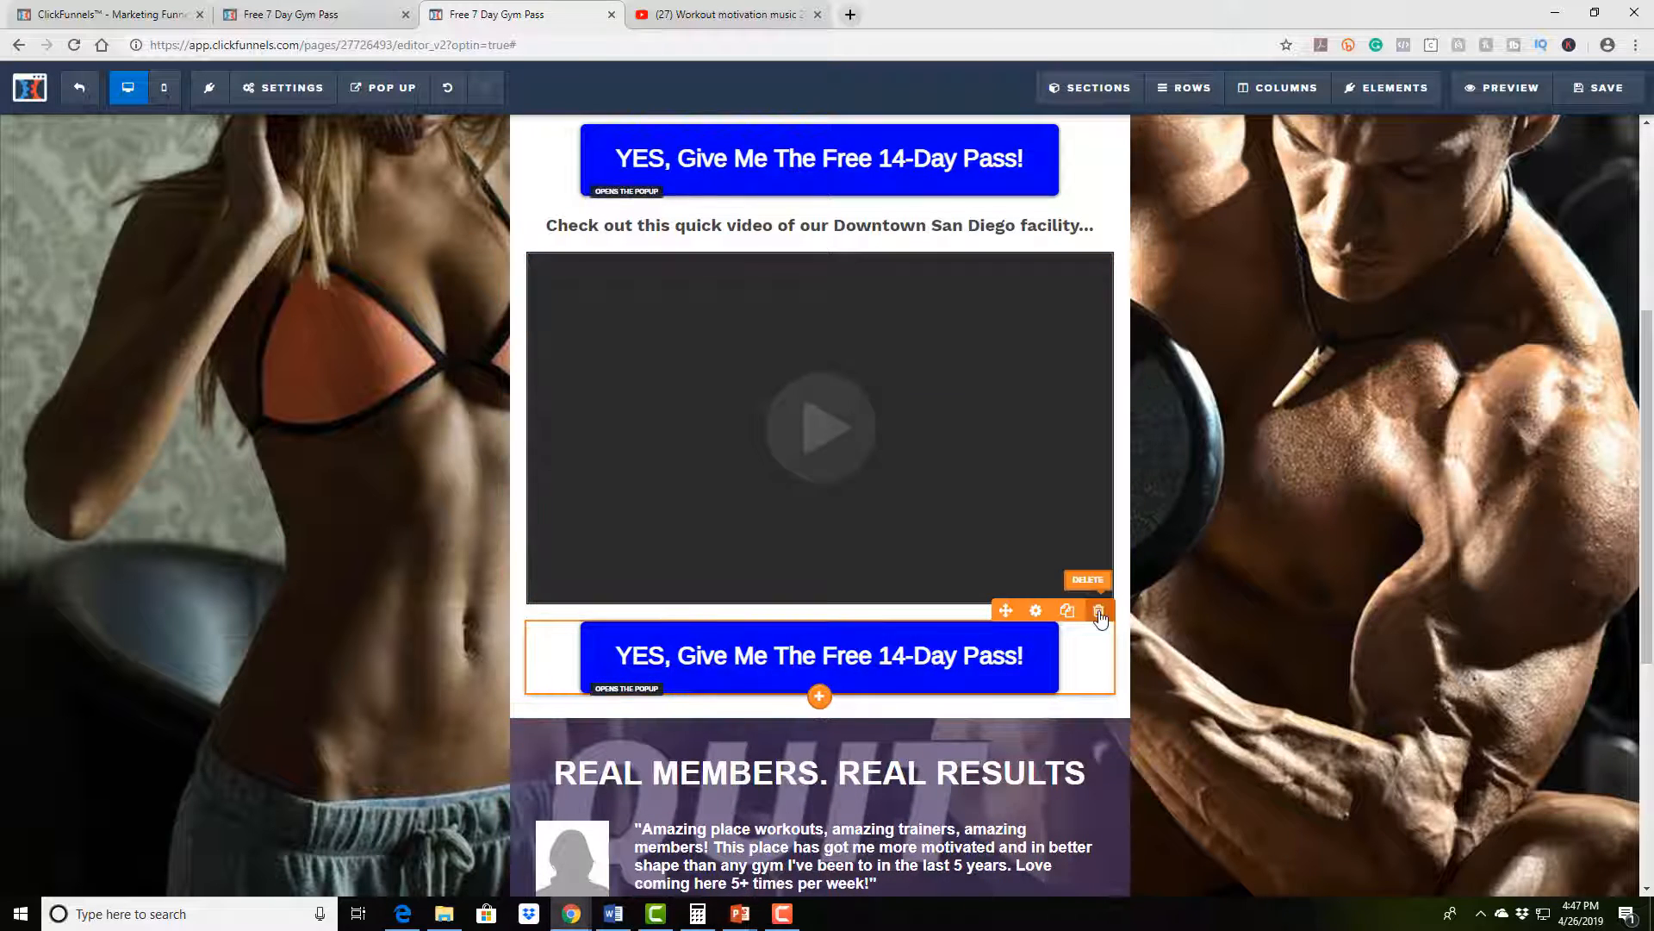
pyautogui.click(1099, 612)
pyautogui.click(905, 139)
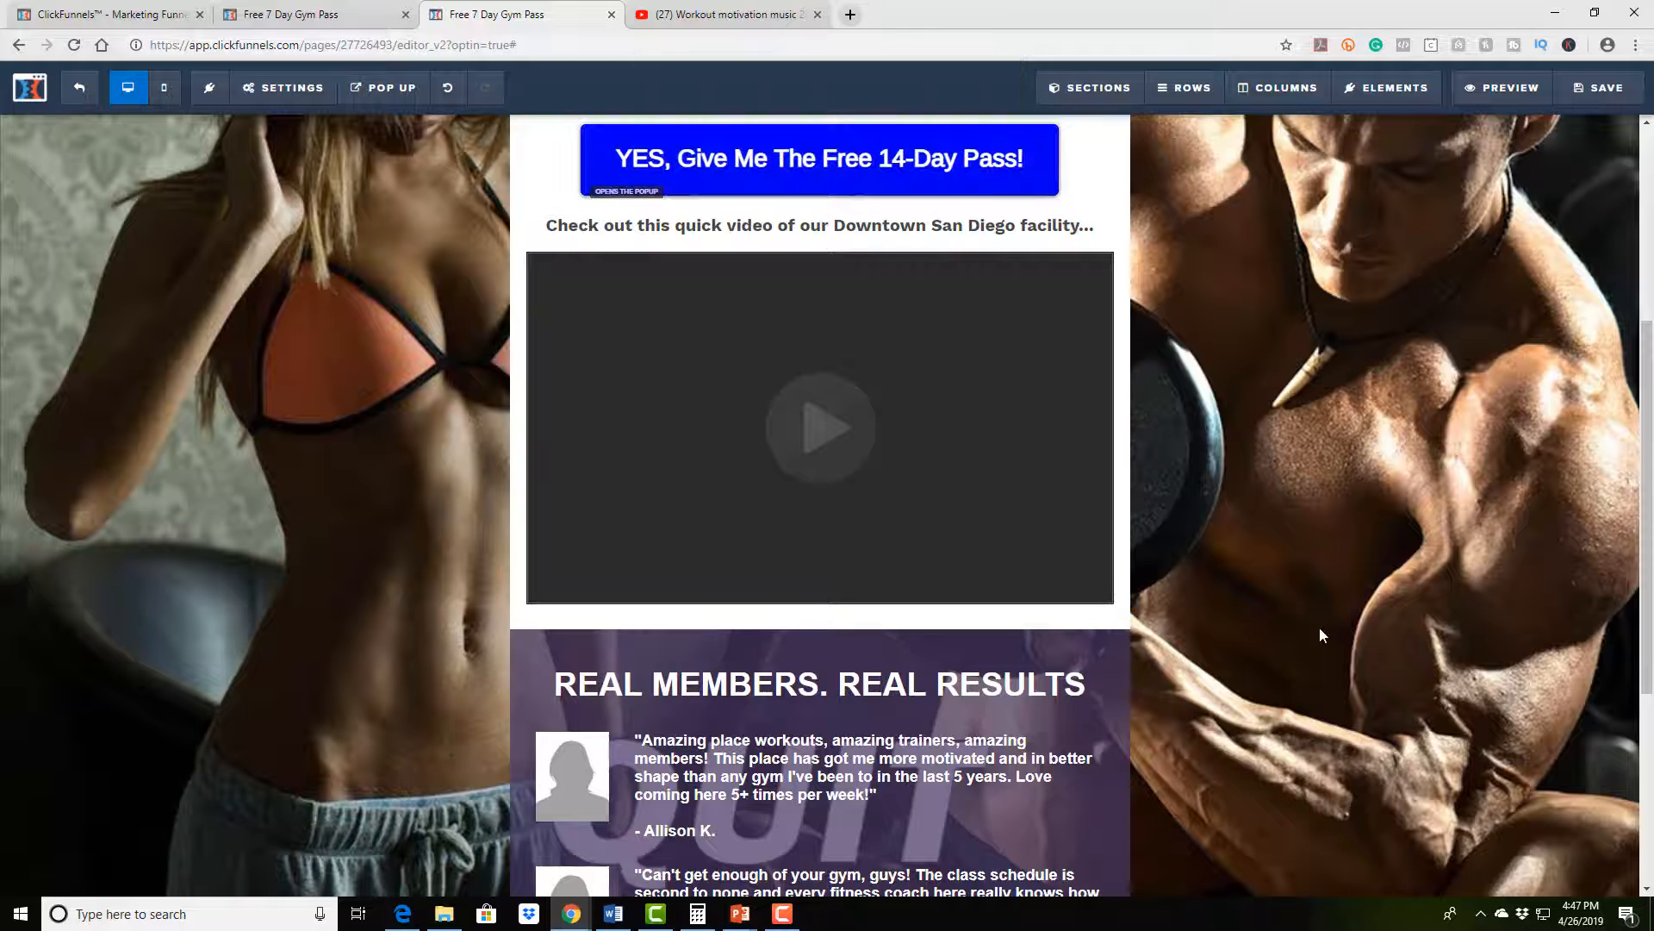
# Switch the editor to the mobile view and examine the page's mobile layout down to the testimonials
pyautogui.scroll(5, 1312, 596)
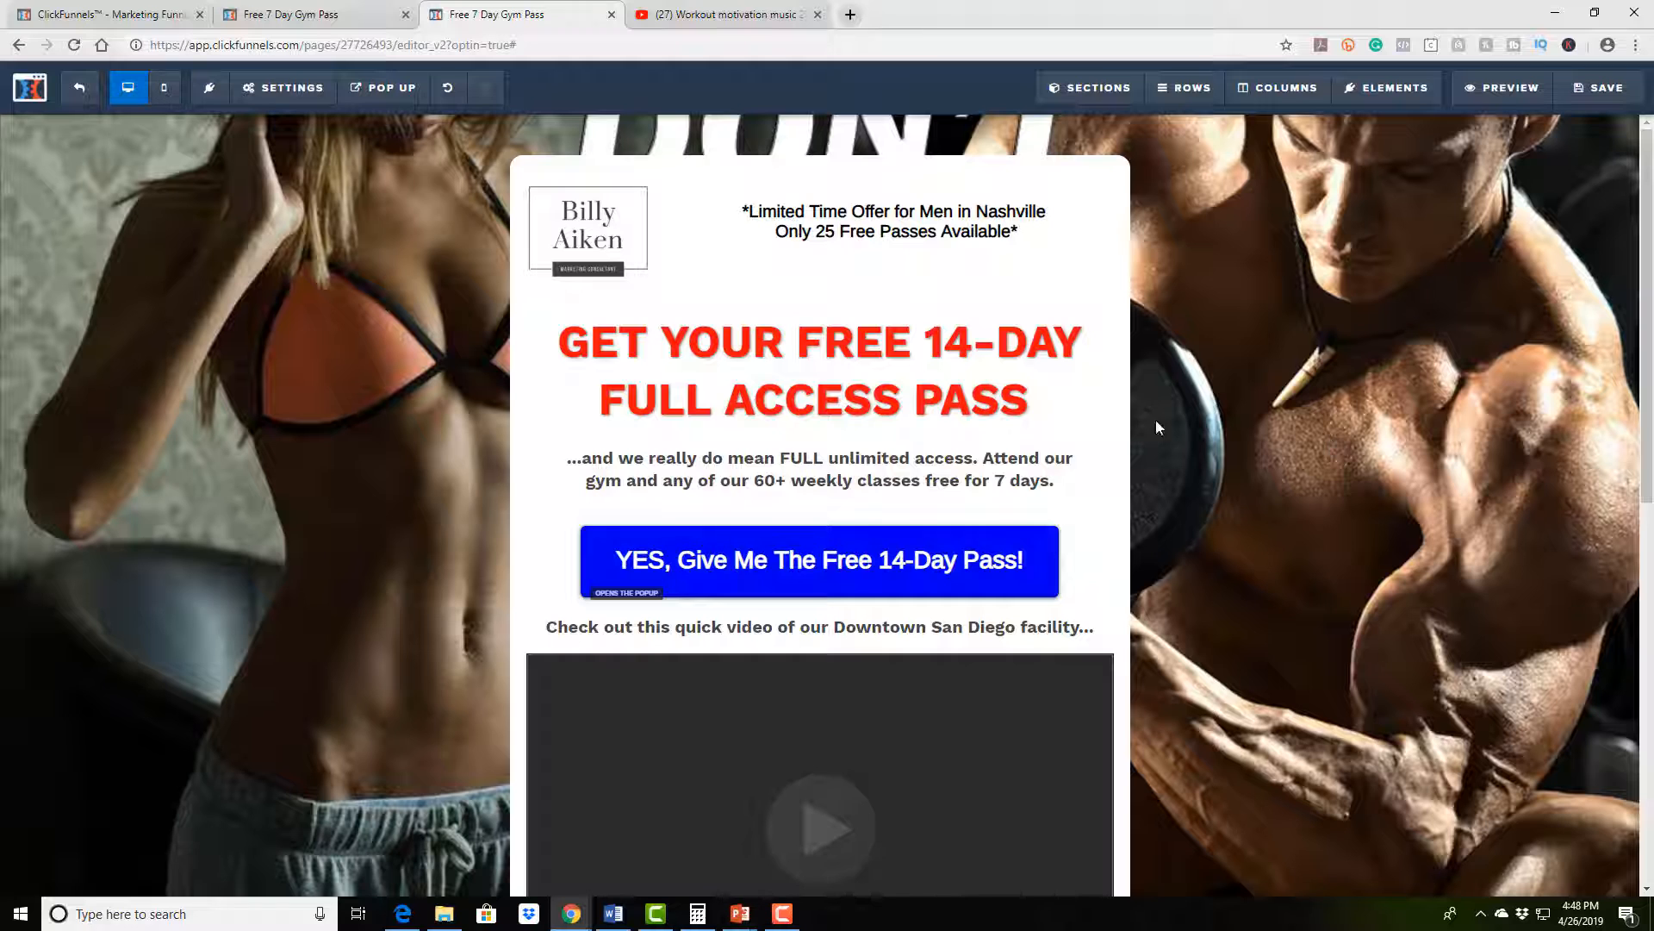
pyautogui.click(165, 91)
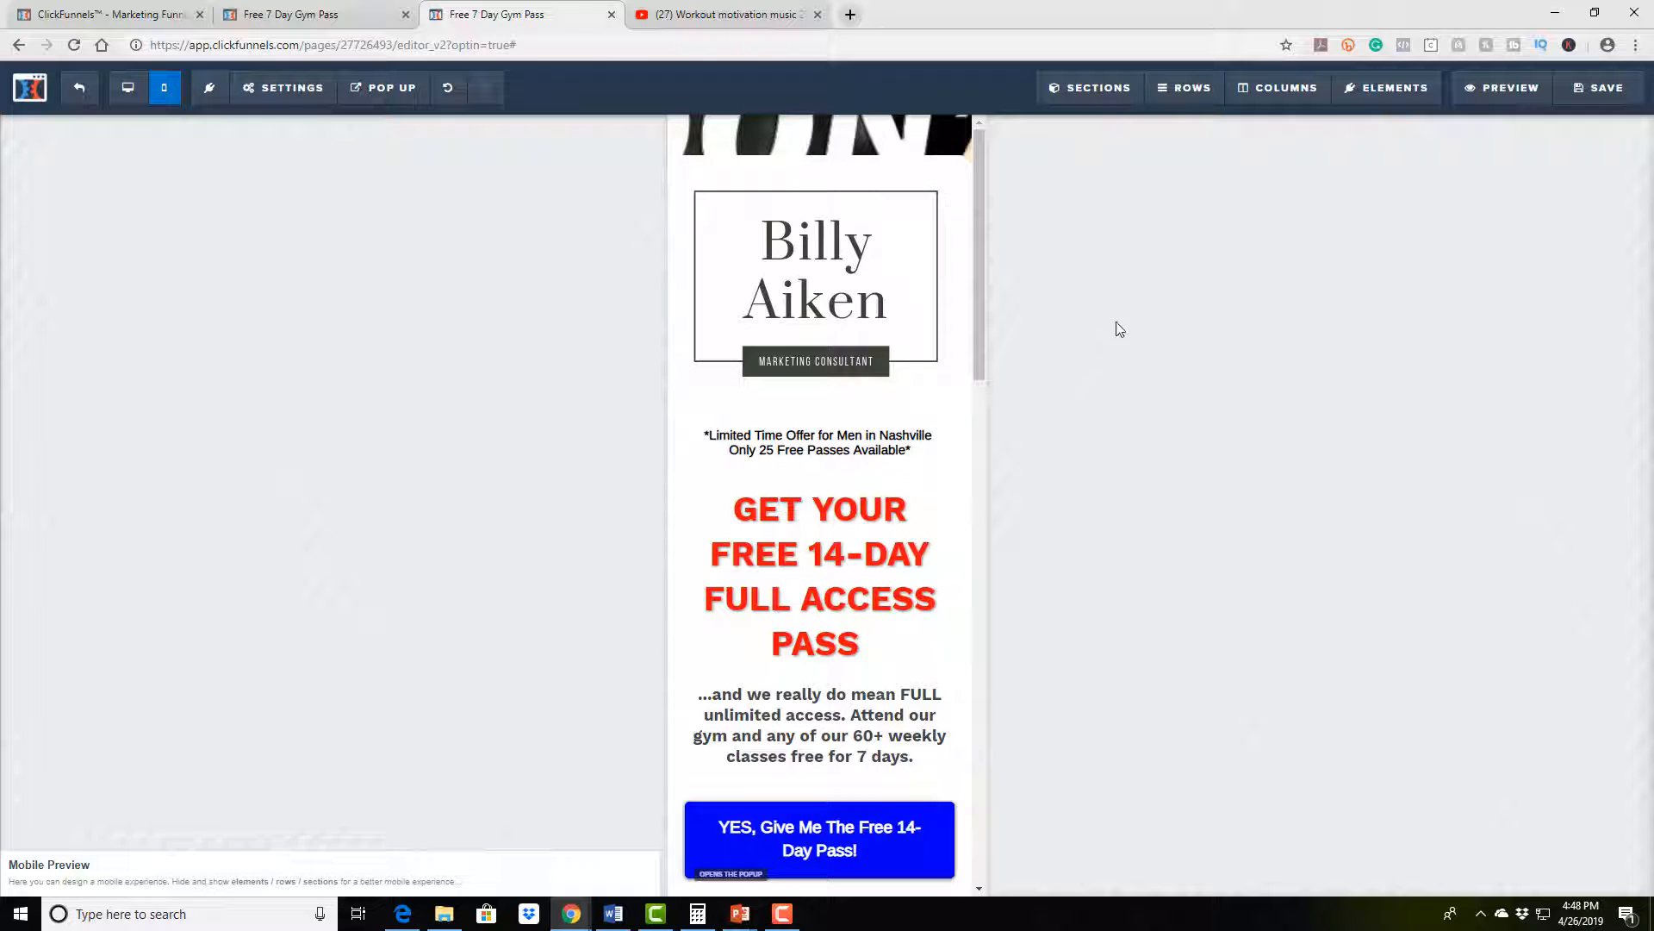
pyautogui.scroll(-6, 864, 449)
pyautogui.scroll(-12, 864, 449)
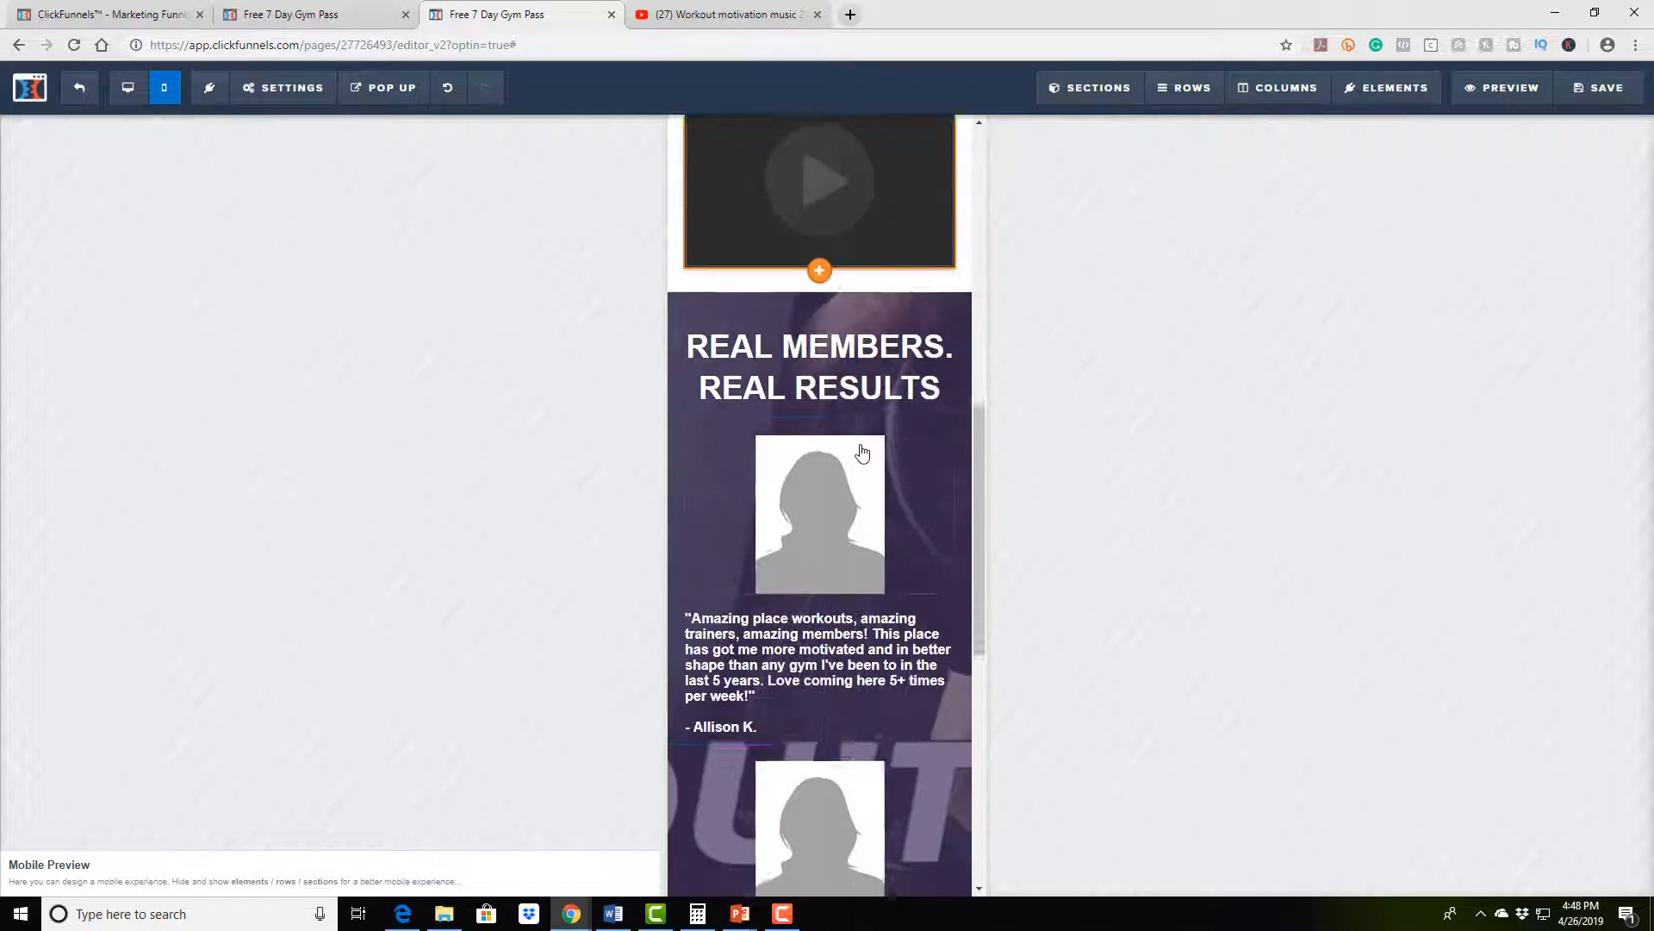
pyautogui.scroll(18, 853, 448)
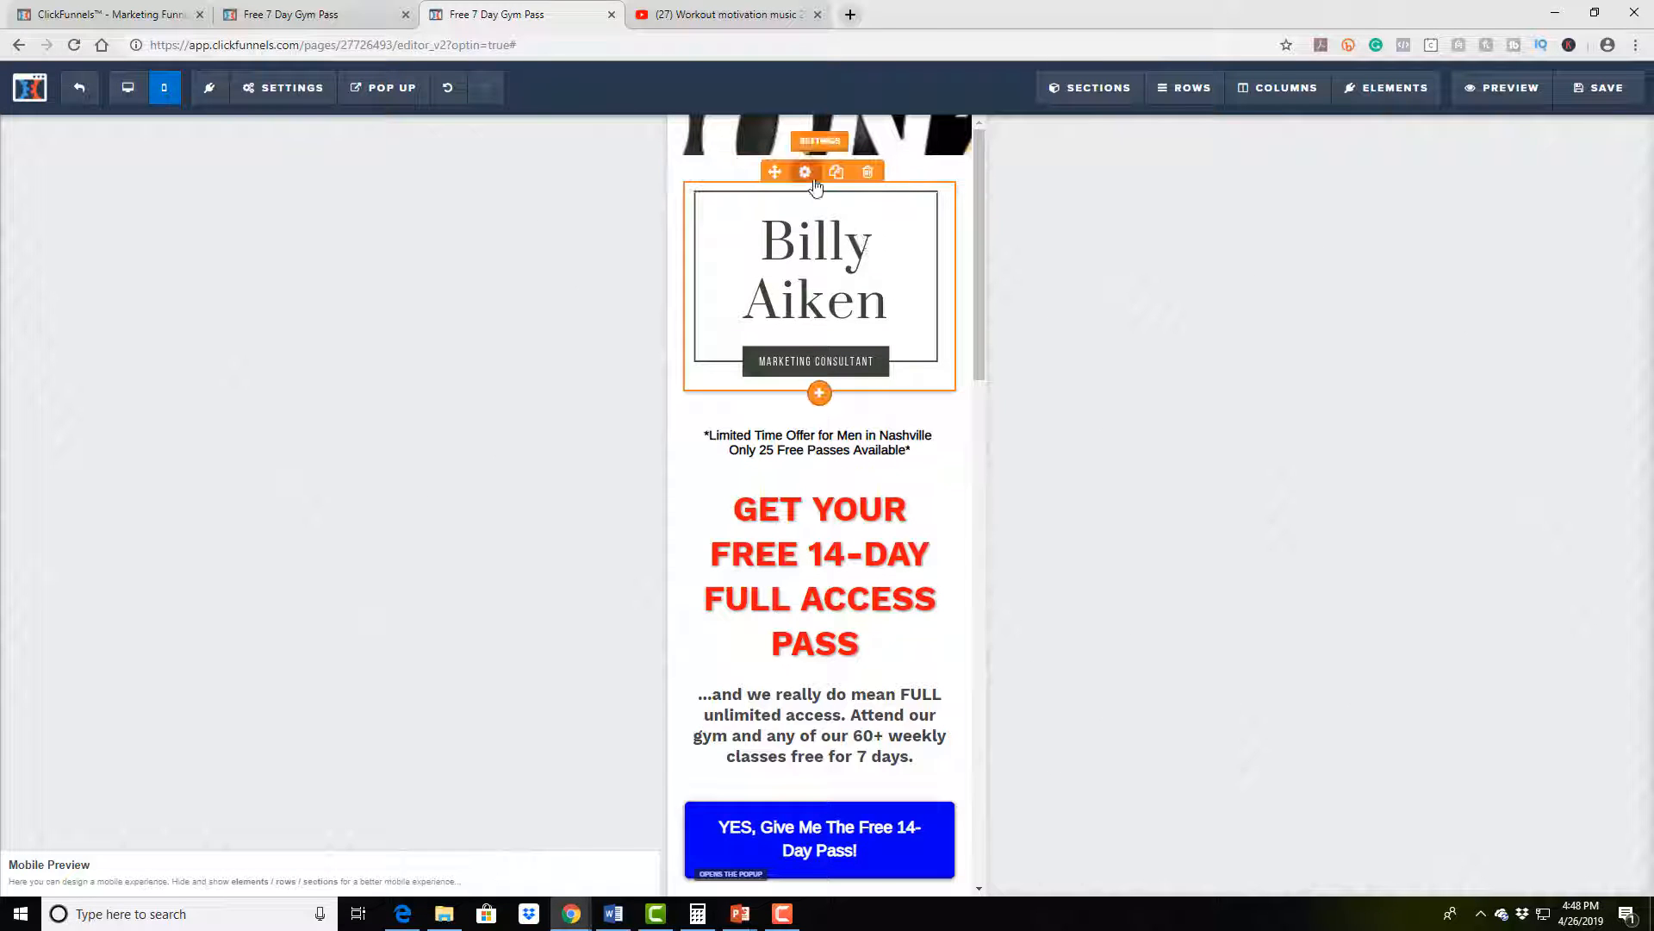
# Set the logo image's width to 120 px in the mobile layout
pyautogui.click(808, 175)
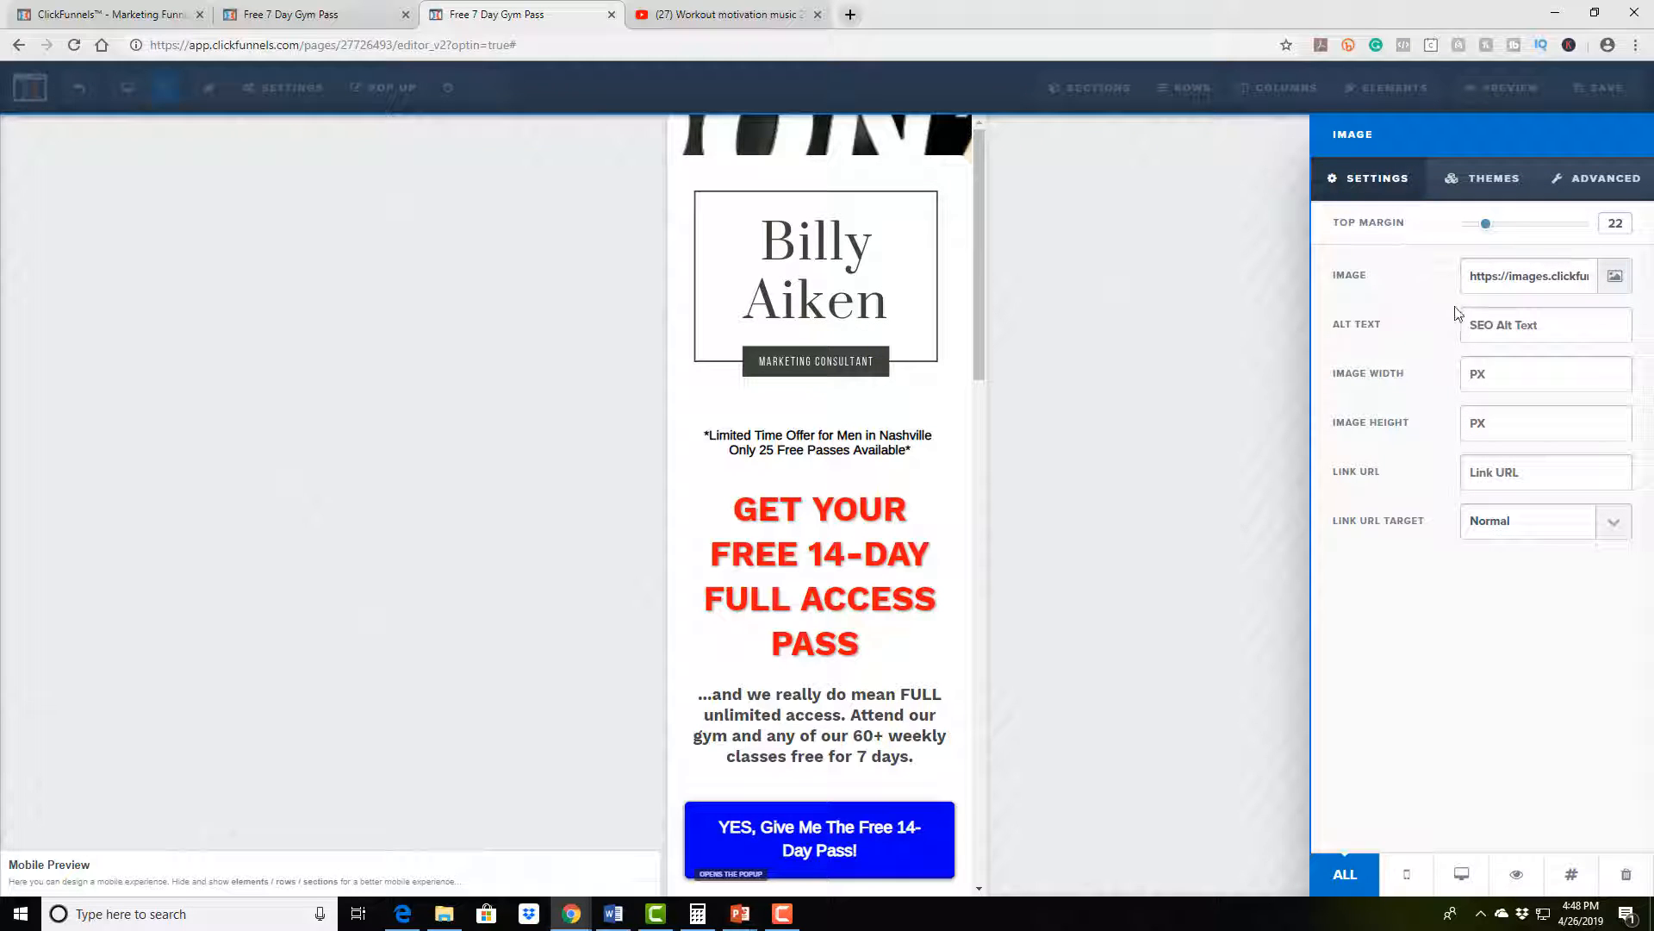
pyautogui.click(1496, 370)
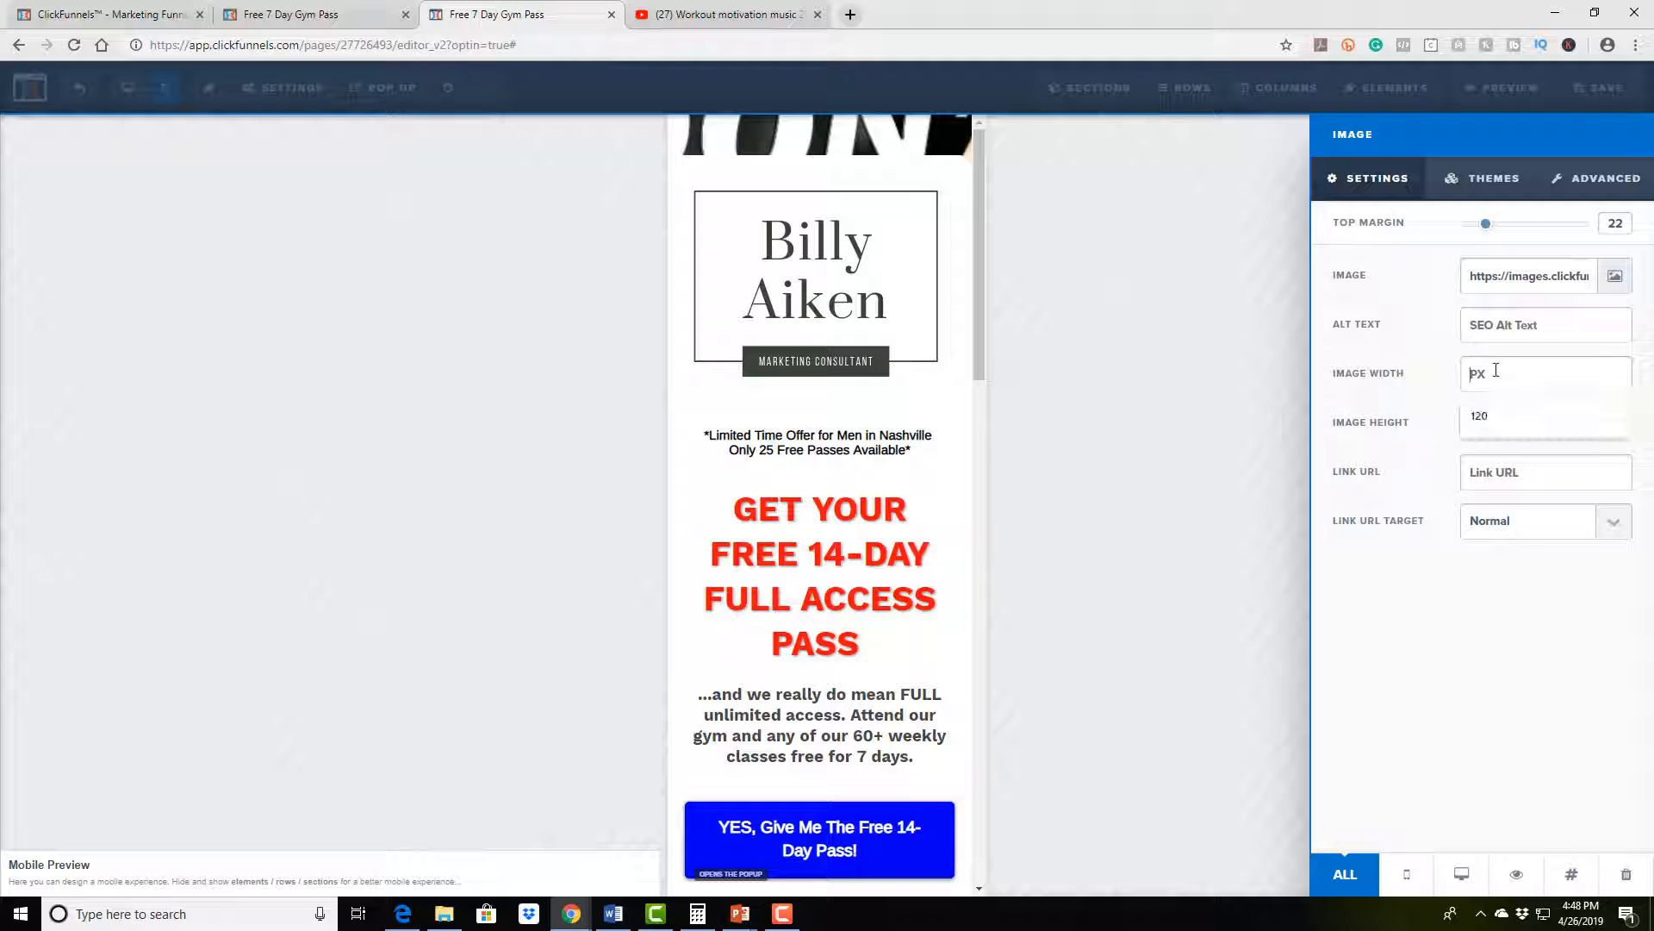
pyautogui.write('120')
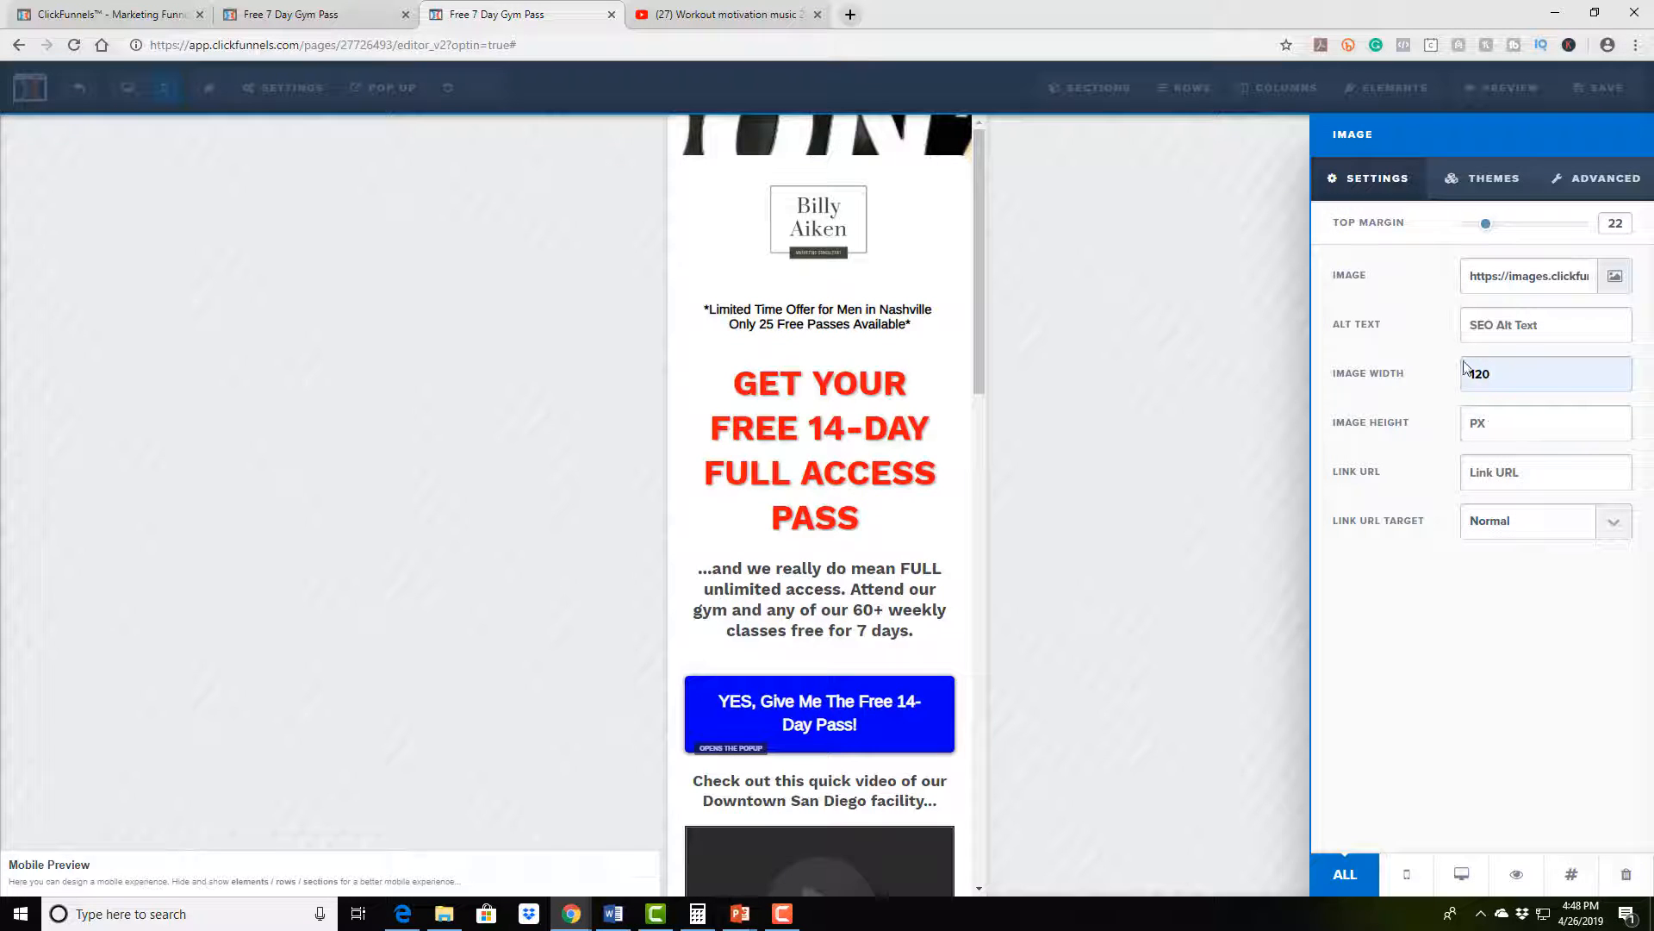
pyautogui.click(1060, 293)
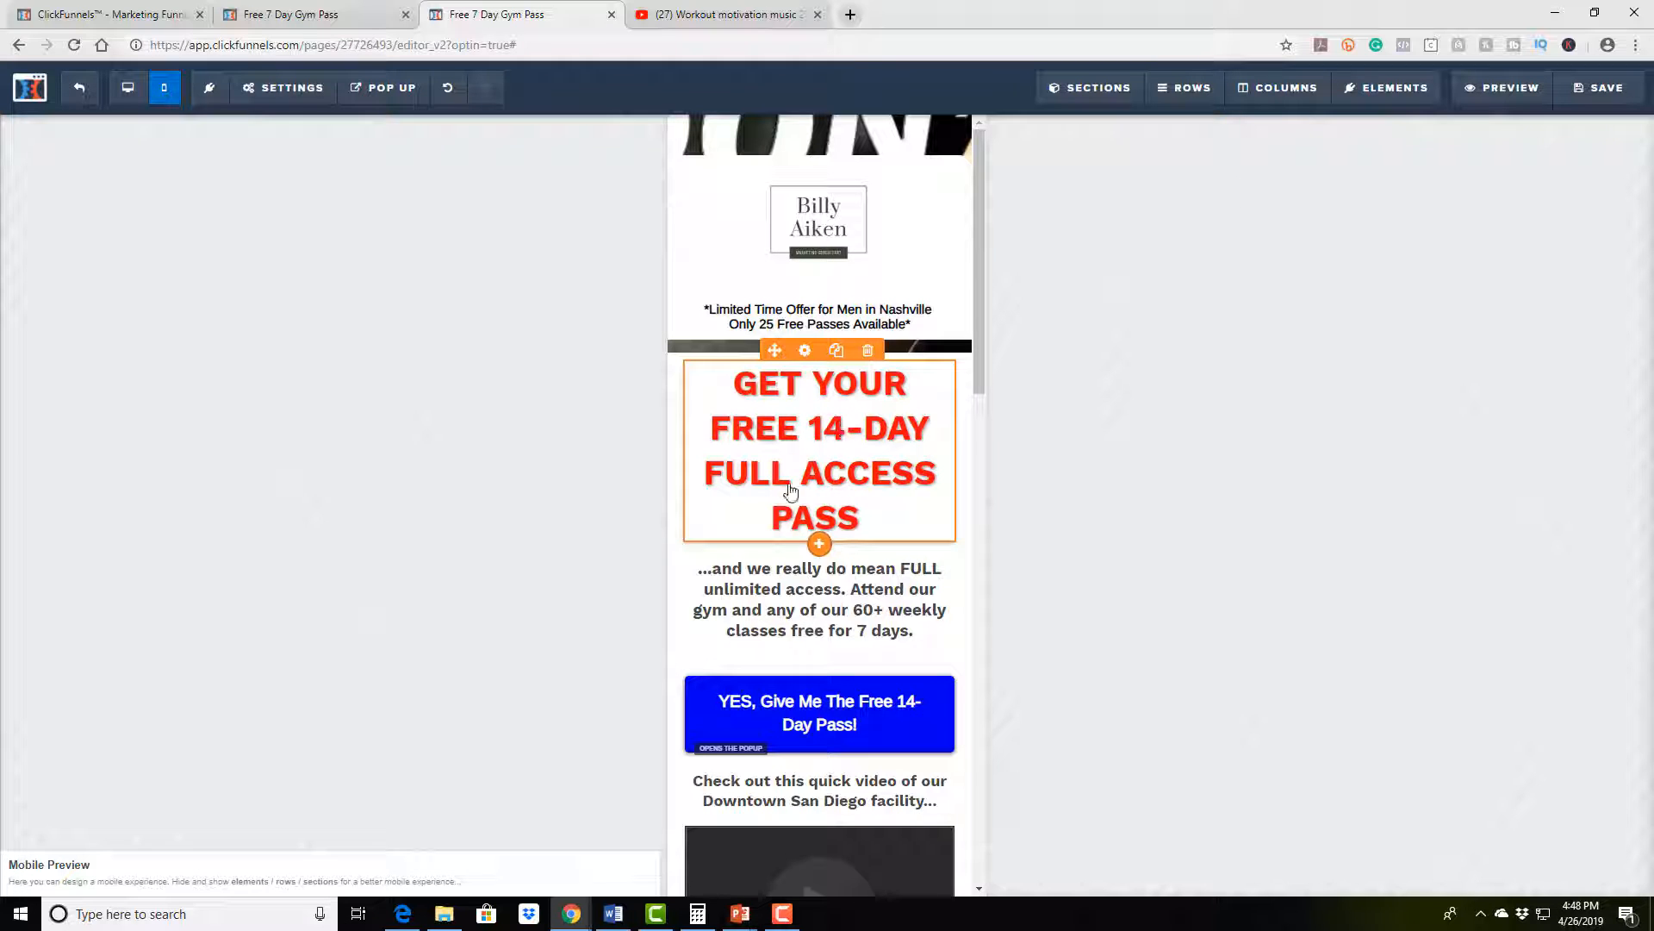
# Reduce the red "GET YOUR FREE 14-DAY FULL ACCESS PASS" headline's mobile font size to 23px
pyautogui.click(805, 349)
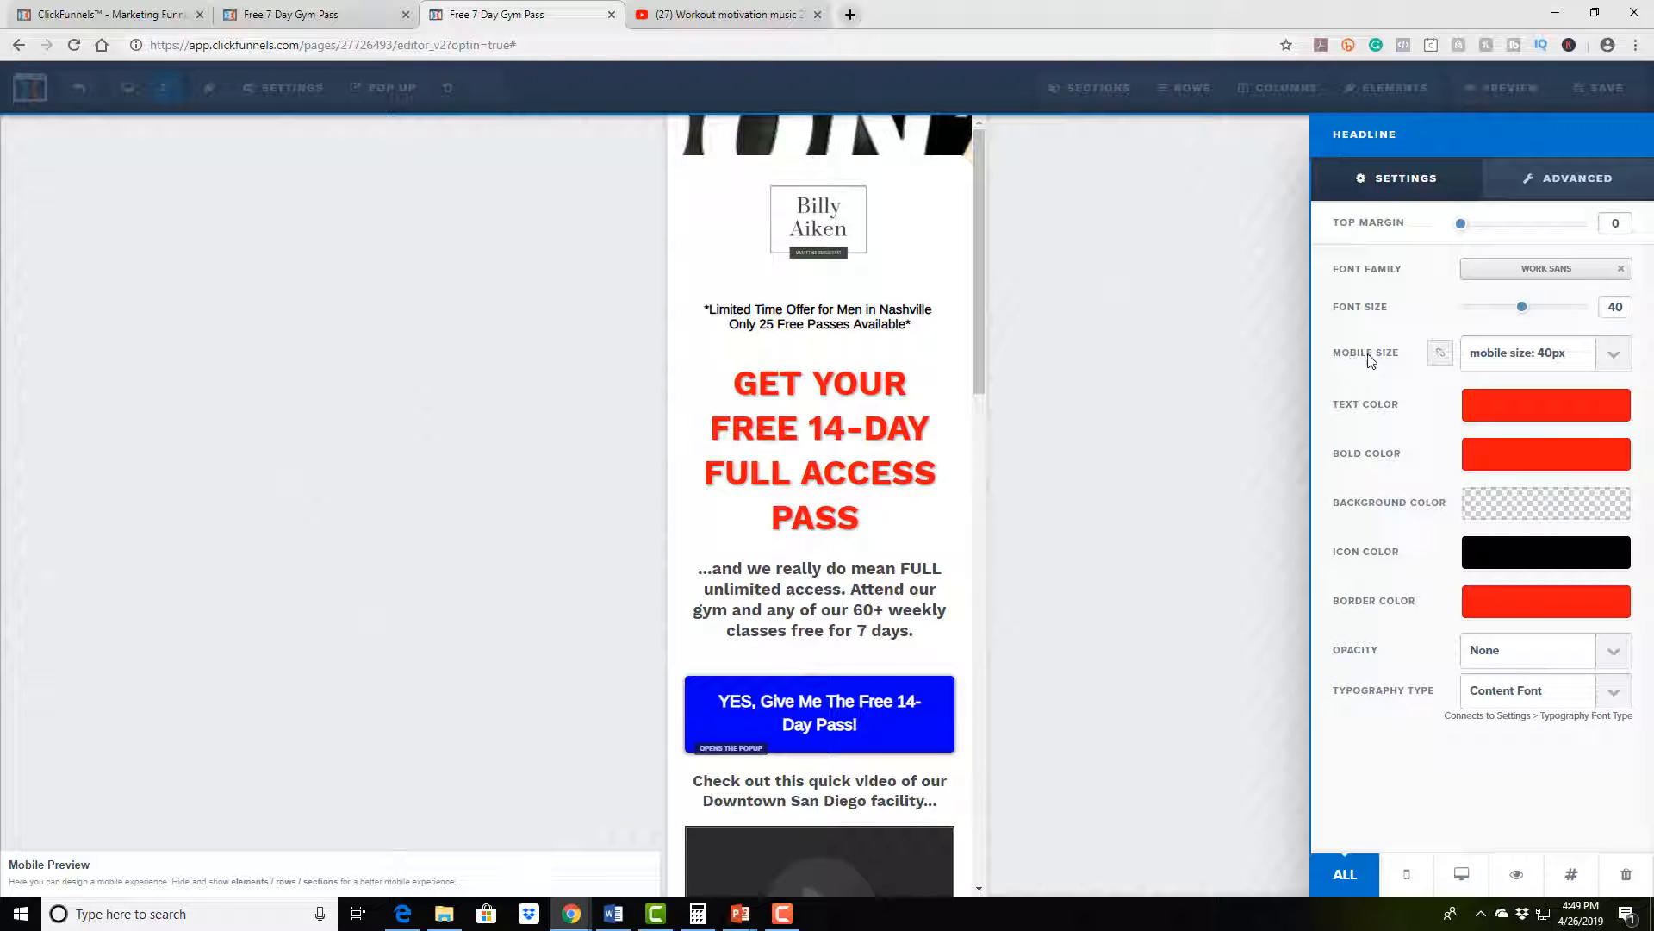
pyautogui.click(1613, 360)
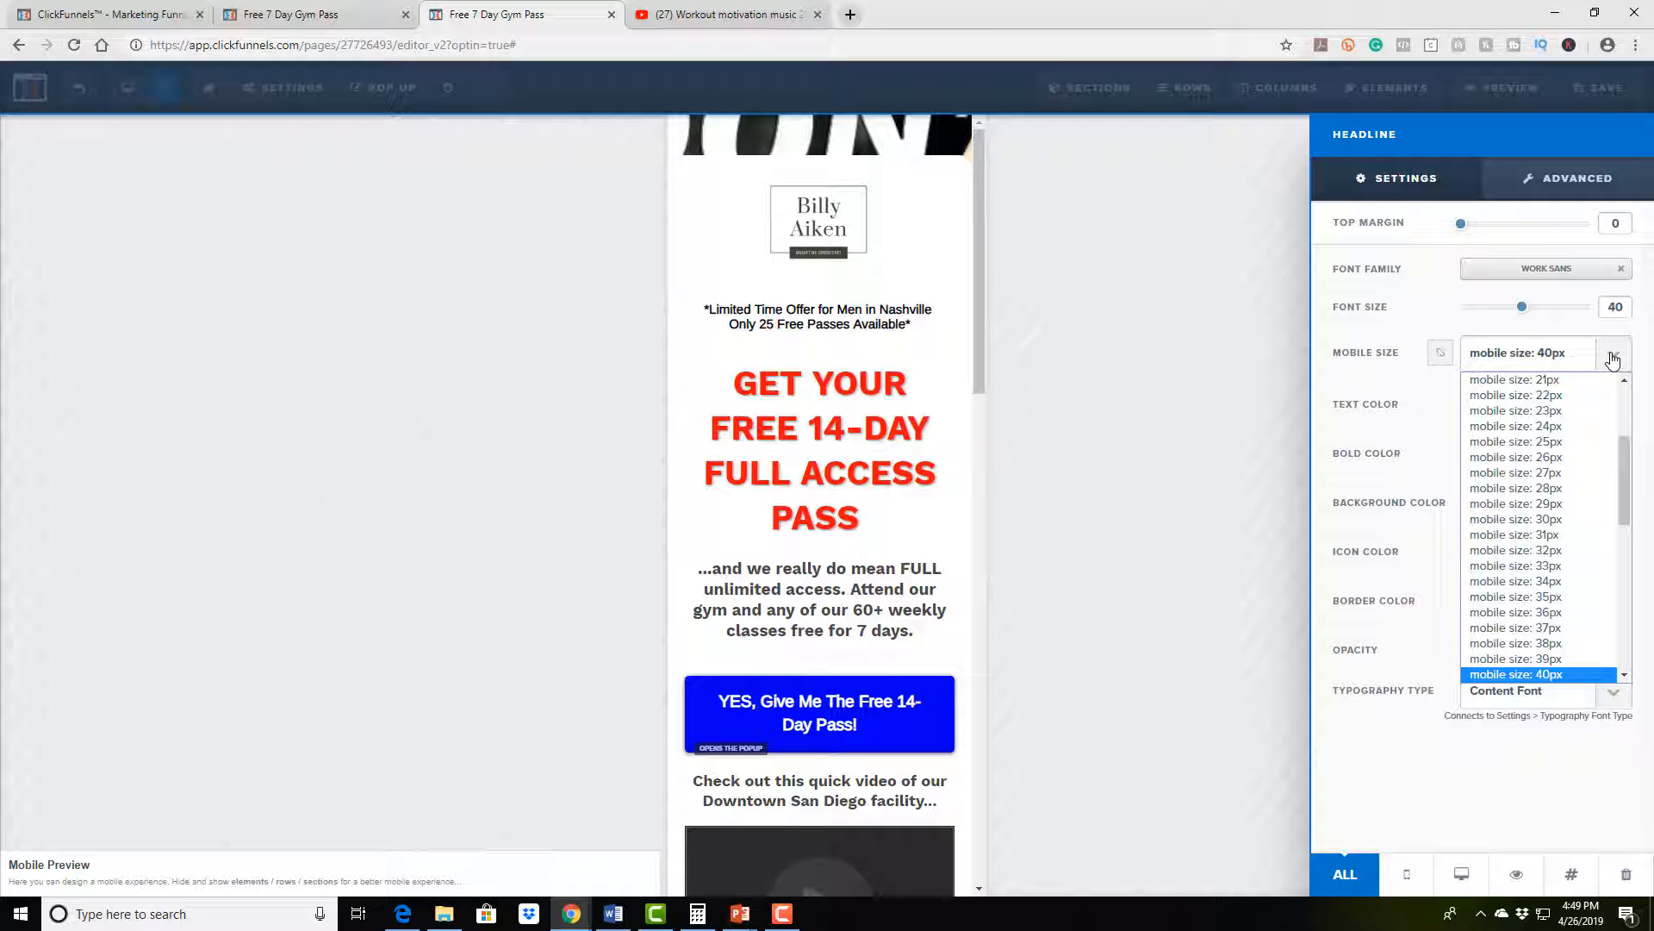
pyautogui.click(1613, 359)
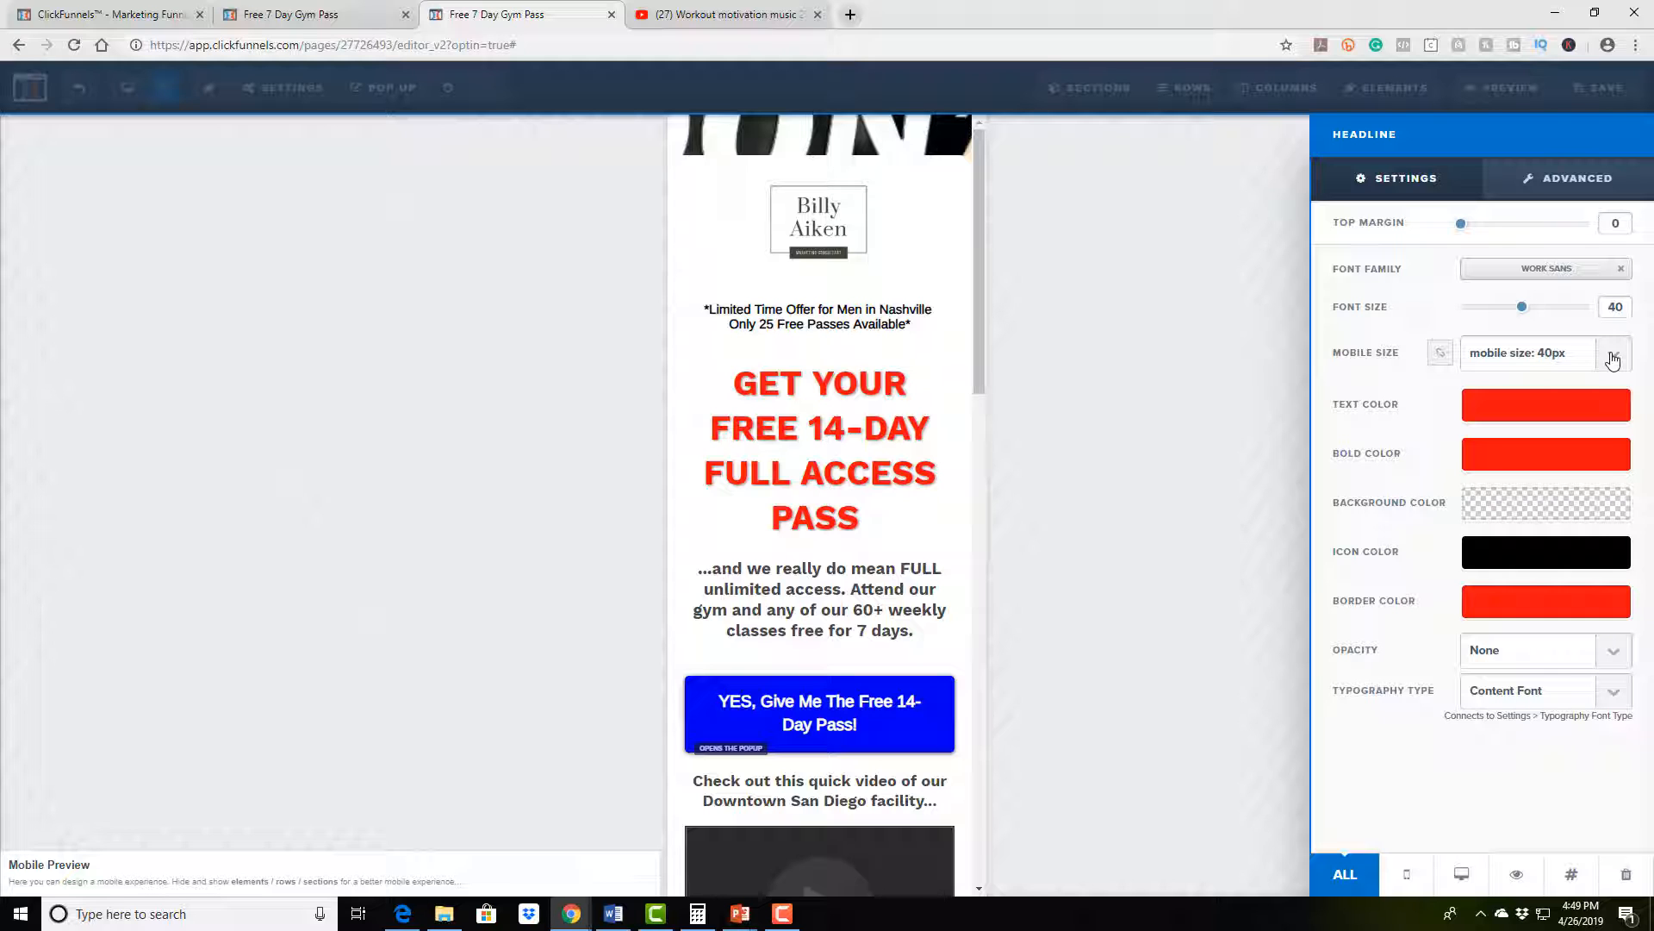
pyautogui.press('Up')
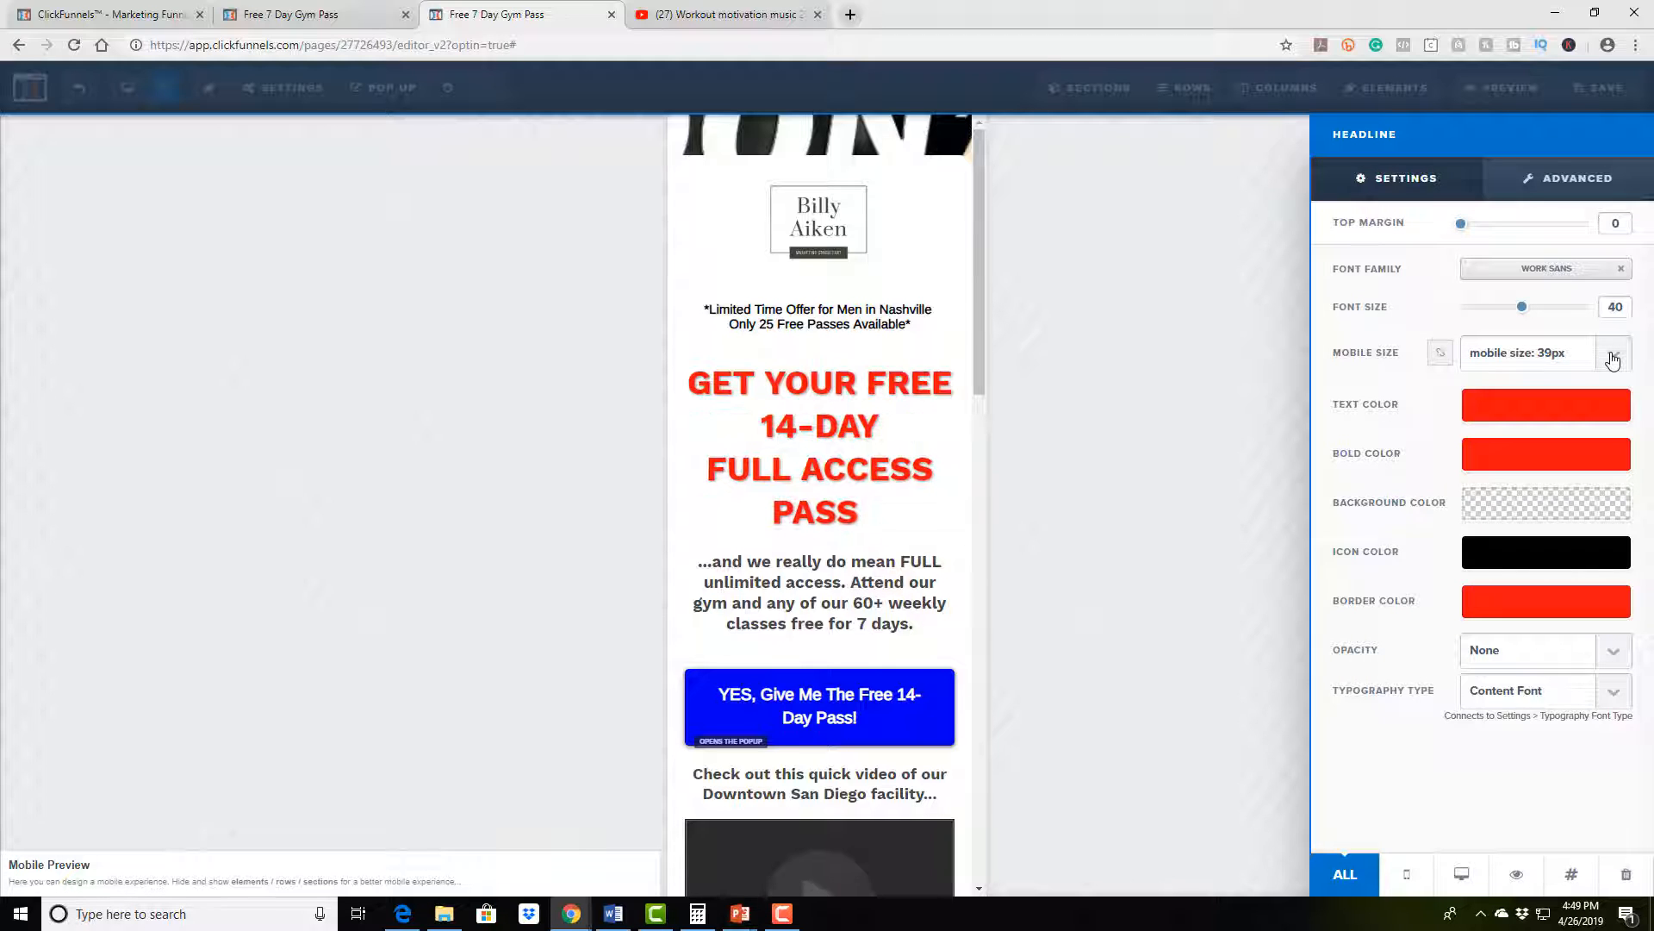
pyautogui.press('Down')
pyautogui.press('Down')
pyautogui.press('Up')
pyautogui.press('Up')
pyautogui.press('Up')
pyautogui.press('Up')
pyautogui.press('Up')
pyautogui.press('Down')
pyautogui.press('Down')
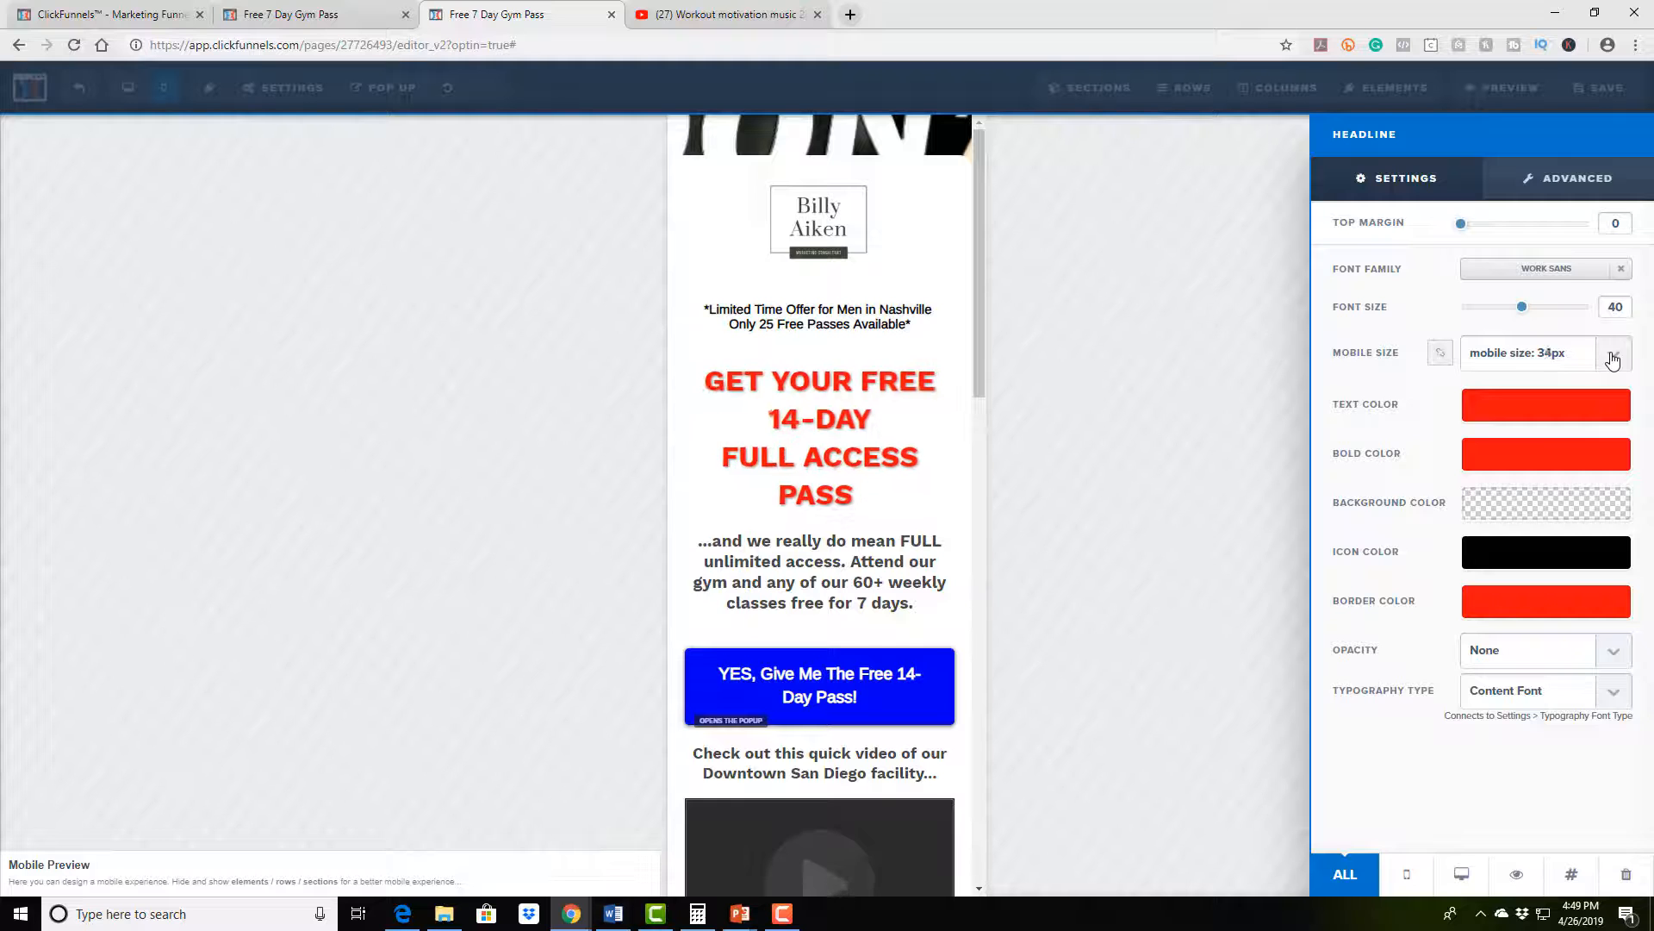
pyautogui.click(1591, 362)
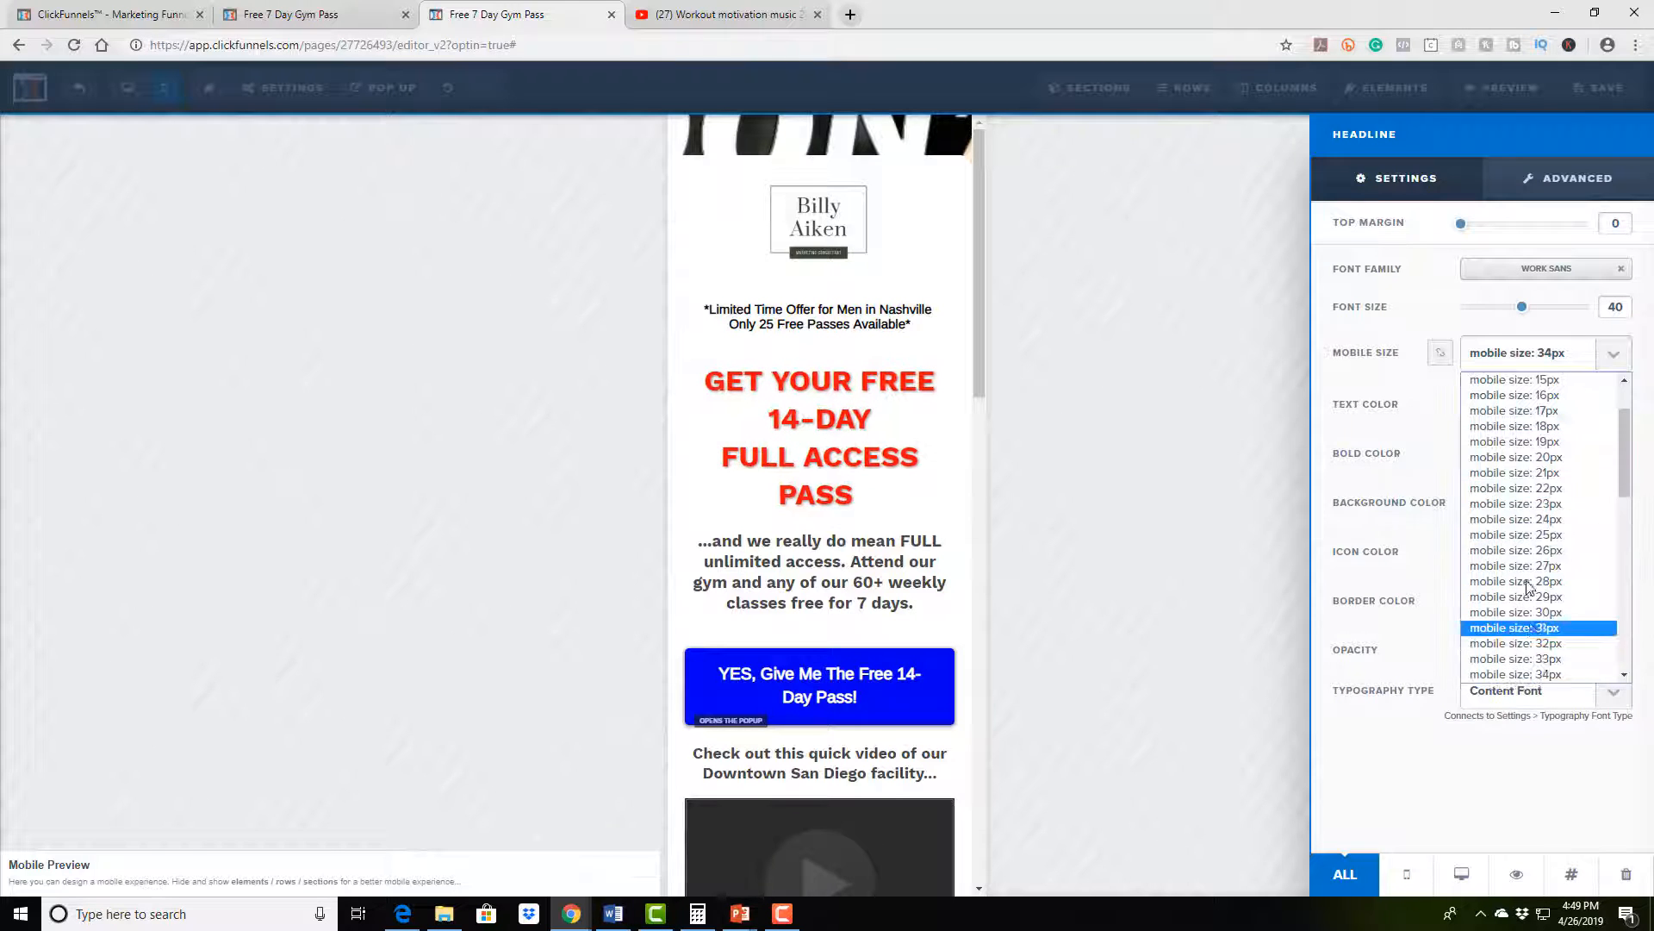
pyautogui.click(1577, 581)
pyautogui.click(1608, 356)
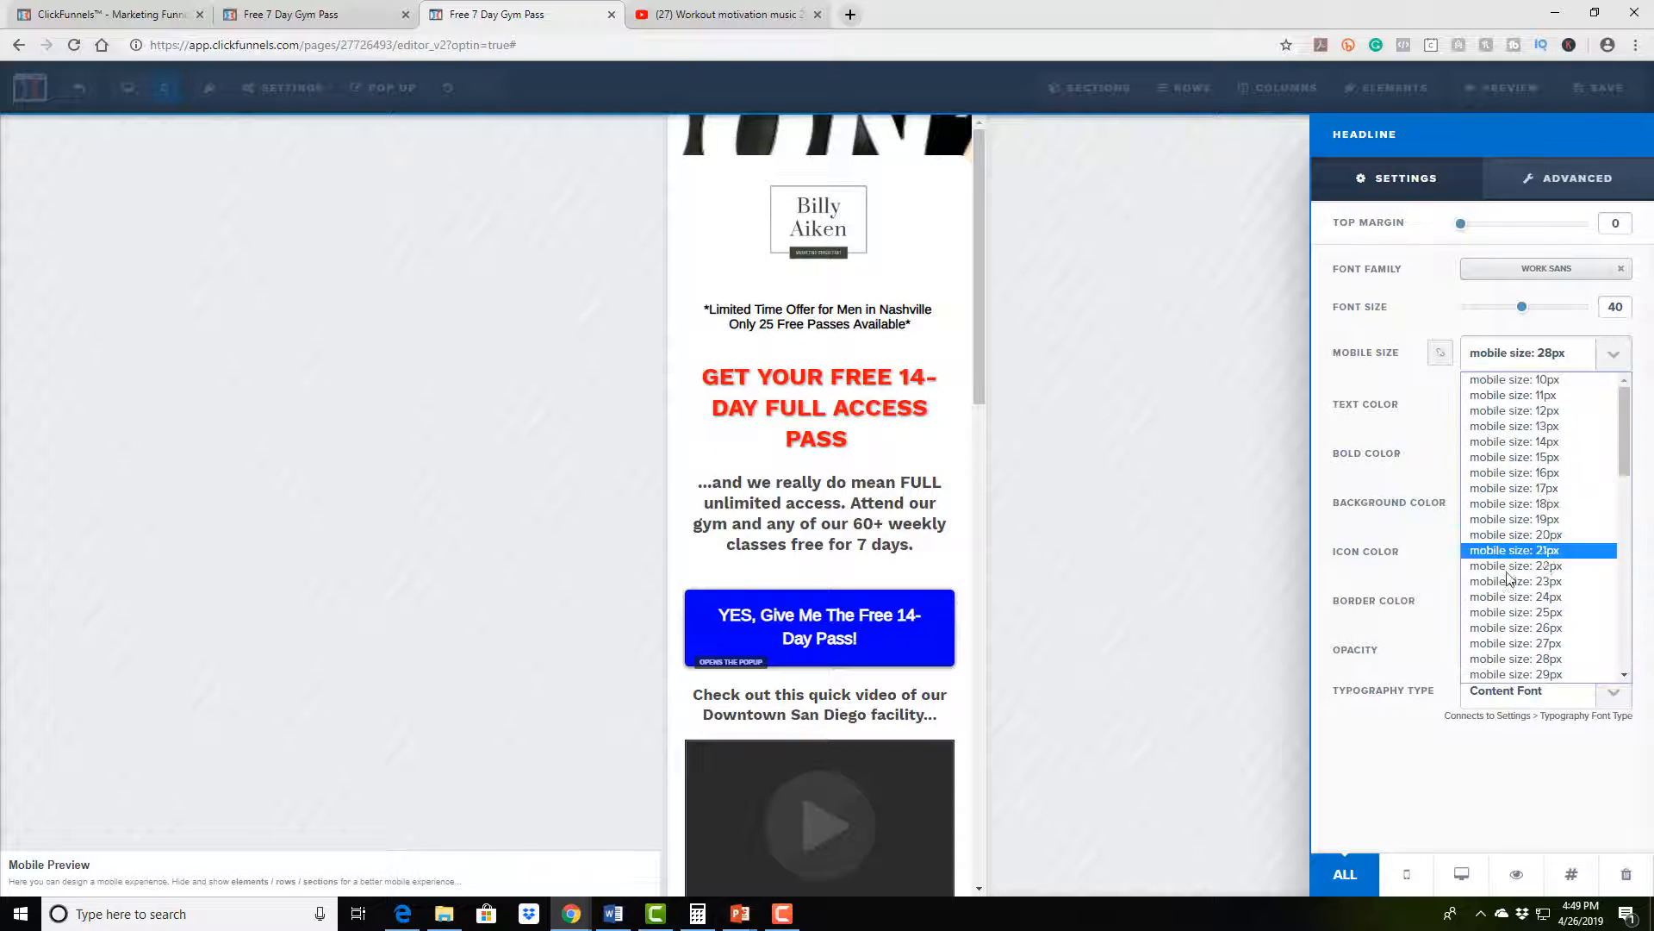
pyautogui.click(1576, 581)
pyautogui.click(1611, 369)
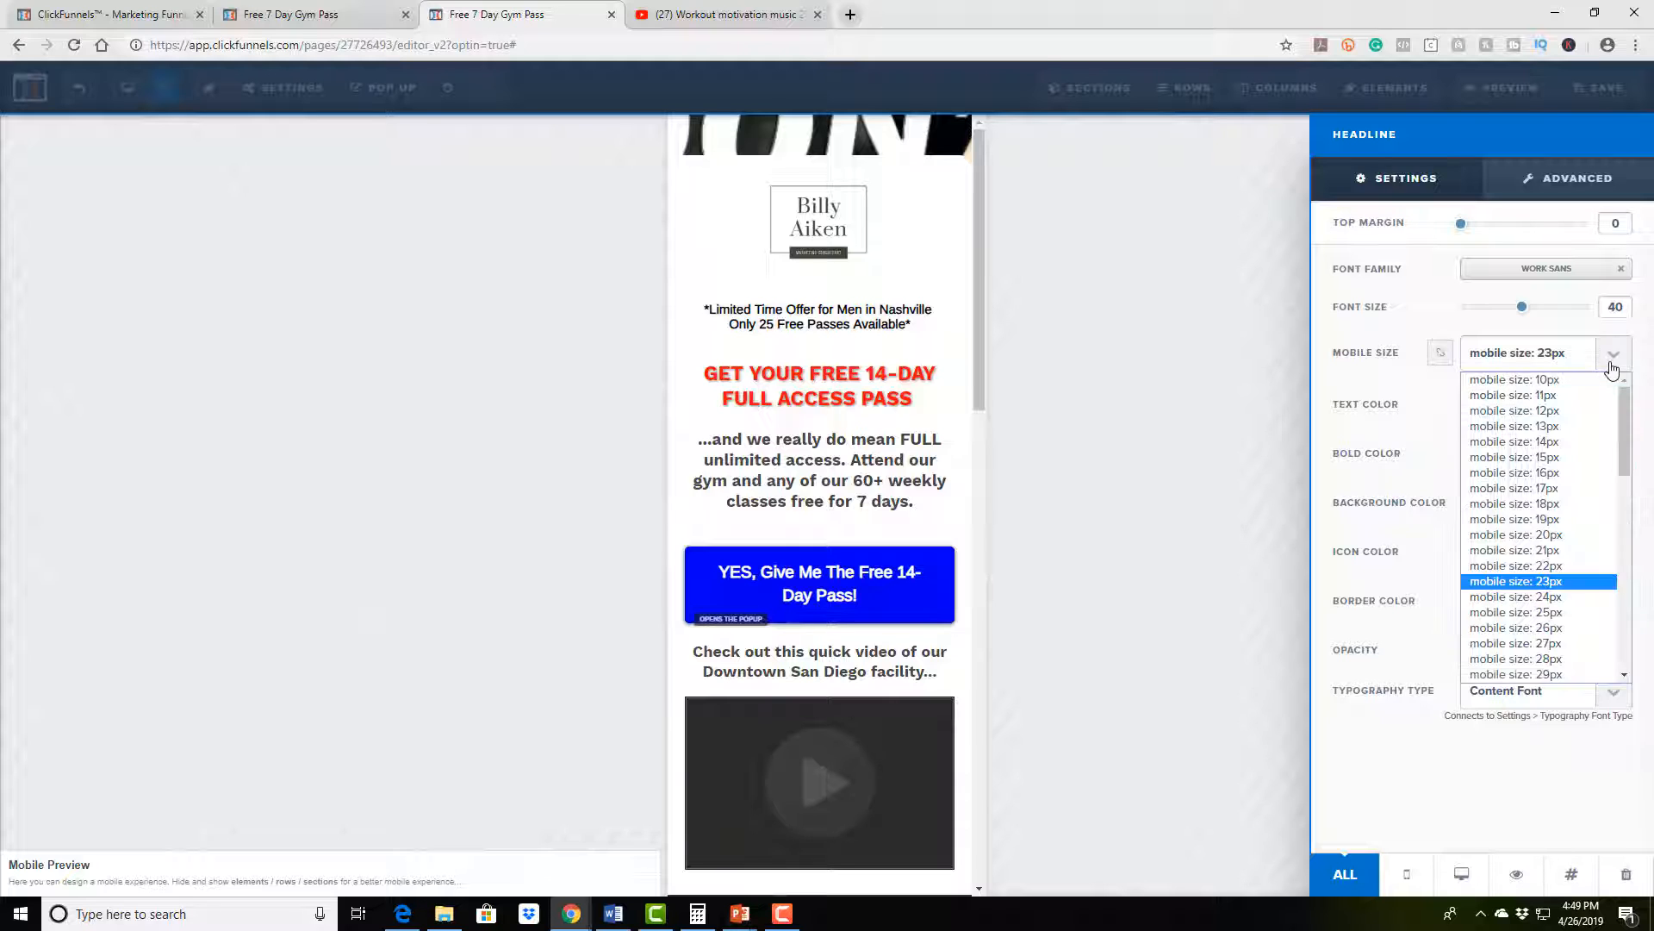
# Try smaller and larger mobile font sizes on the red headline and settle on 26px, keeping it on two lines
pyautogui.click(1611, 369)
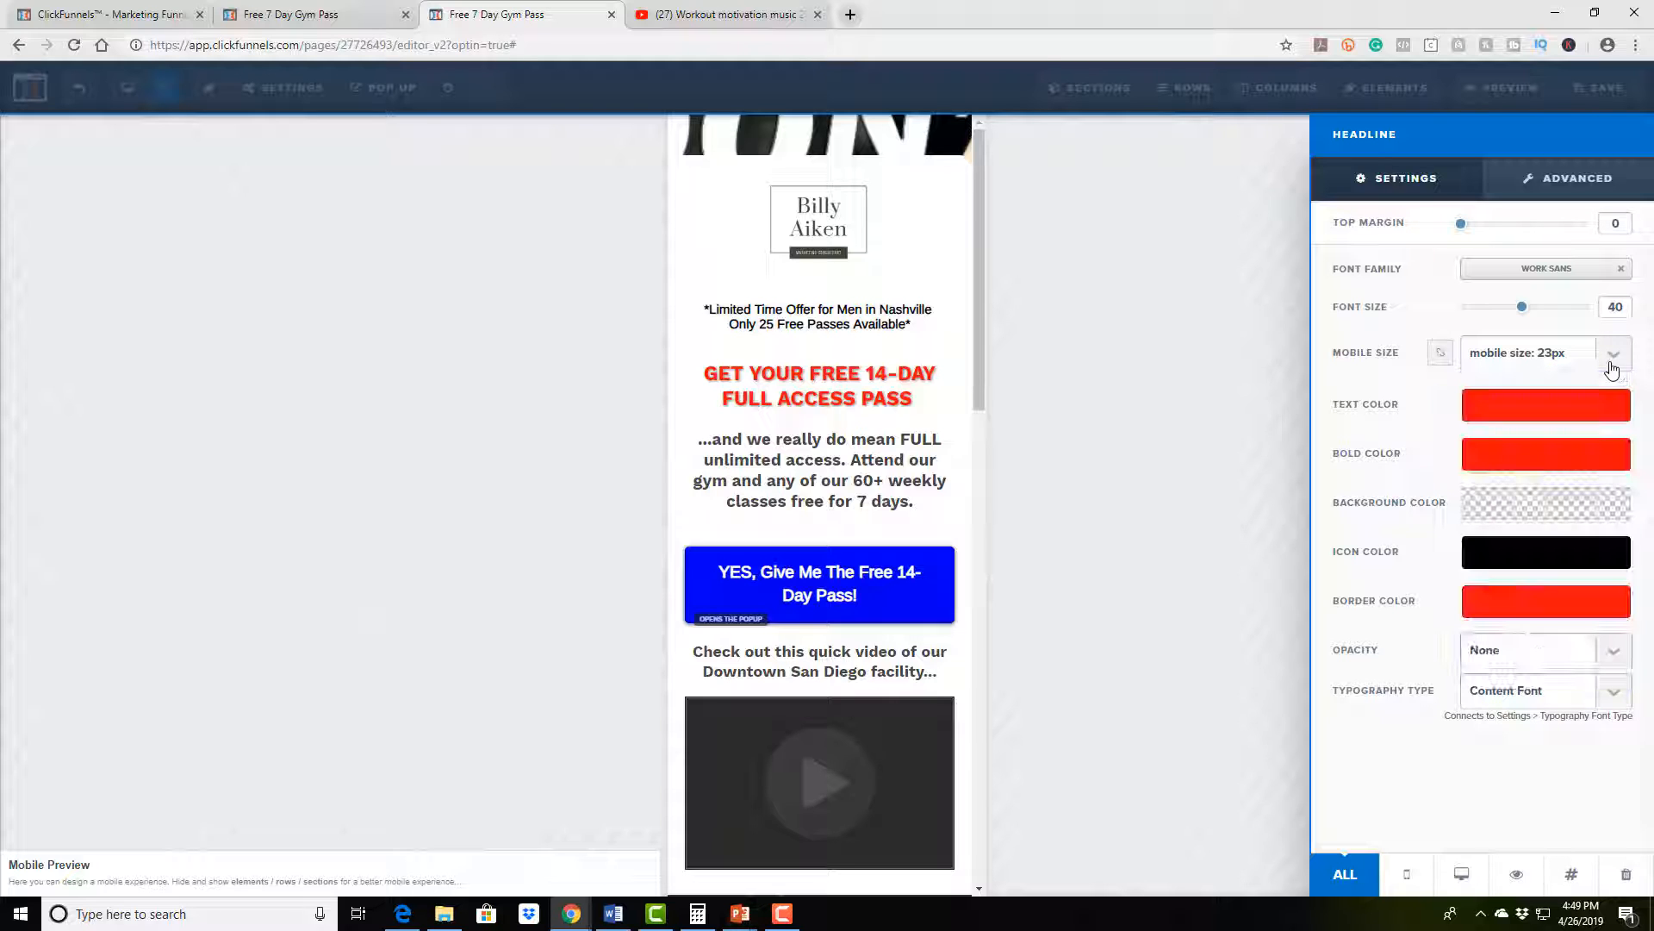
pyautogui.press('Up')
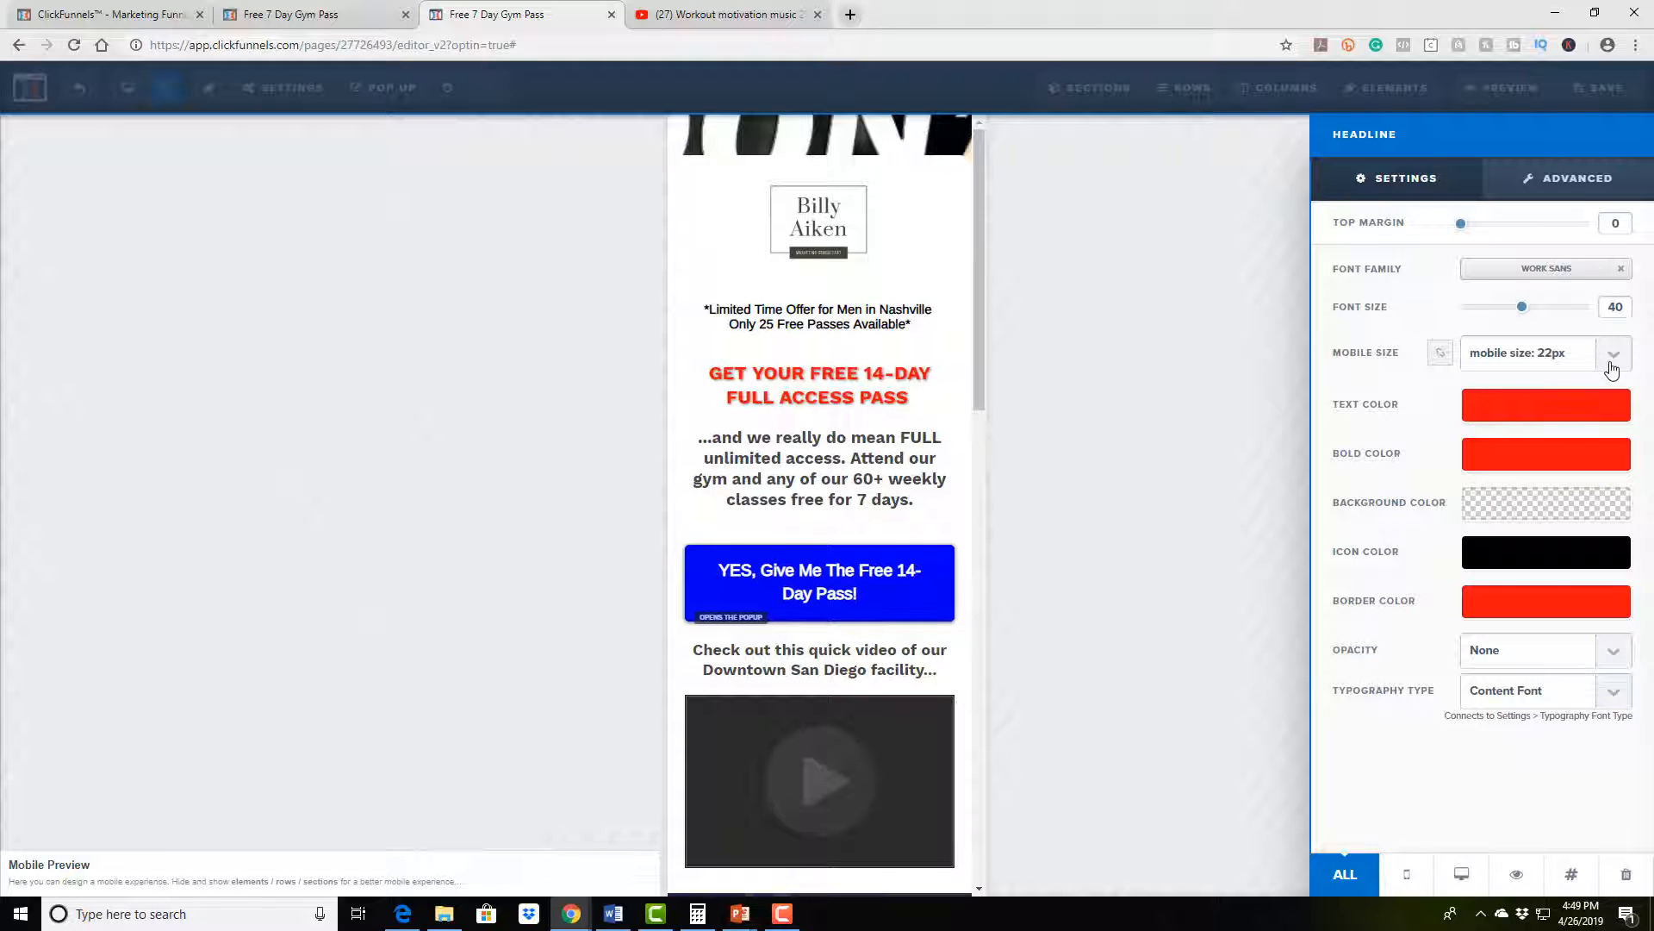
pyautogui.press('Down')
pyautogui.press('Down')
pyautogui.press('Down')
pyautogui.press('Down')
pyautogui.press('Down')
pyautogui.press('Down')
pyautogui.press('Down')
pyautogui.press('Down')
pyautogui.press('Down')
pyautogui.press('Down')
pyautogui.press('Down')
pyautogui.press('Down')
pyautogui.press('Down')
pyautogui.press('Down')
pyautogui.press('Down')
pyautogui.press('Up')
pyautogui.press('Down')
pyautogui.press('Down')
pyautogui.press('Down')
pyautogui.press('Down')
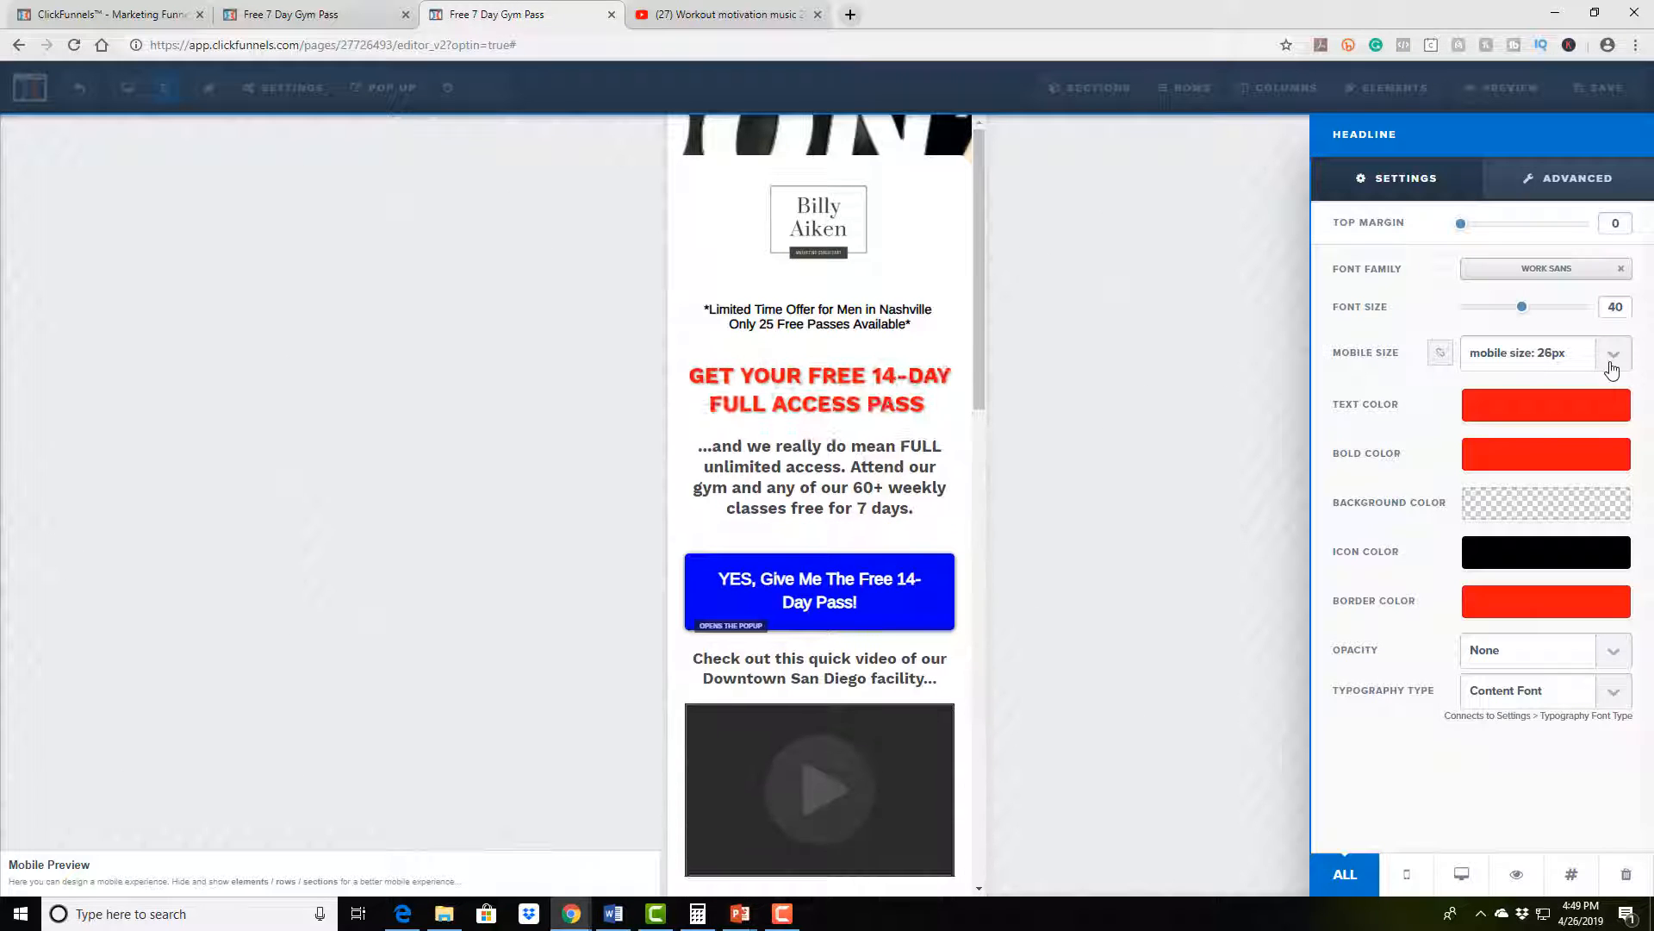
pyautogui.press('Up')
pyautogui.press('Up')
pyautogui.press('Up')
pyautogui.press('Up')
pyautogui.press('Up')
pyautogui.press('Up')
pyautogui.press('Up')
pyautogui.press('Up')
pyautogui.press('Up')
pyautogui.press('Up')
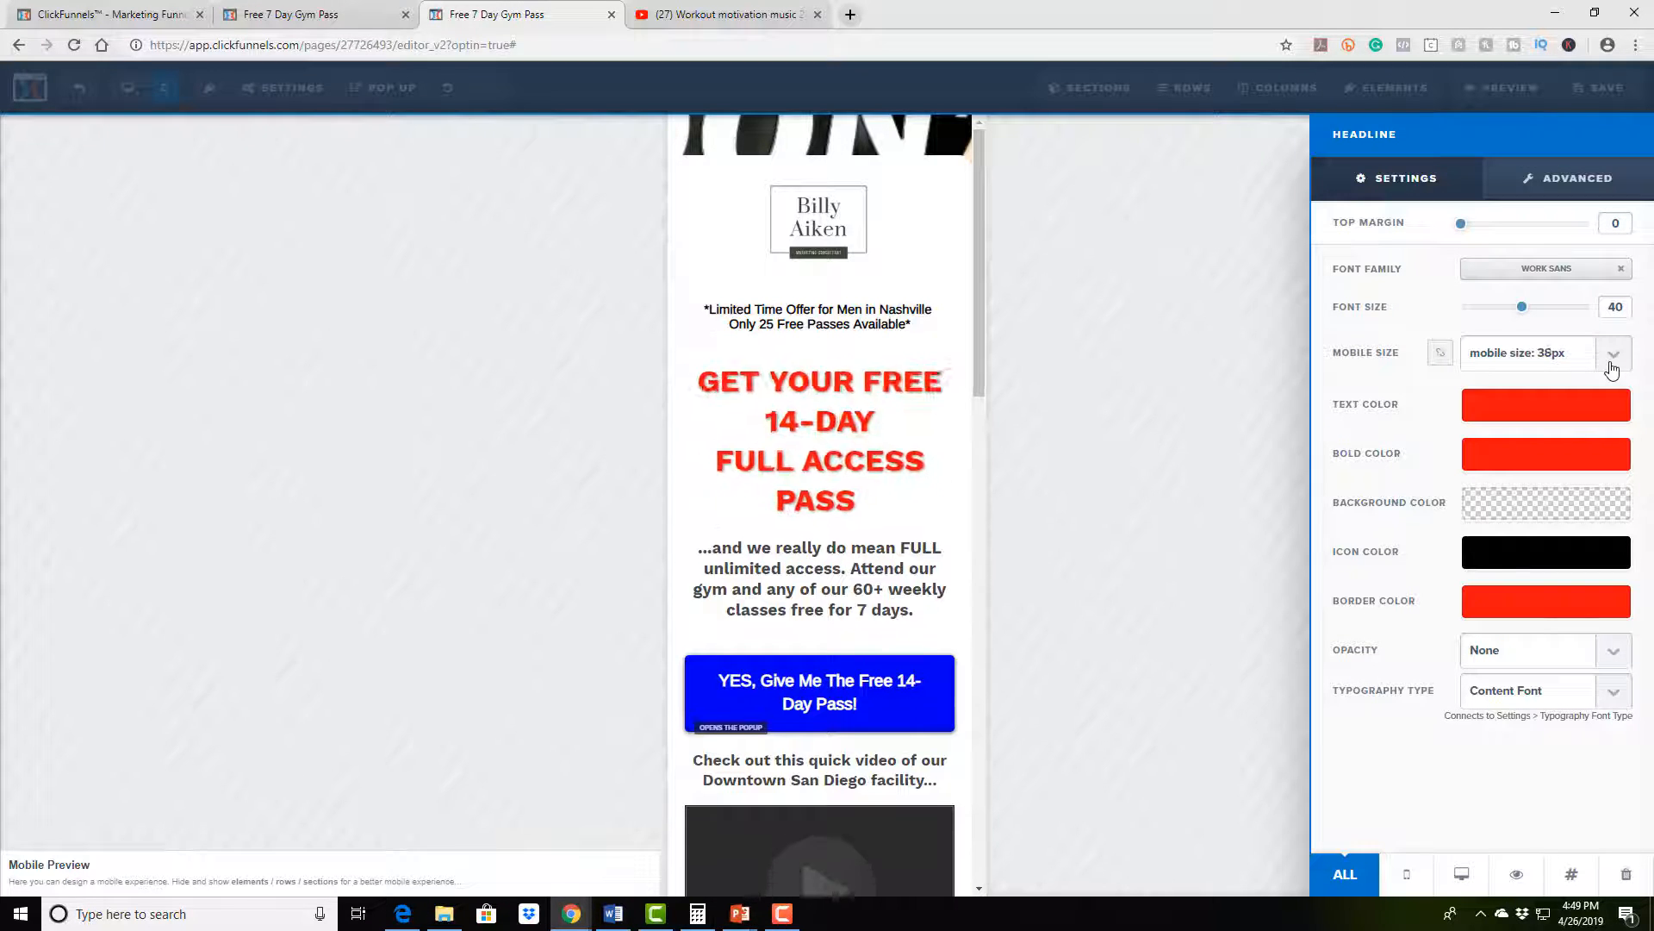
pyautogui.press('Down')
pyautogui.press('Down')
pyautogui.press('Down')
pyautogui.press('Down')
pyautogui.press('Down')
pyautogui.press('Down')
pyautogui.press('Down')
pyautogui.press('Down')
pyautogui.press('Down')
pyautogui.press('Down')
pyautogui.press('Up')
pyautogui.press('Up')
pyautogui.press('Up')
pyautogui.press('Up')
pyautogui.press('Up')
pyautogui.press('Up')
pyautogui.press('Up')
pyautogui.press('Up')
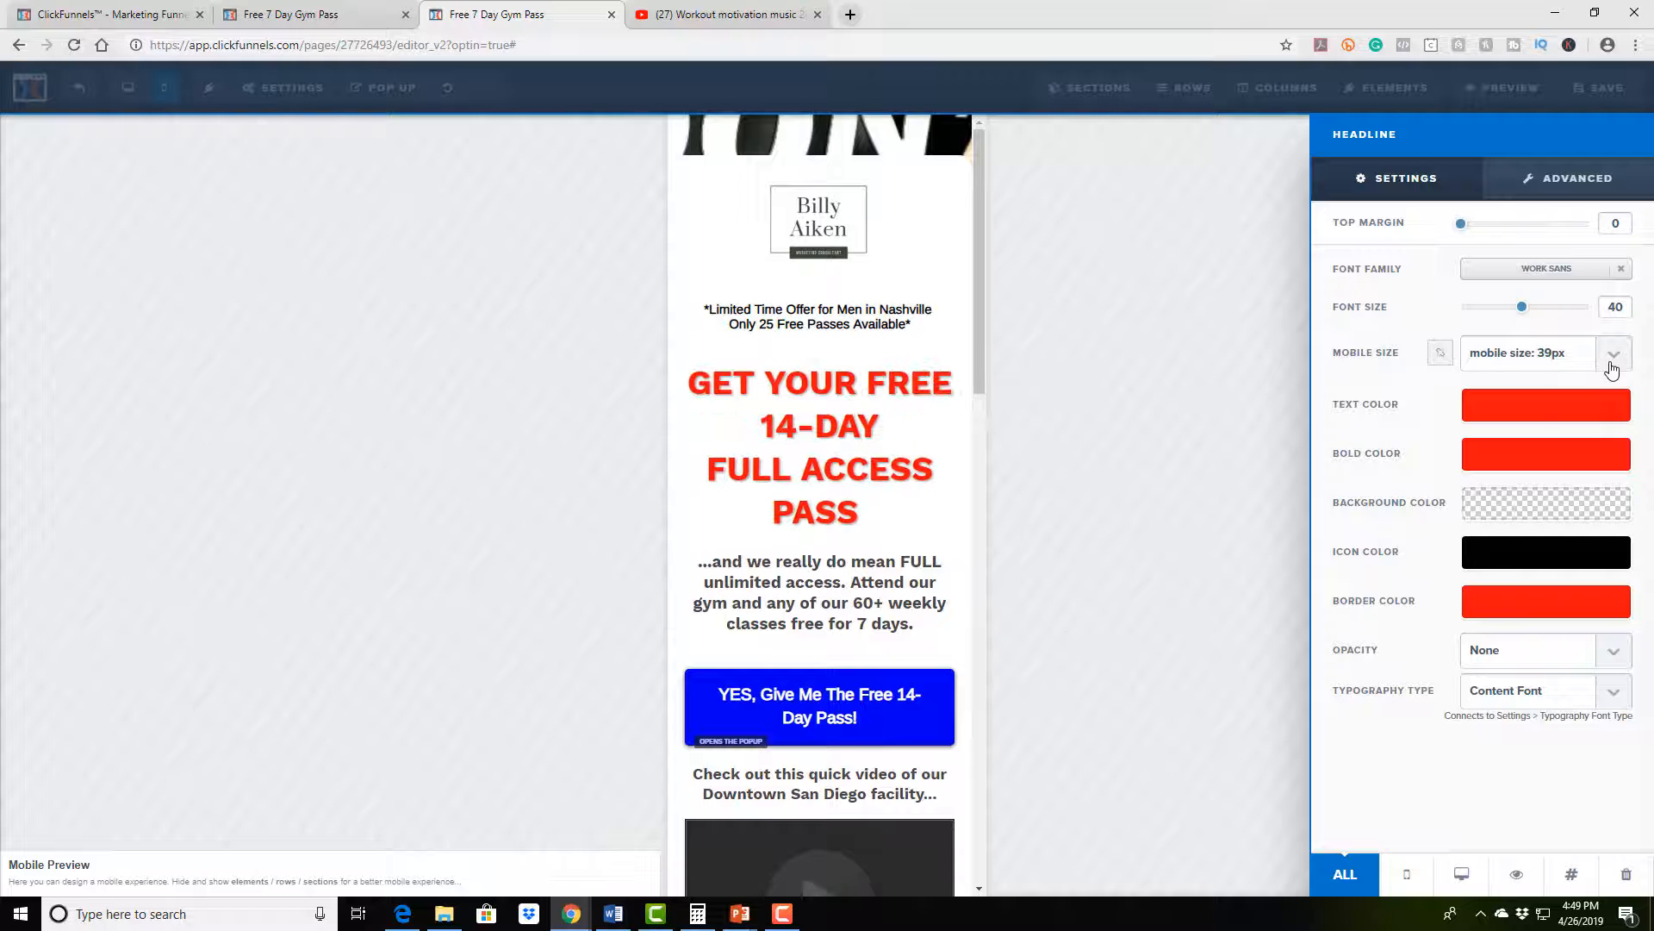
pyautogui.press('Up')
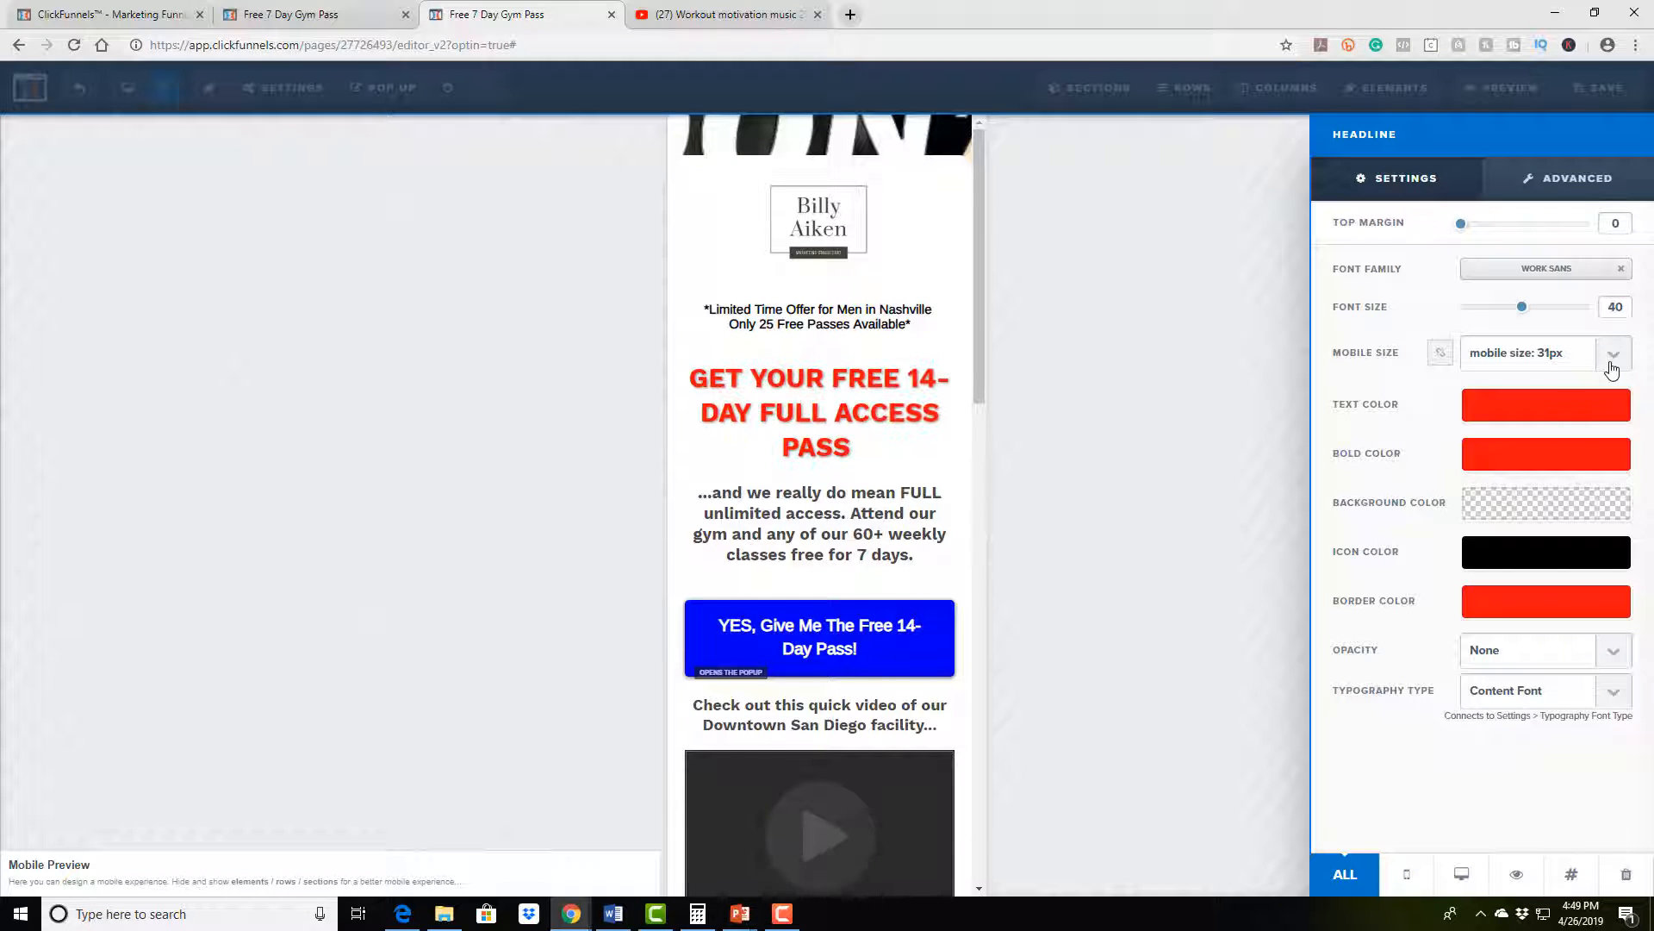
pyautogui.press('Up')
pyautogui.press('Up')
pyautogui.press('Up')
pyautogui.press('Up')
pyautogui.press('Up')
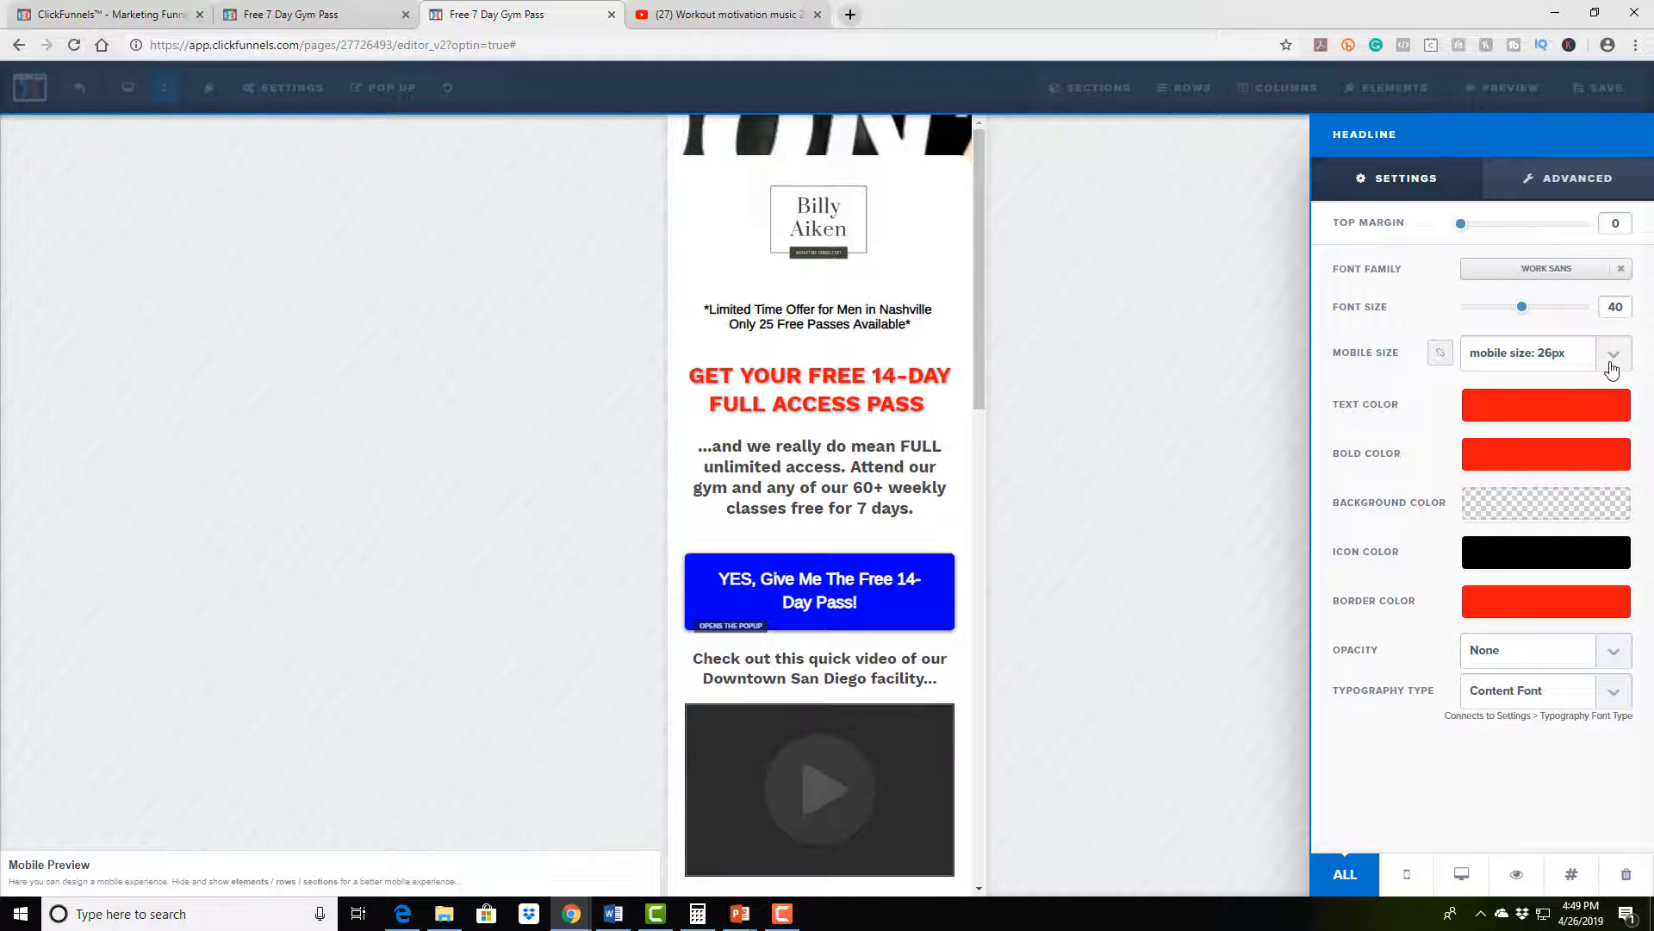
pyautogui.press('Down')
pyautogui.press('Down')
pyautogui.press('Down')
pyautogui.press('Down')
pyautogui.press('Down')
pyautogui.press('Down')
pyautogui.press('Down')
pyautogui.press('Down')
pyautogui.press('Down')
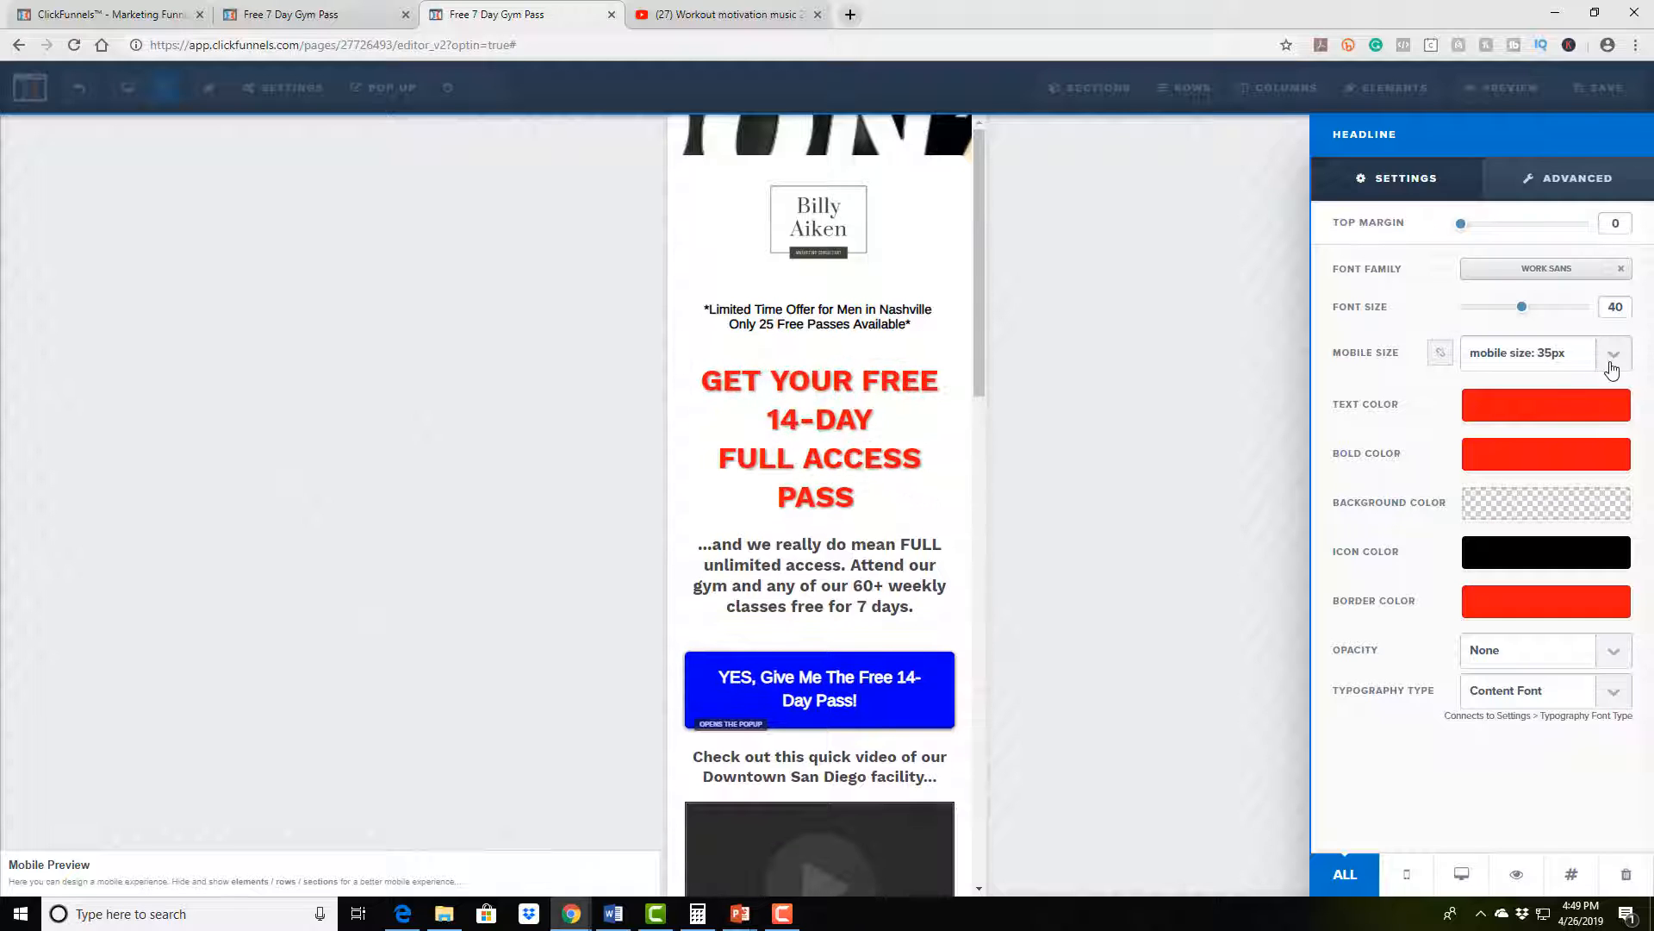
pyautogui.press('Up')
pyautogui.press('Up')
pyautogui.press('Up')
pyautogui.press('Up')
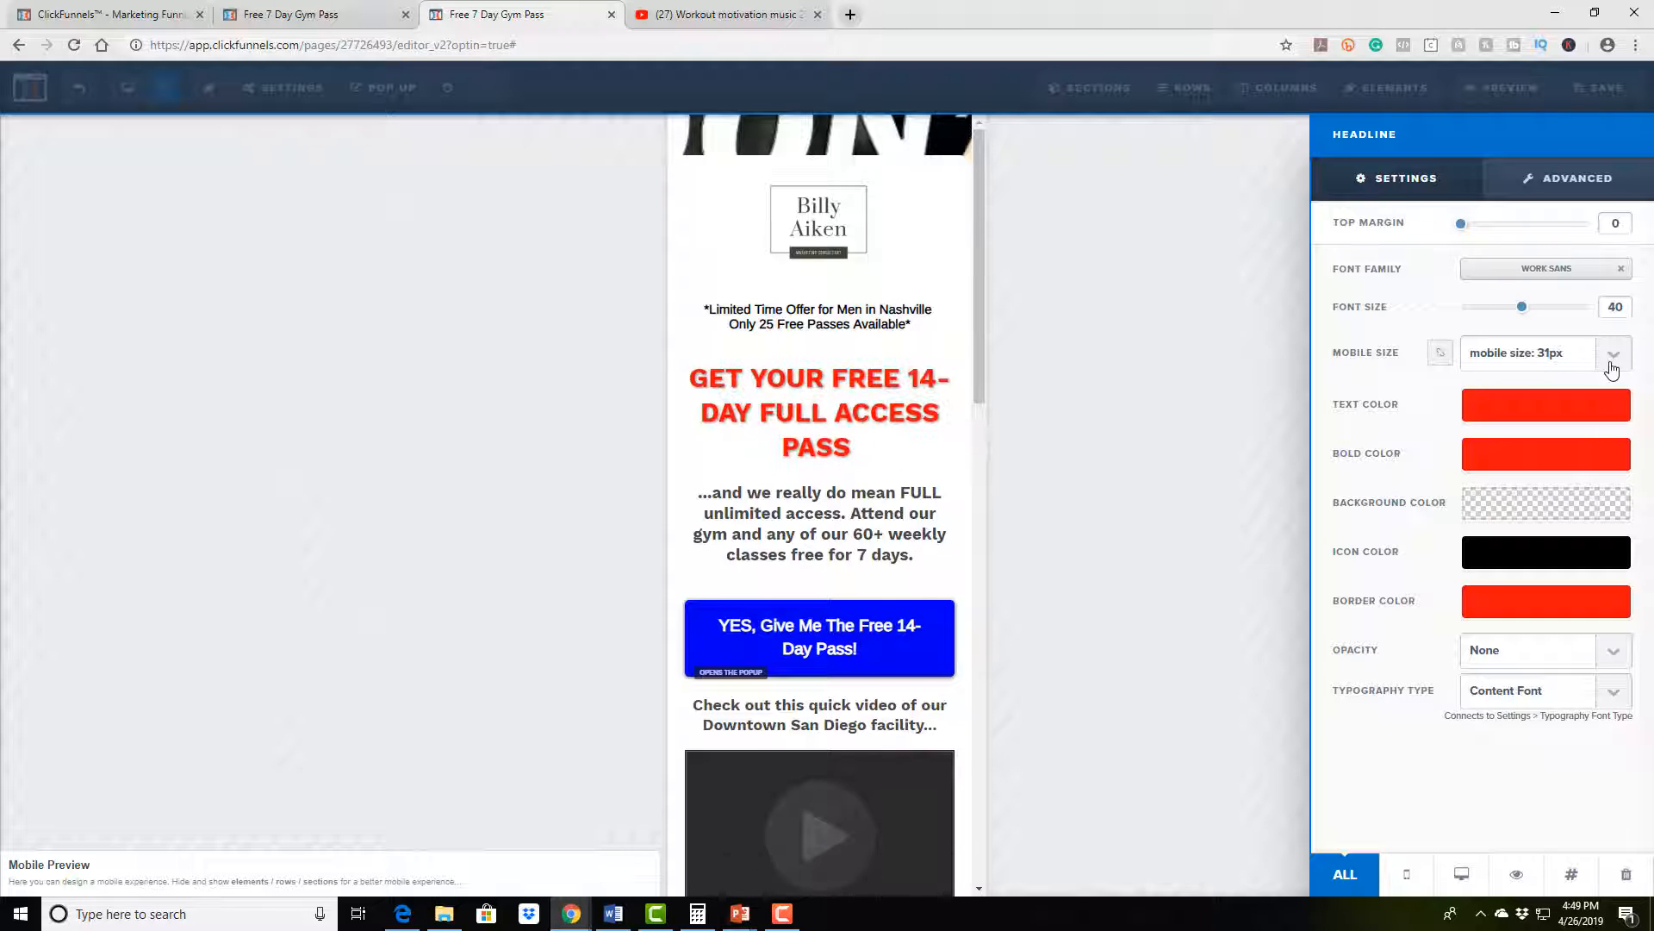
pyautogui.press('Up')
pyautogui.press('Up')
pyautogui.press('Up')
pyautogui.press('Up')
pyautogui.press('Up')
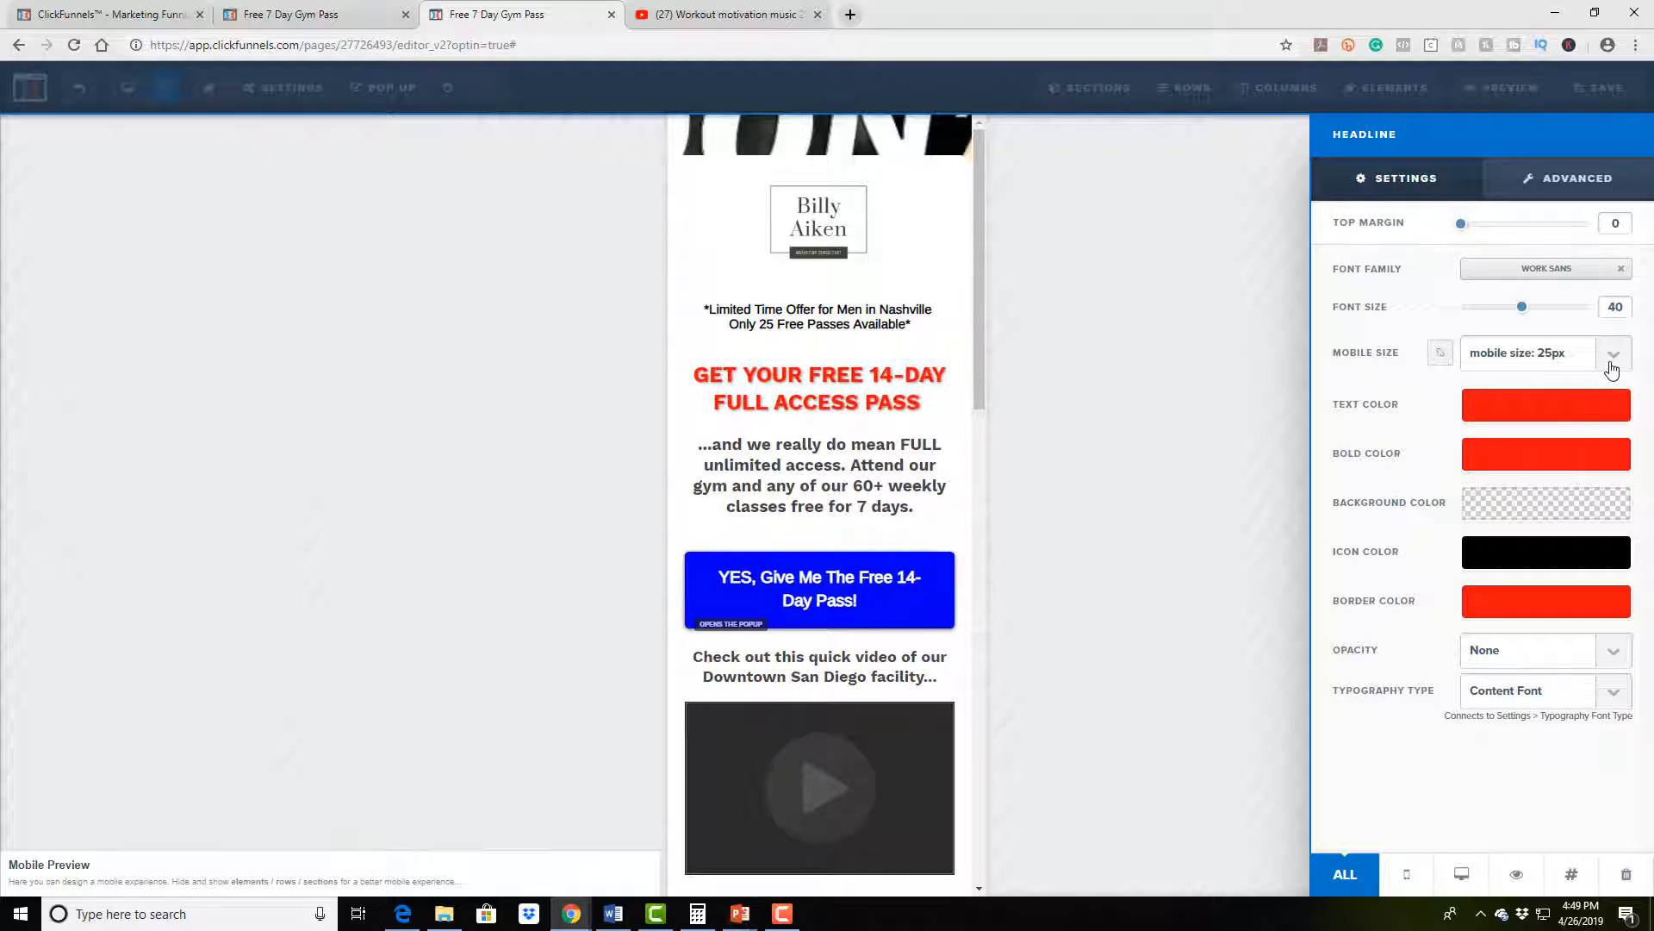
pyautogui.click(1171, 443)
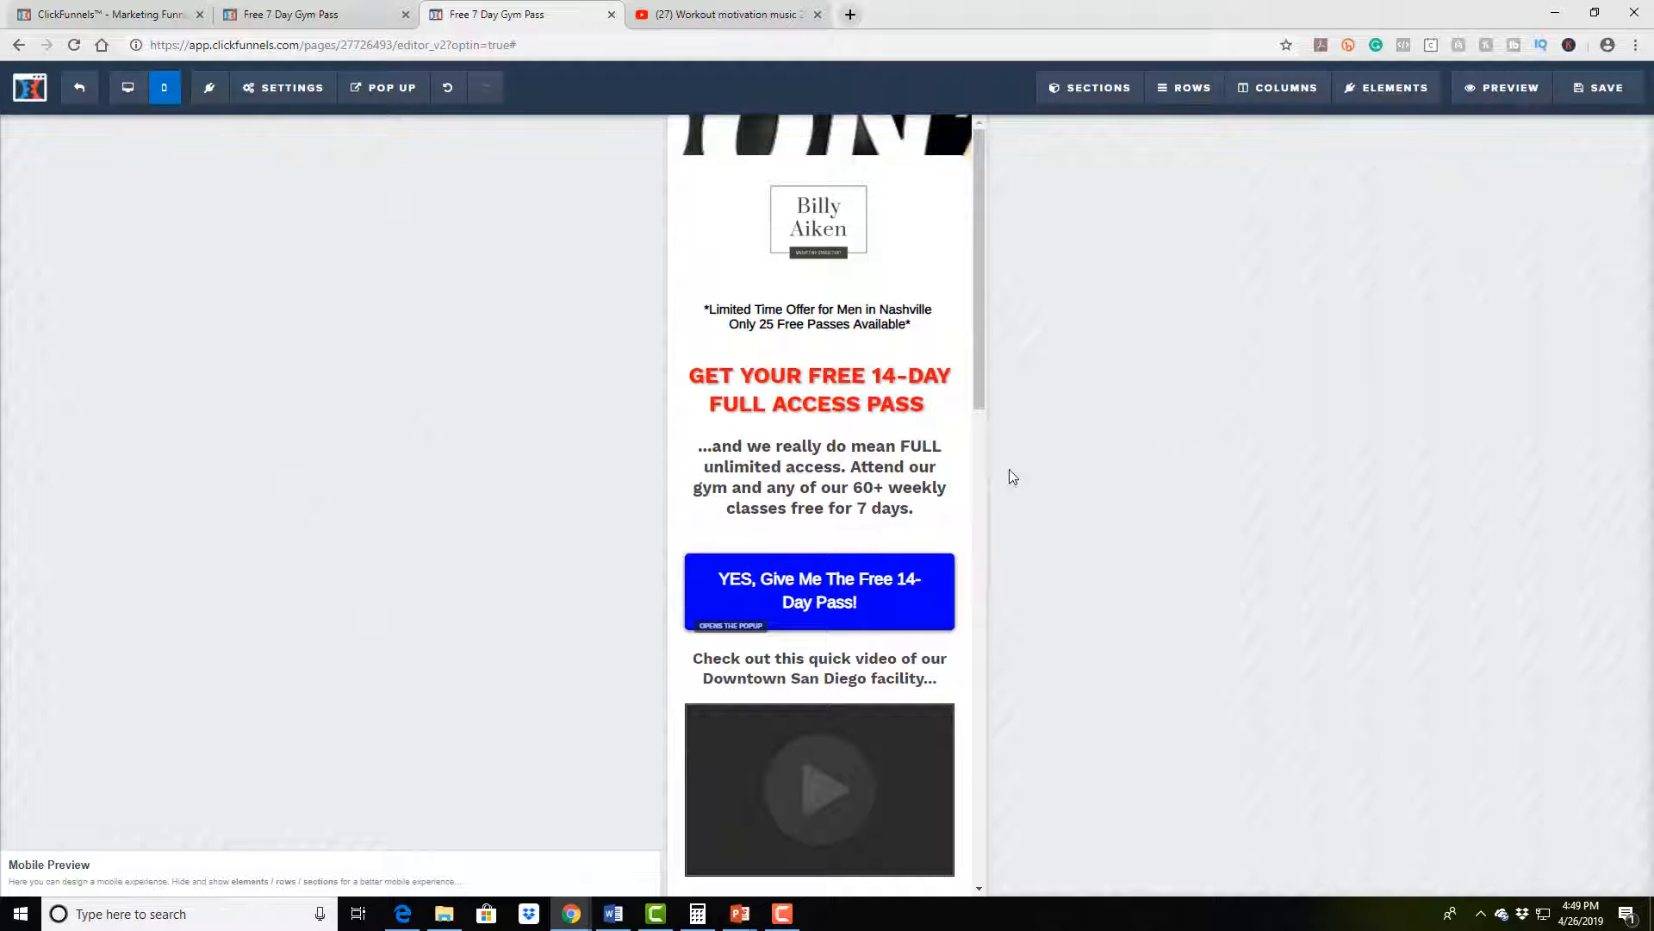
# Reduce the mobile font size of the "...and we really do mean FULL unlimited access" subheadline until it fits on three lines
pyautogui.click(817, 444)
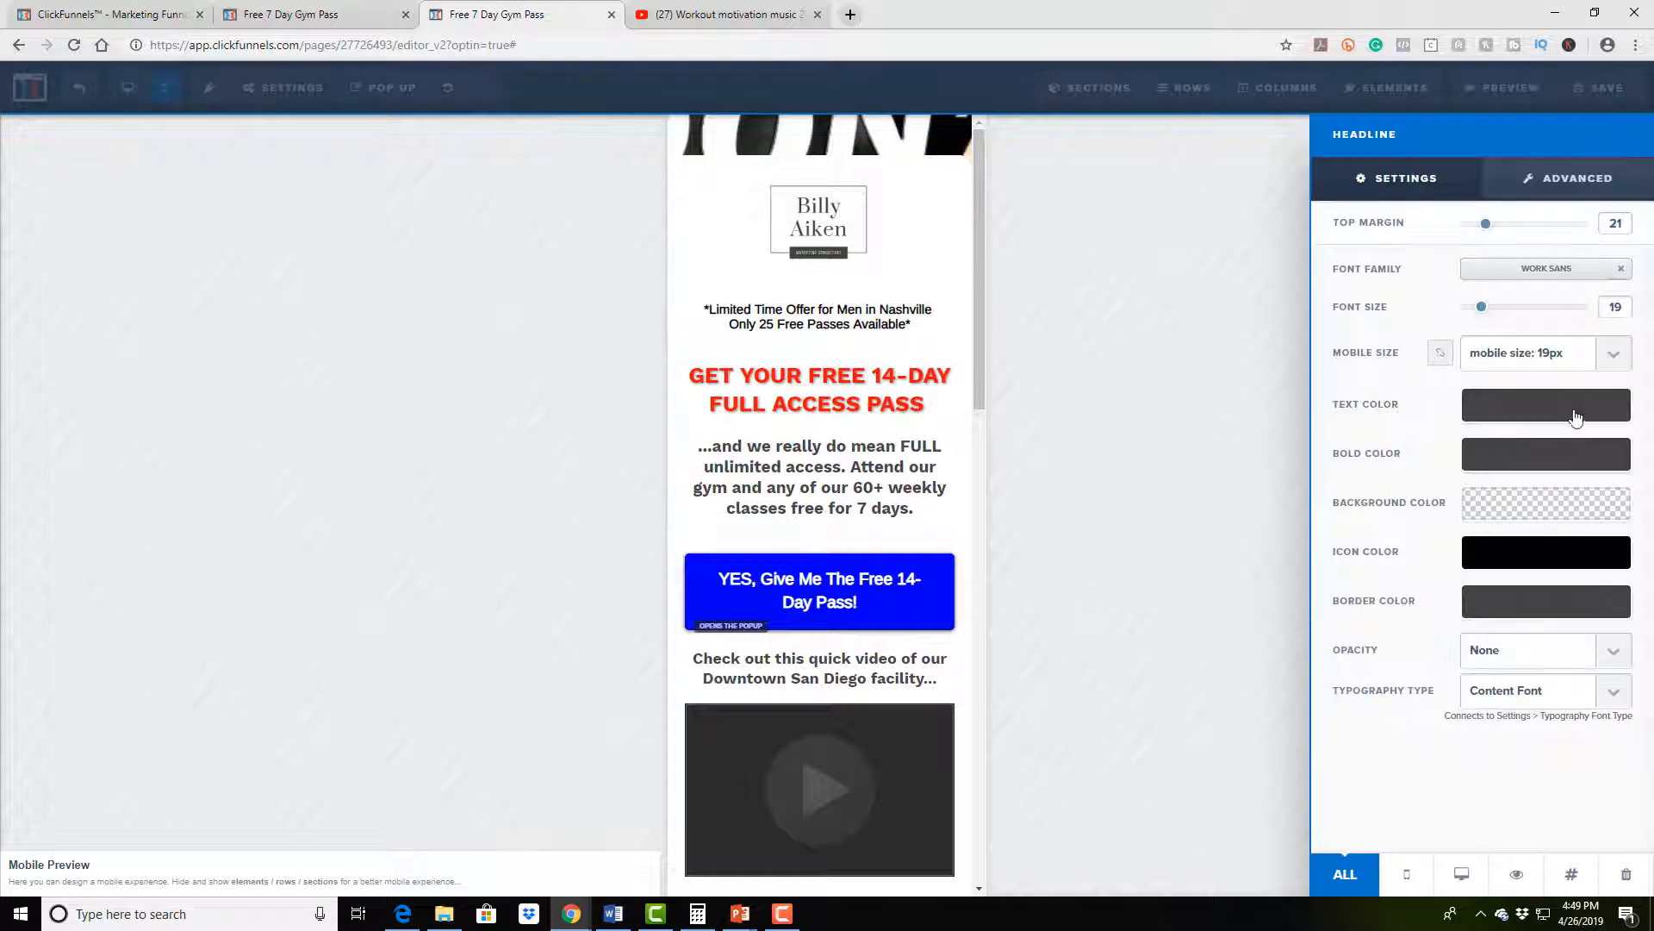
pyautogui.click(1616, 362)
pyautogui.press('Up')
pyautogui.press('Up')
pyautogui.press('Up')
pyautogui.press('Up')
pyautogui.press('Return')
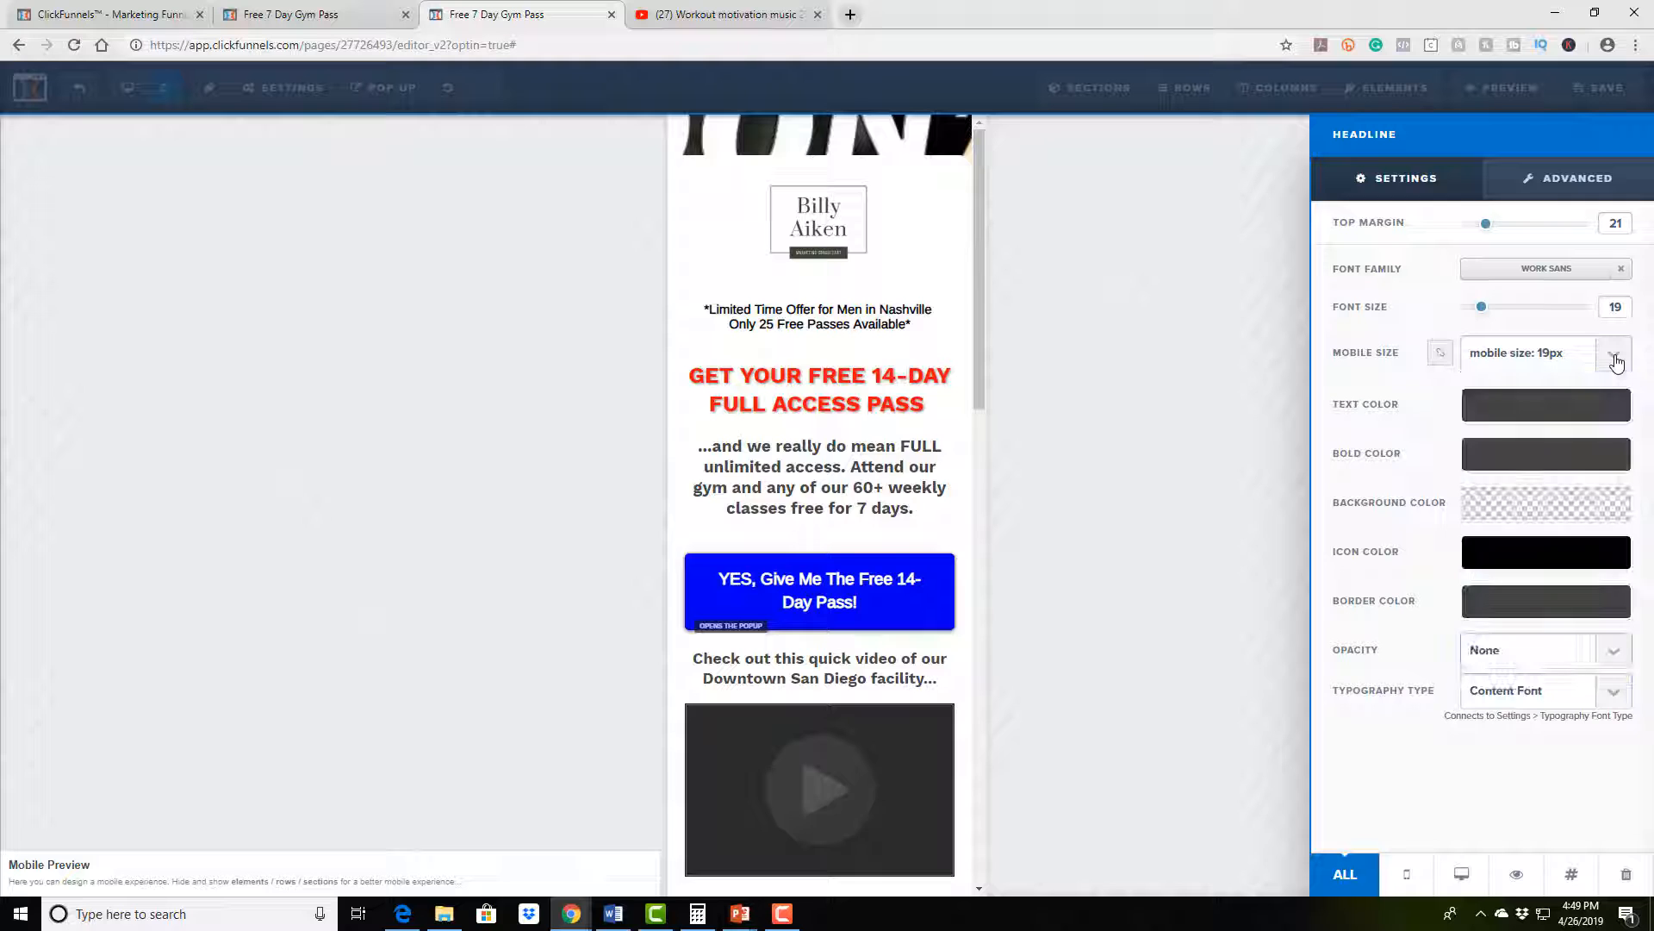
pyautogui.click(1126, 462)
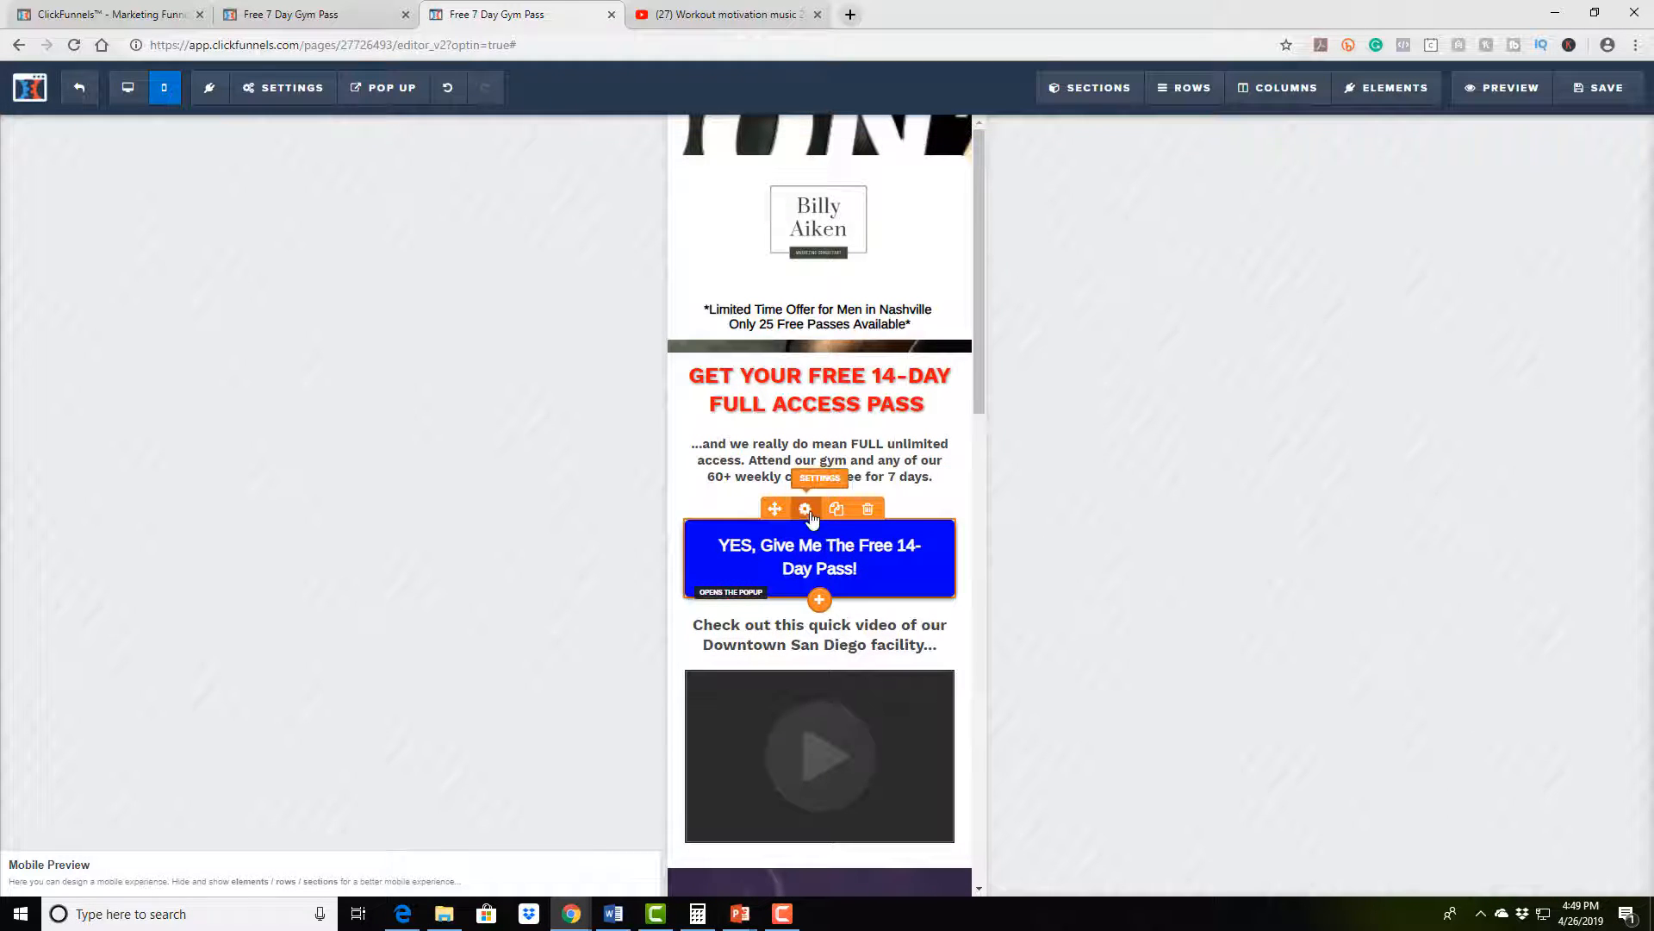
# Set the blue "YES, Give Me The Free 14-Day Pass!" button's mobile font size to 14px so its text fits on one line
pyautogui.click(833, 536)
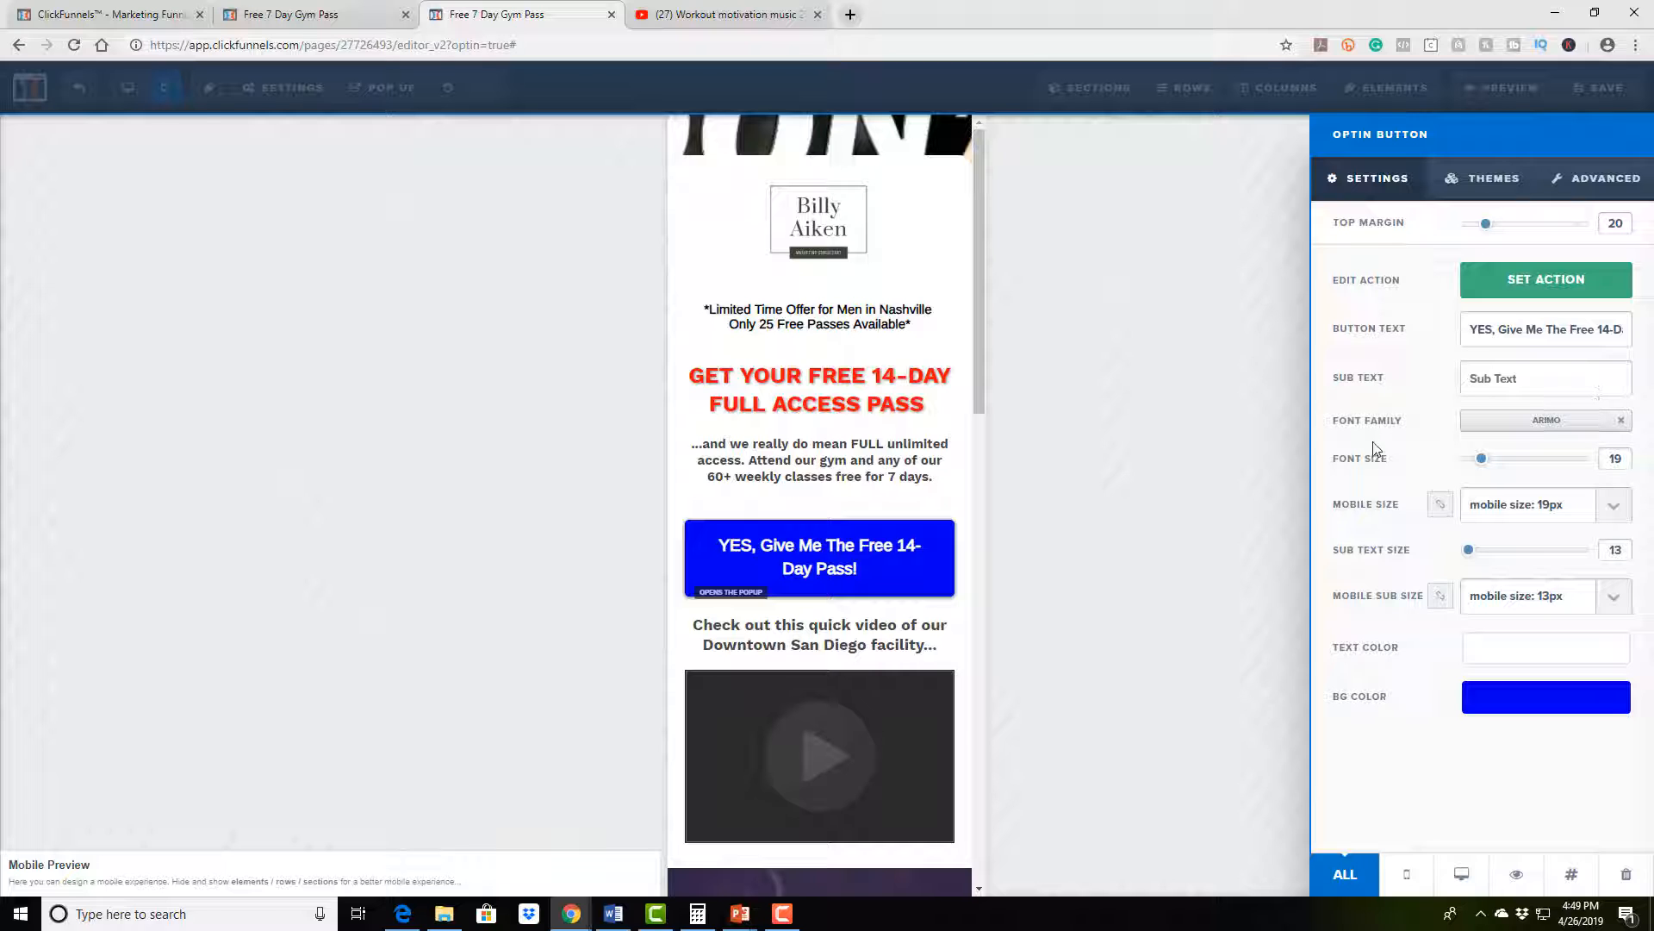
pyautogui.click(1617, 519)
pyautogui.click(1619, 521)
pyautogui.press('Up')
pyautogui.press('Up')
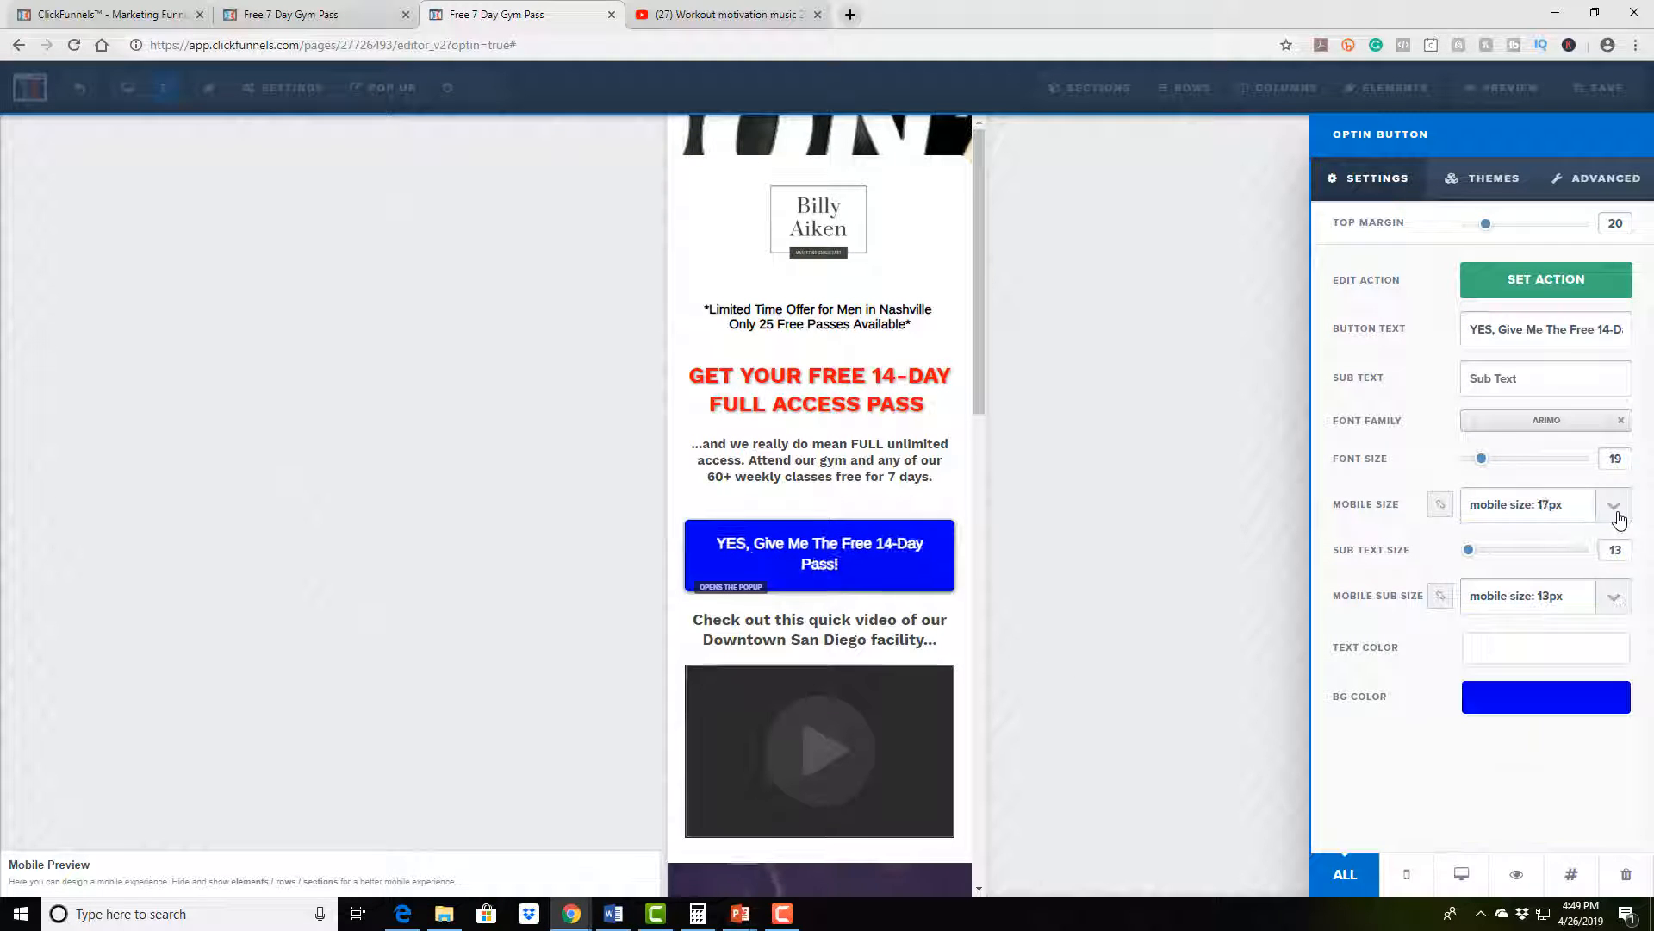
pyautogui.press('Up')
pyautogui.press('Up')
pyautogui.press('Up')
pyautogui.click(1093, 515)
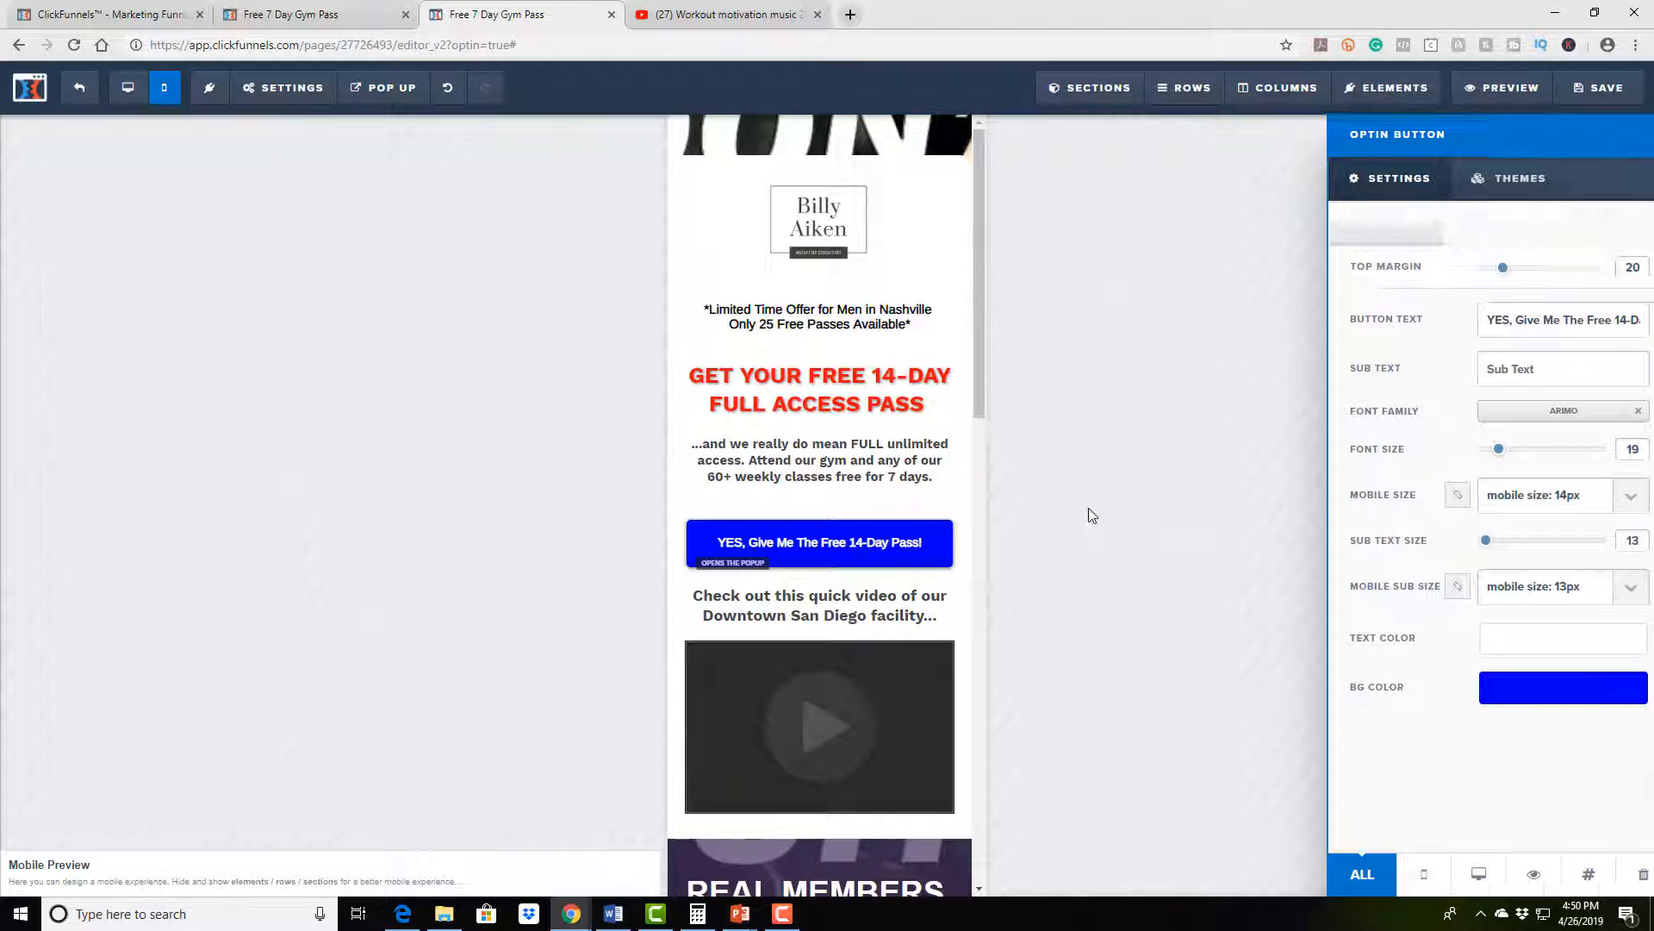
# Set the mobile font size of the "Check out this quick video of our Downtown San Diego facility..." headline to 17px
pyautogui.scroll(-3, 912, 543)
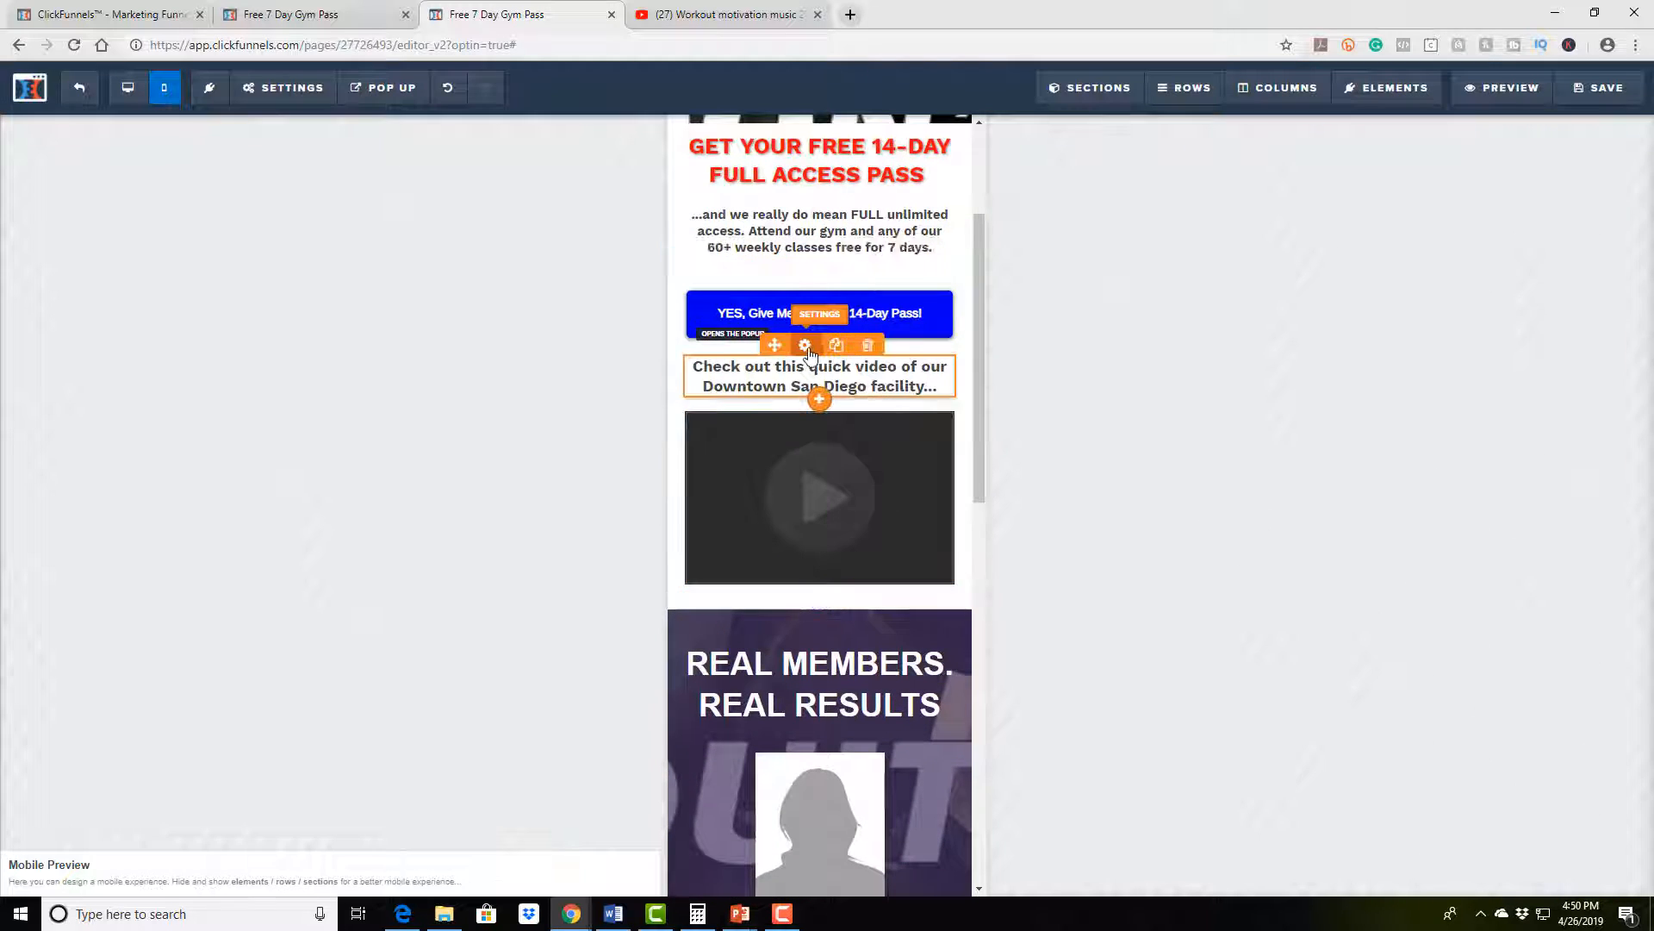
pyautogui.click(807, 347)
pyautogui.click(1577, 362)
pyautogui.click(1578, 363)
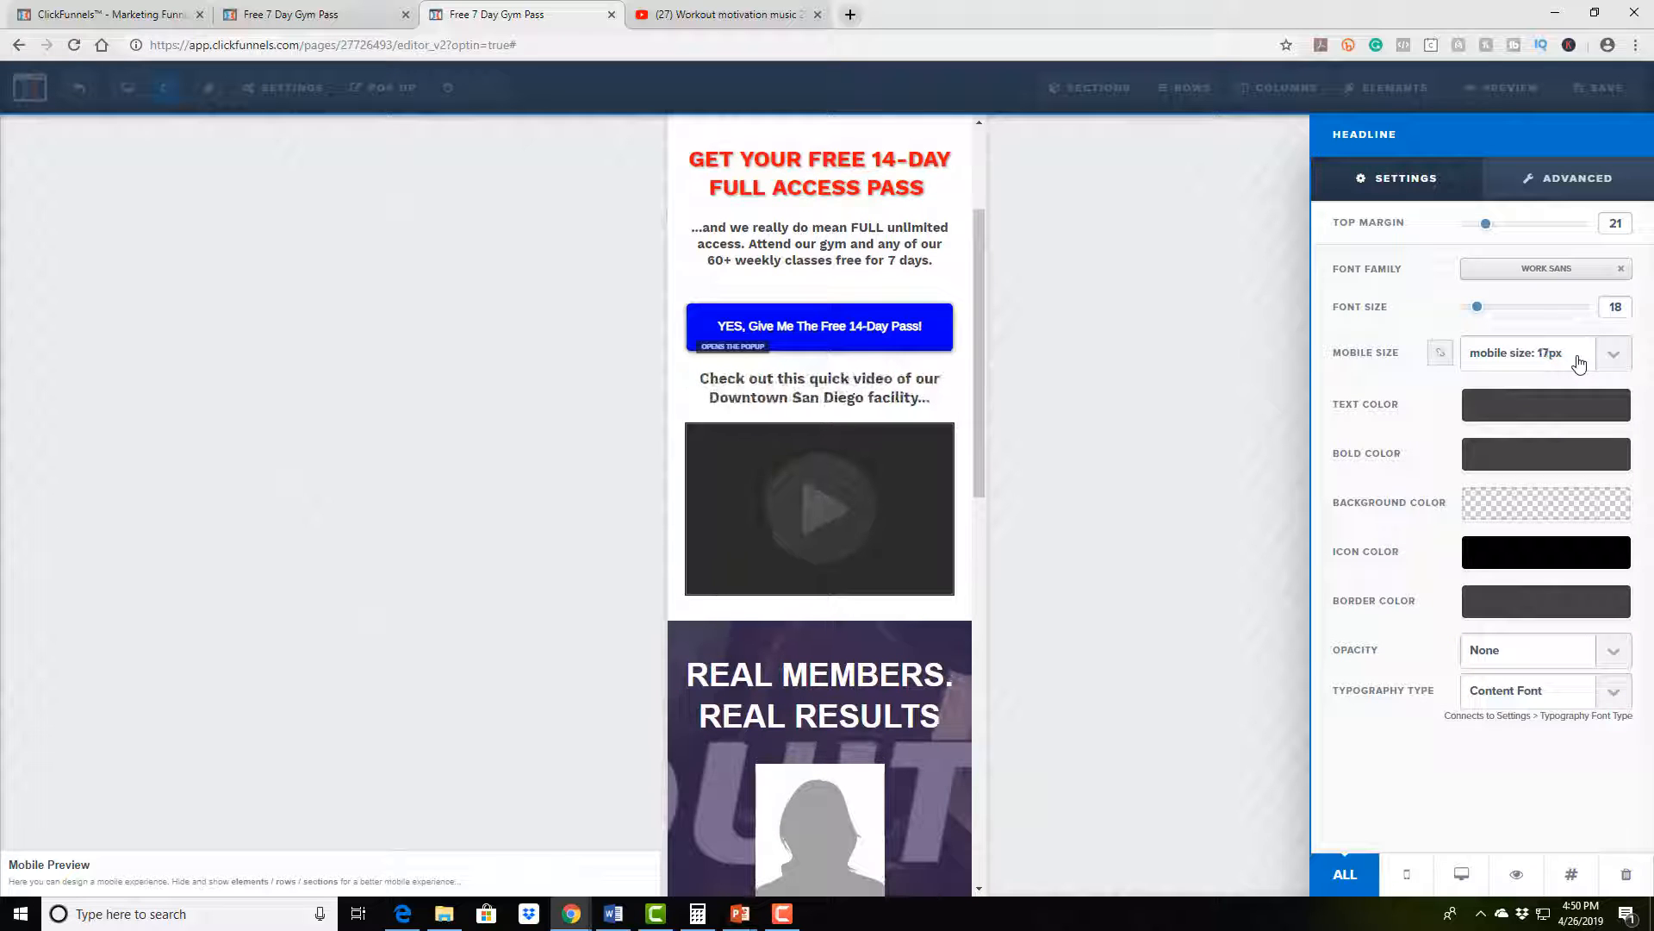
pyautogui.click(1087, 499)
# Set the "REAL MEMBERS. REAL RESULTS" headline's mobile font size to 32px
pyautogui.scroll(-2, 930, 629)
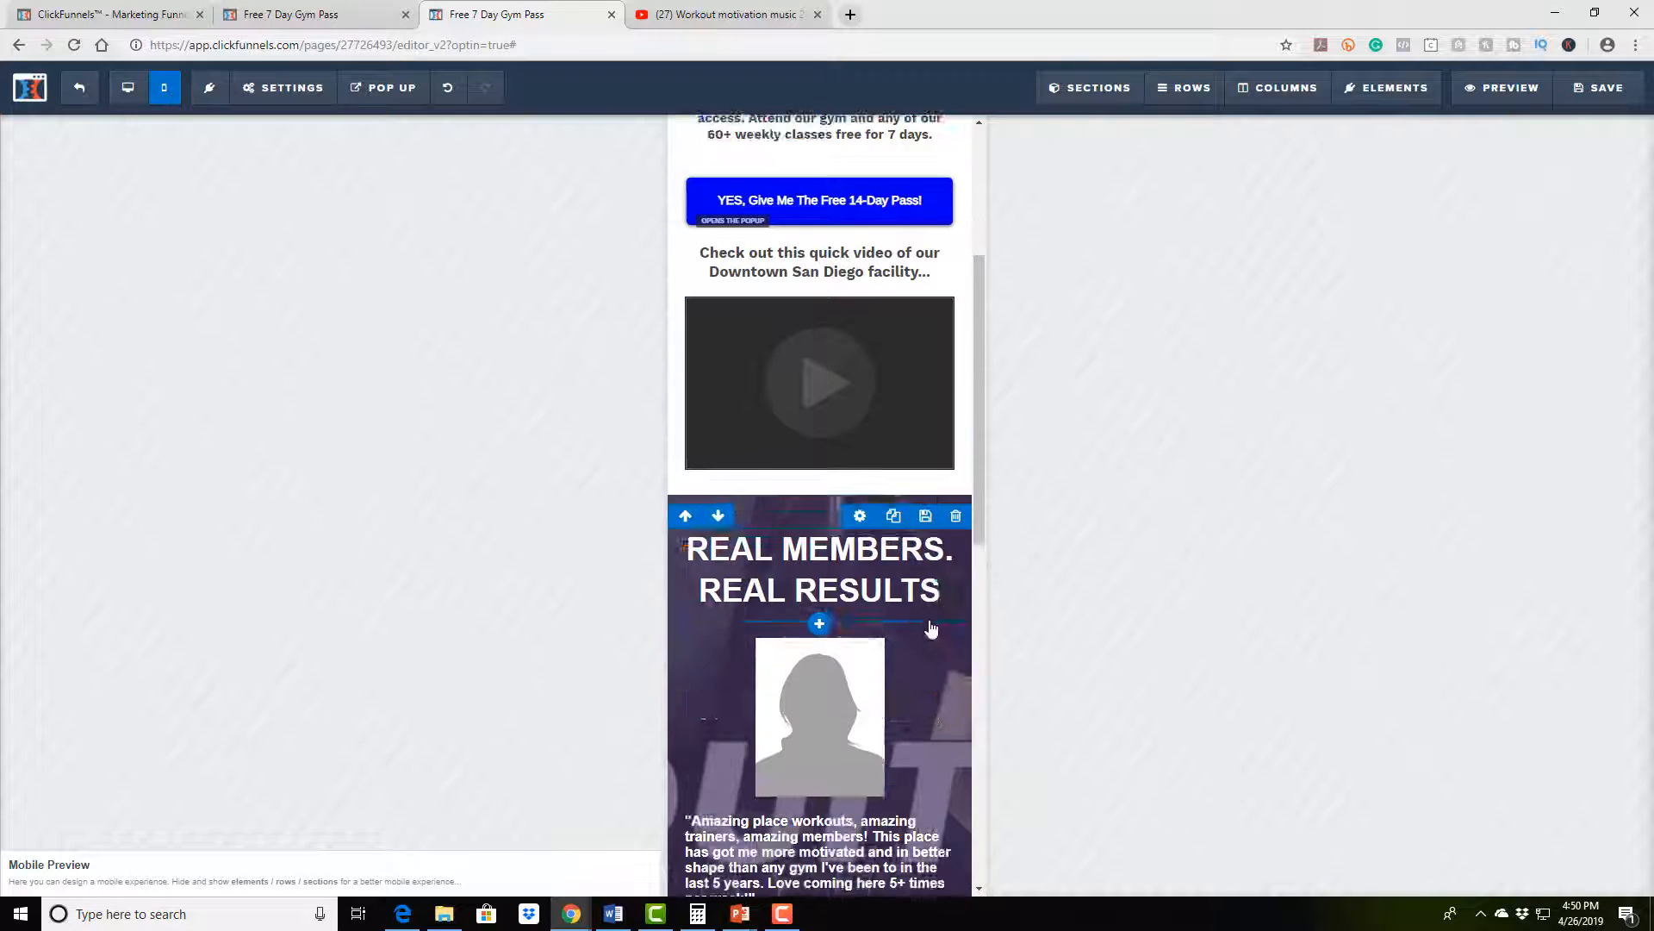
pyautogui.scroll(-1, 931, 629)
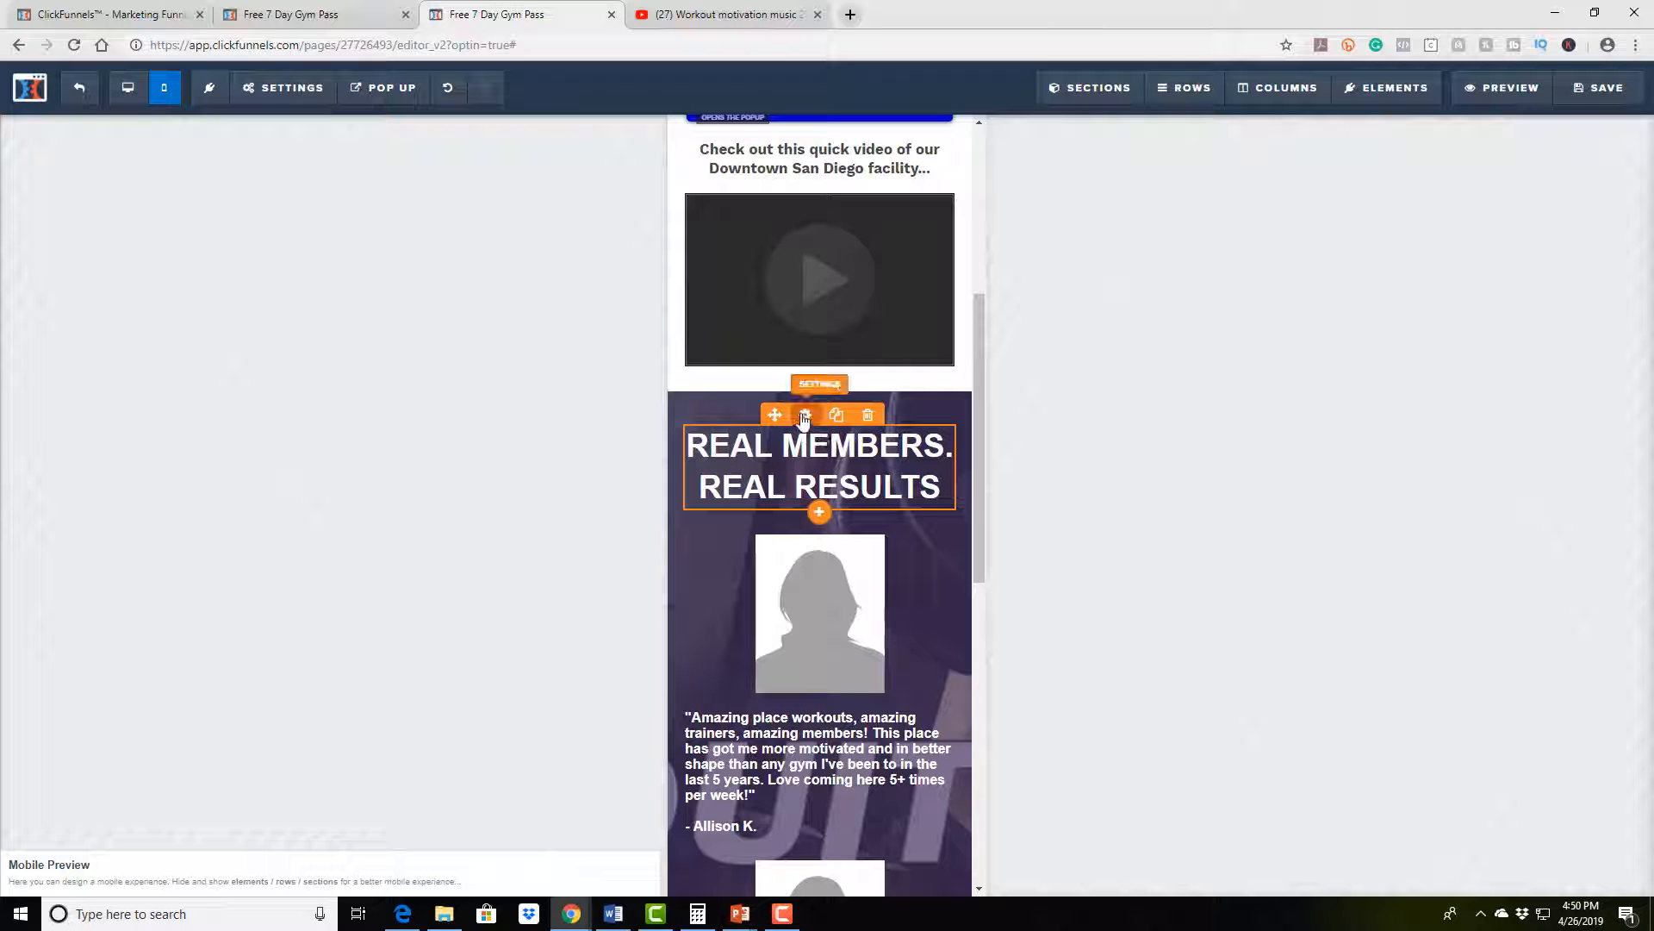
pyautogui.click(804, 418)
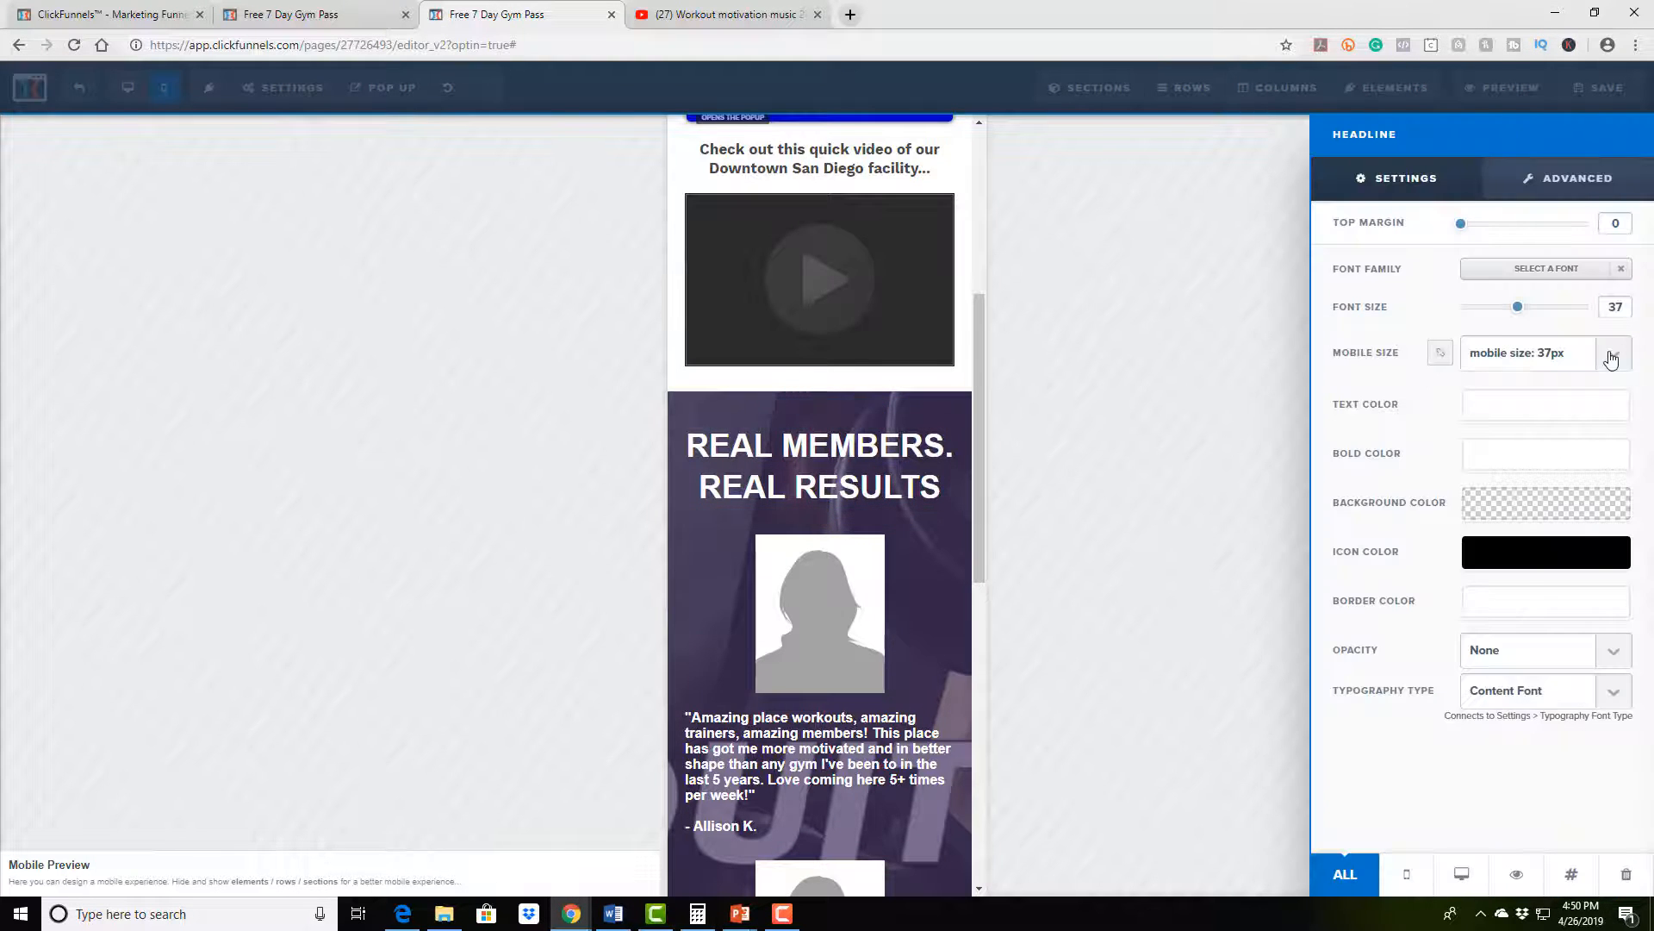
pyautogui.press('Up')
pyautogui.press('Up')
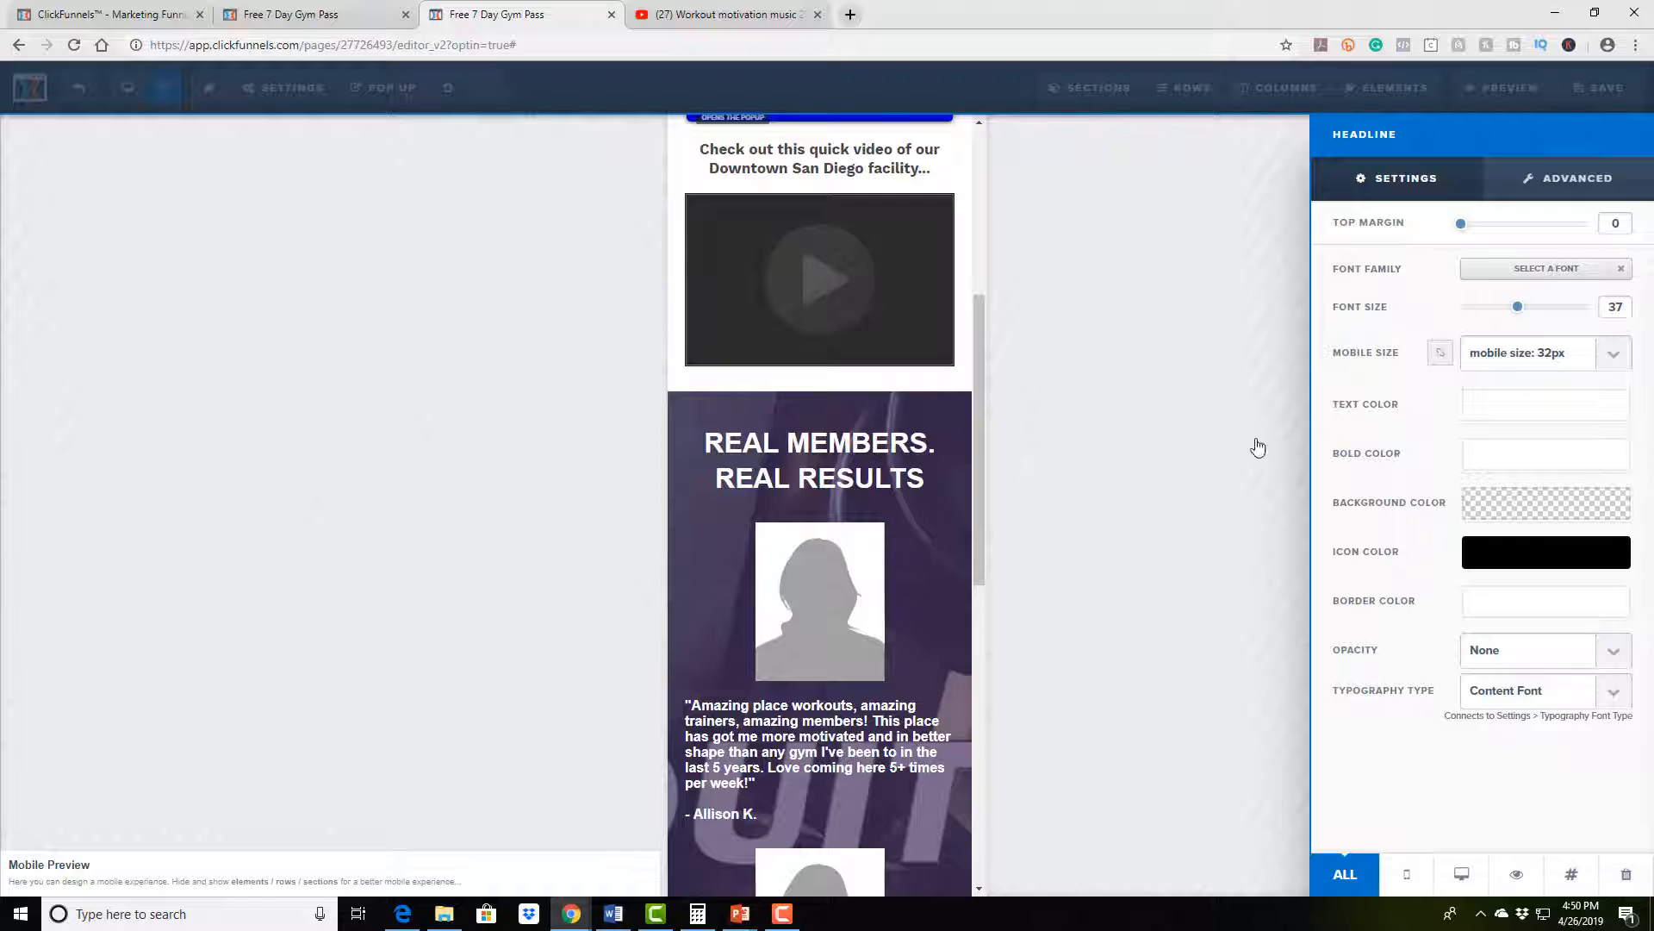
# Delete the logo image above the "*Limited Time Offer for Men in Nashville" text in the mobile layout
pyautogui.click(1036, 472)
pyautogui.scroll(-3, 852, 582)
pyautogui.scroll(-7, 881, 573)
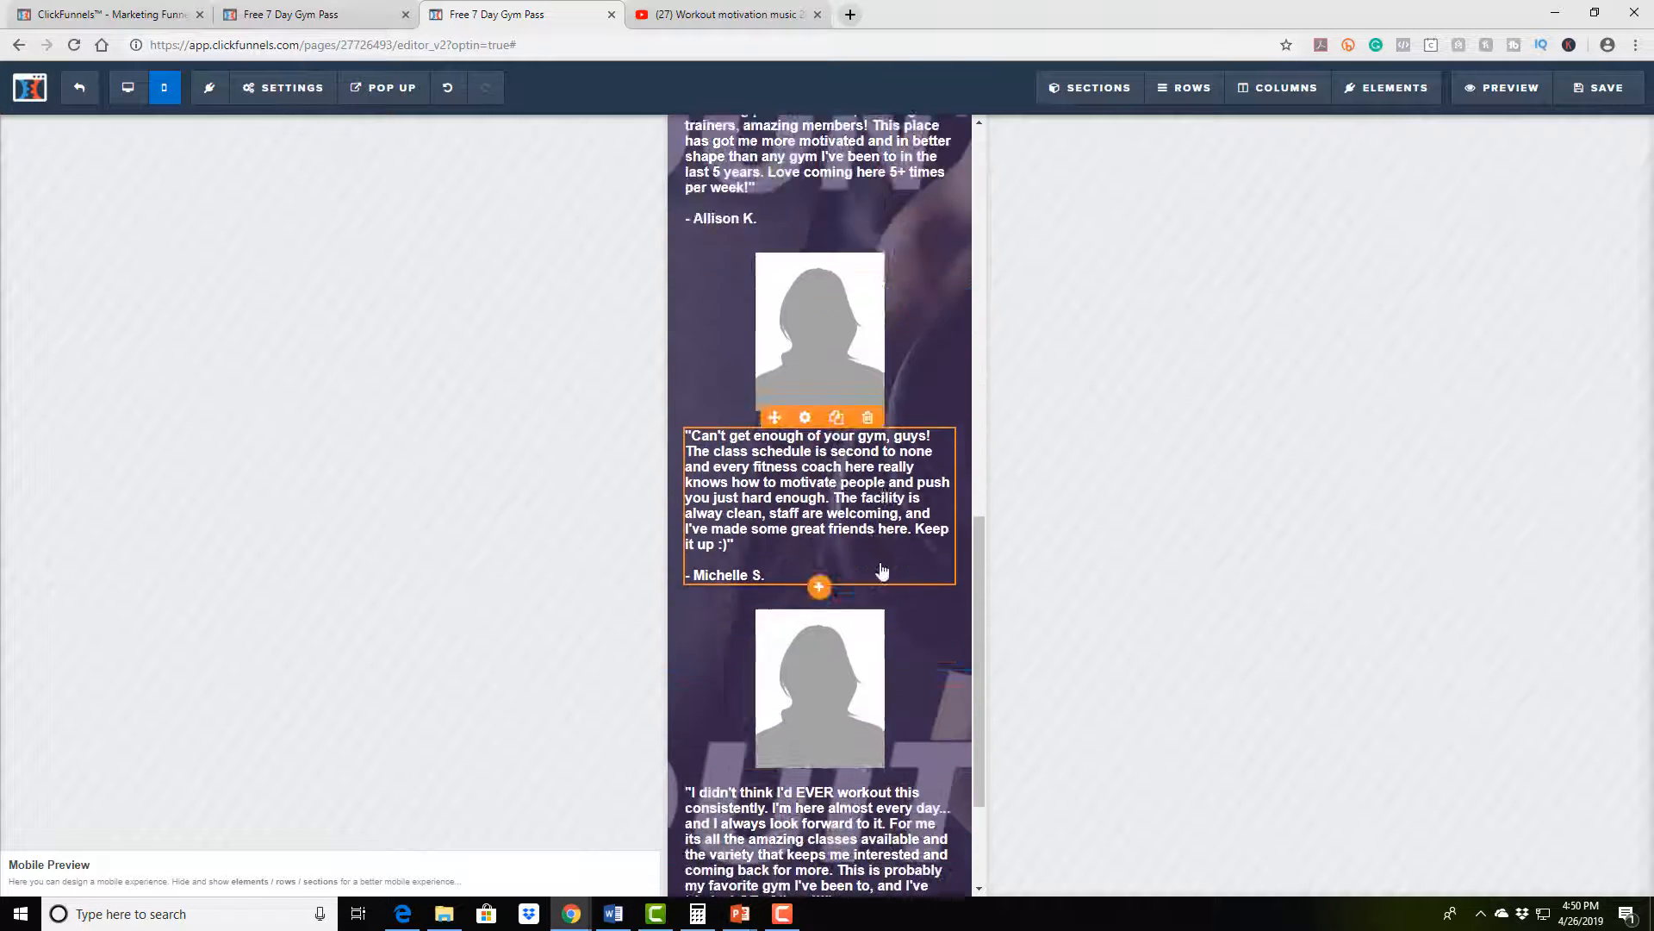
pyautogui.scroll(15, 880, 573)
pyautogui.scroll(1, 883, 576)
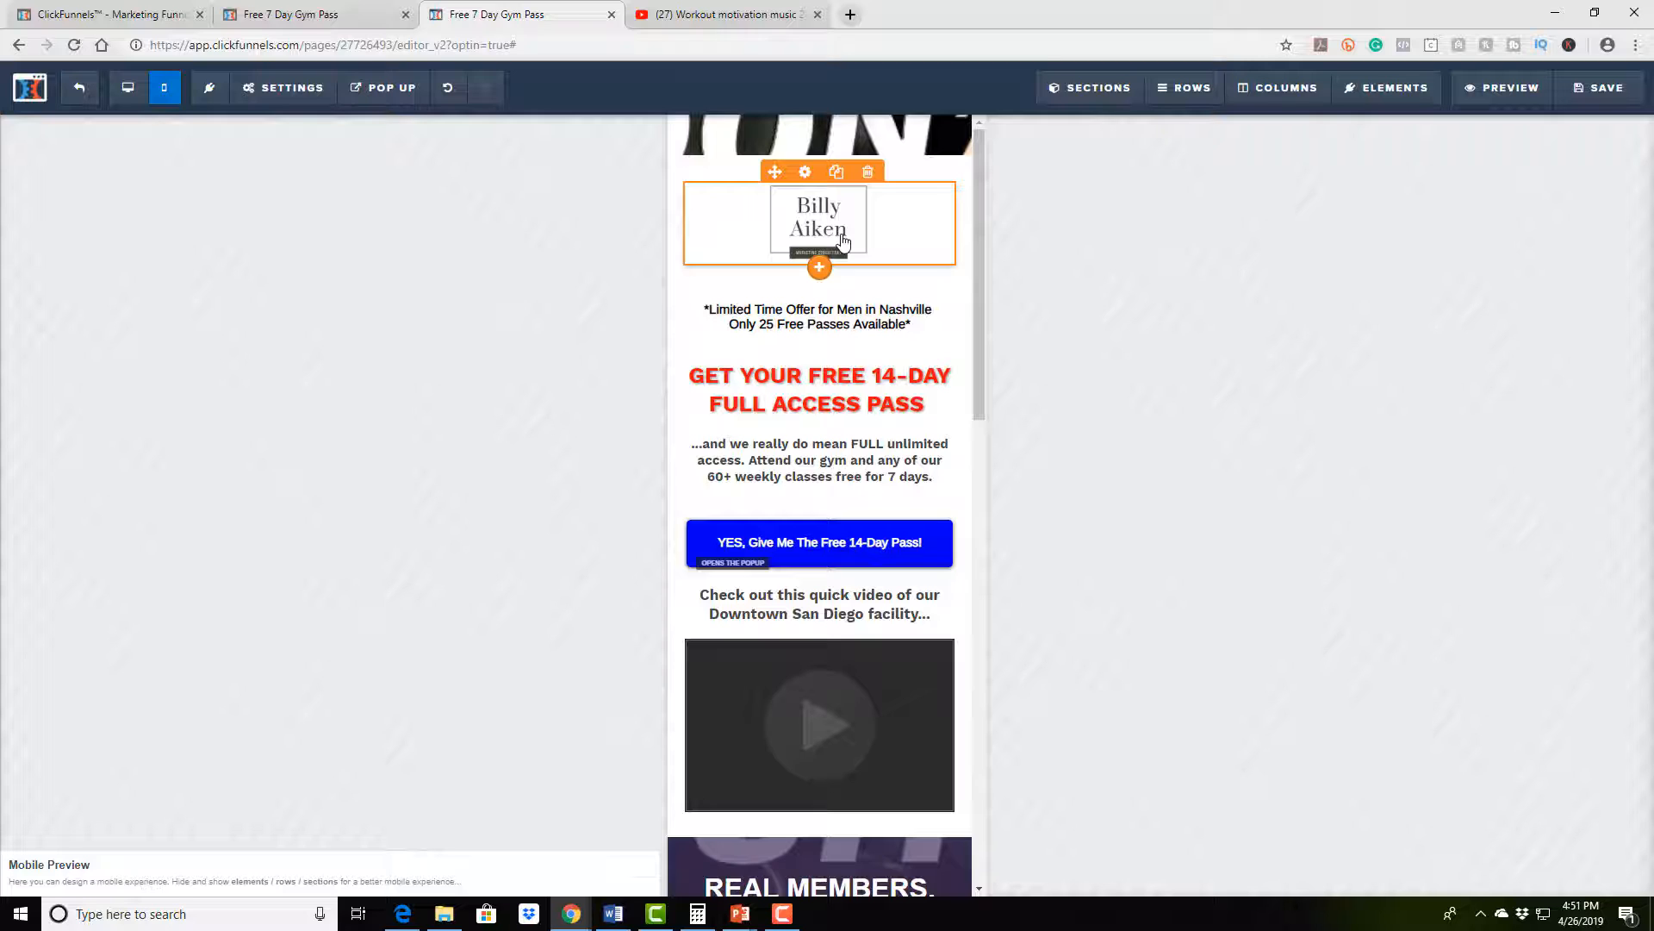
pyautogui.click(866, 175)
pyautogui.click(911, 139)
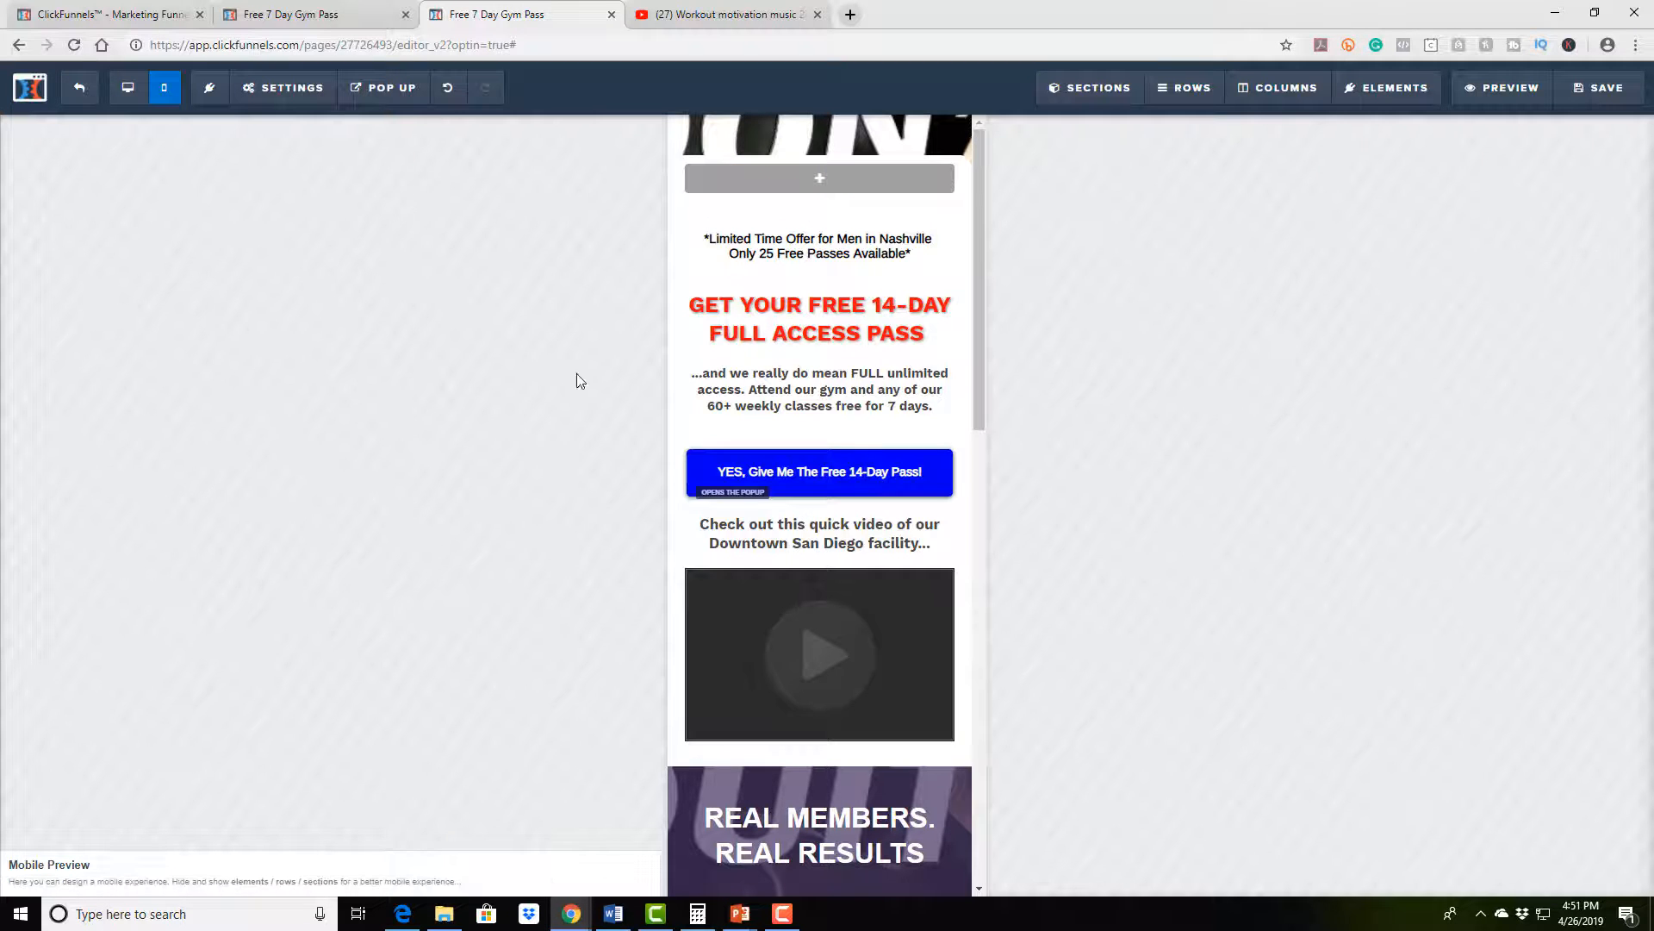
# Save the page and switch the editor to the desktop layout
pyautogui.scroll(-4, 851, 350)
pyautogui.scroll(4, 862, 336)
pyautogui.click(1603, 93)
pyautogui.click(127, 87)
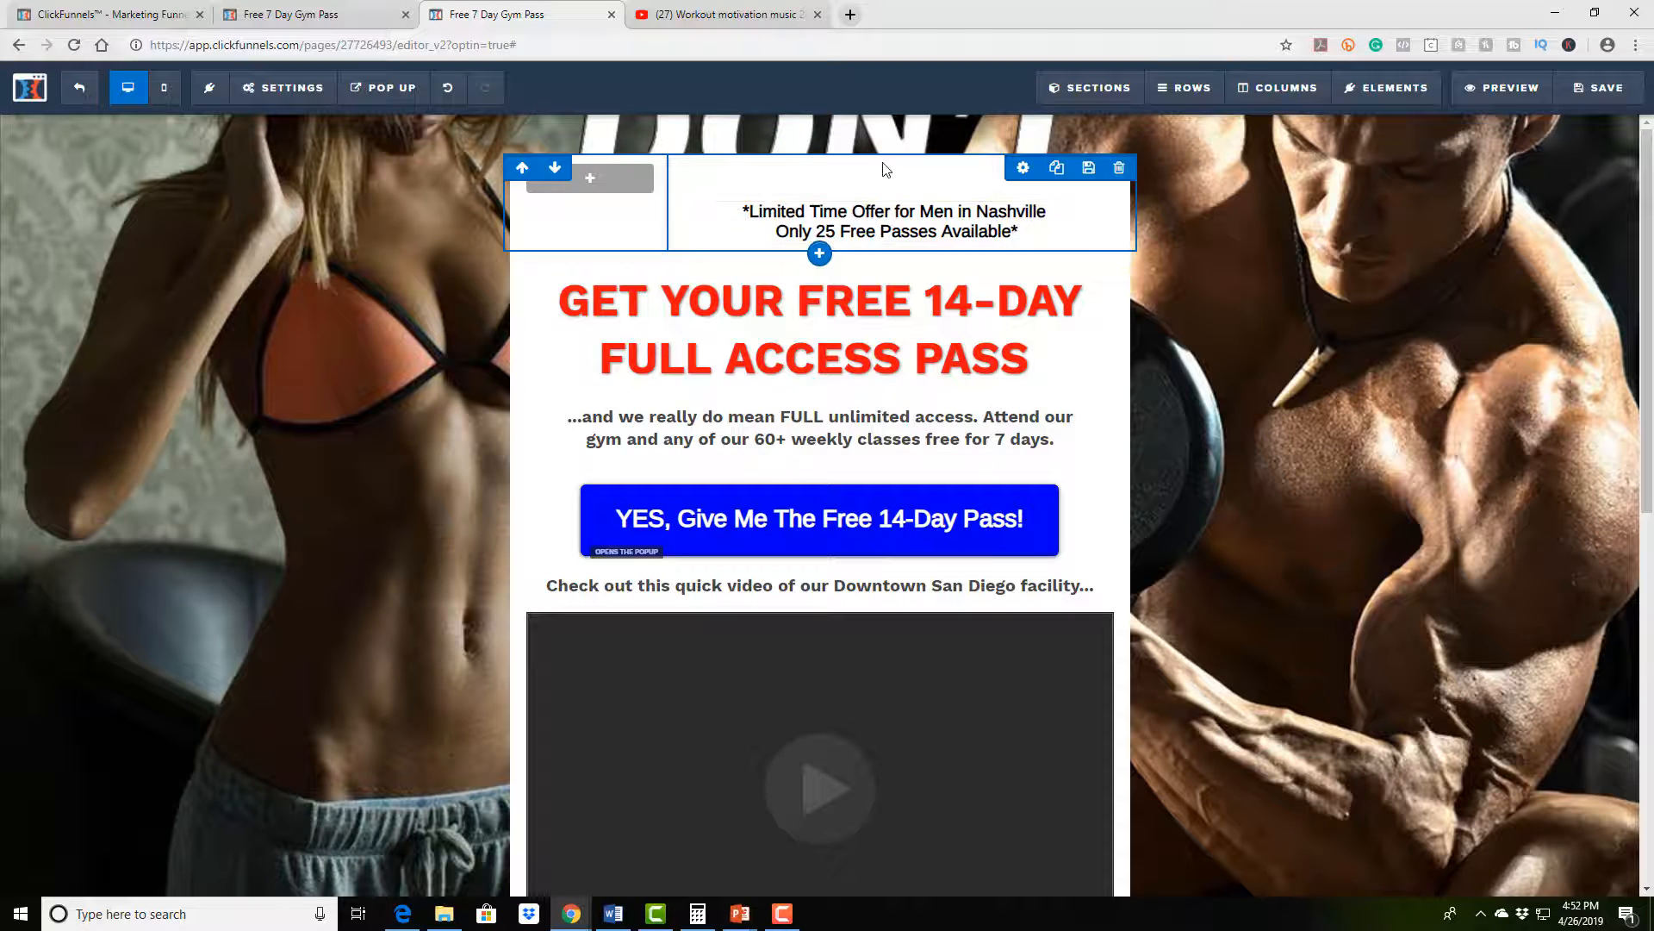
# Review the desktop layout from the offer text to the testimonials and inspect the red "GET YOUR FREE 14-DAY FULL ACCESS PASS" headline's settings
pyautogui.scroll(-1, 991, 291)
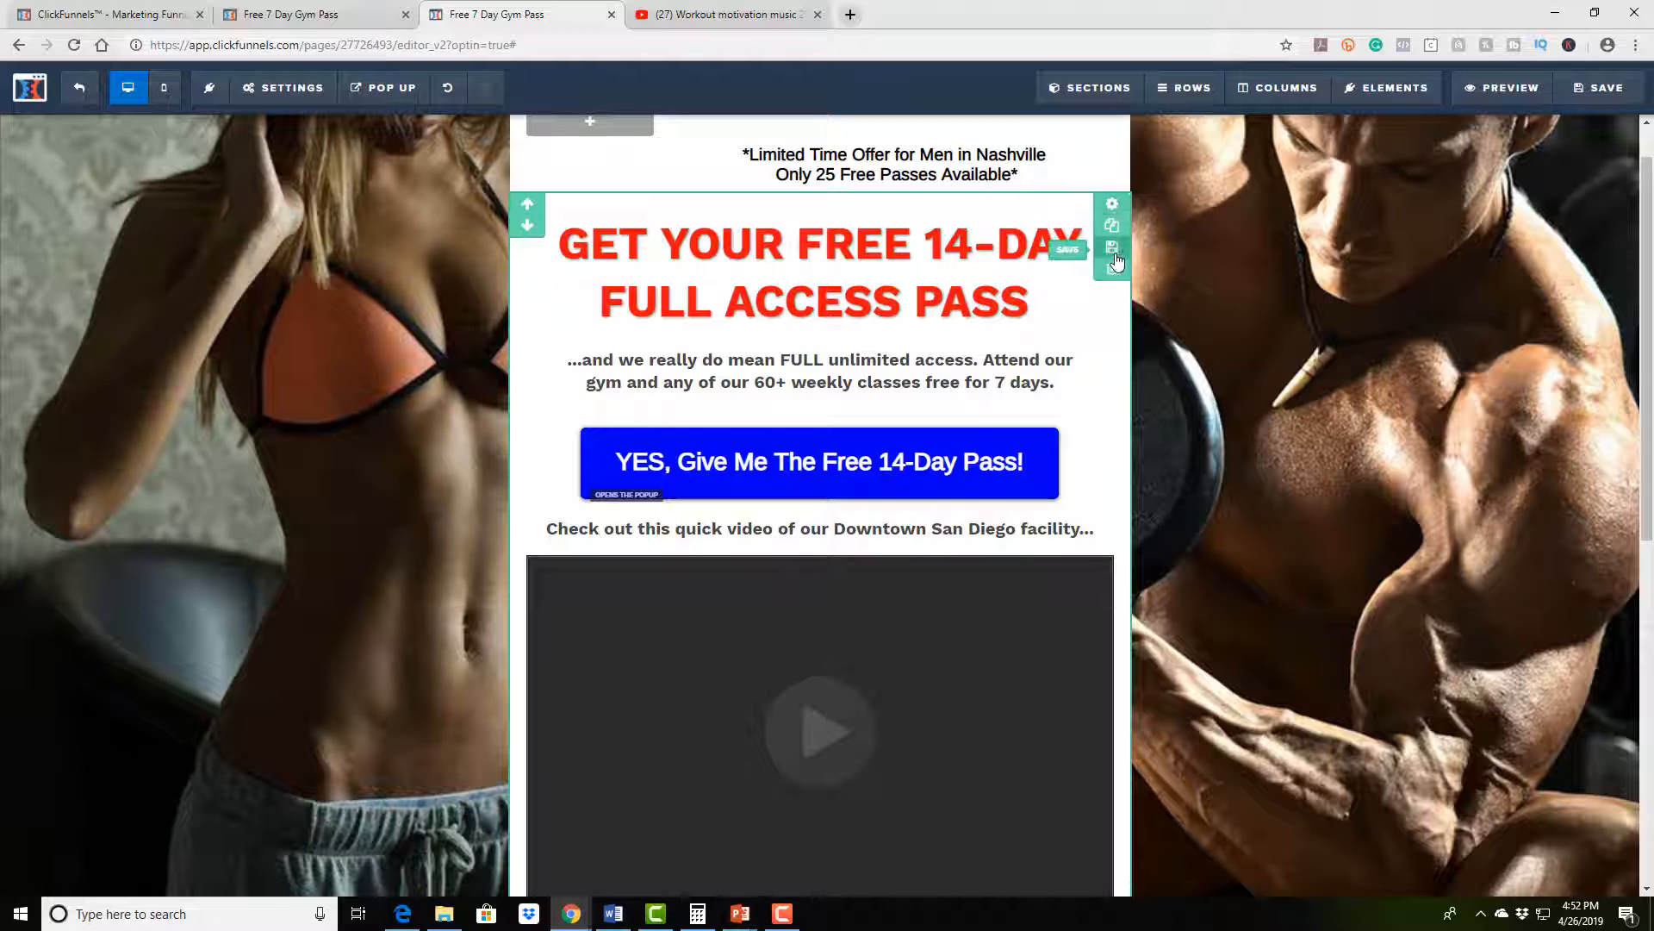
pyautogui.scroll(-1, 1101, 286)
pyautogui.scroll(-5, 1101, 286)
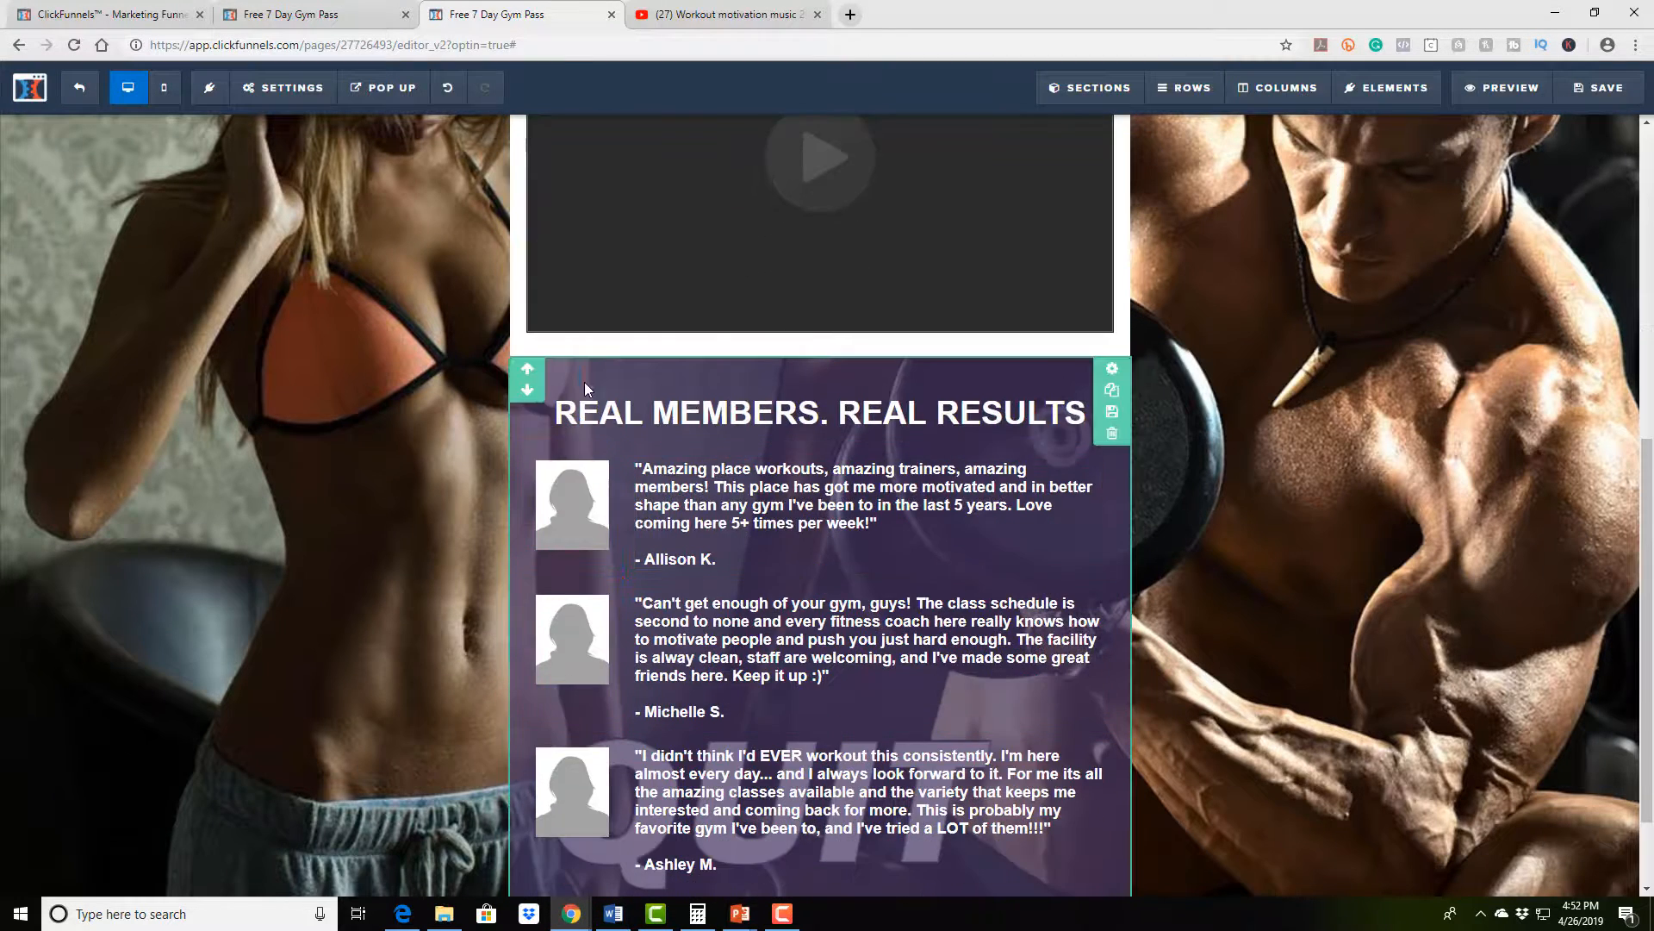
pyautogui.scroll(3, 1112, 250)
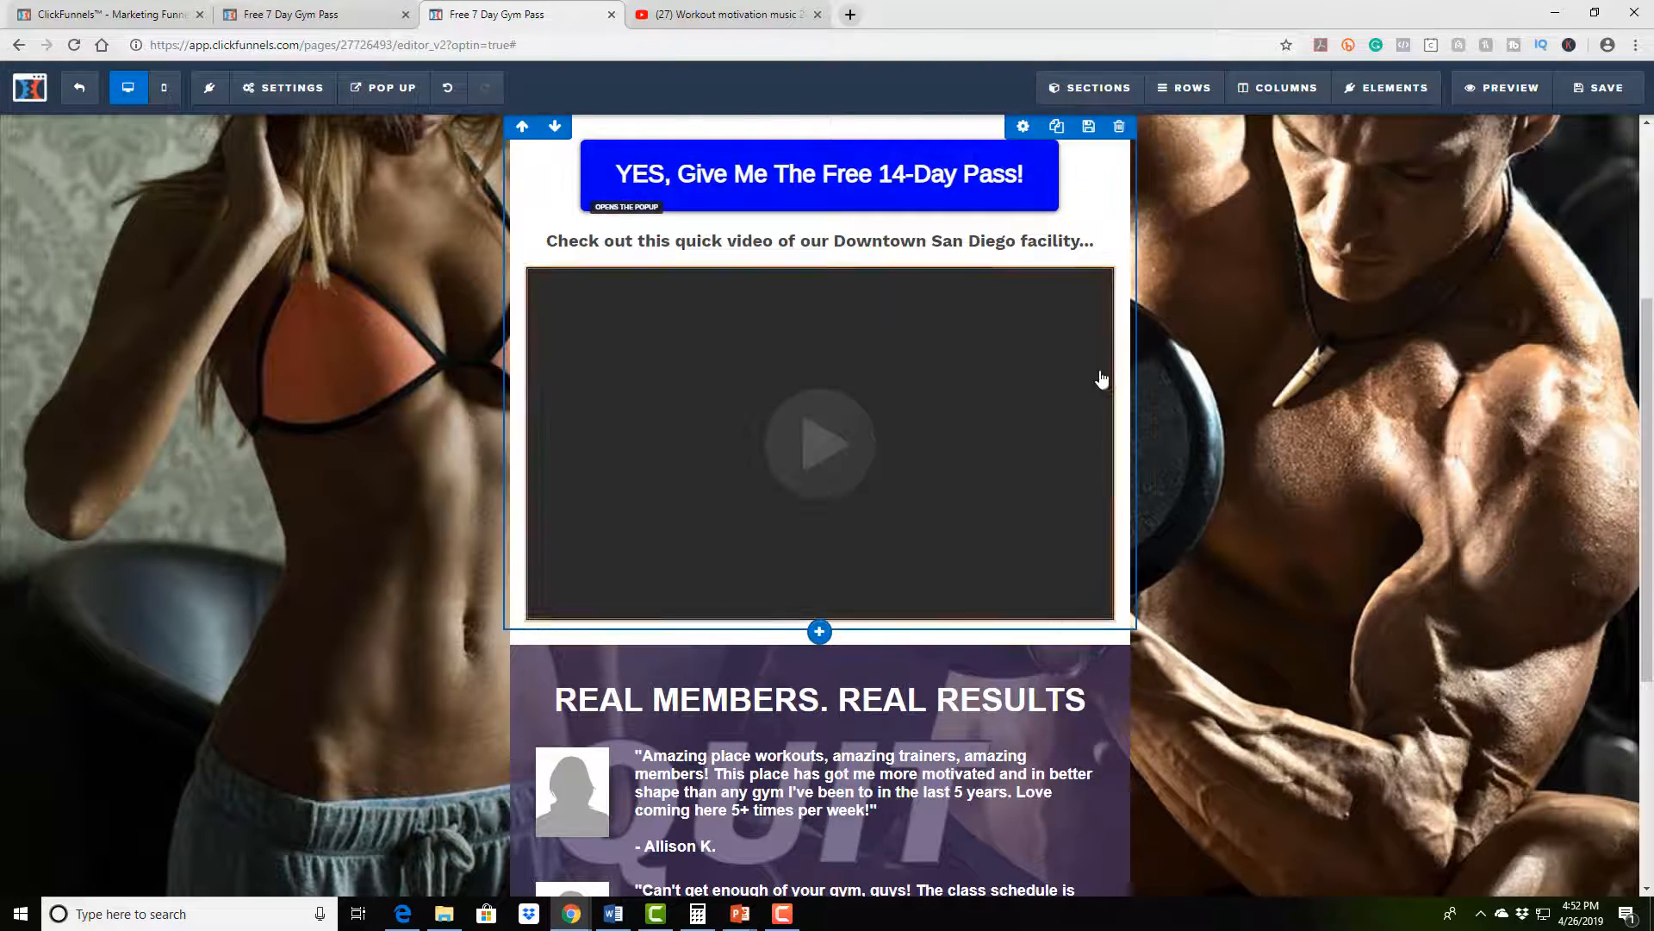
pyautogui.scroll(4, 1108, 372)
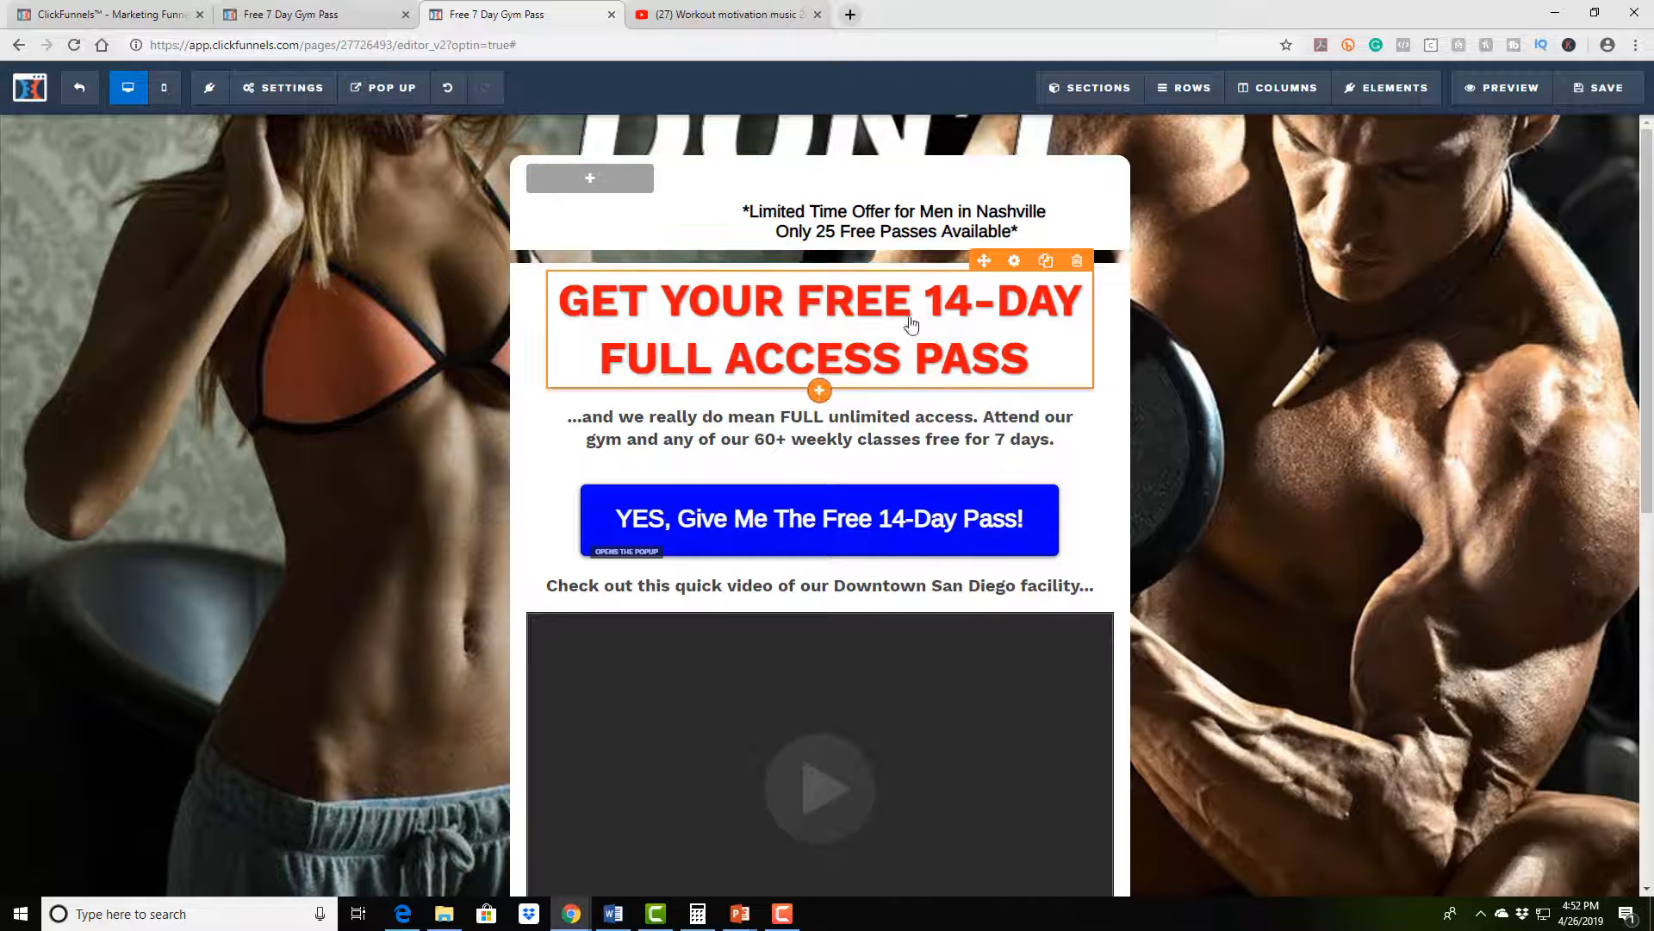
pyautogui.click(923, 341)
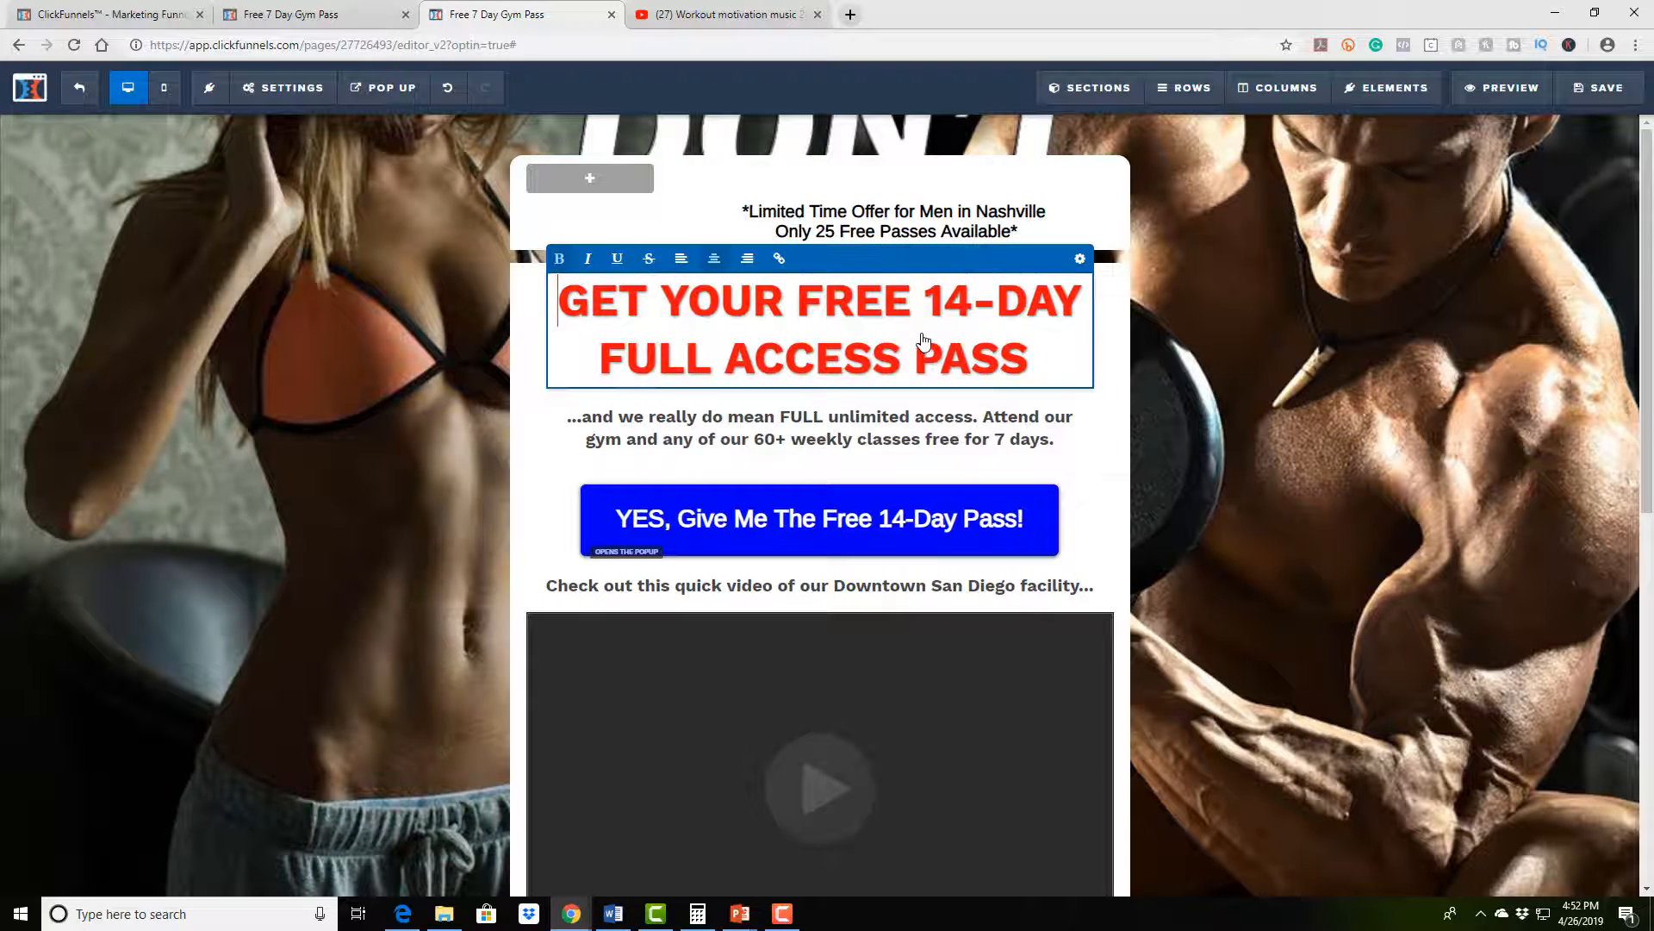
pyautogui.click(1141, 321)
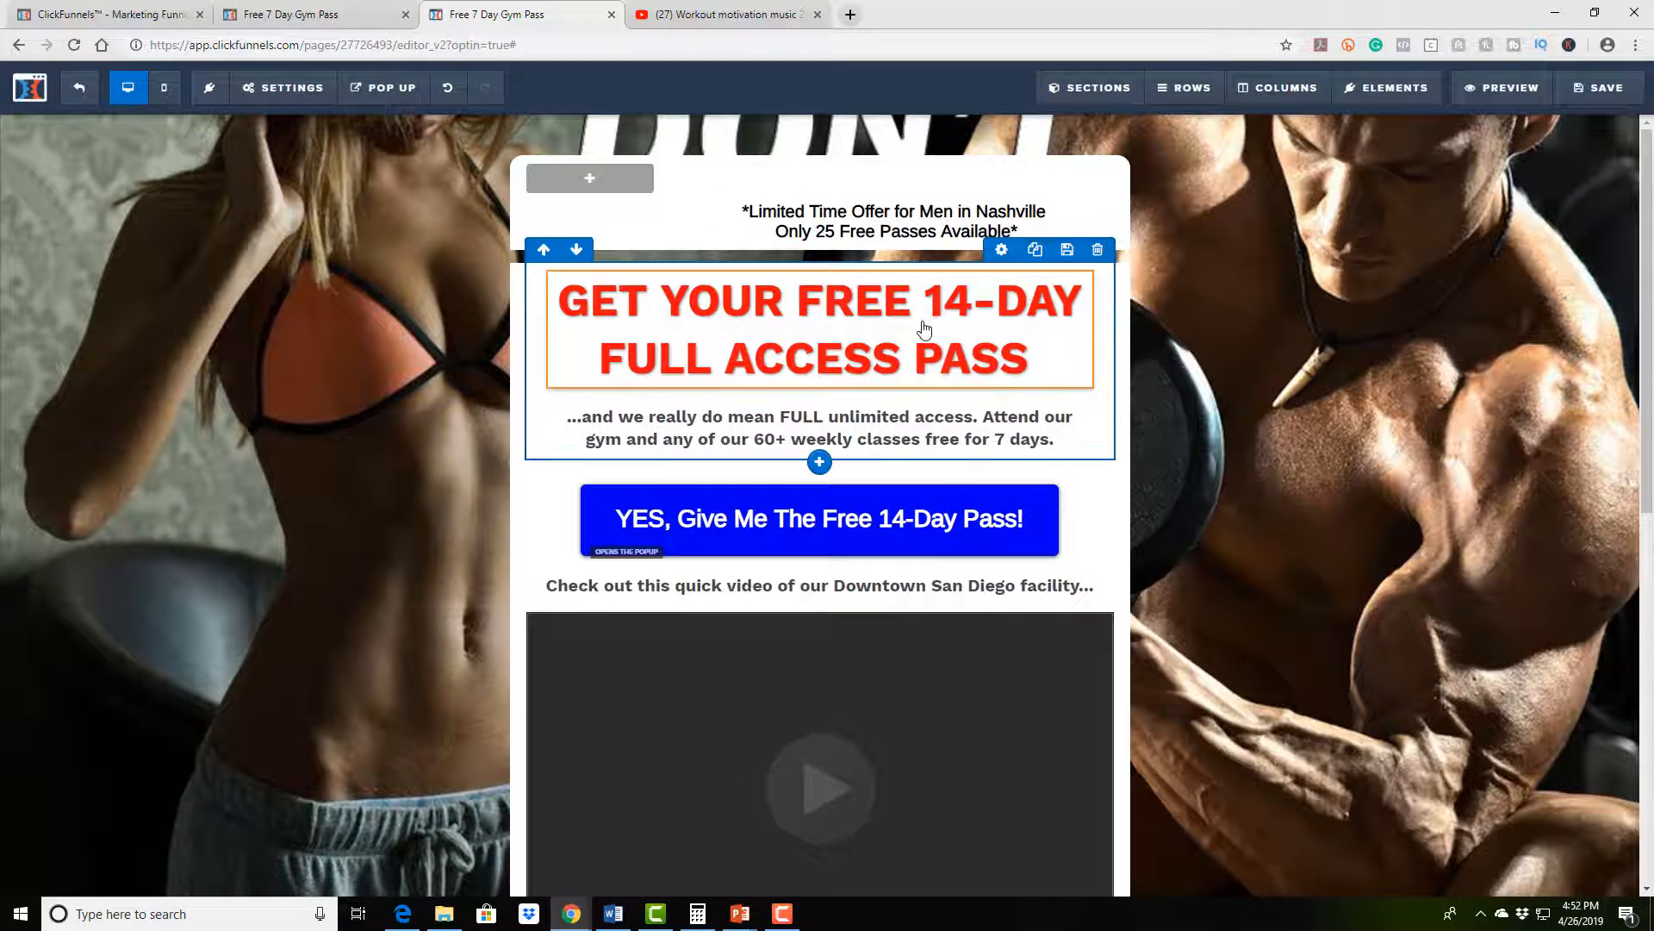
pyautogui.click(965, 309)
pyautogui.click(1120, 315)
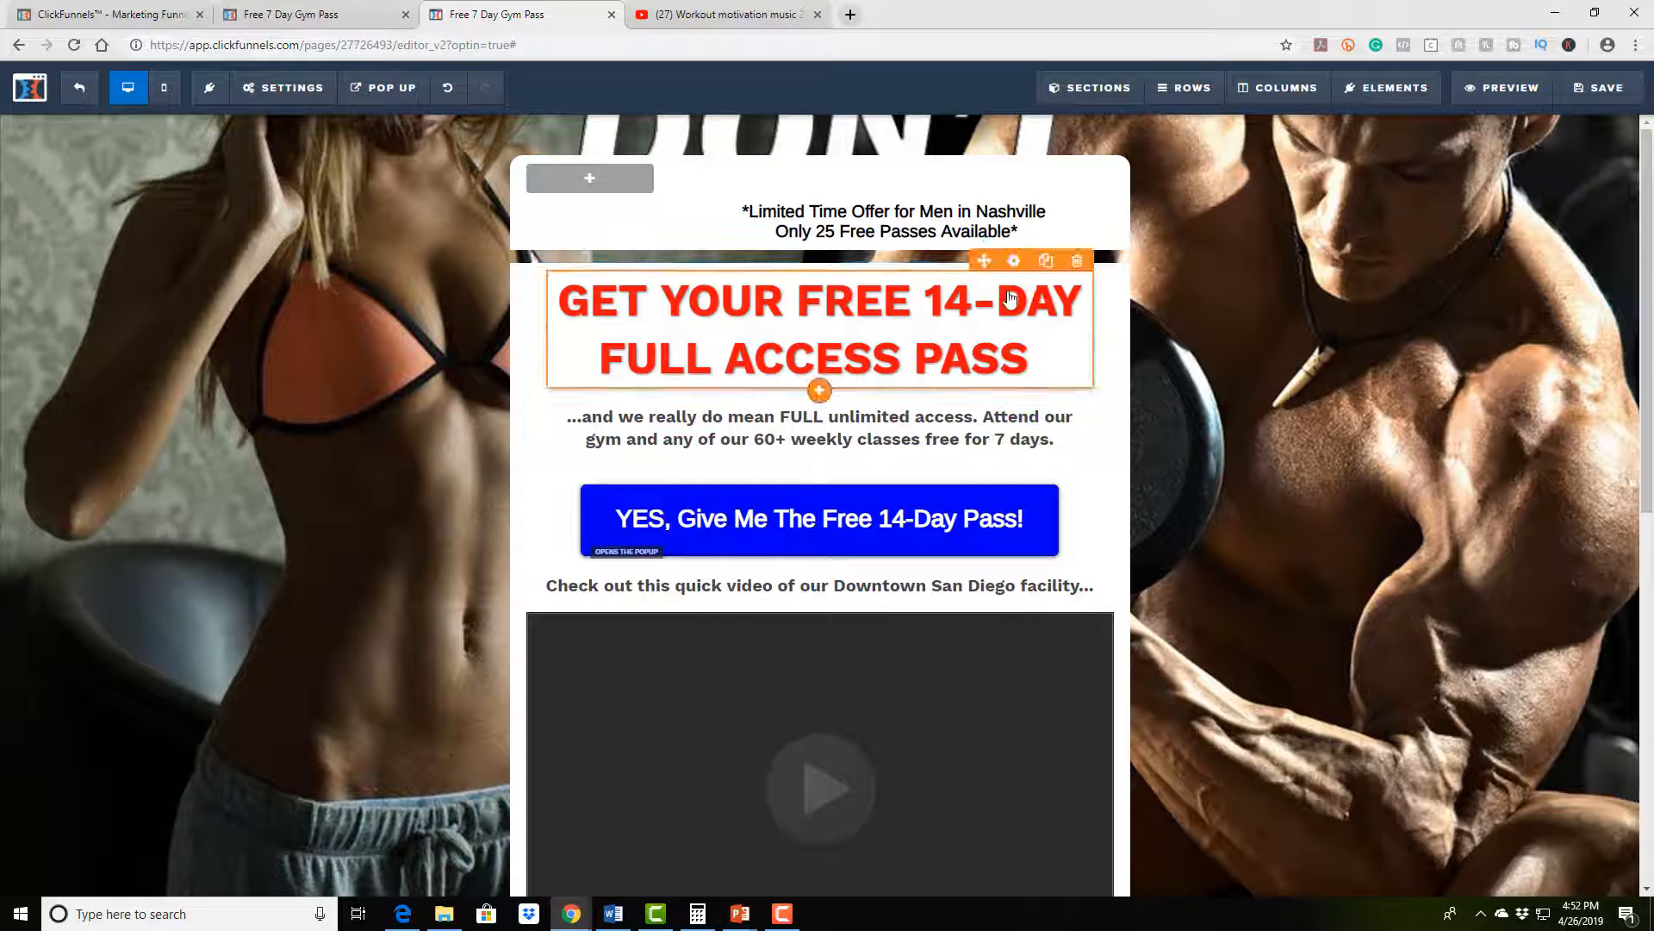
pyautogui.click(1014, 261)
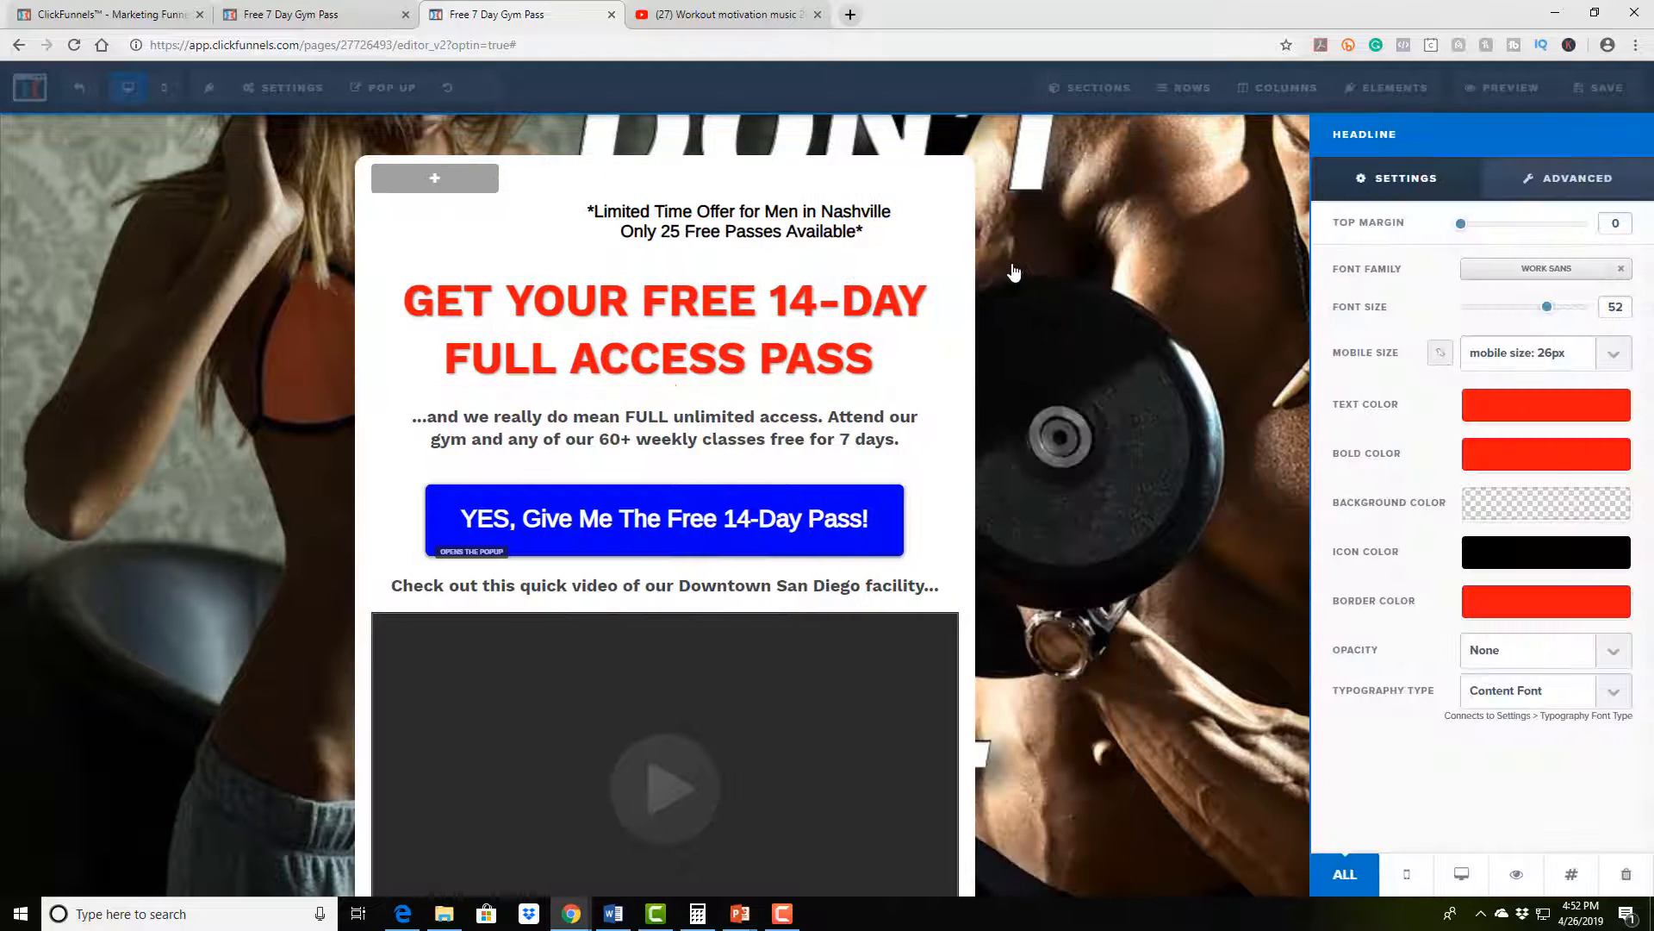
pyautogui.click(1125, 327)
# Inspect the "REAL MEMBERS. REAL RESULTS" headline's settings and compare the page's mobile layout with its desktop layout
pyautogui.scroll(-3, 879, 493)
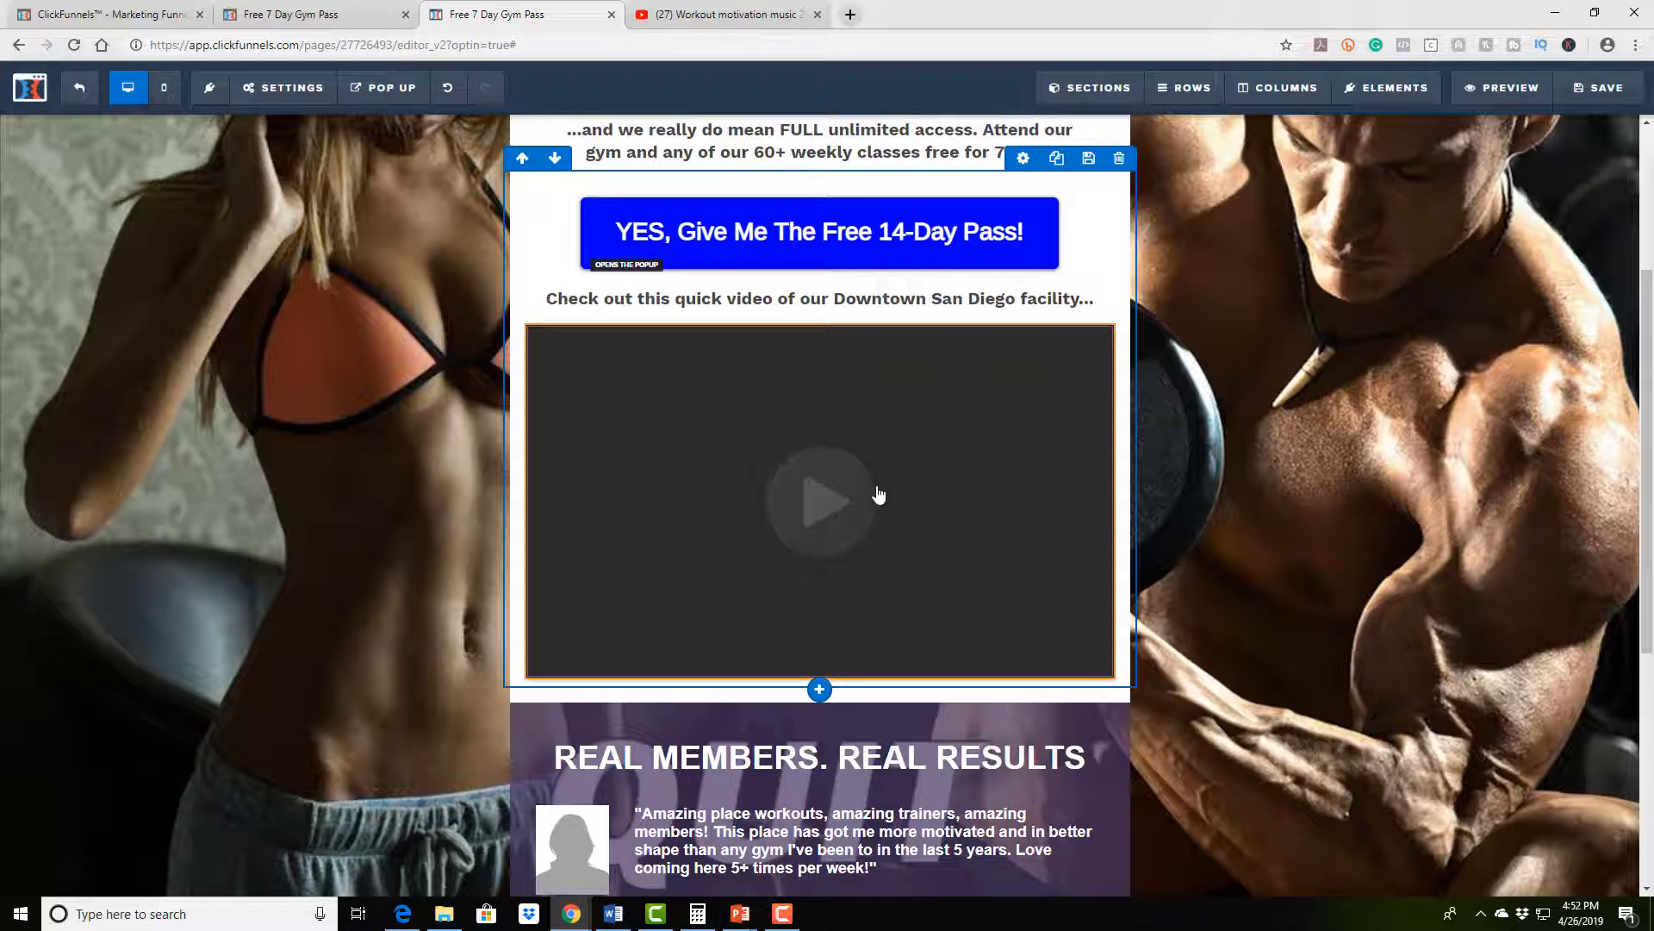
pyautogui.click(936, 432)
pyautogui.click(1066, 392)
pyautogui.scroll(-4, 1065, 404)
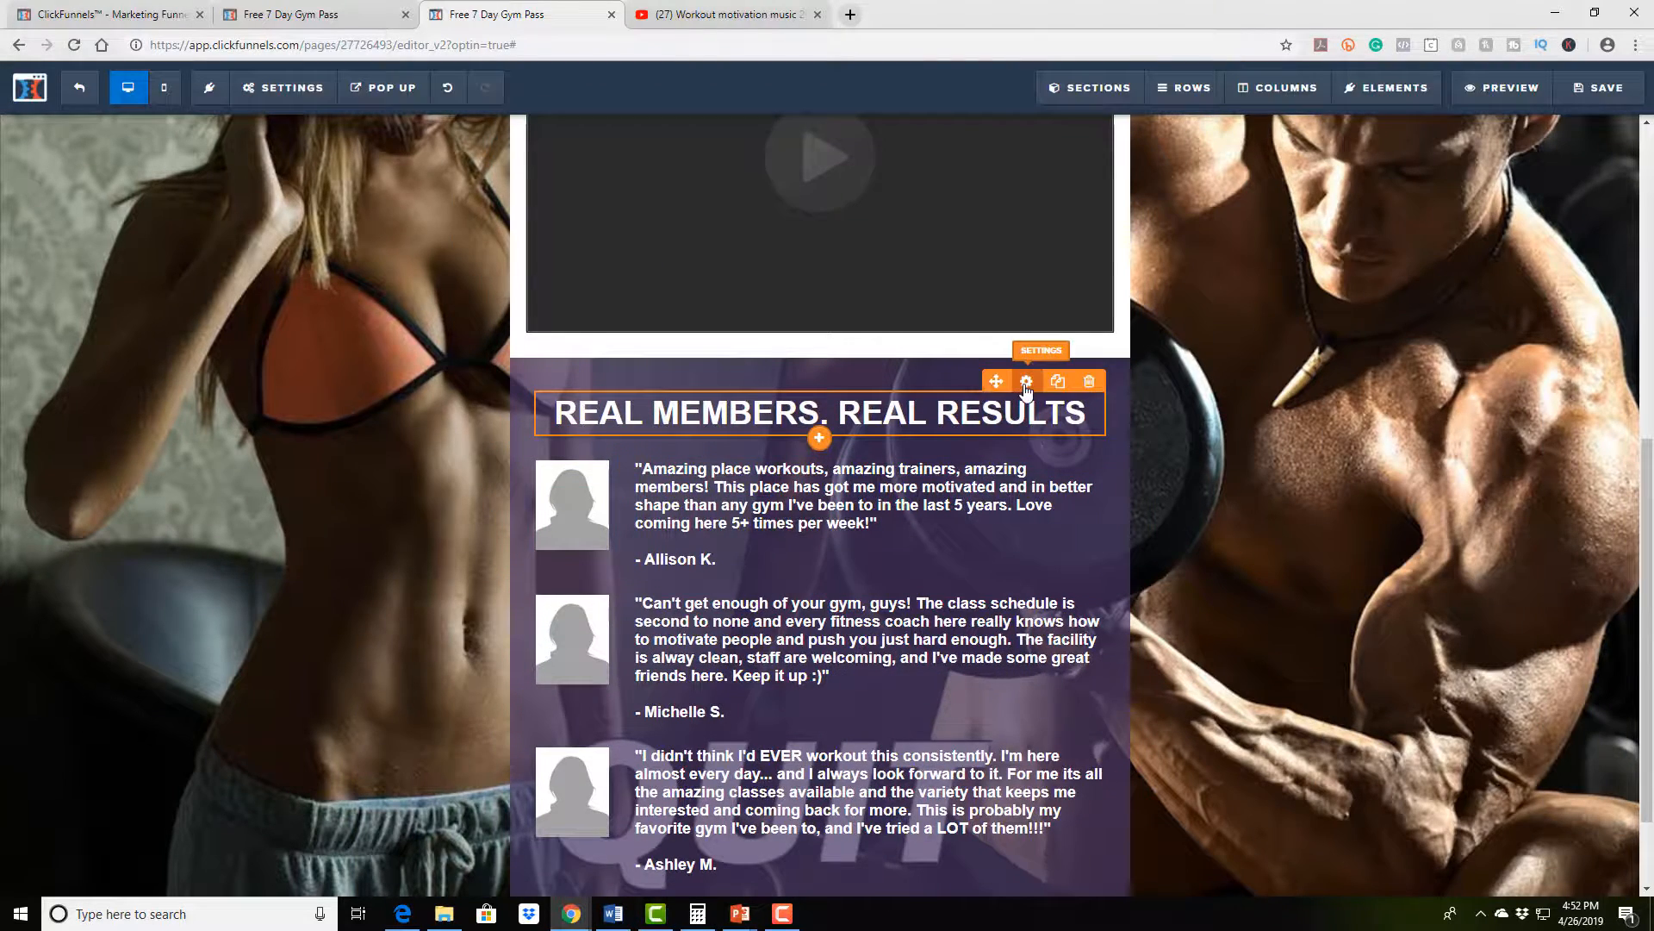
pyautogui.click(1027, 380)
pyautogui.click(1303, 388)
pyautogui.scroll(4, 1303, 390)
pyautogui.scroll(4, 1299, 366)
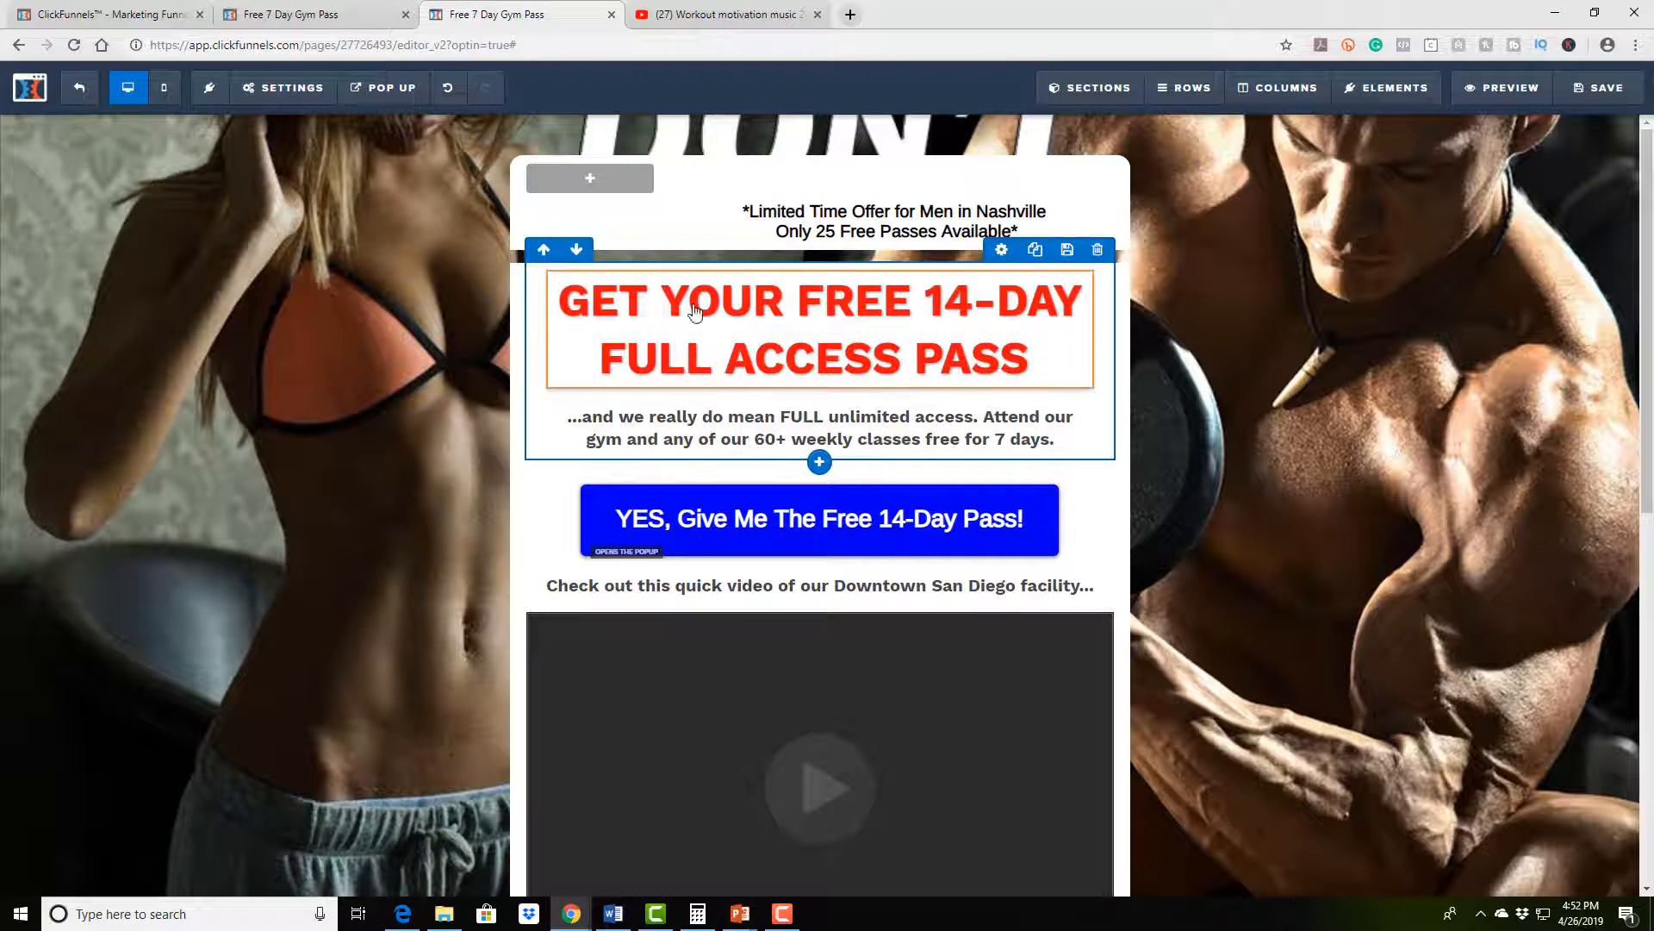
pyautogui.click(163, 87)
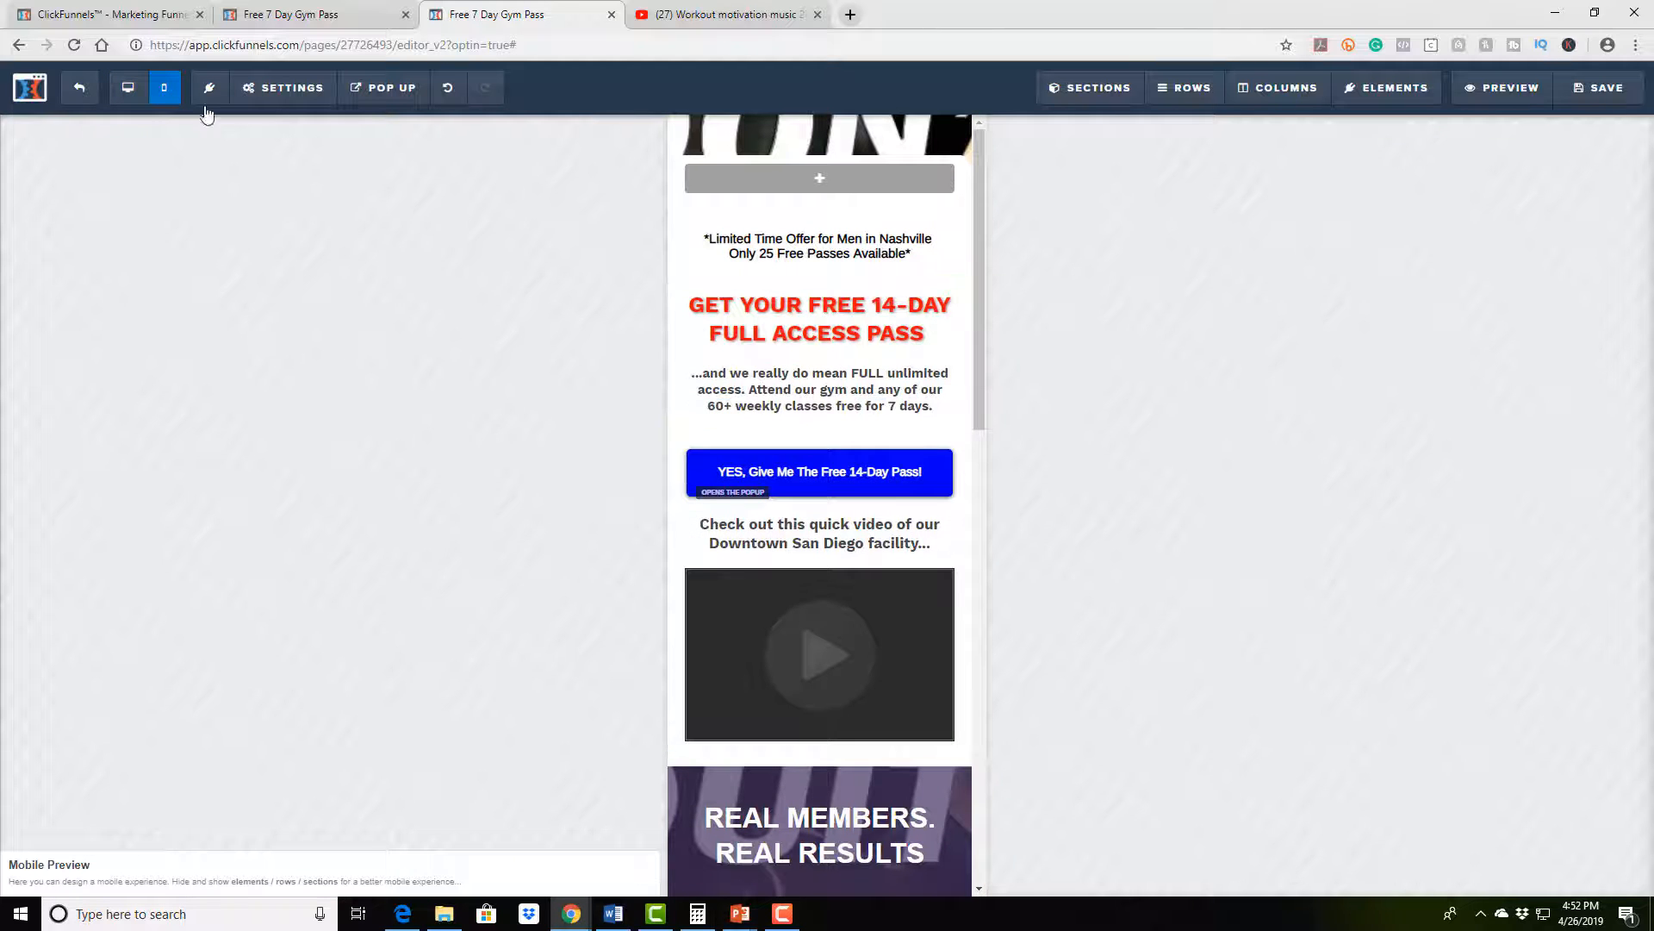
pyautogui.click(129, 89)
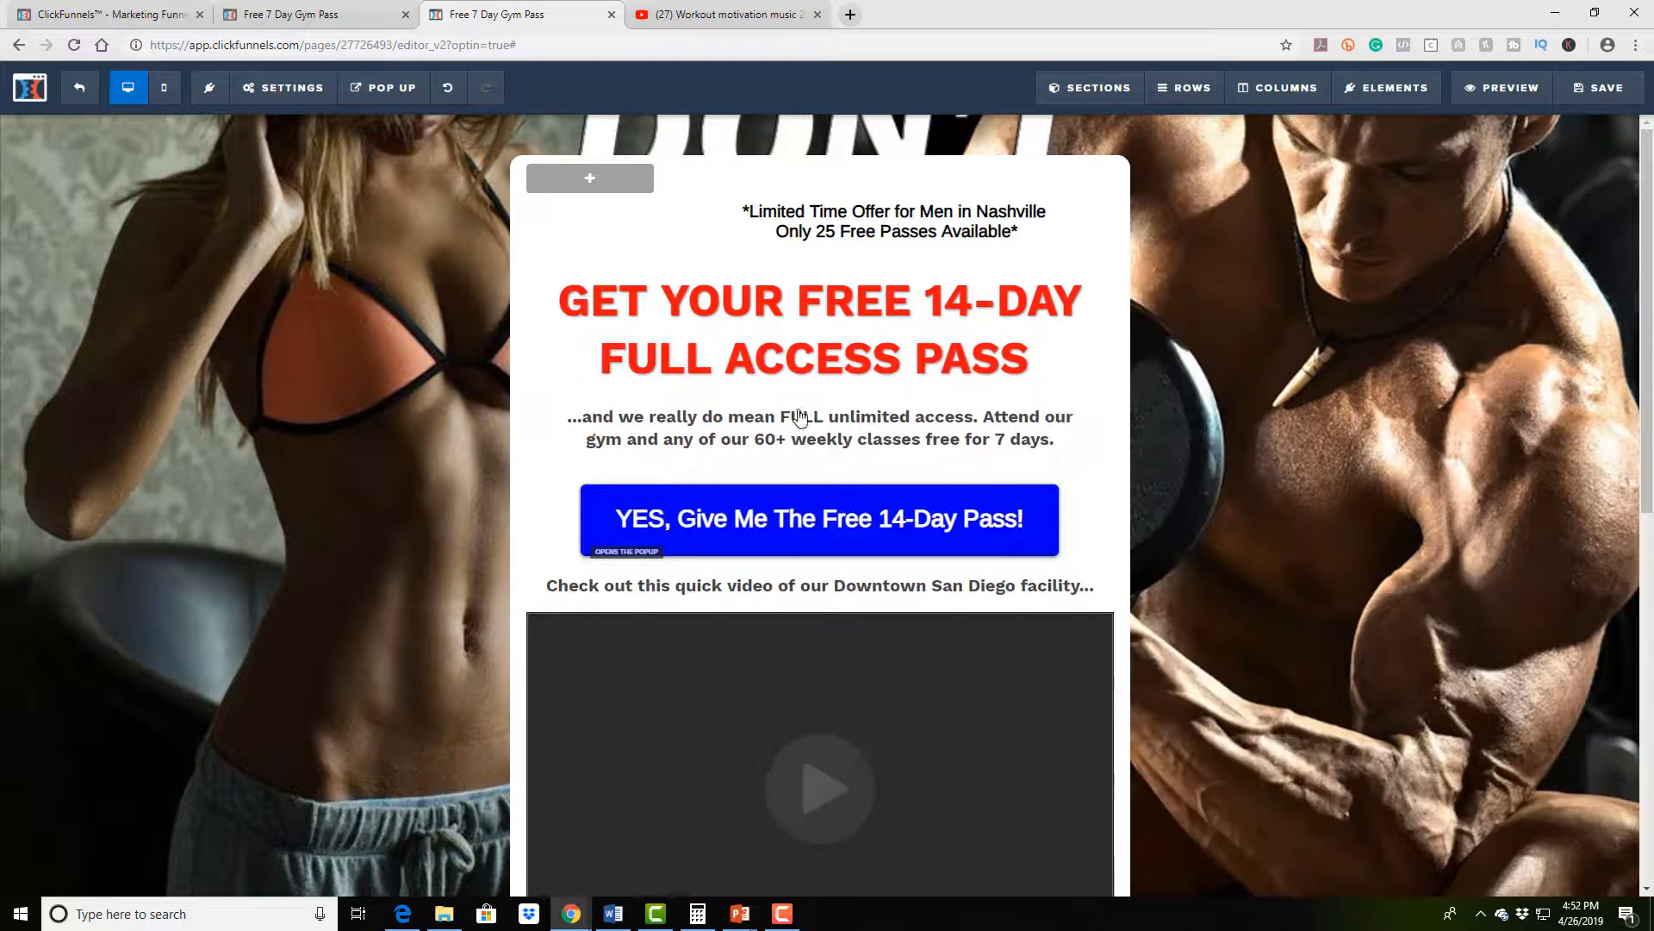